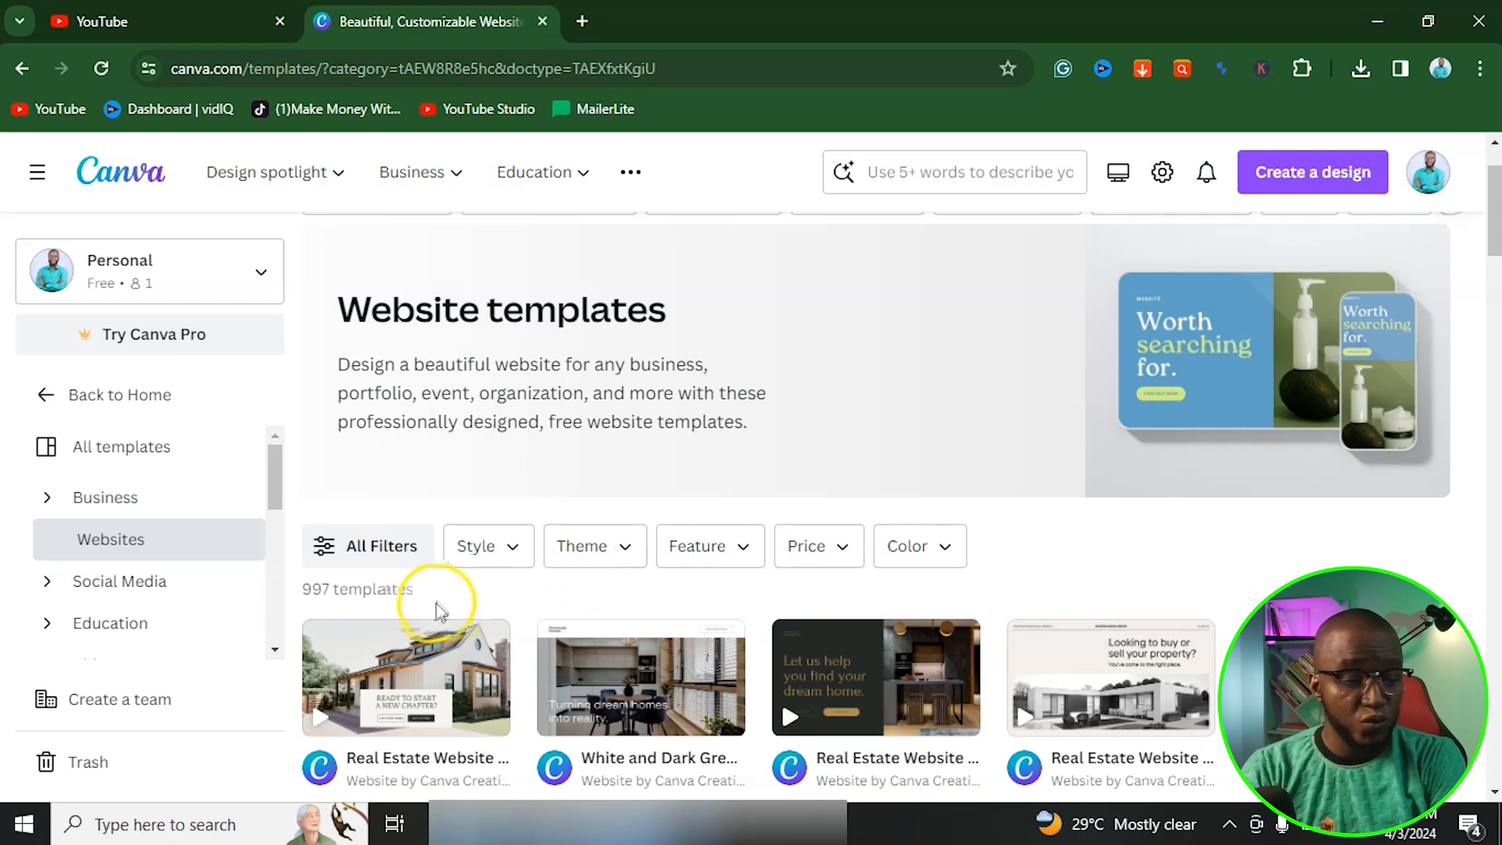
Filter the website templates to show only free ones.
left_click(379, 548)
scroll(151, 522, "down", 10)
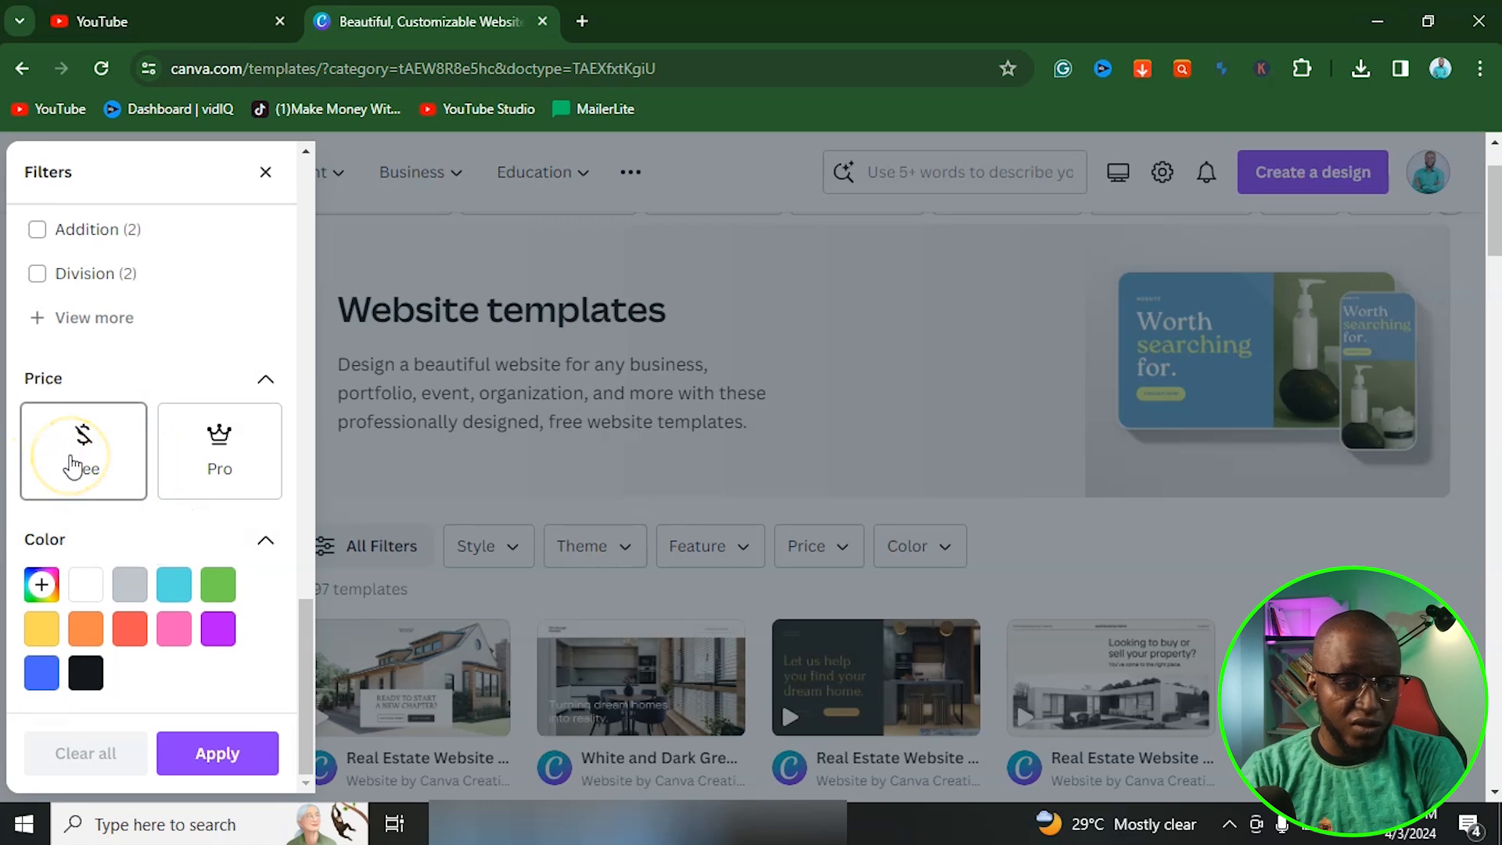
left_click(70, 462)
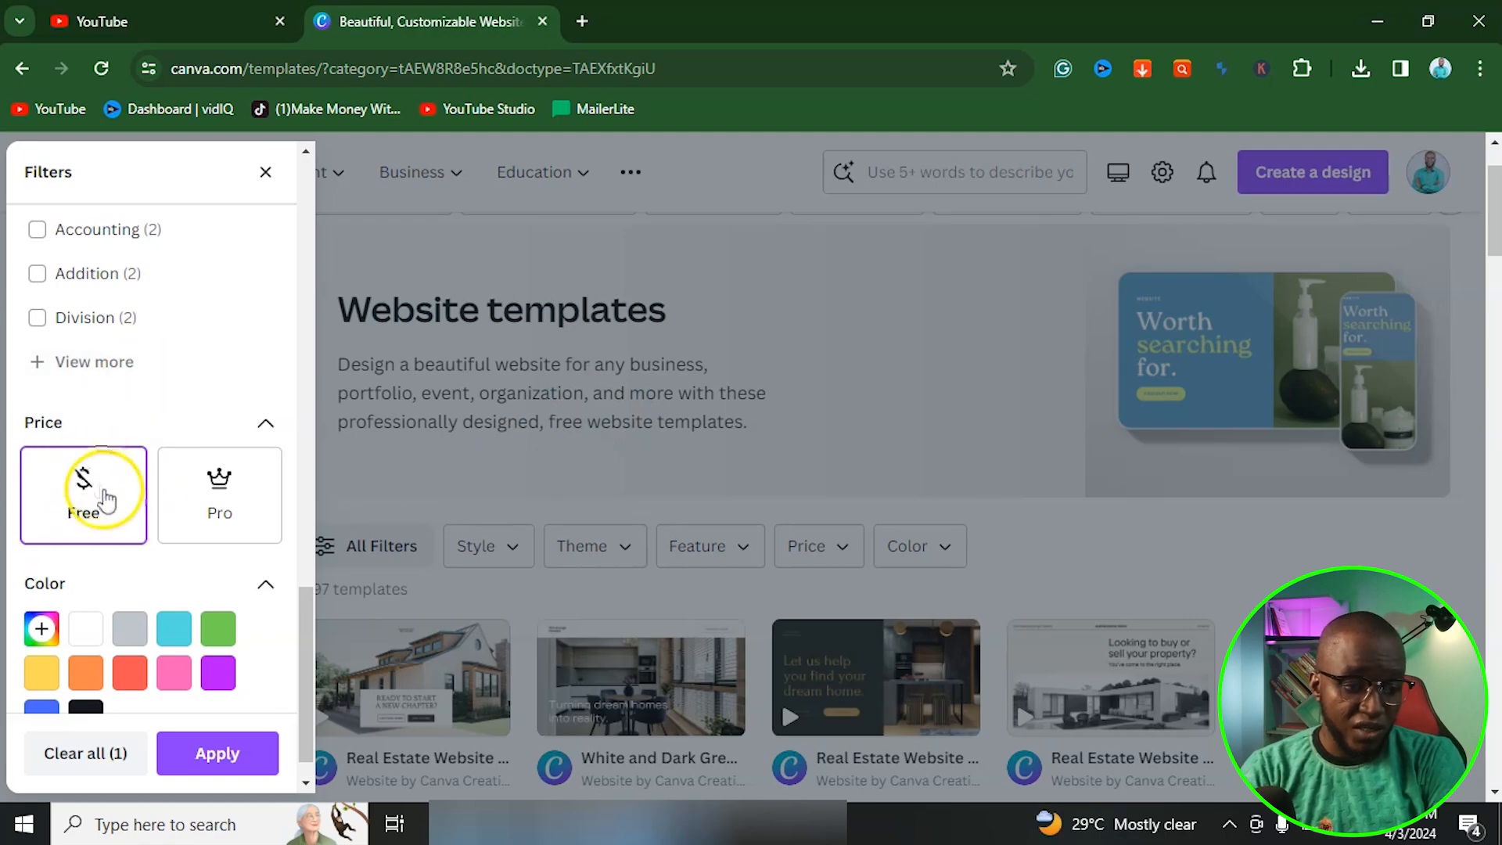
left_click(226, 757)
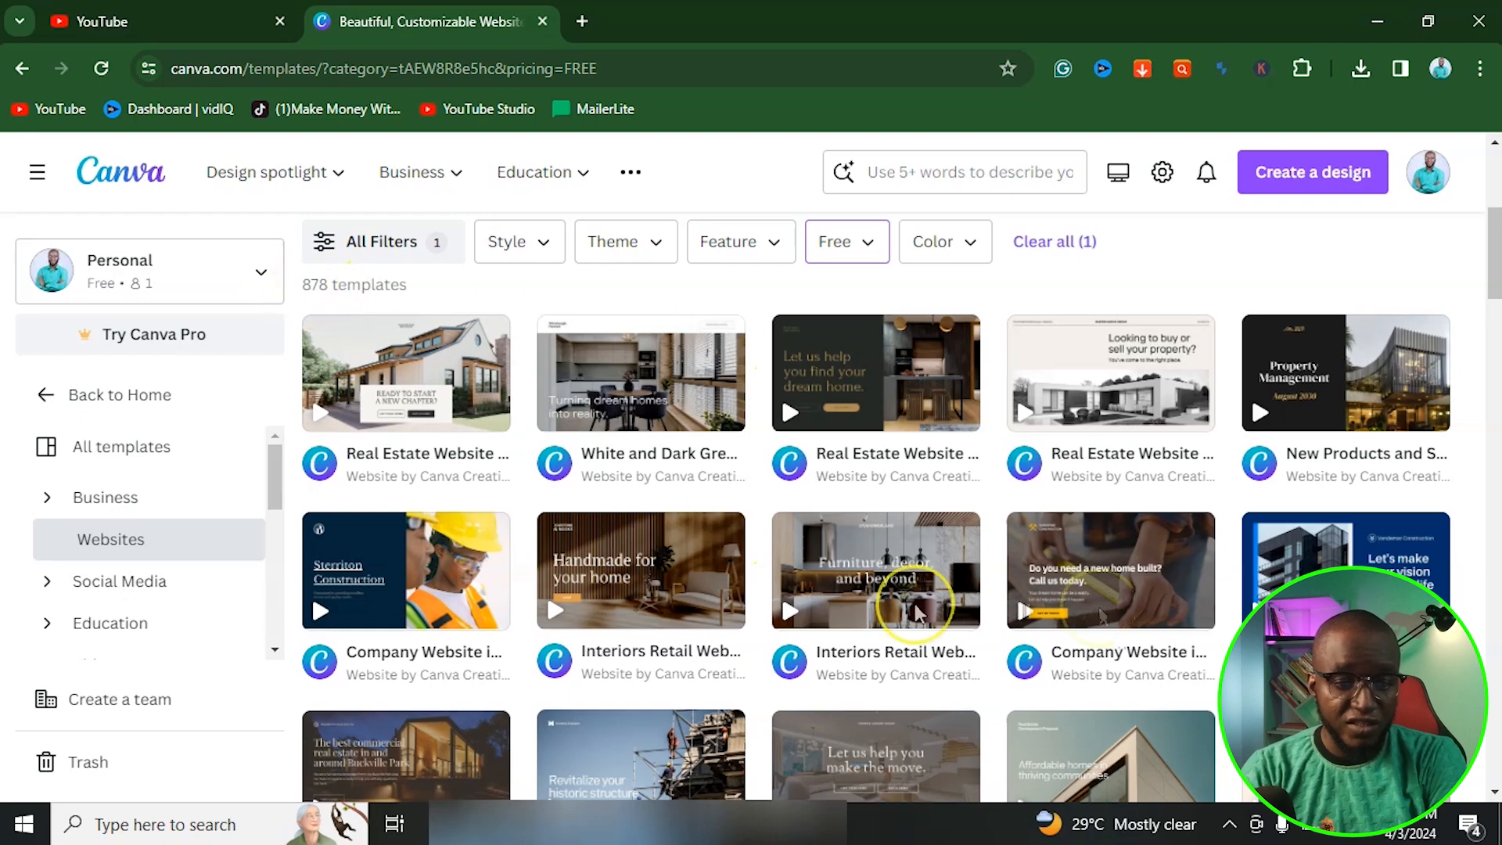
Open the Real Estate category of website templates.
scroll(636, 556, "up", 4)
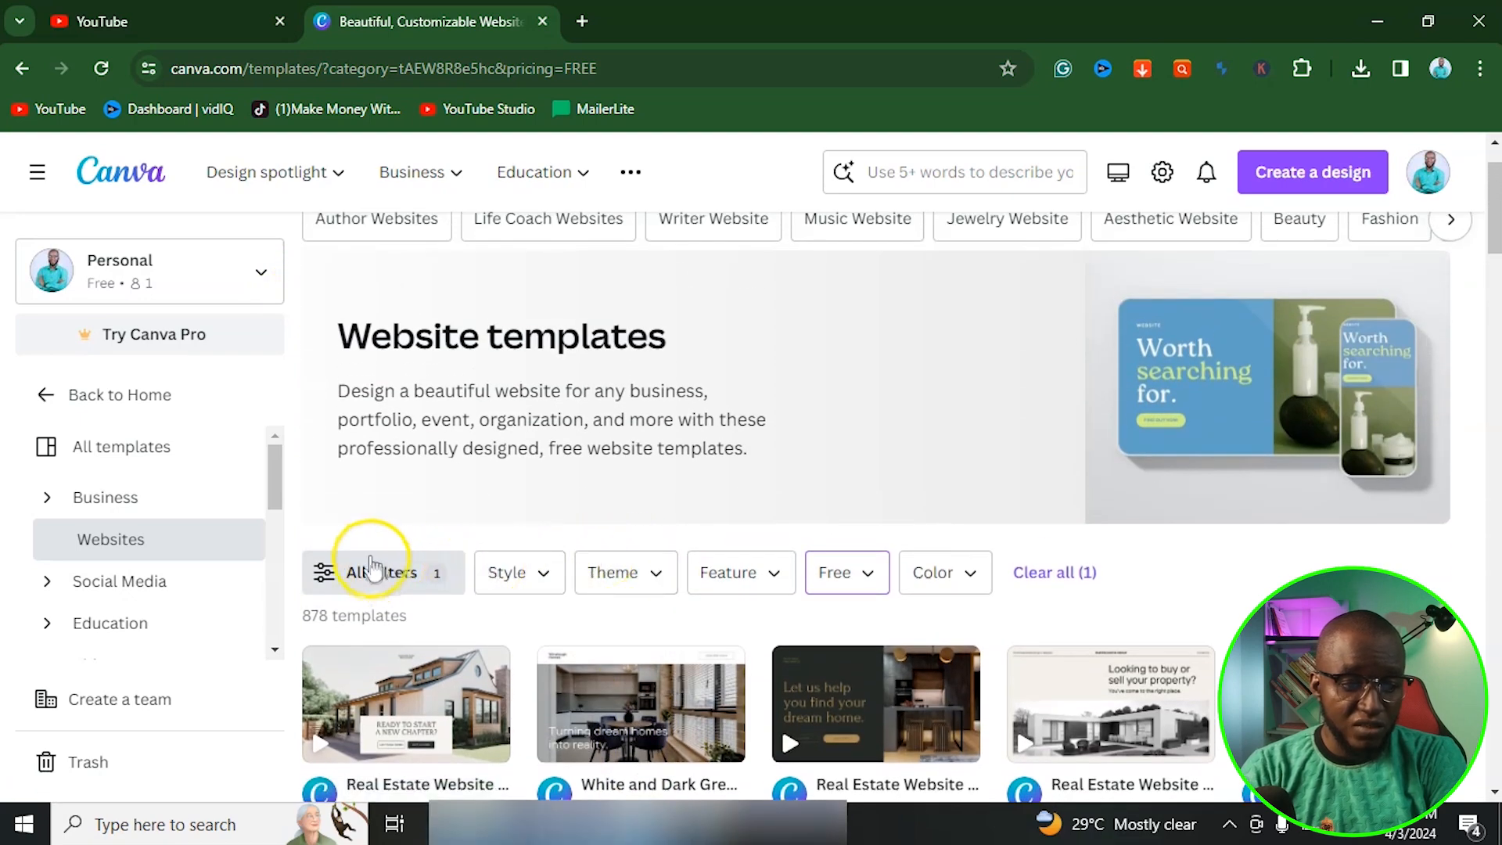
scroll(654, 461, "up", 1)
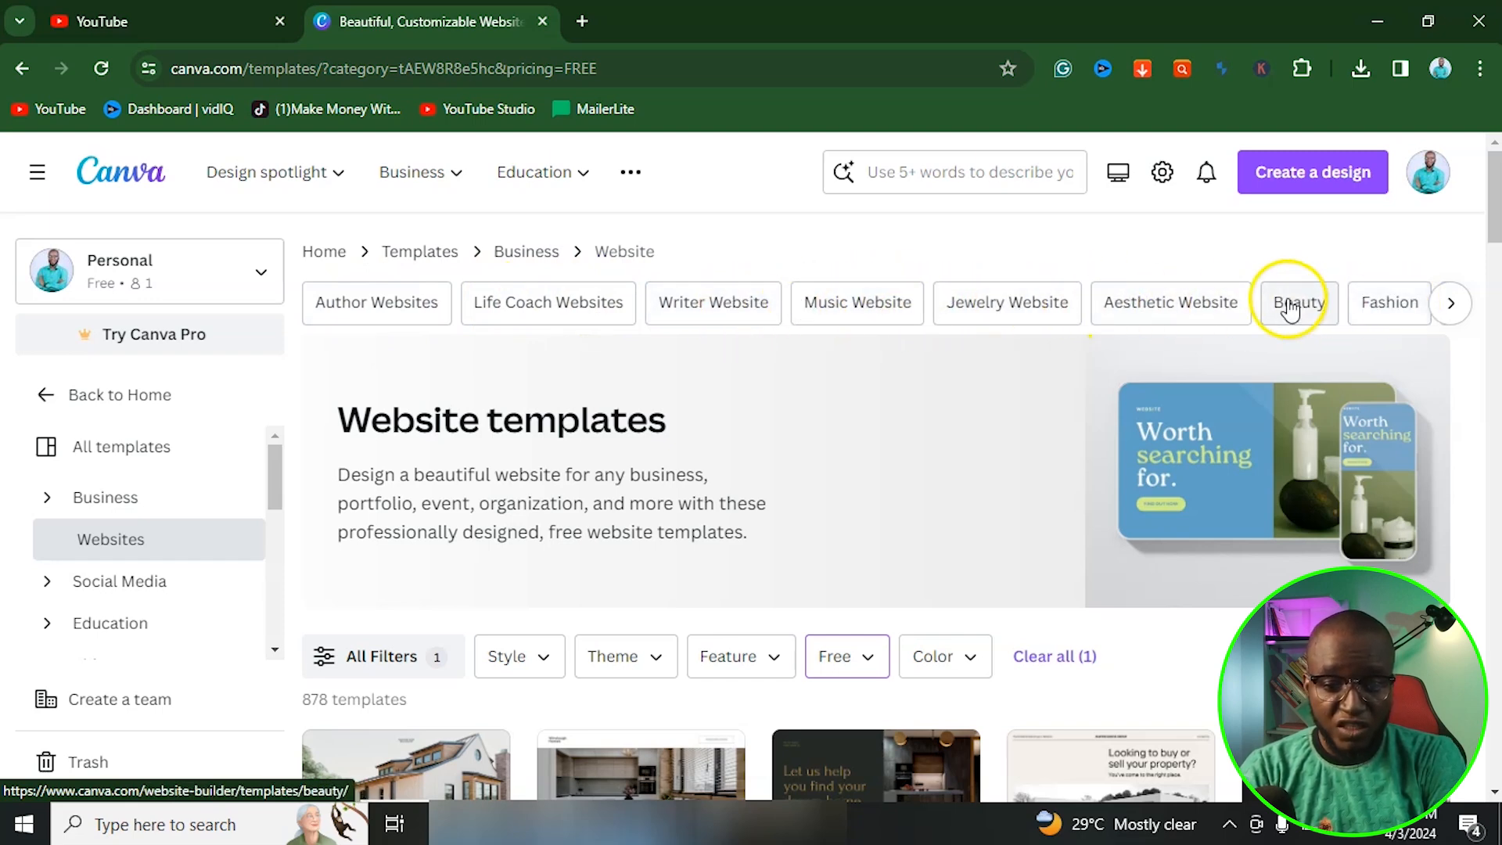
left_click(1455, 305)
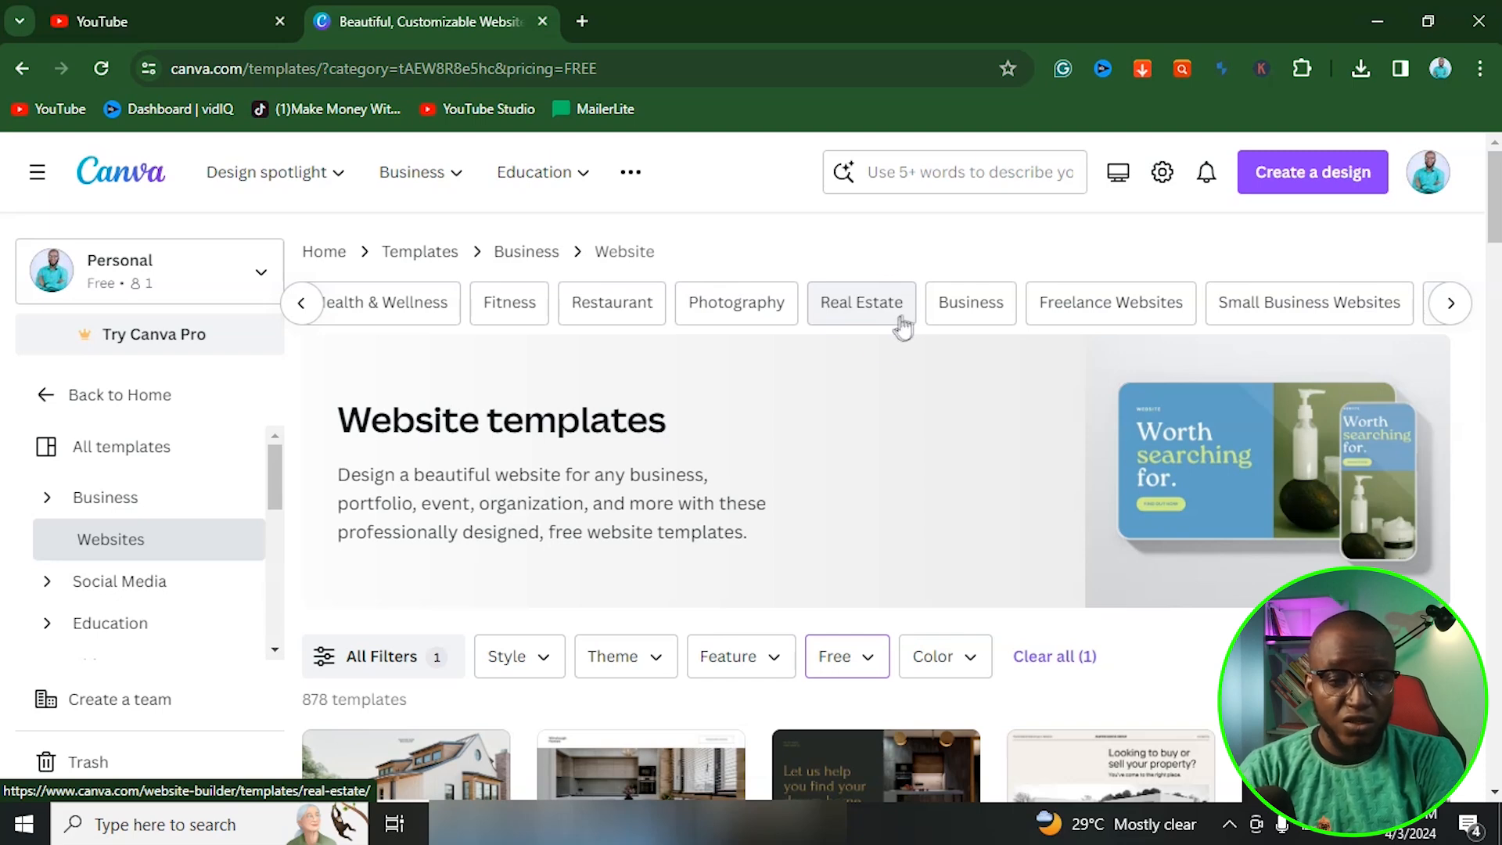
left_click(865, 303)
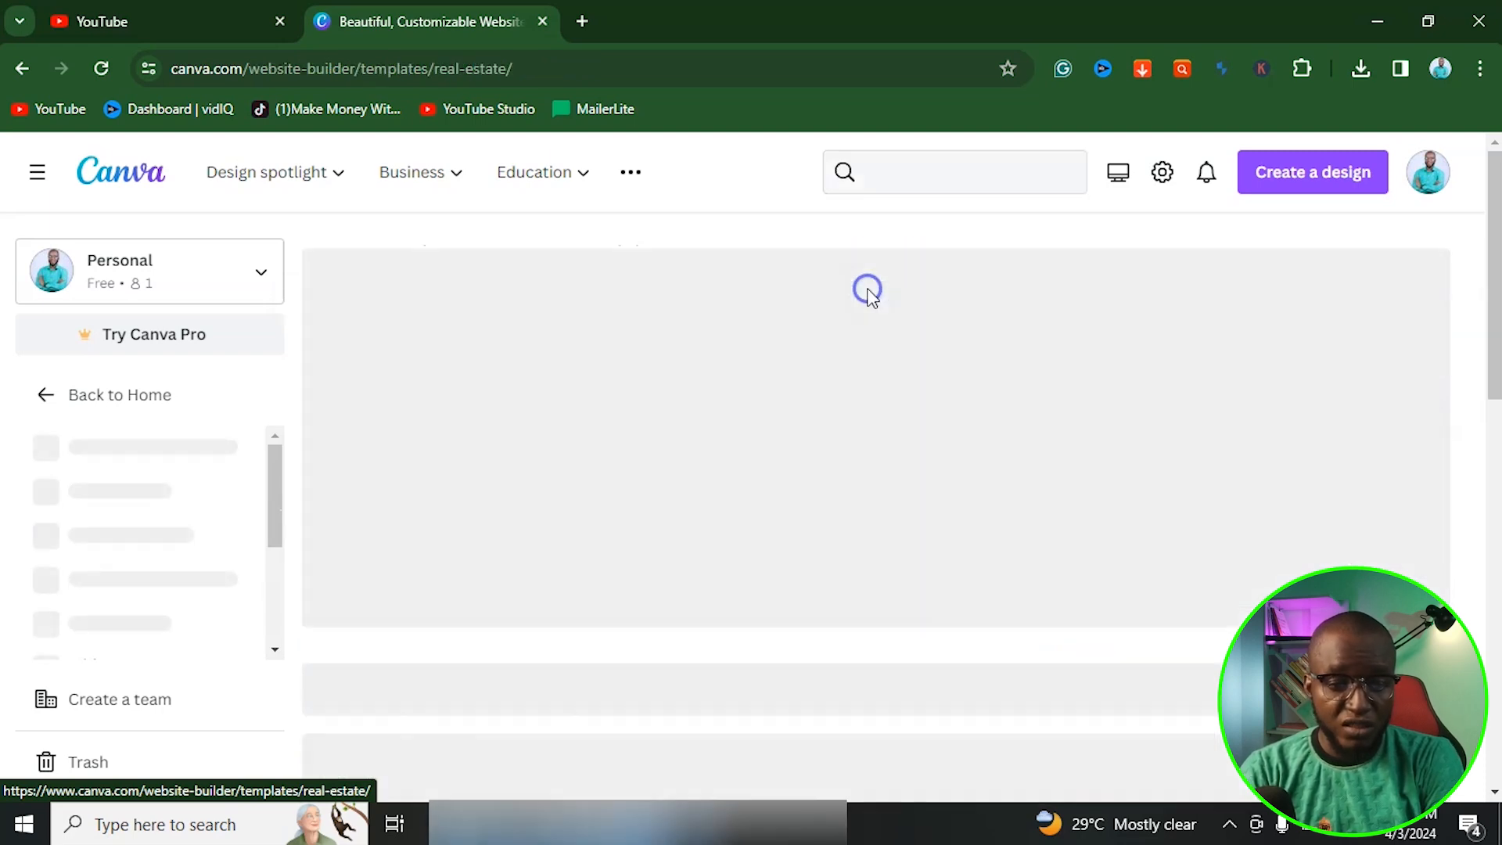
Browse the real estate templates and open the "Real Estate Website in Slate Grey White Clean Grids Style" template.
scroll(855, 548, "down", 3)
scroll(855, 548, "down", 8)
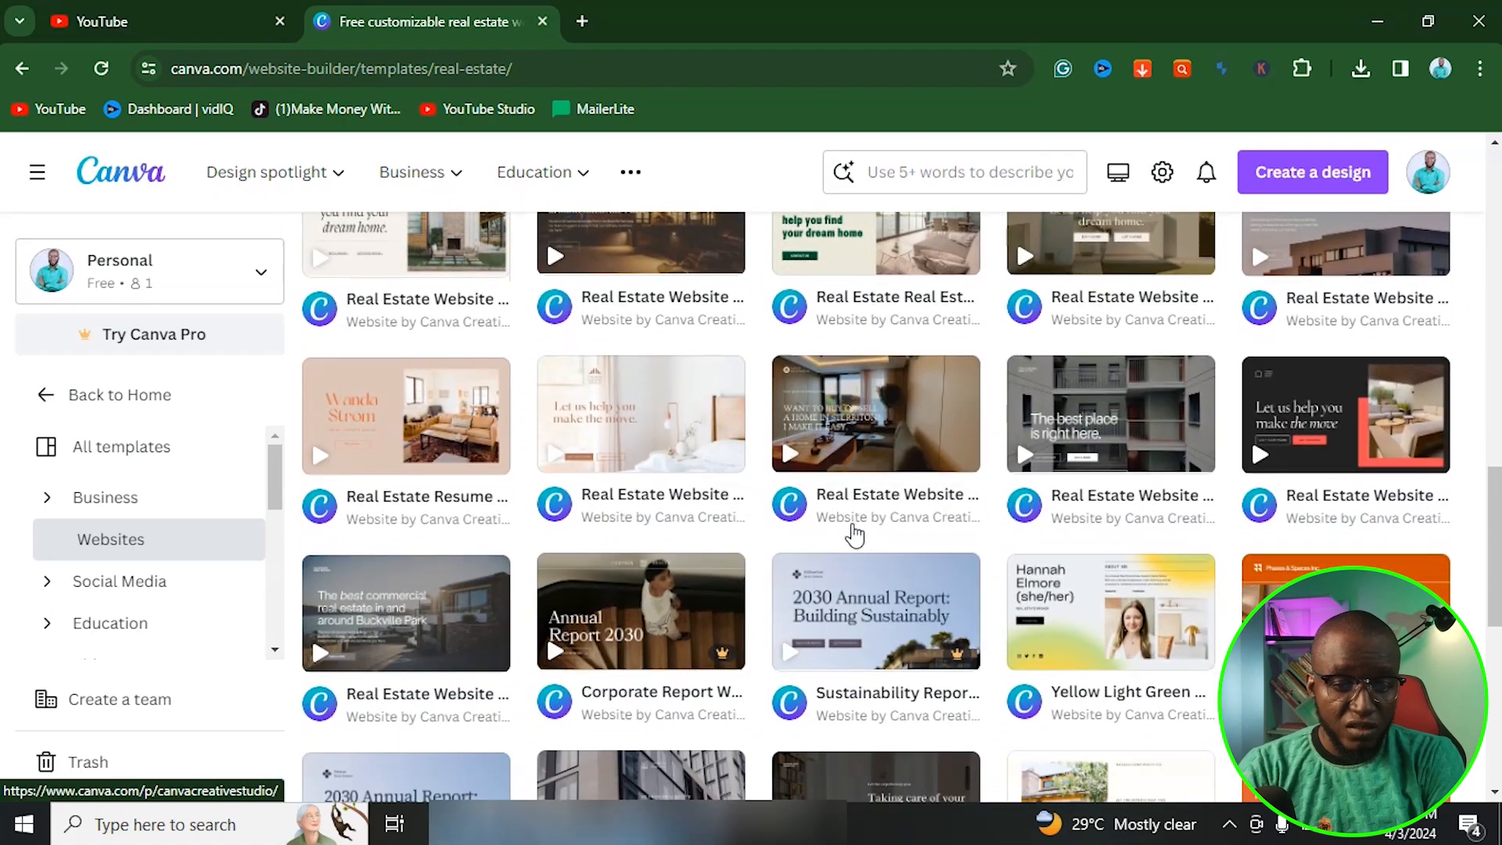
scroll(855, 534, "down", 1)
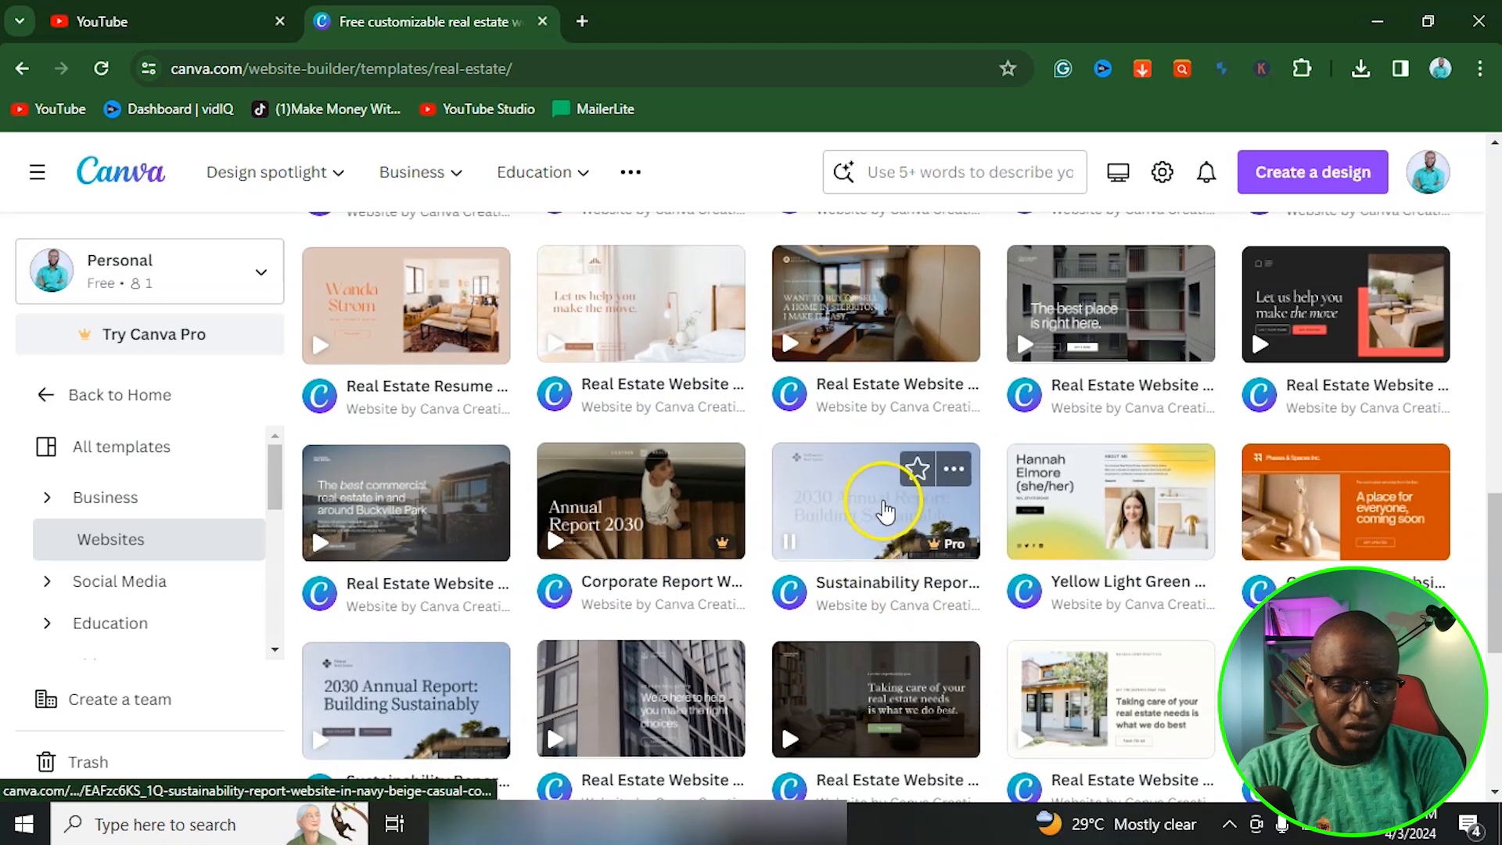
scroll(889, 503, "down", 3)
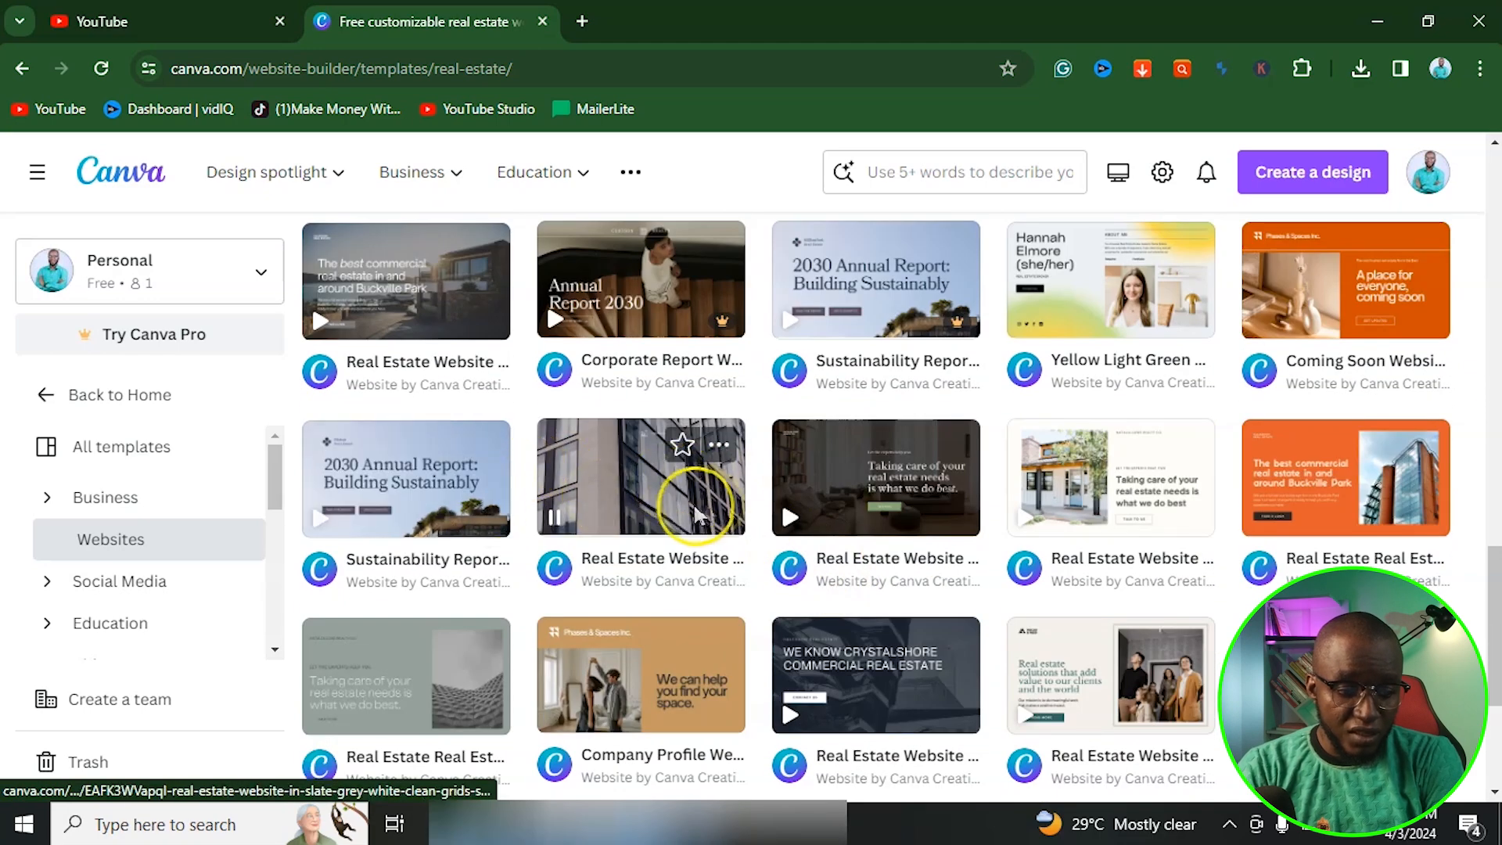
left_click(623, 499)
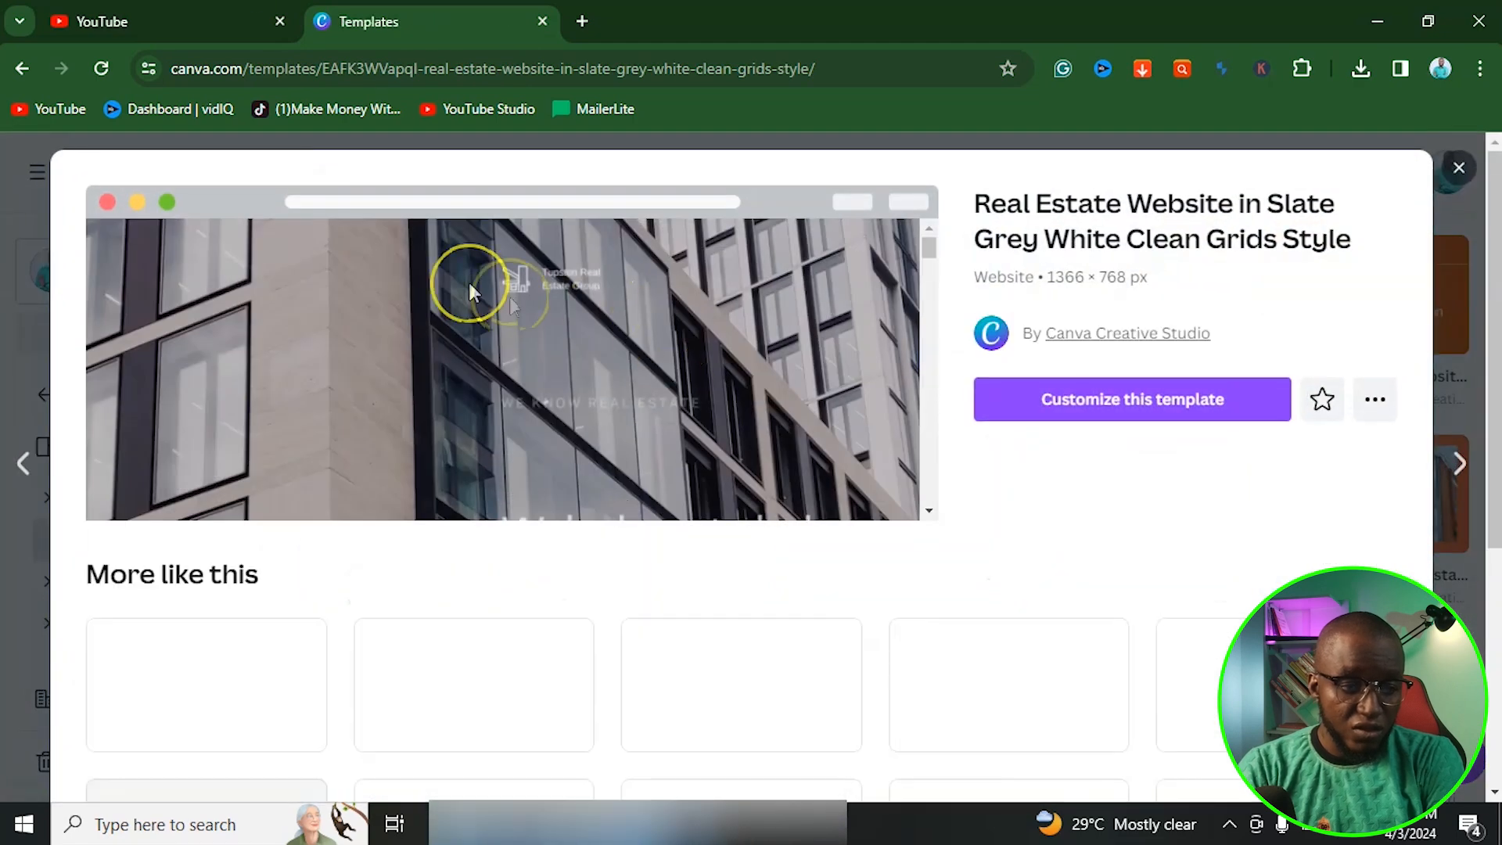
Preview the whole slate grey real estate template, then open it for customization in the editor.
scroll(639, 409, "down", 5)
scroll(640, 415, "down", 10)
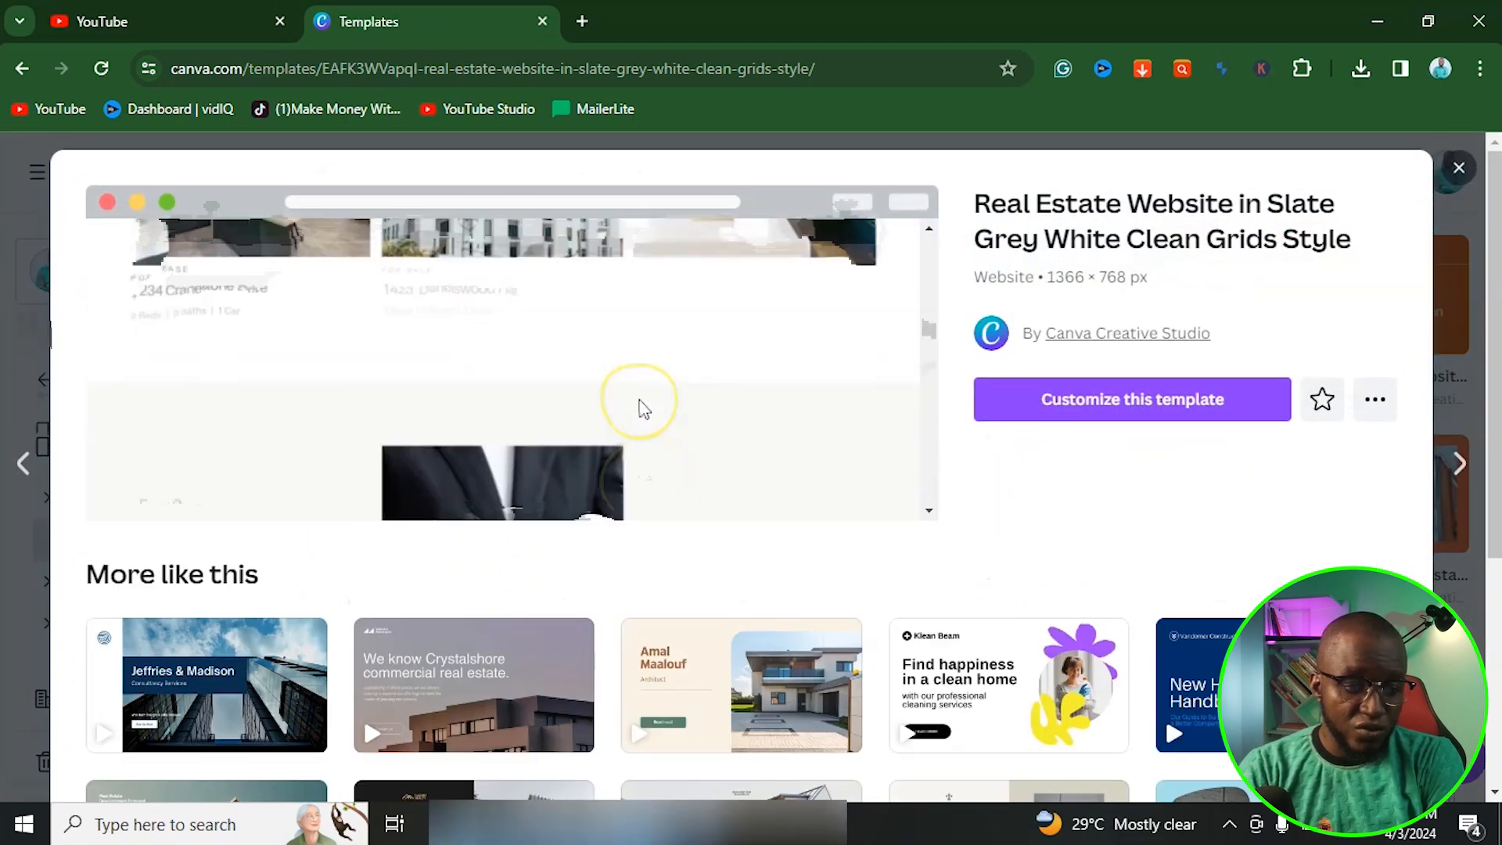
scroll(640, 415, "down", 5)
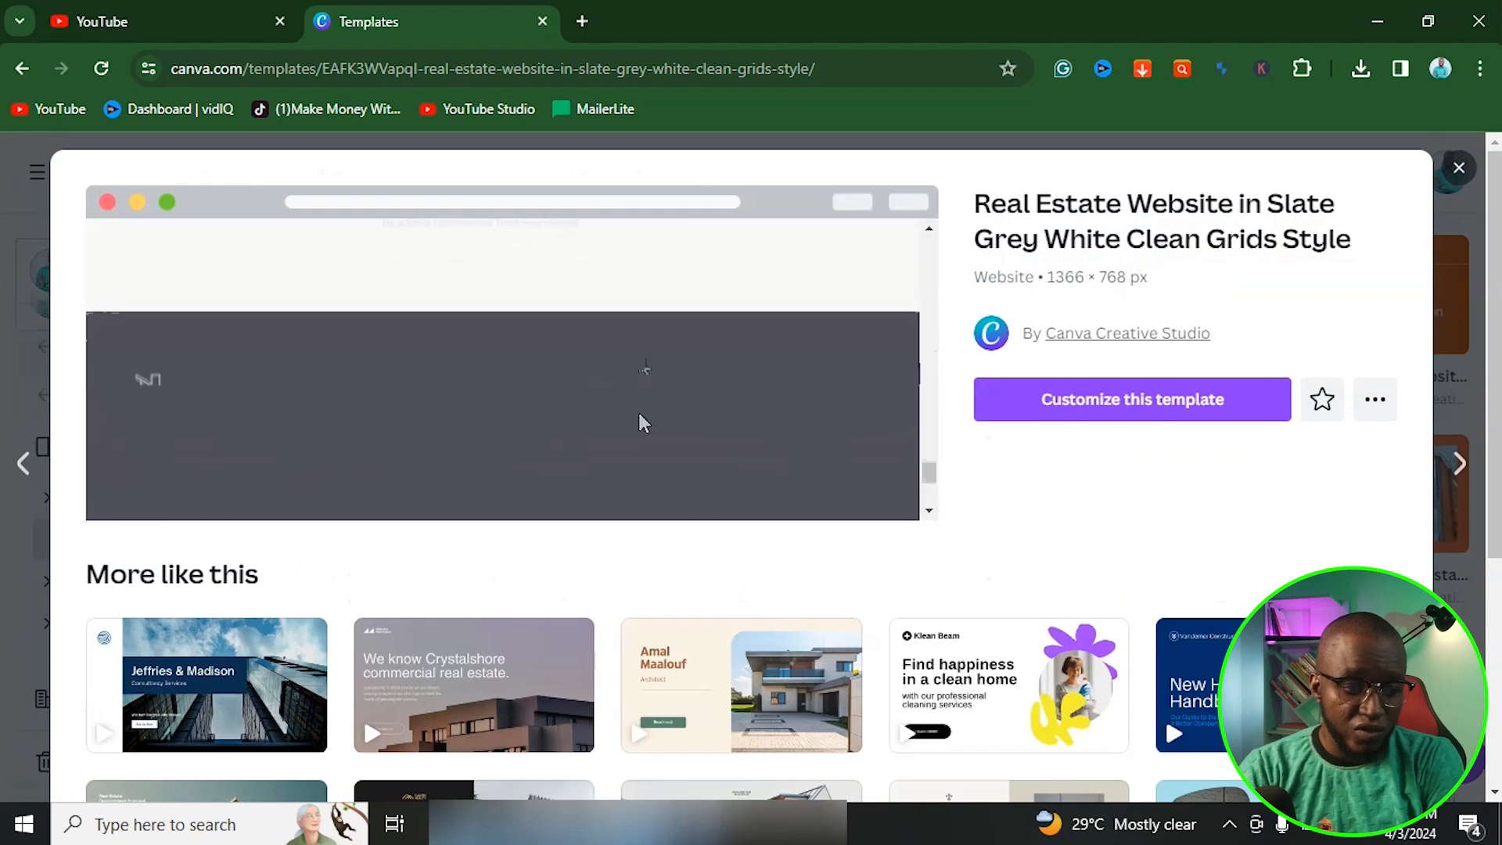
scroll(639, 416, "up", 3)
scroll(644, 423, "up", 15)
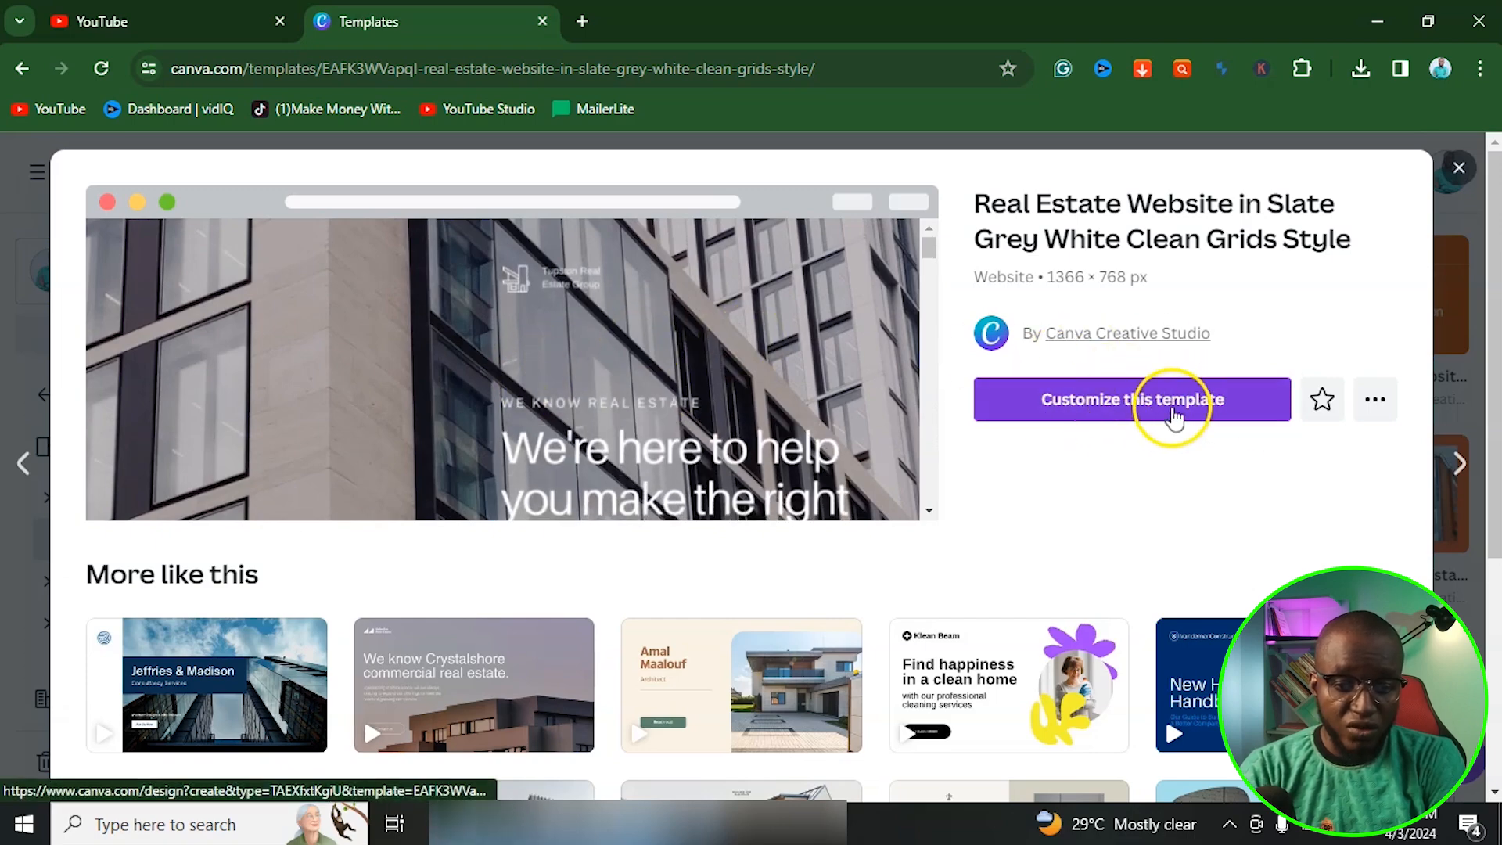
left_click(1167, 407)
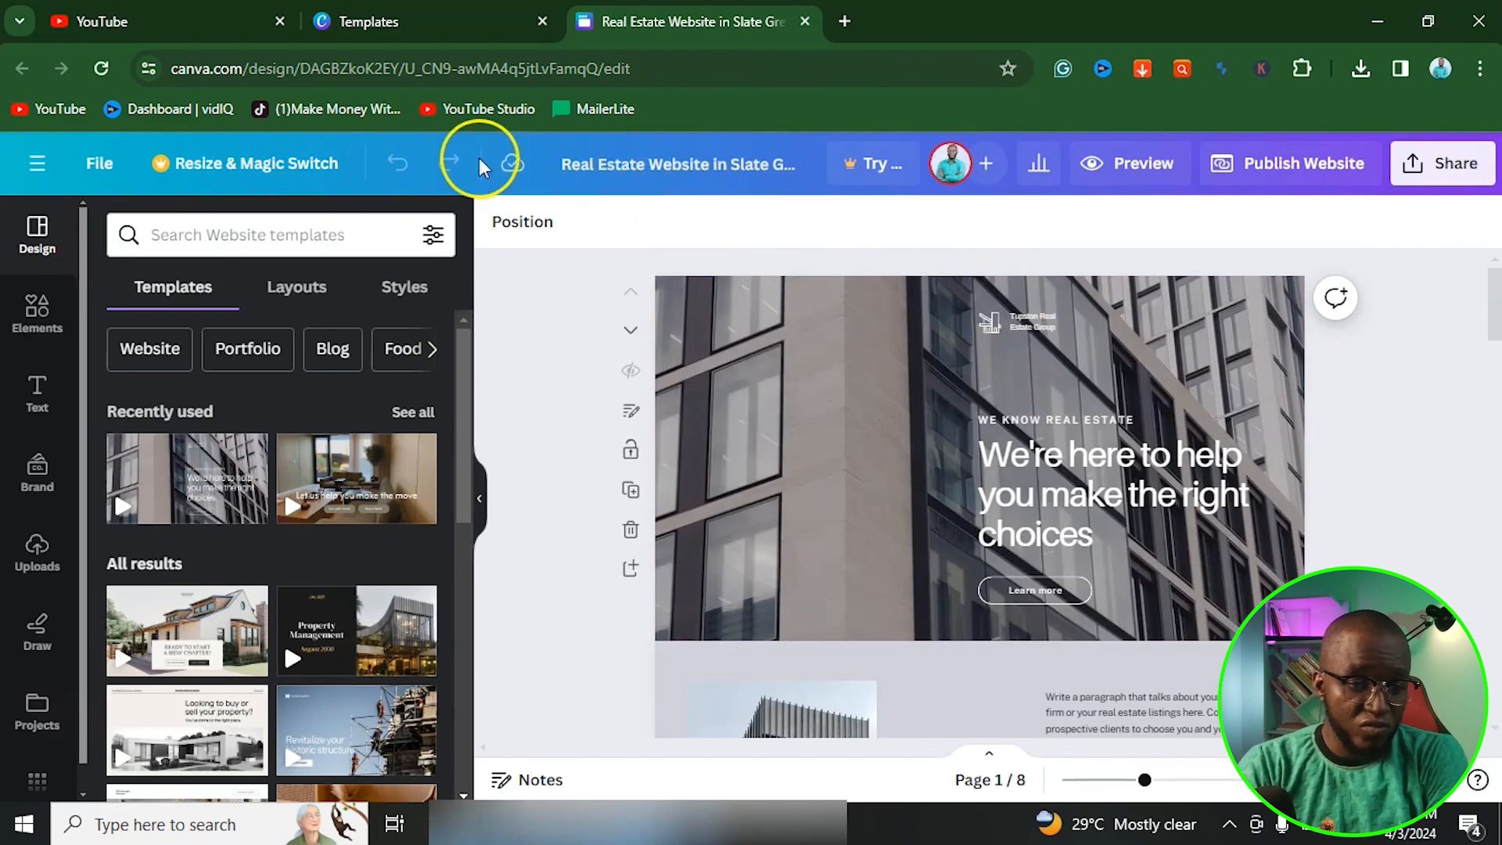
Rename the design as "Samgreen Real Estate Services".
triple_click(651, 150)
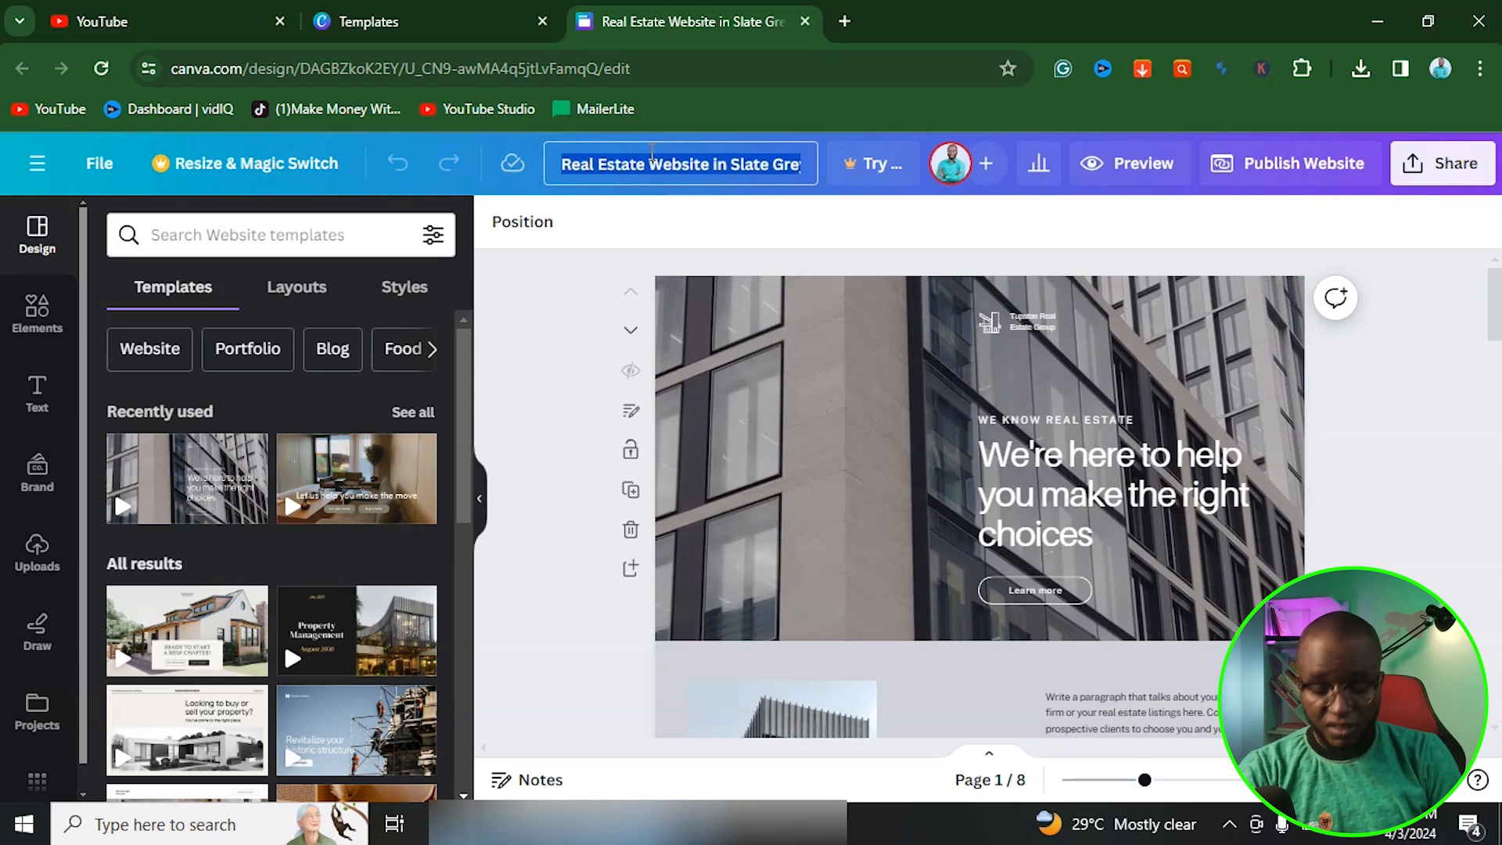
key("BackSpace")
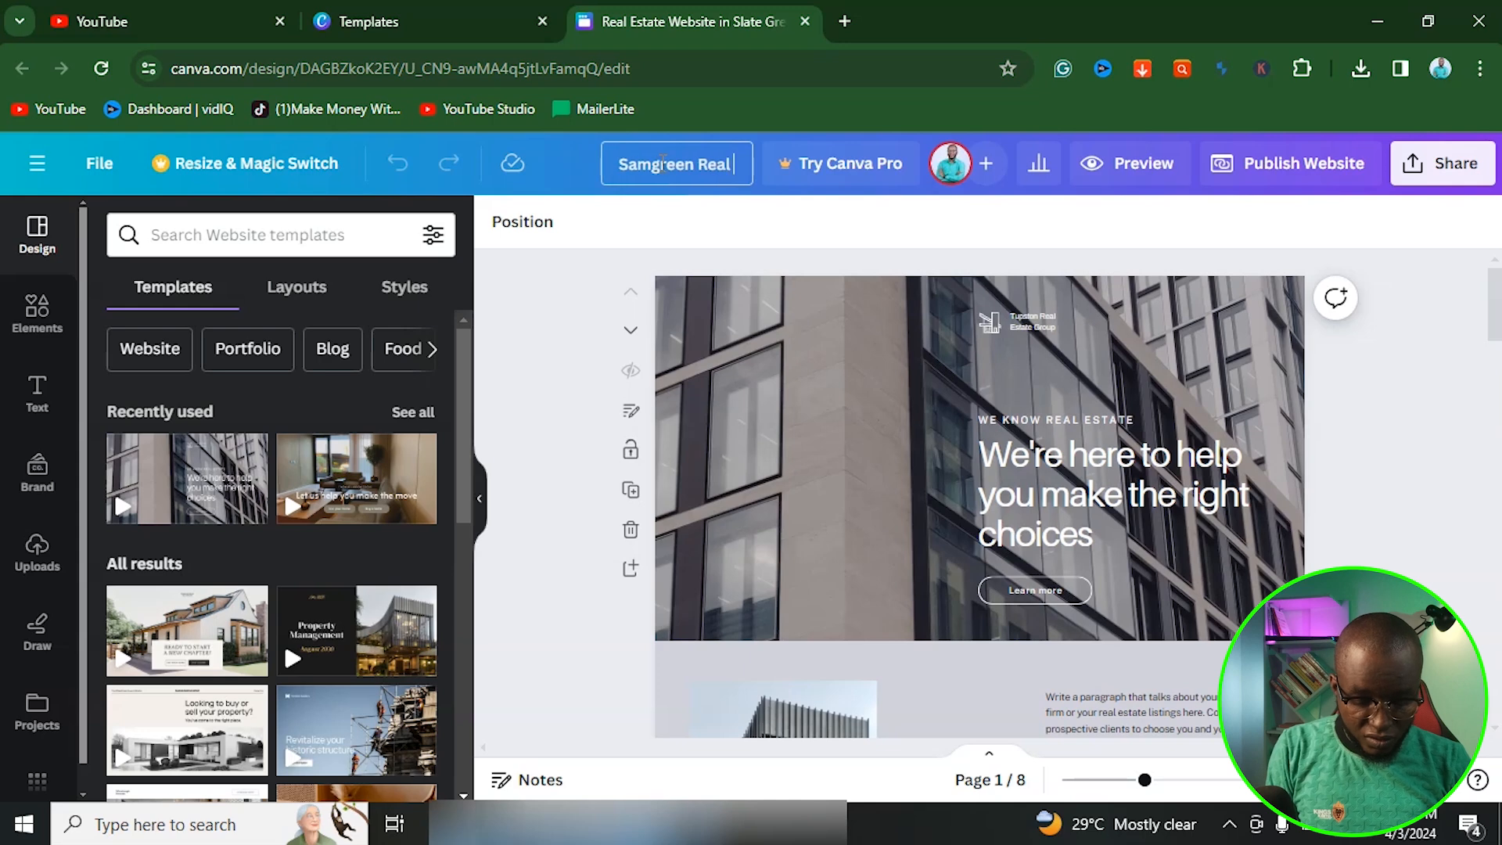
type("Samgreen Real Estate Services")
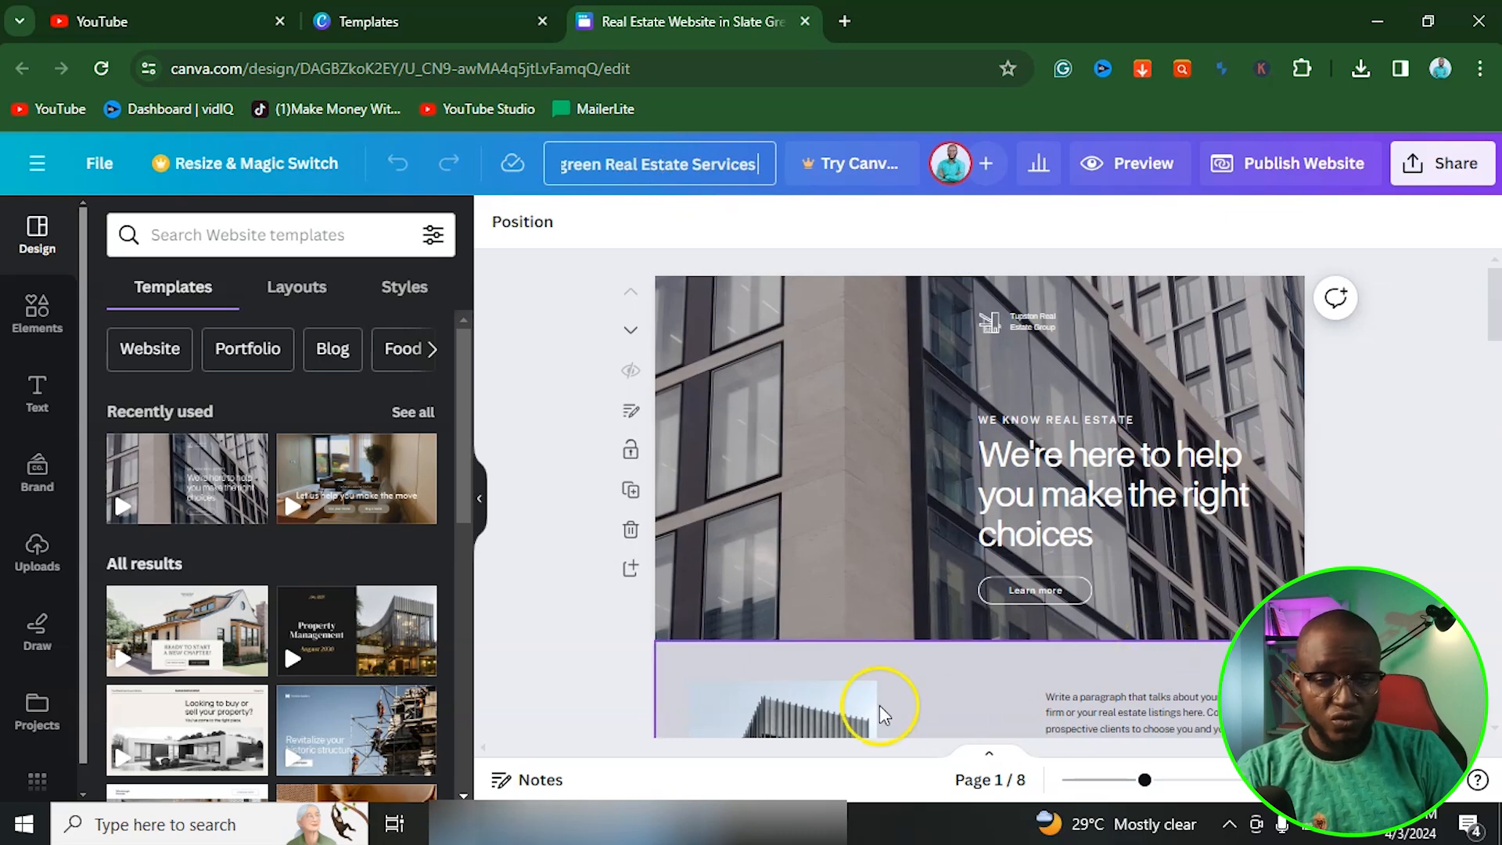
left_click(885, 436)
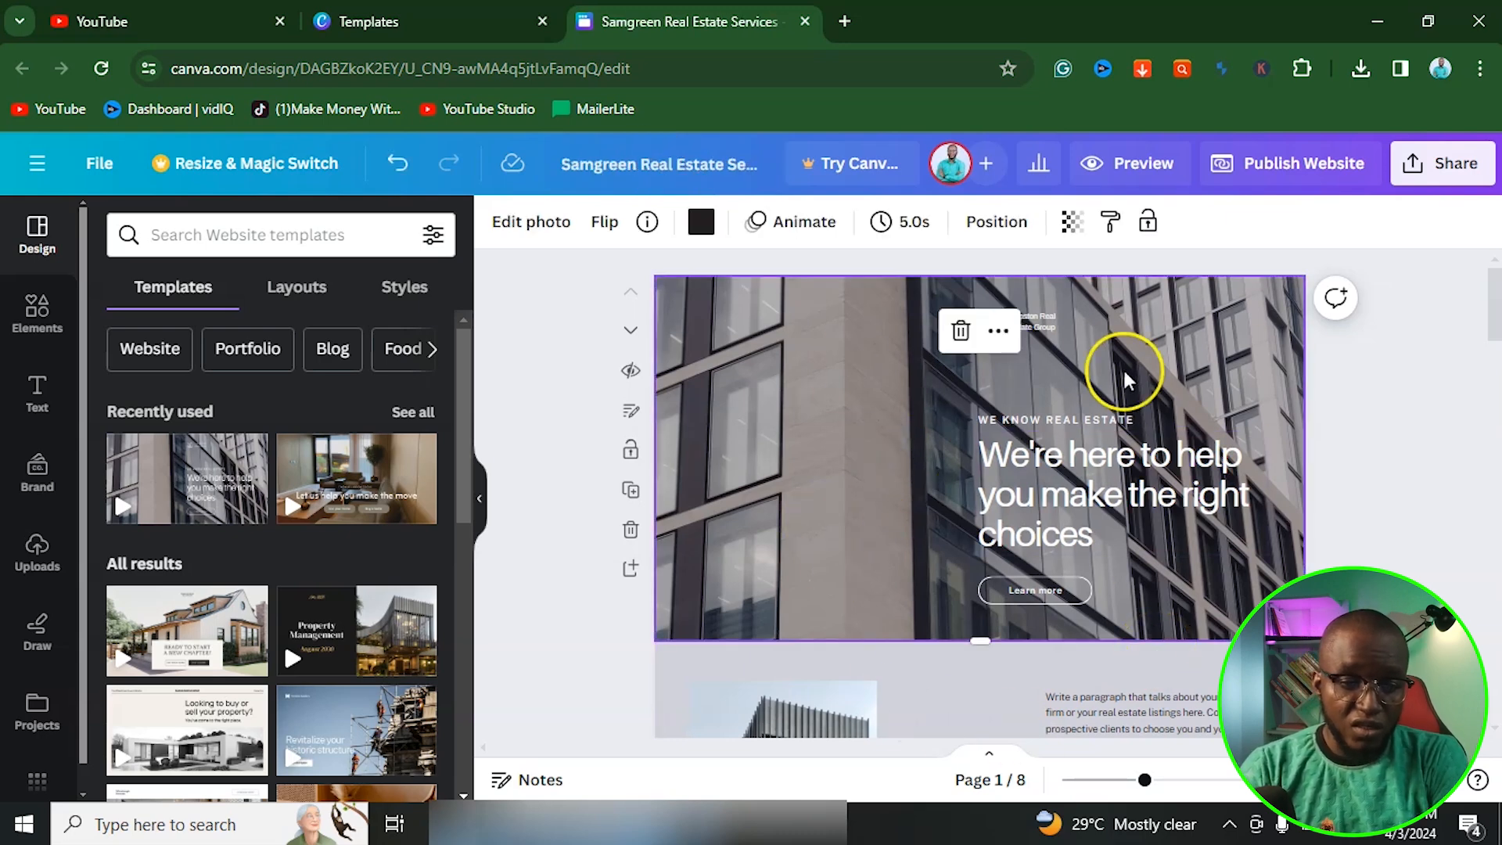
left_click(1379, 373)
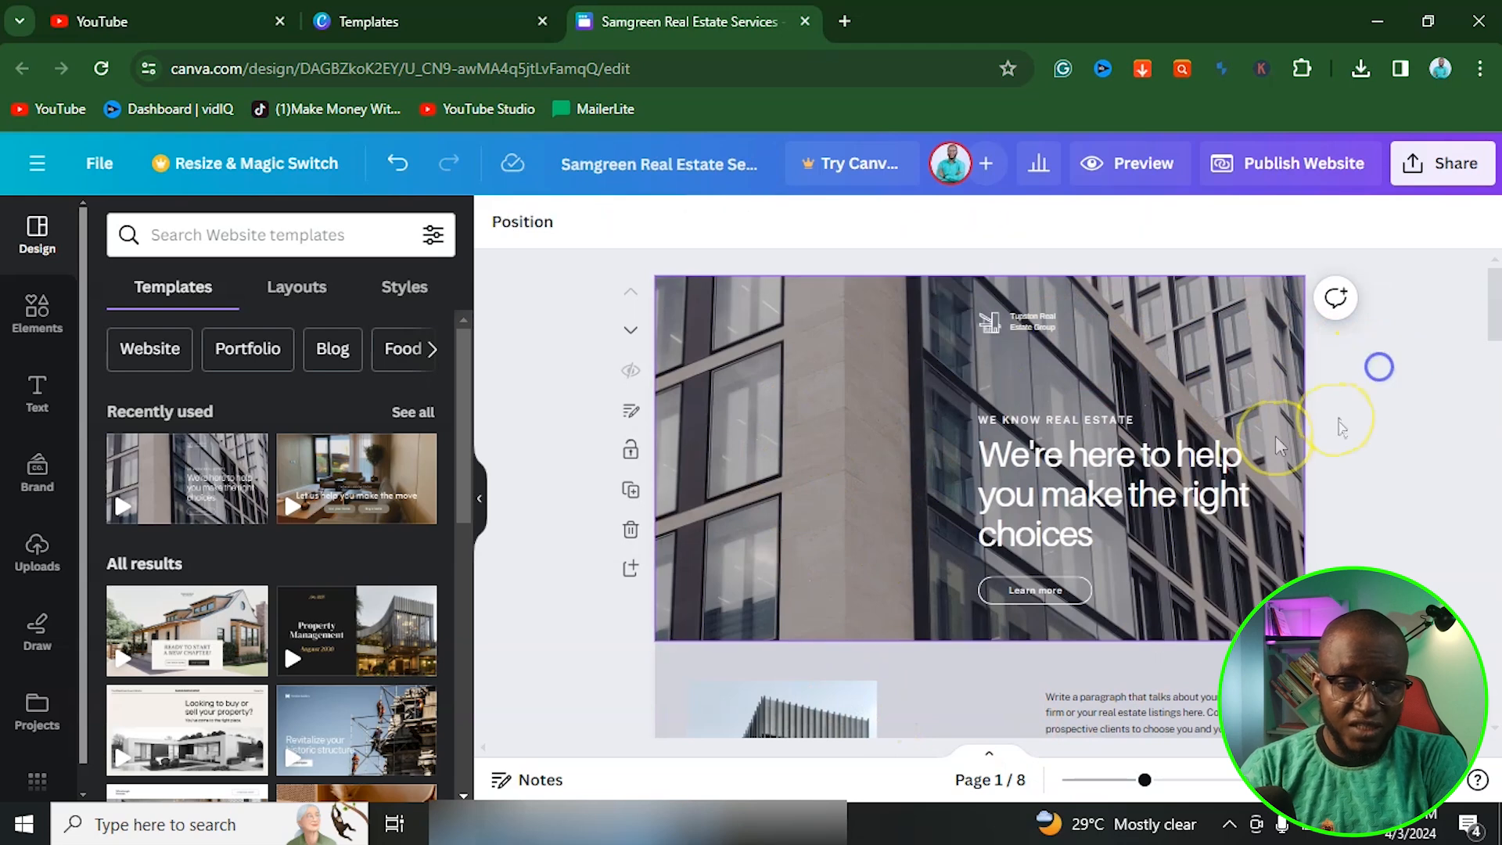
Delete the placeholder company name and its logo icon from the hero section.
left_click(1019, 320)
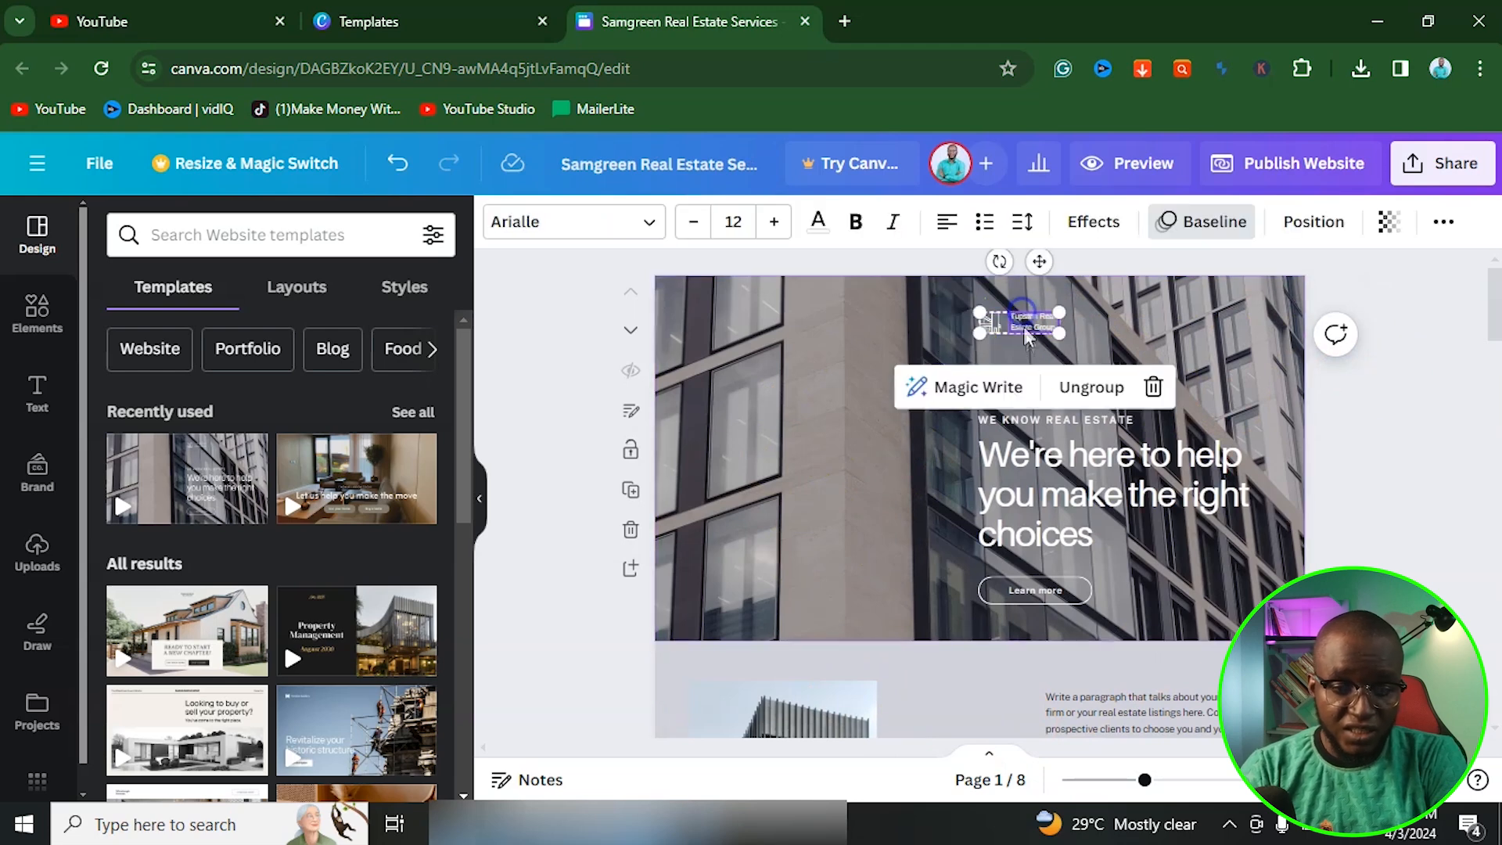
left_click(1152, 389)
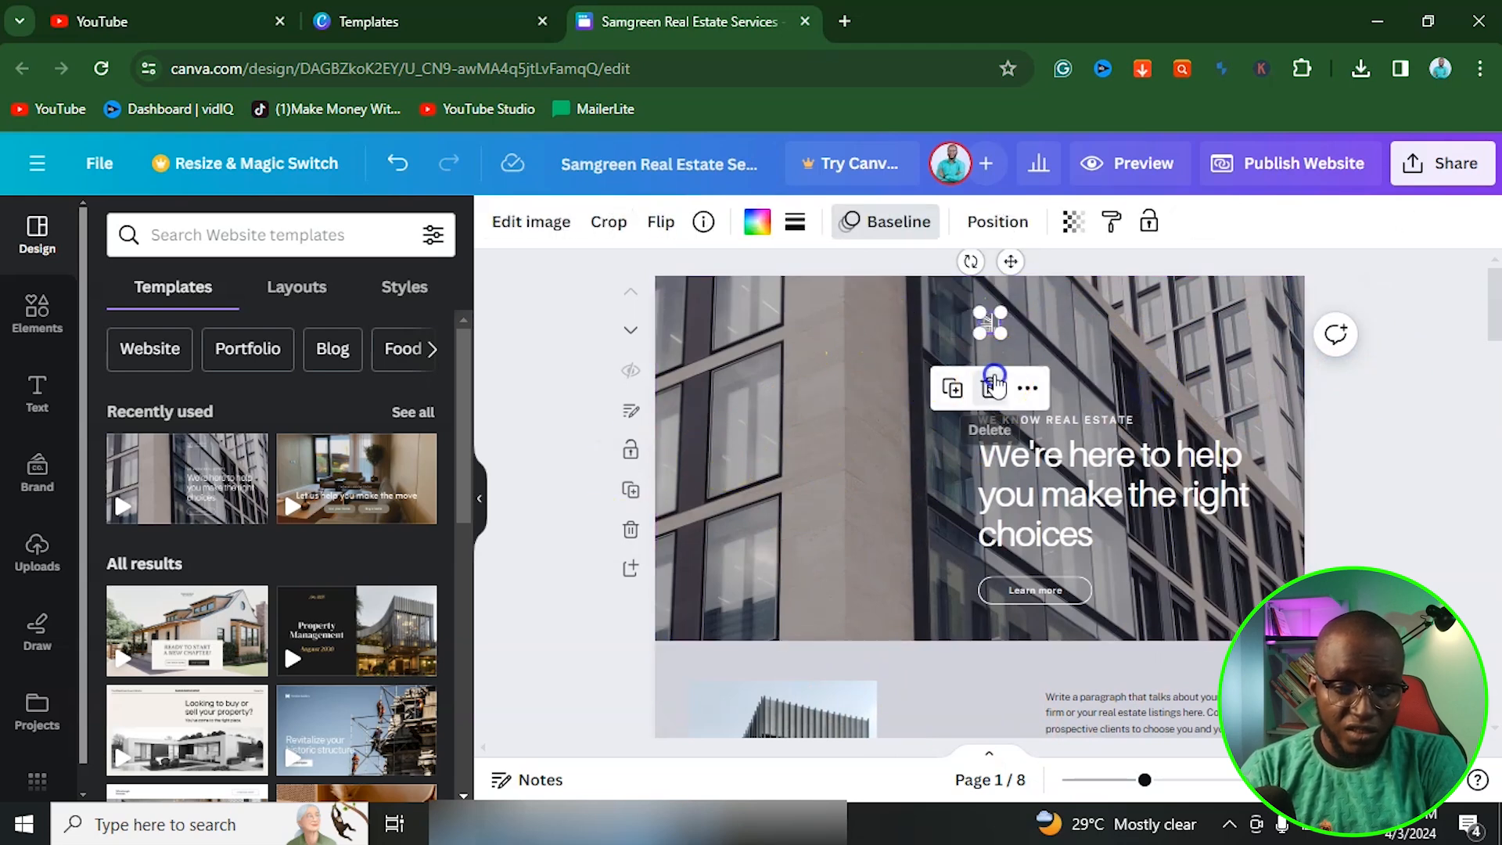
left_click(993, 377)
Replace the small tagline above the hero headline with "REAL ESTATE HUB".
left_click(1023, 420)
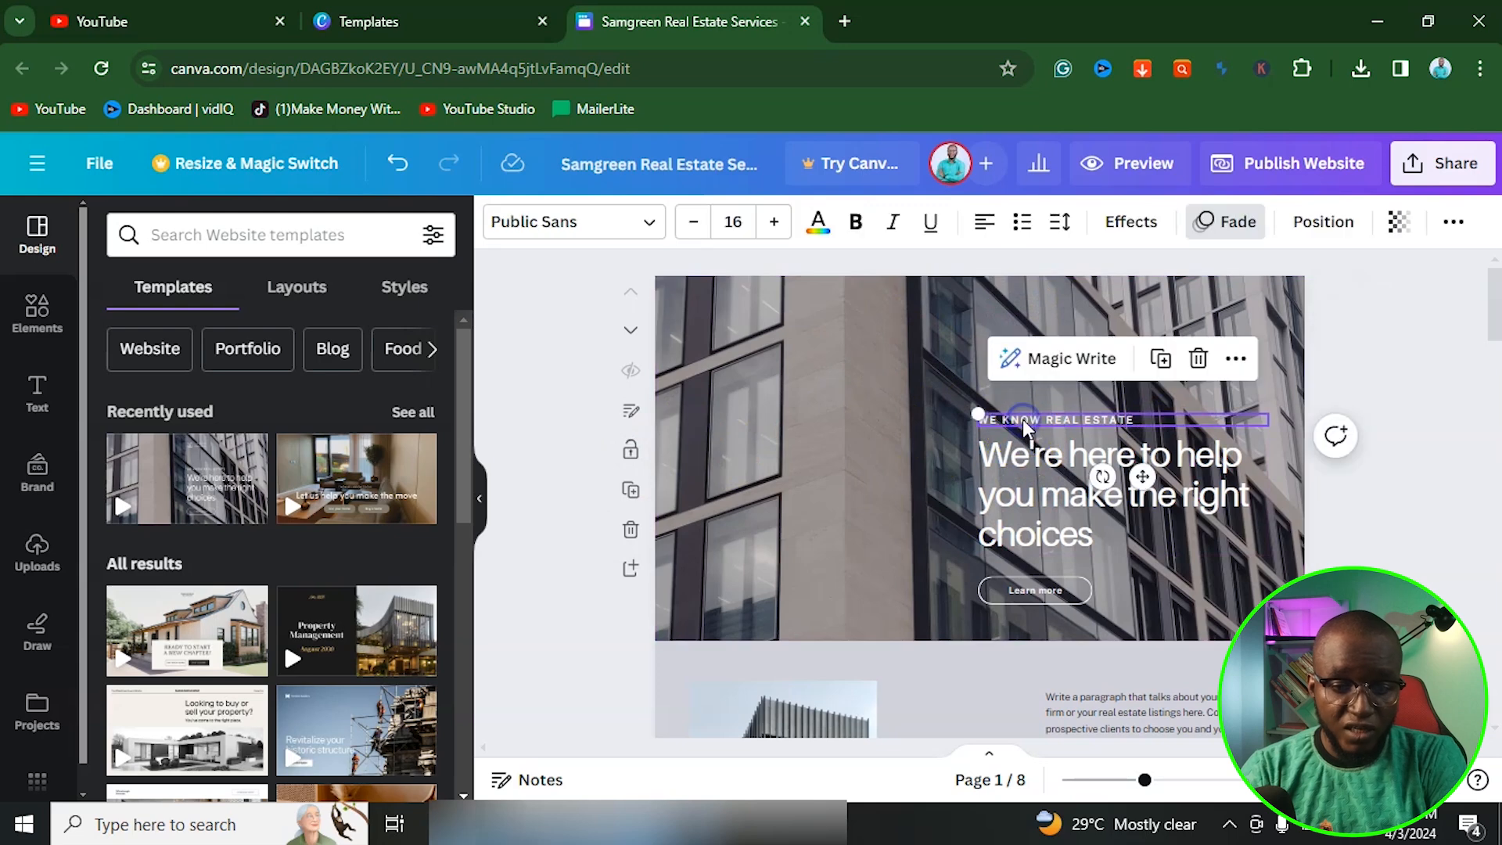
left_click(1023, 419)
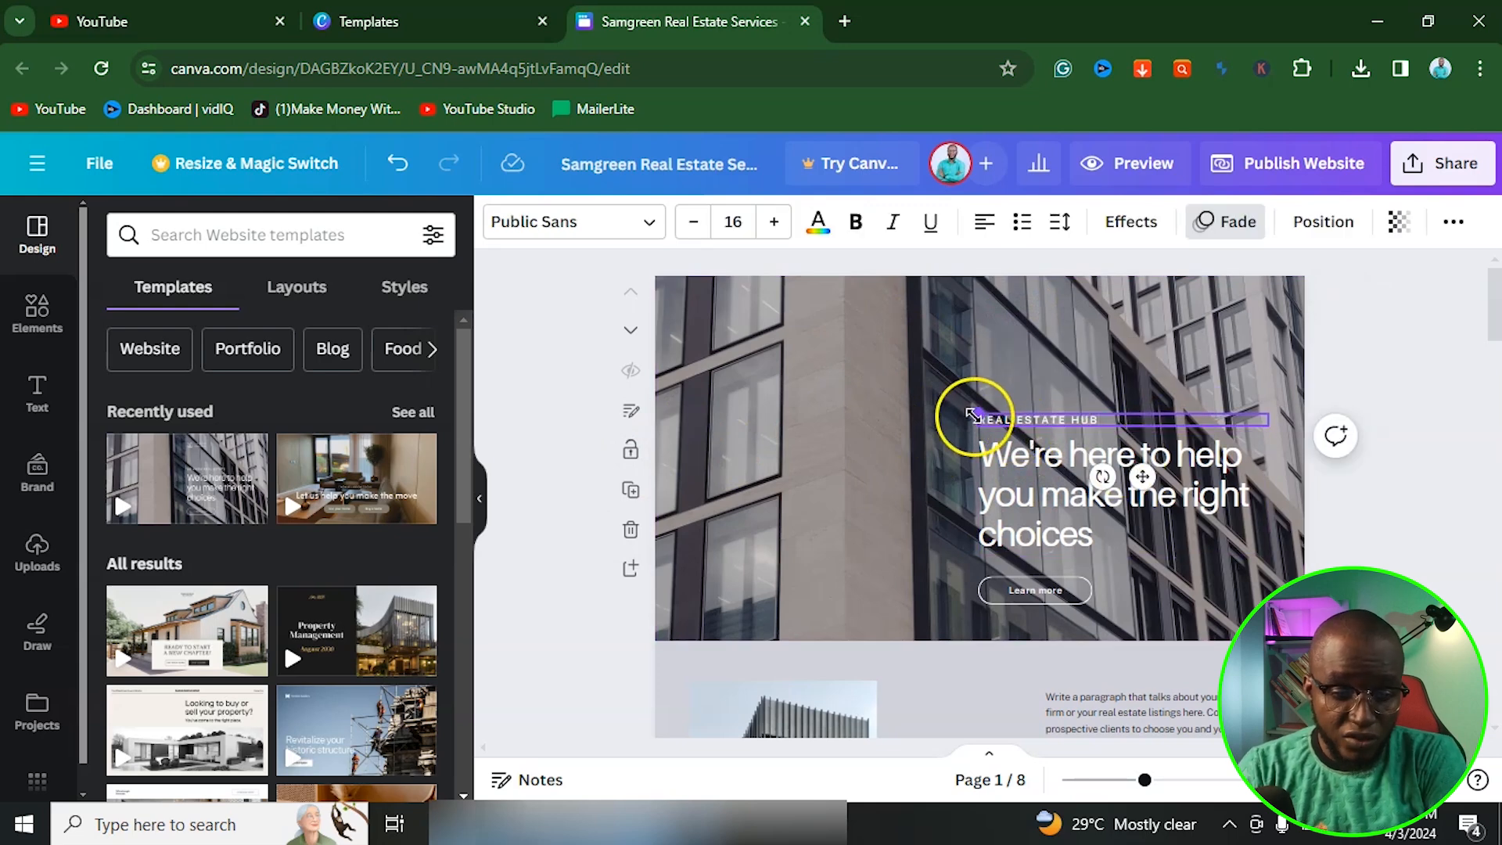
Enlarge the tagline to about size 27.6, narrow its text box and place it just above the hero headline.
left_click_drag(972, 415, 765, 396)
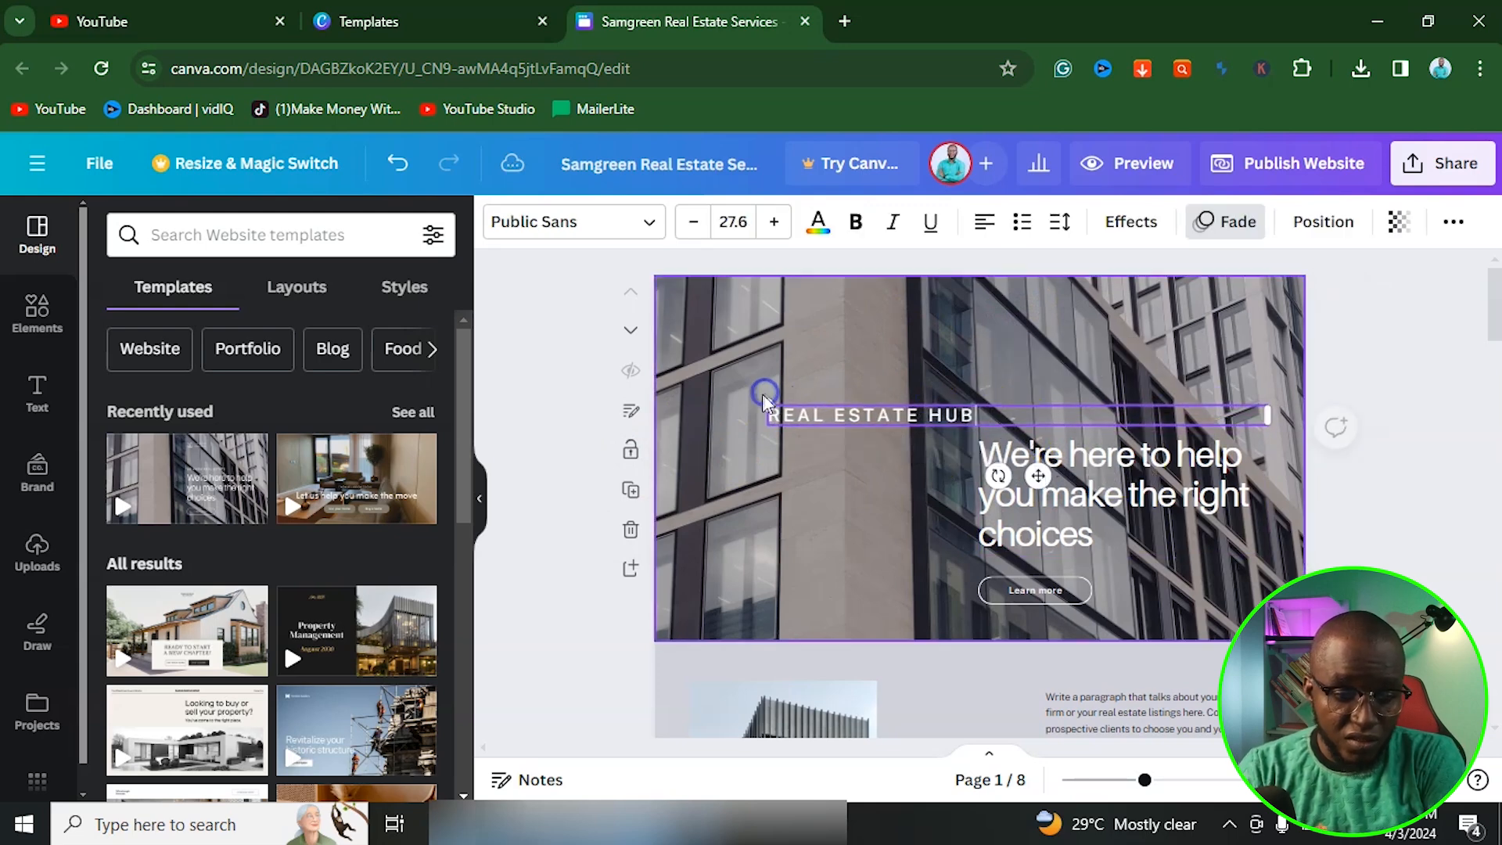
left_click_drag(1272, 415, 982, 415)
left_click_drag(884, 479, 1111, 477)
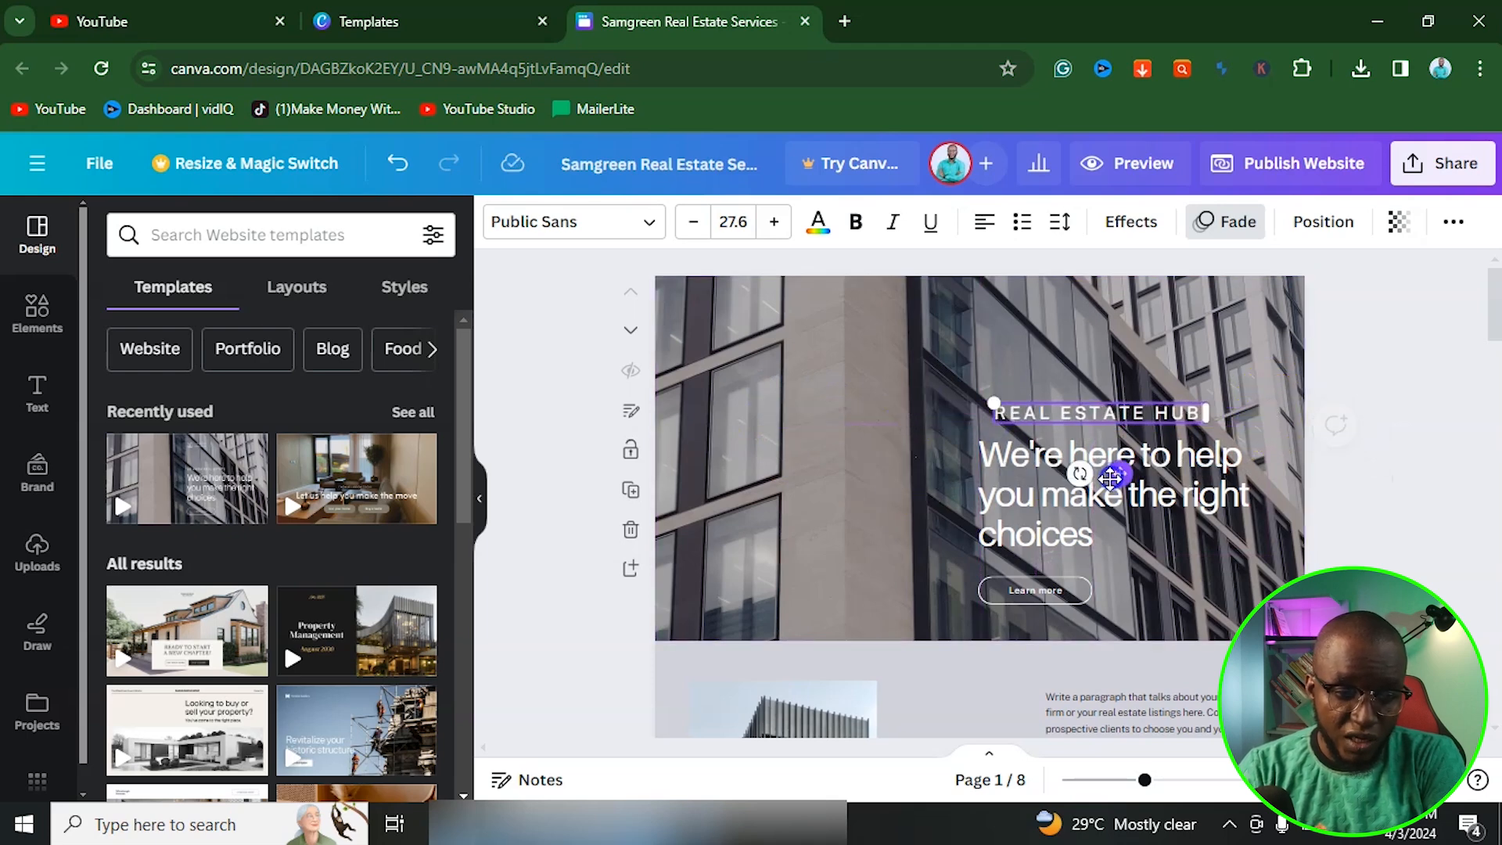
left_click(1178, 488)
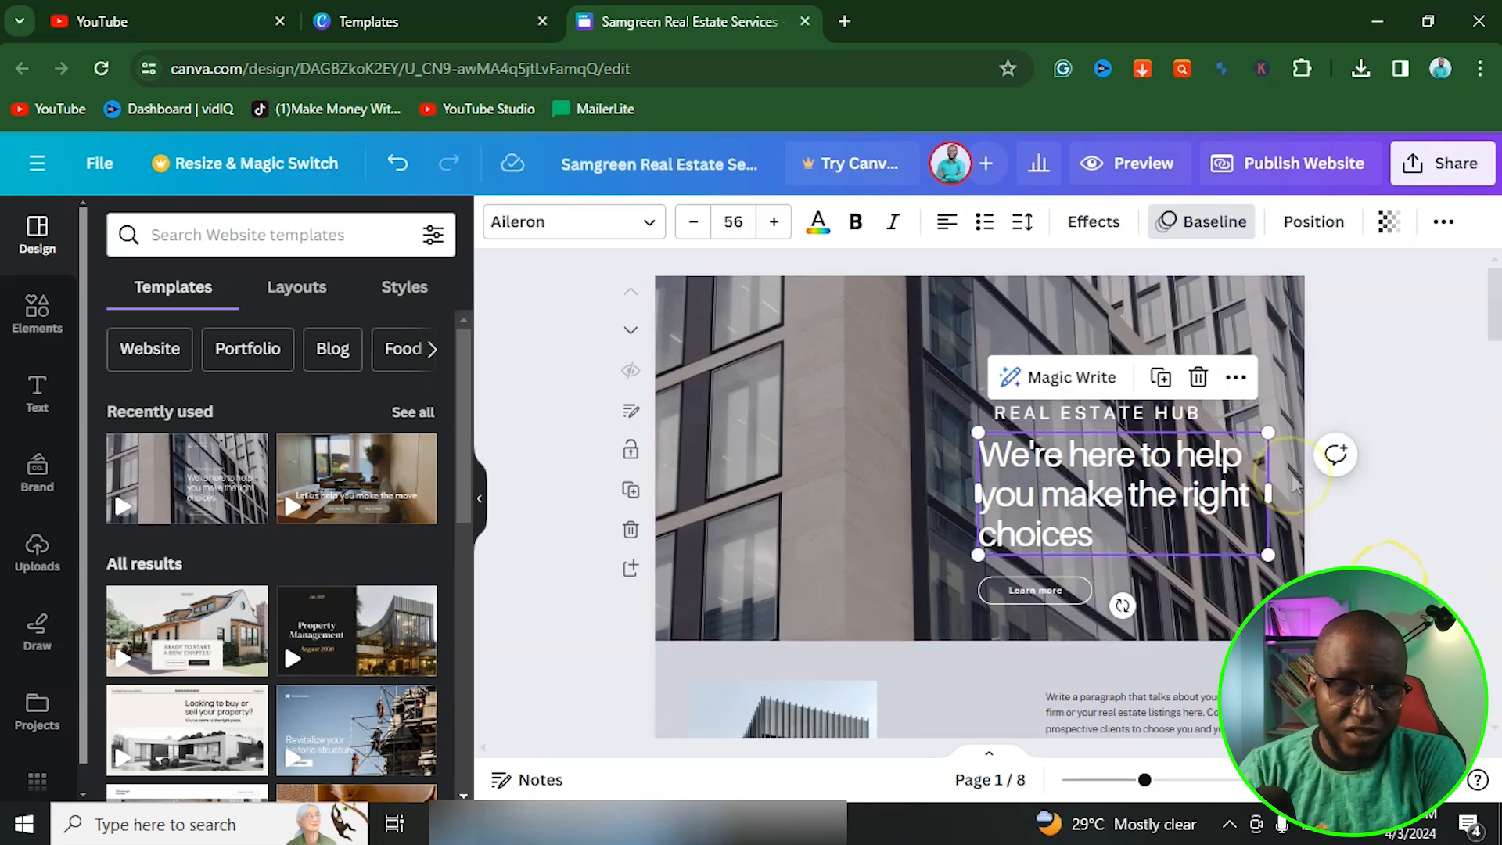
left_click(1426, 481)
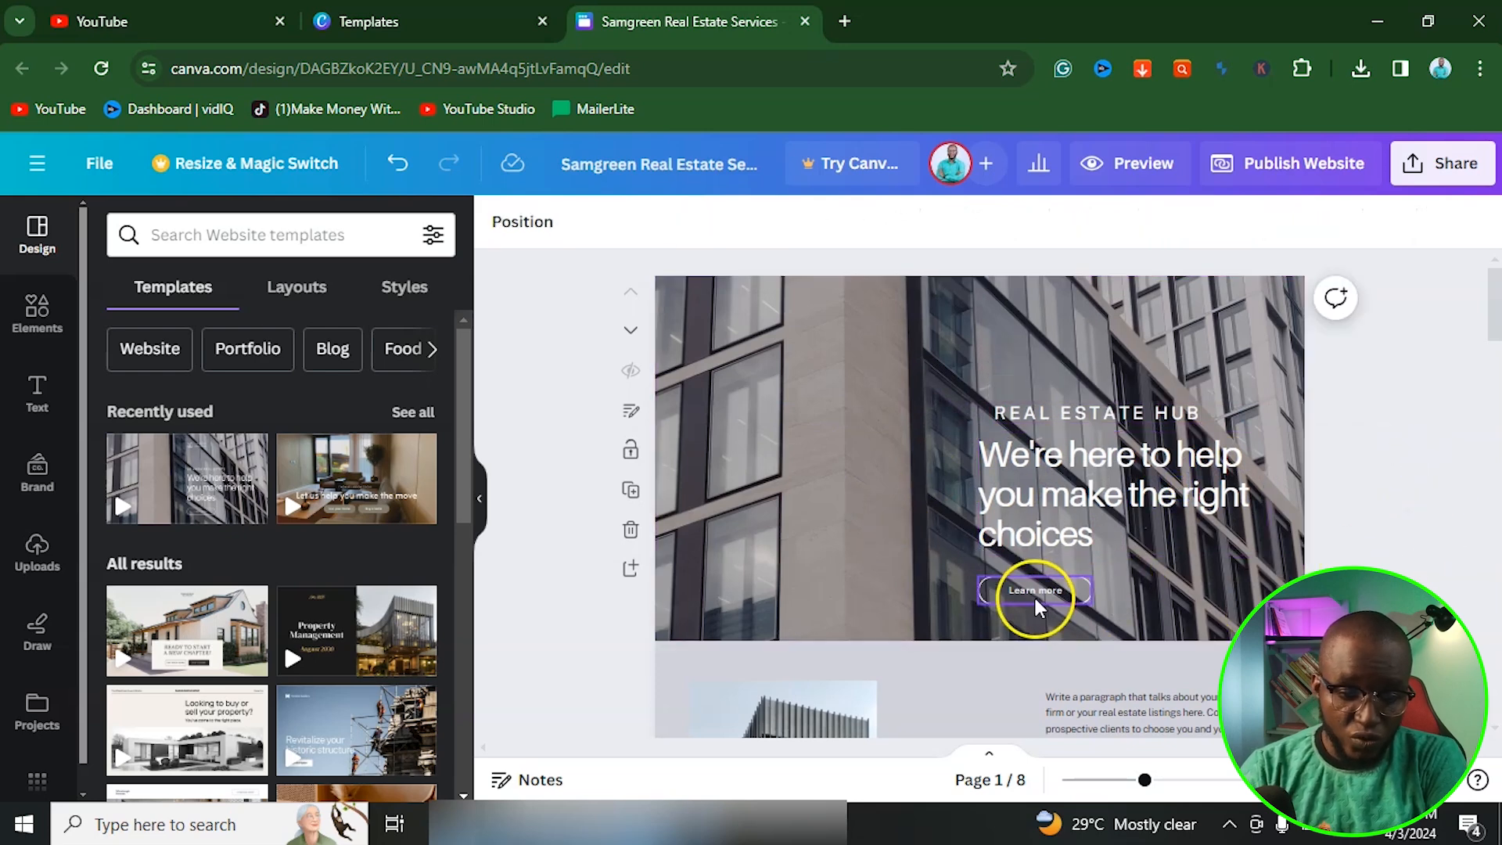
Fill the "Learn more" button with the brand kit green and widen it to nearly twice its width.
left_click(1003, 601)
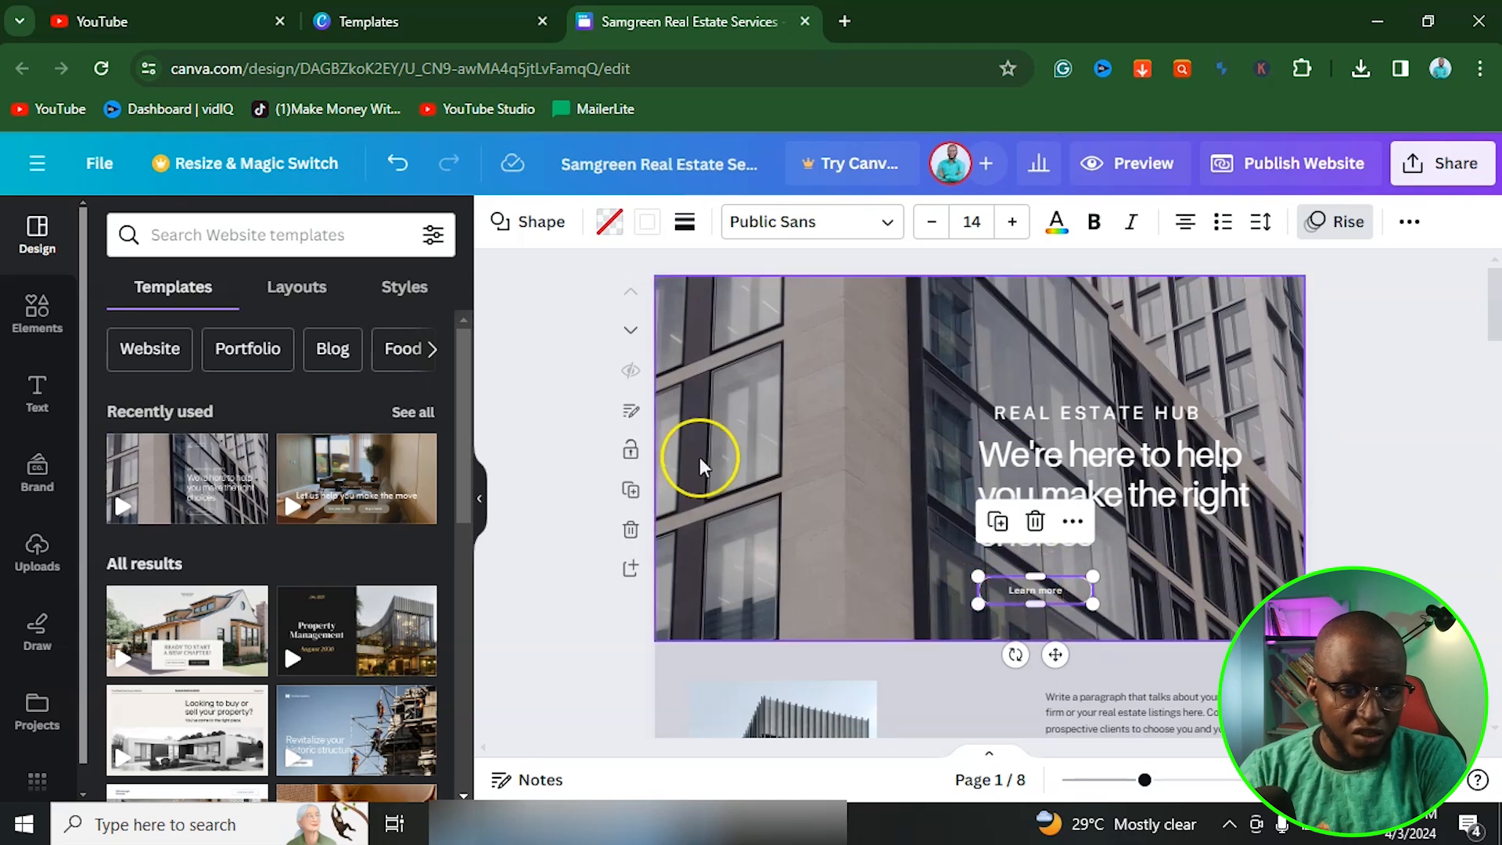
left_click(610, 223)
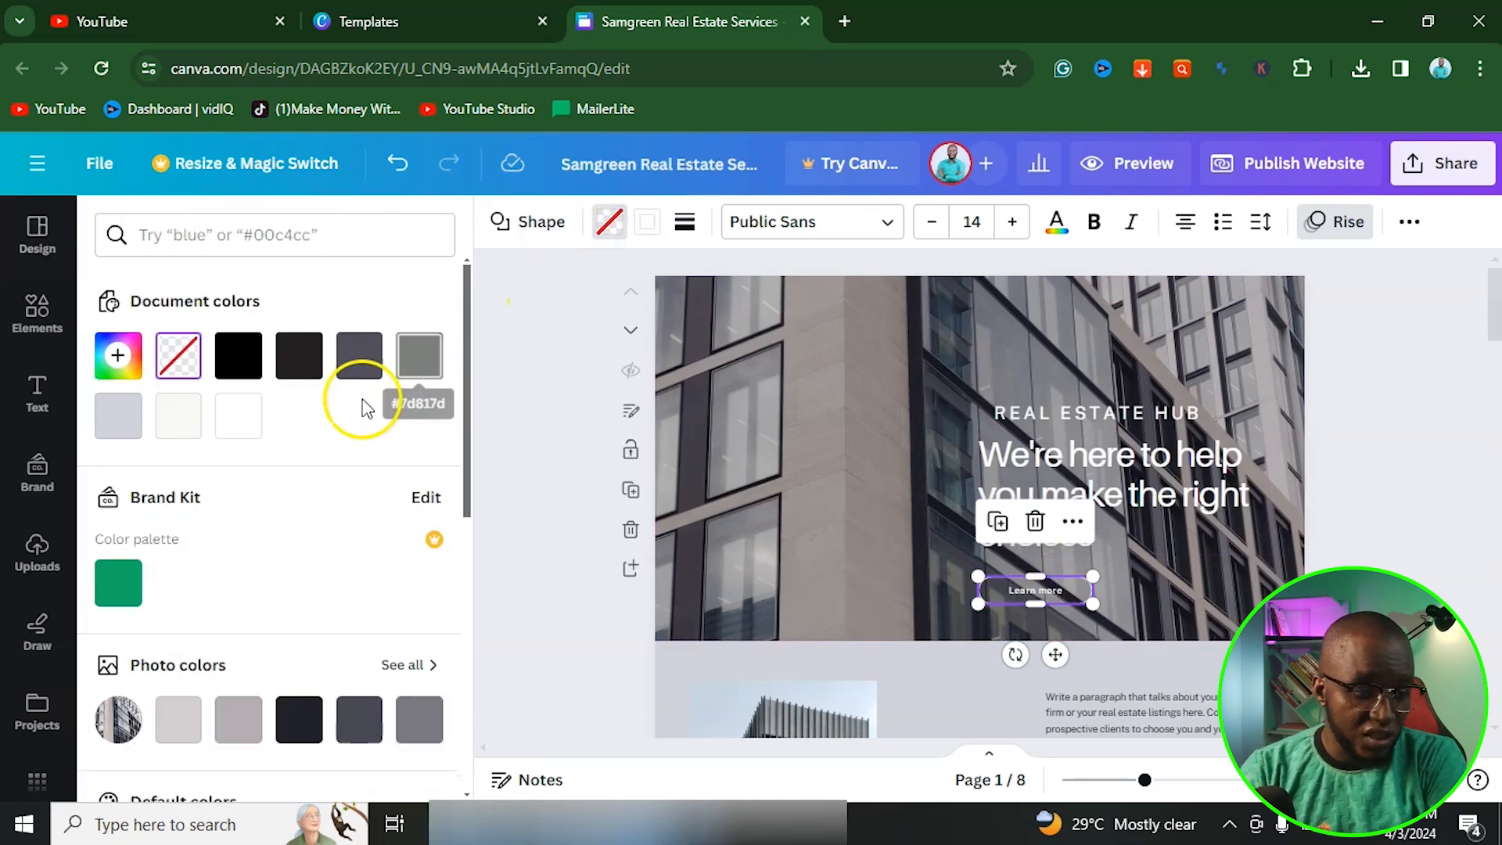
left_click(118, 583)
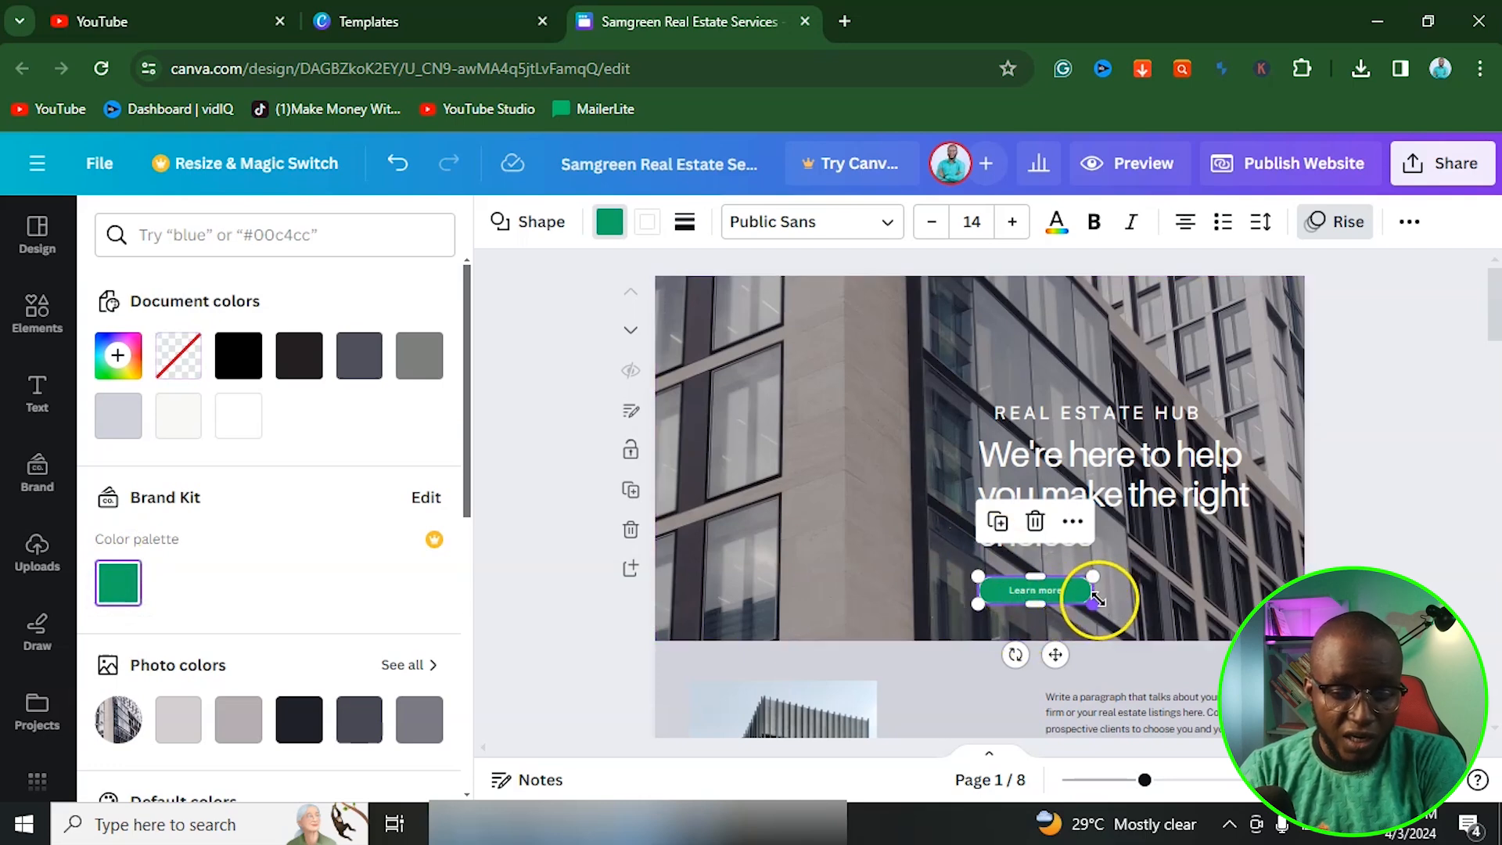
left_click_drag(1091, 600, 1178, 605)
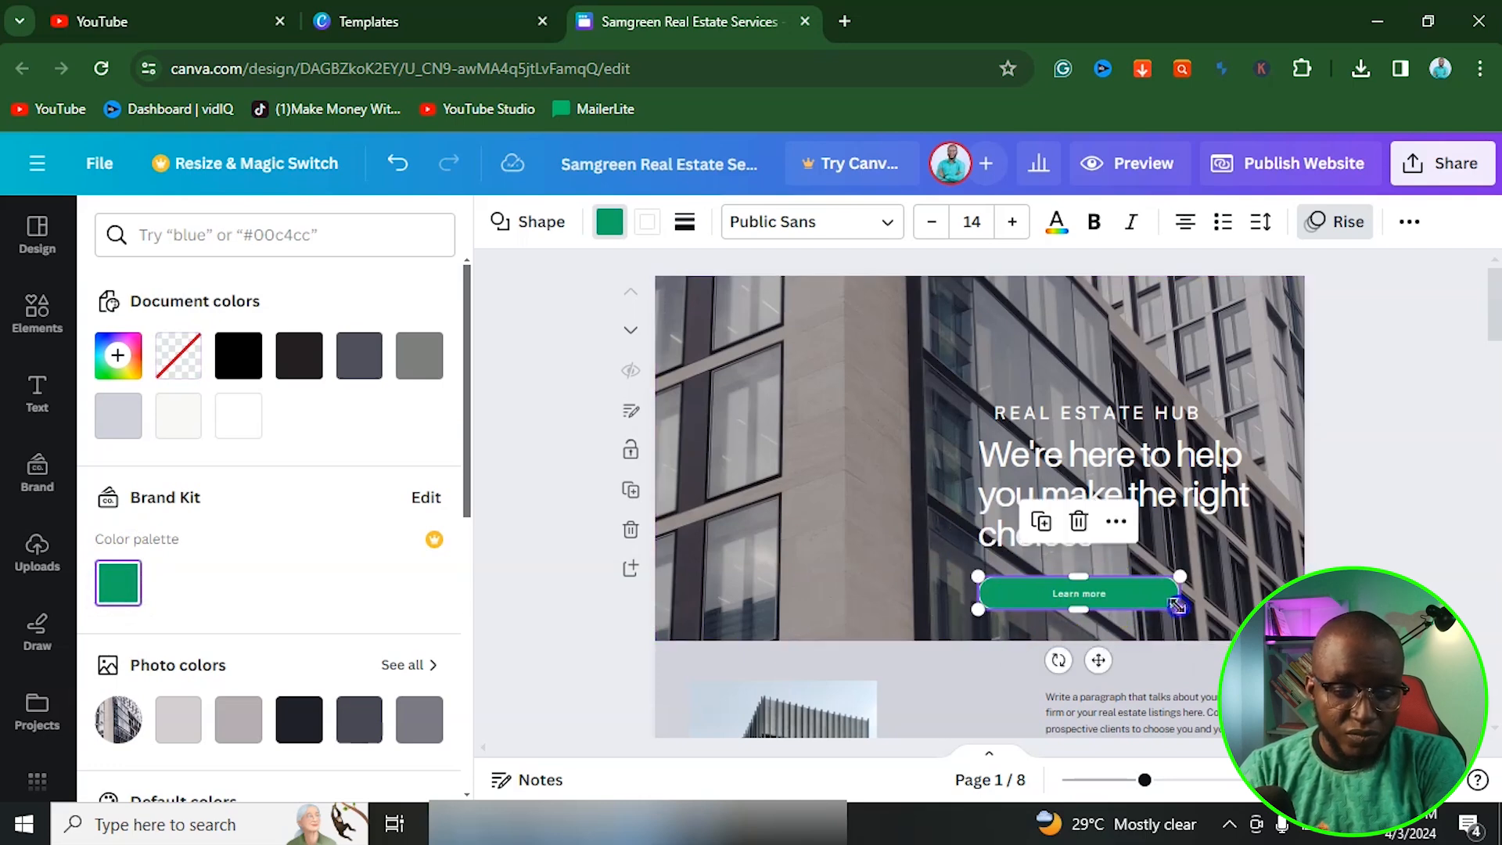
Increase the font size of the "Learn more" label so it suits the wider button.
left_click(1090, 594)
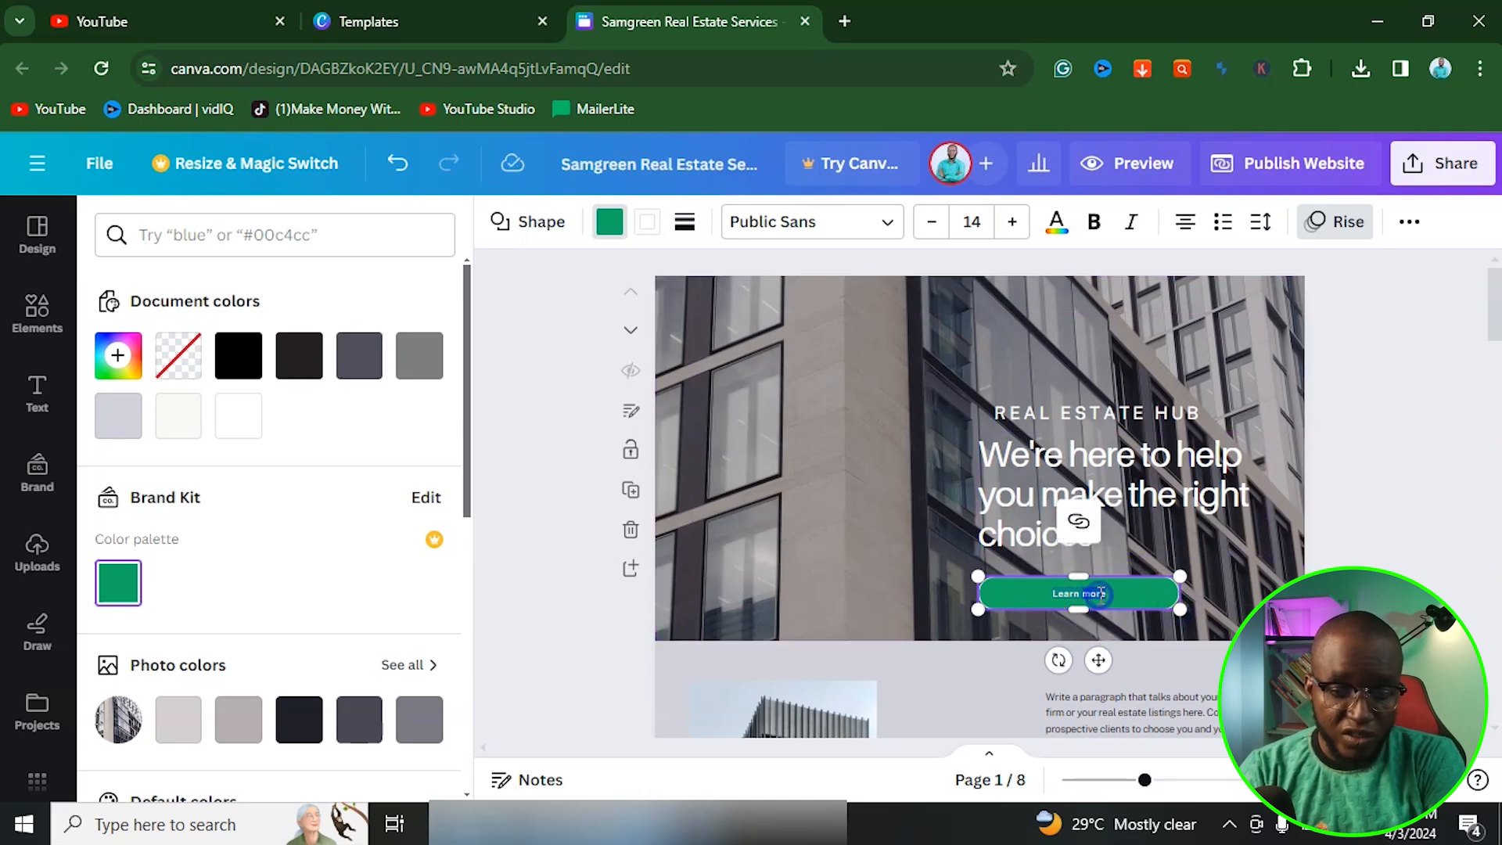
left_click(1014, 222)
left_click(1014, 222)
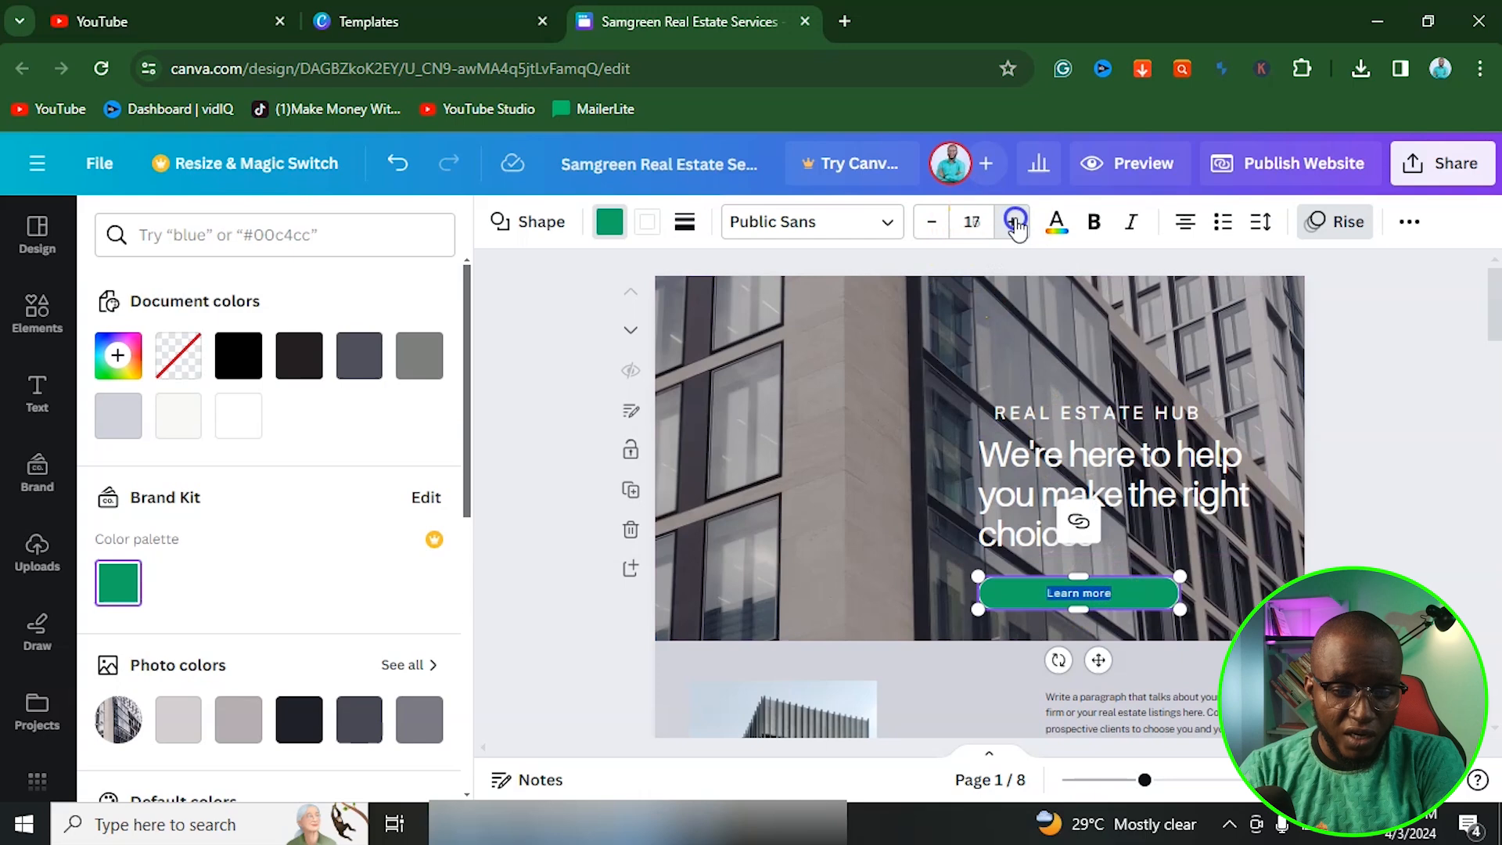
left_click(1017, 225)
left_click(1017, 225)
left_click(1017, 225)
left_click(1016, 224)
left_click(1385, 396)
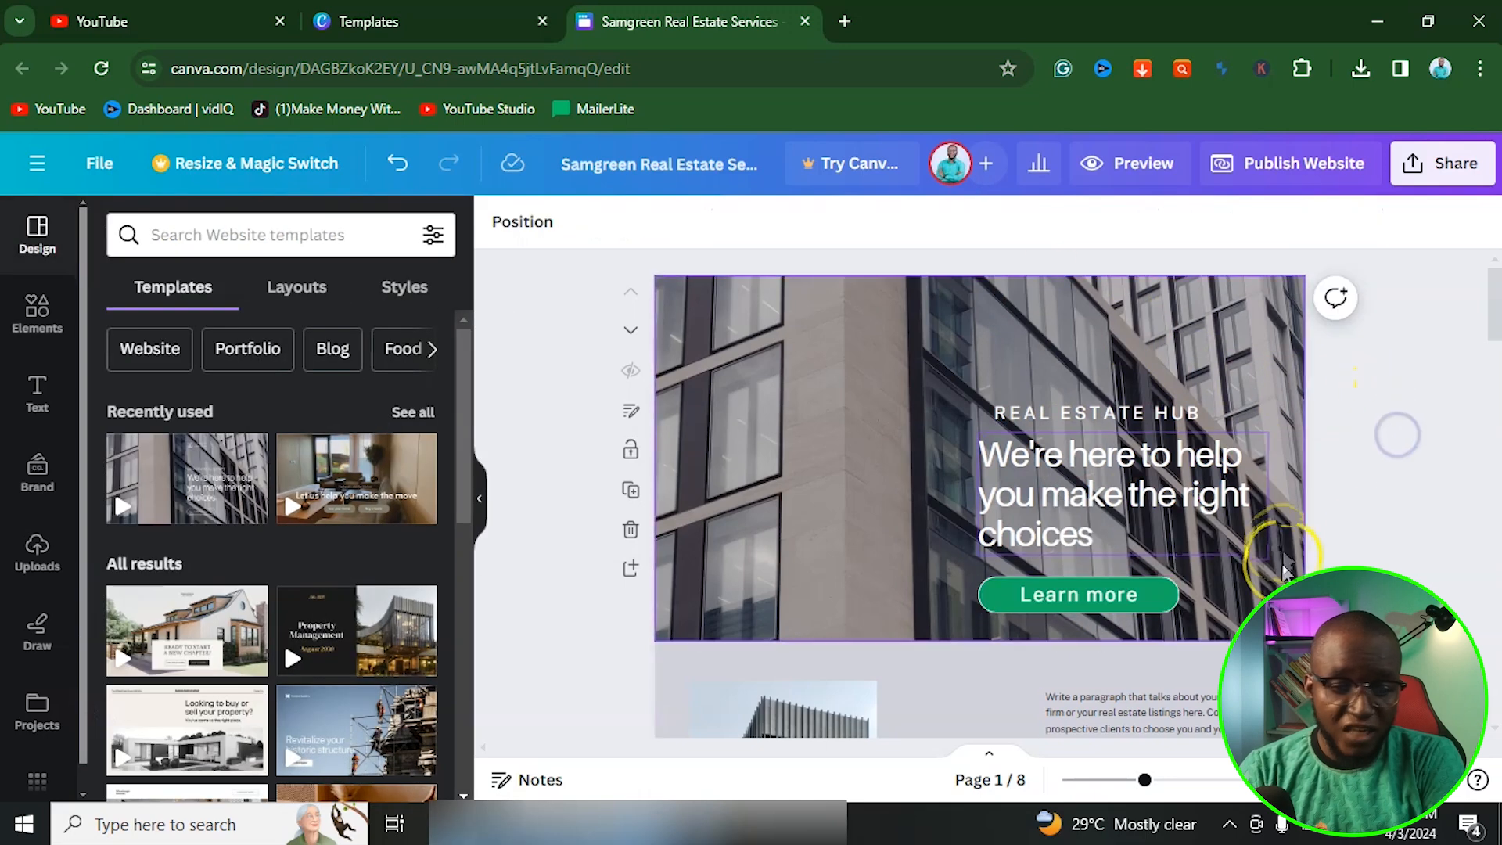
Review the website's sections from the hero down to the For Sellers block, and select the hero's background image.
scroll(1209, 540, "down", 10)
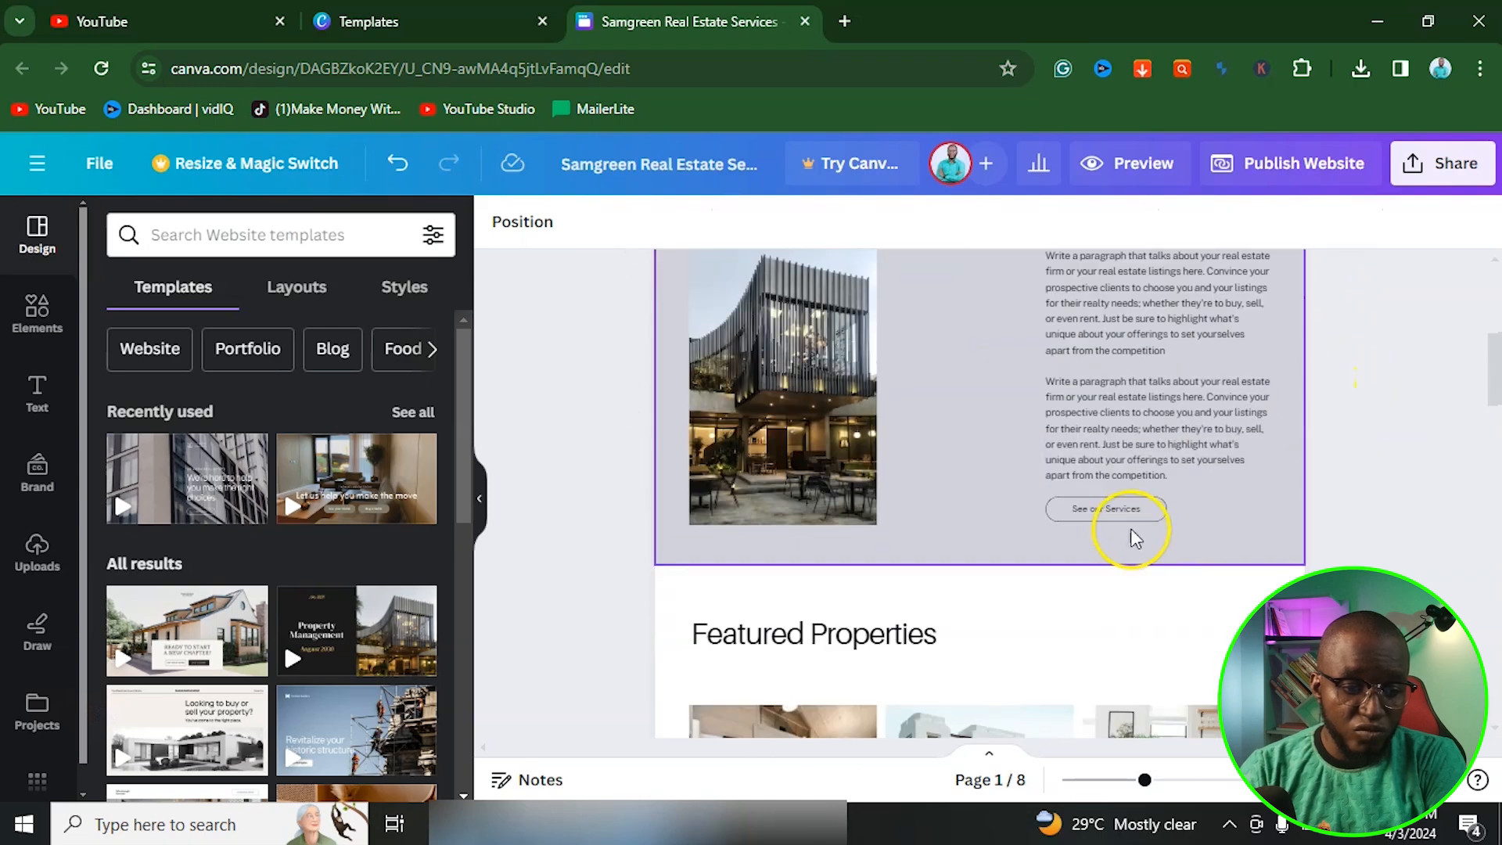
scroll(1131, 538, "down", 8)
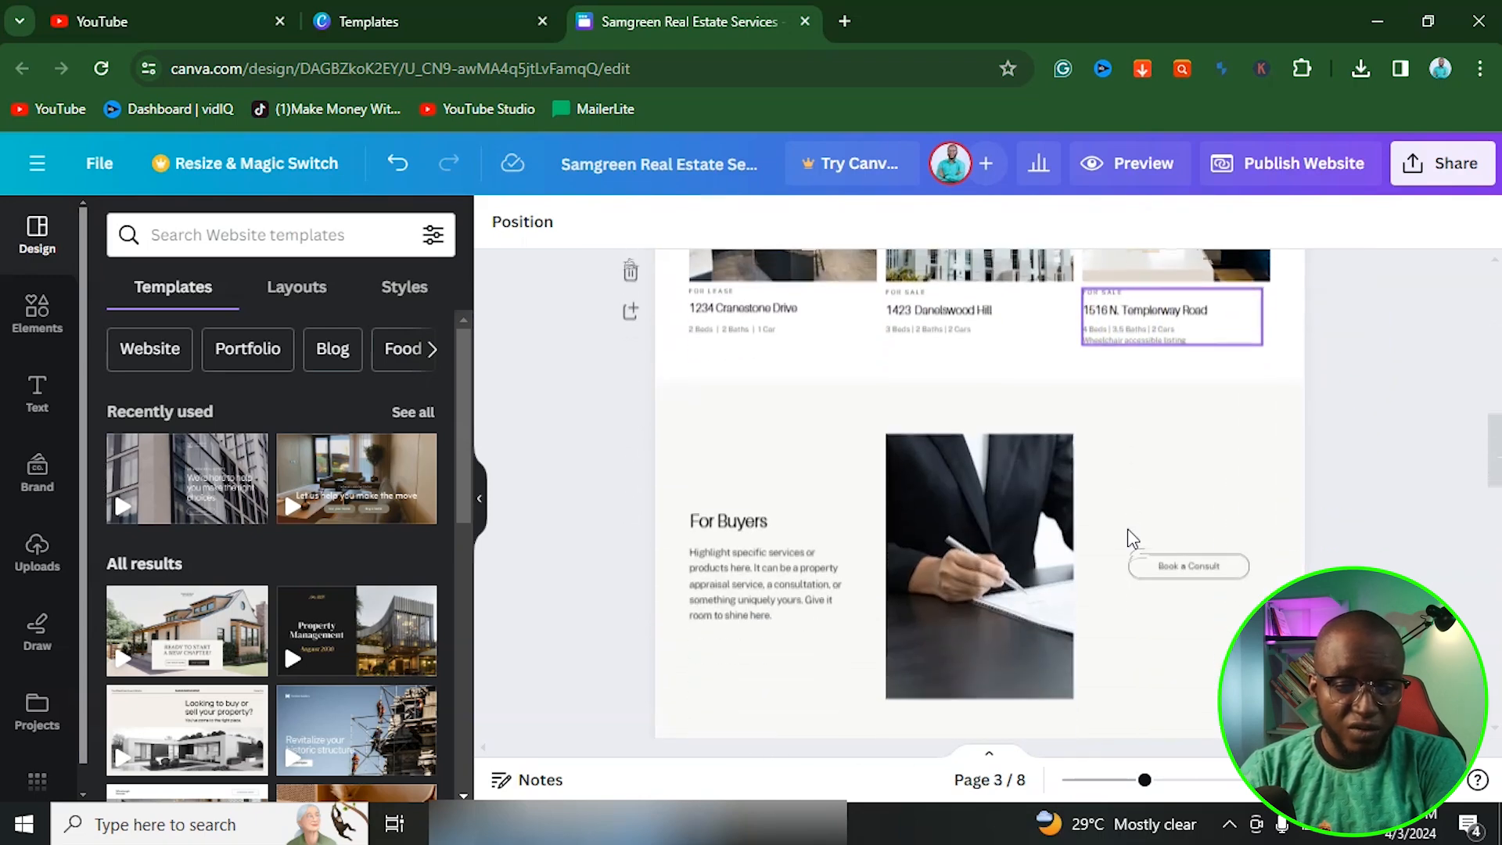
scroll(1133, 538, "down", 1)
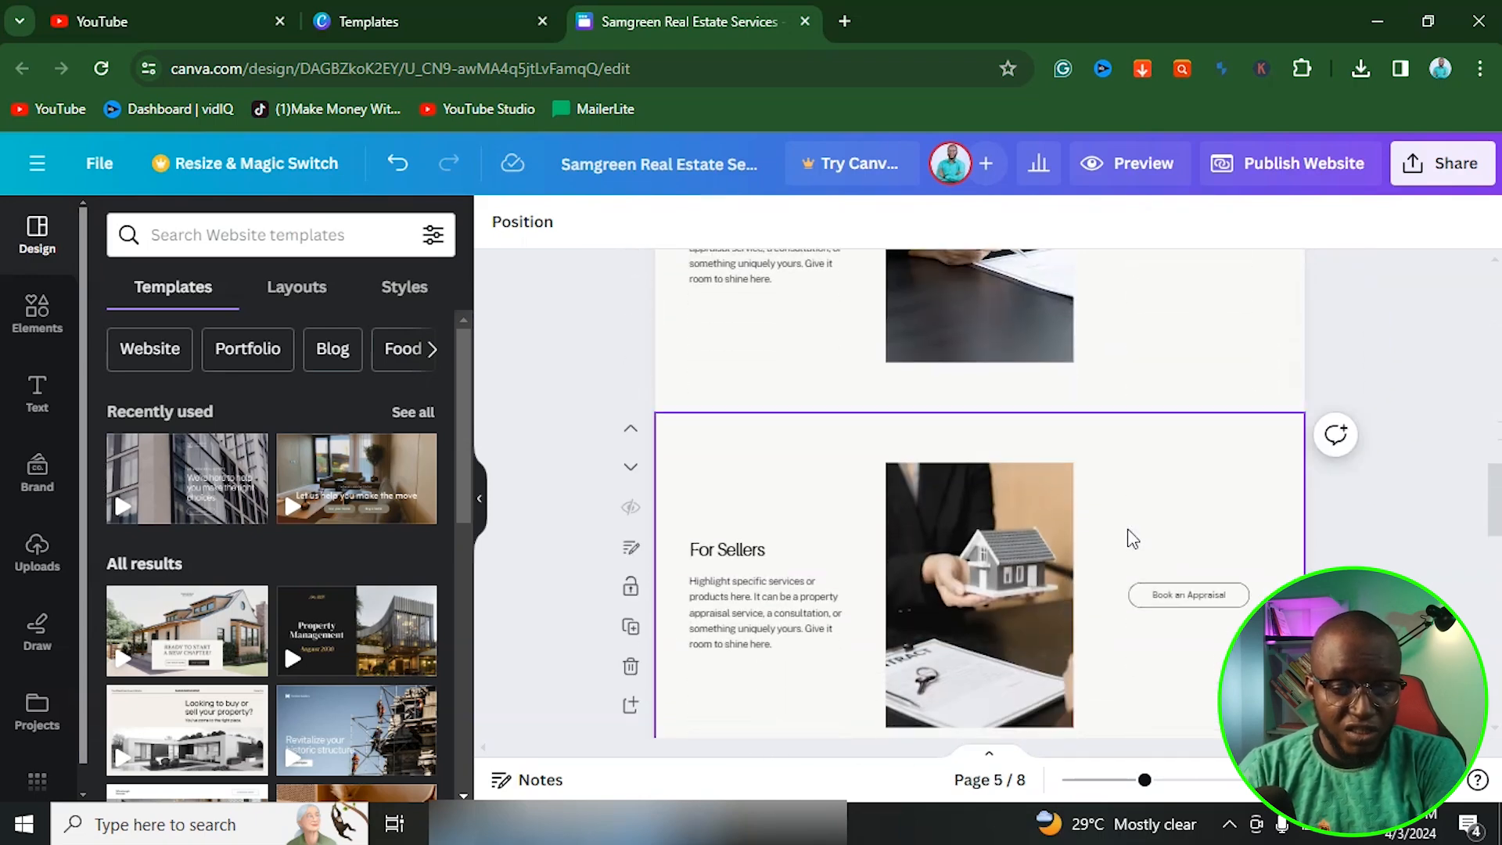
scroll(1131, 537, "up", 15)
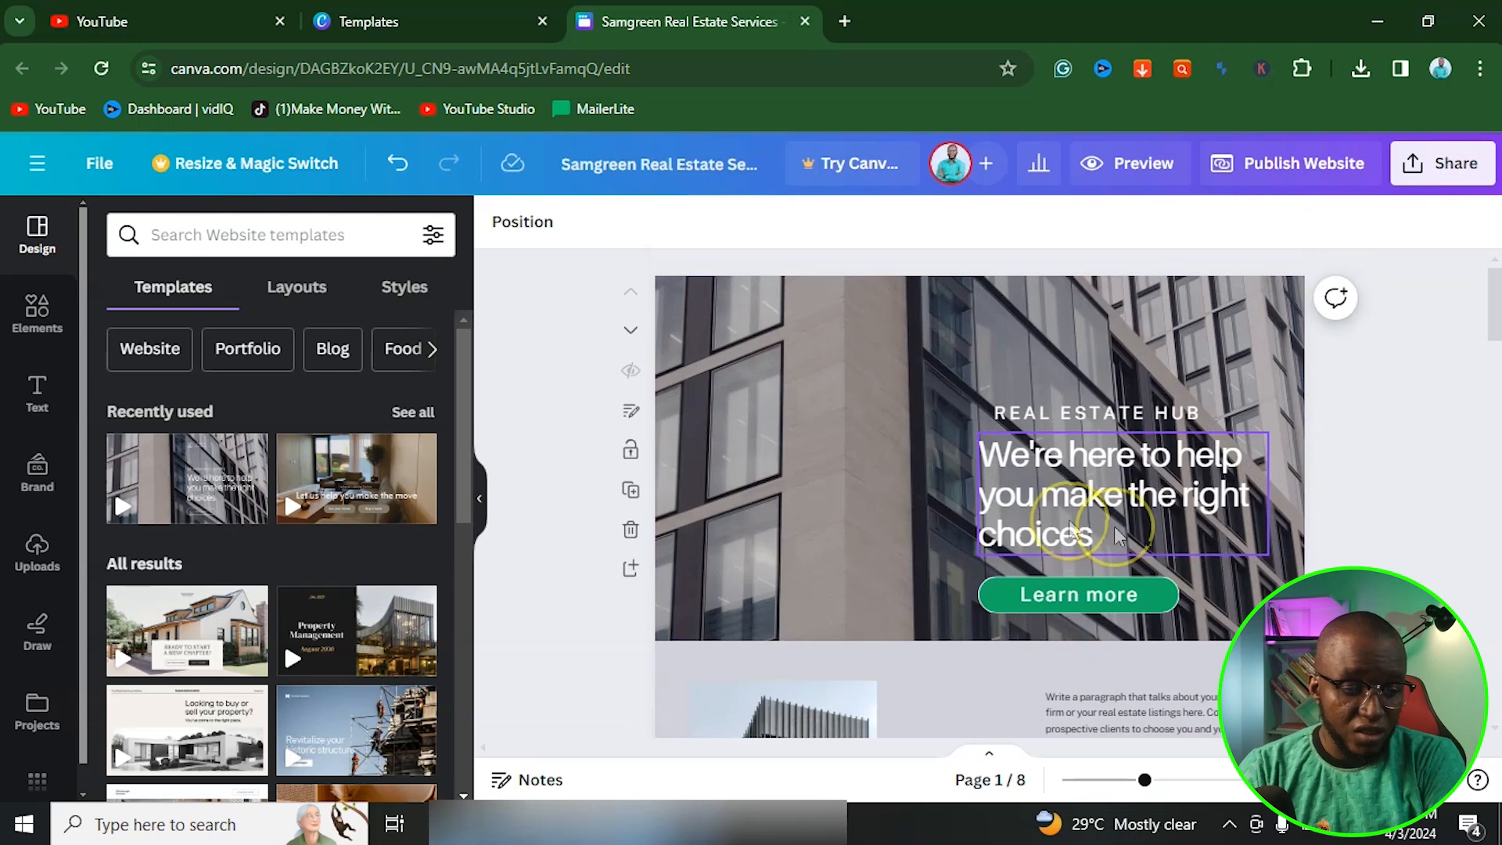
left_click(879, 343)
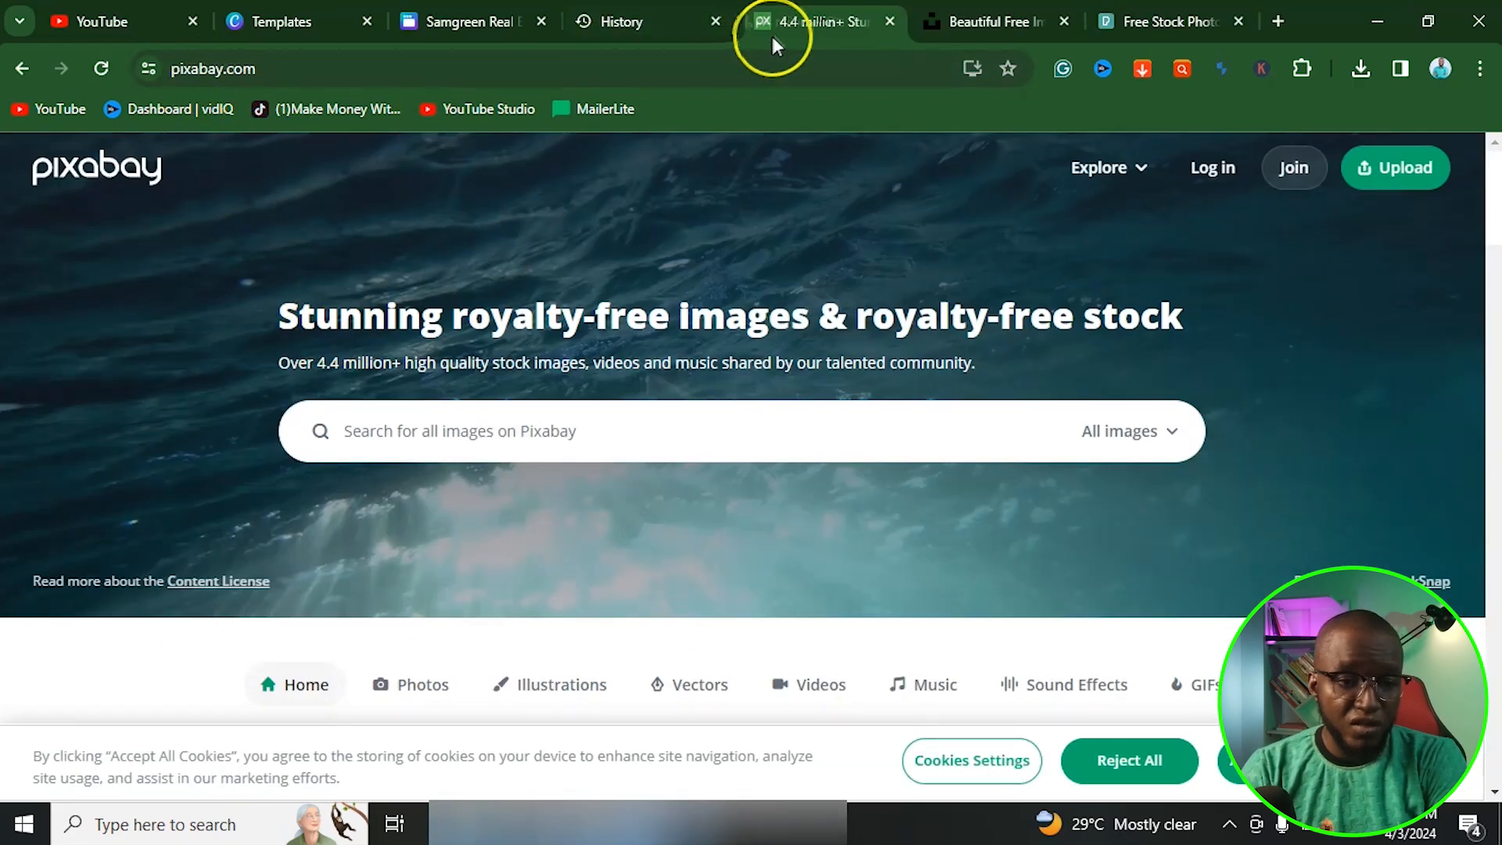
Switch to the Pexels site and search its free photos for "real estate".
left_click(978, 22)
left_click(1108, 23)
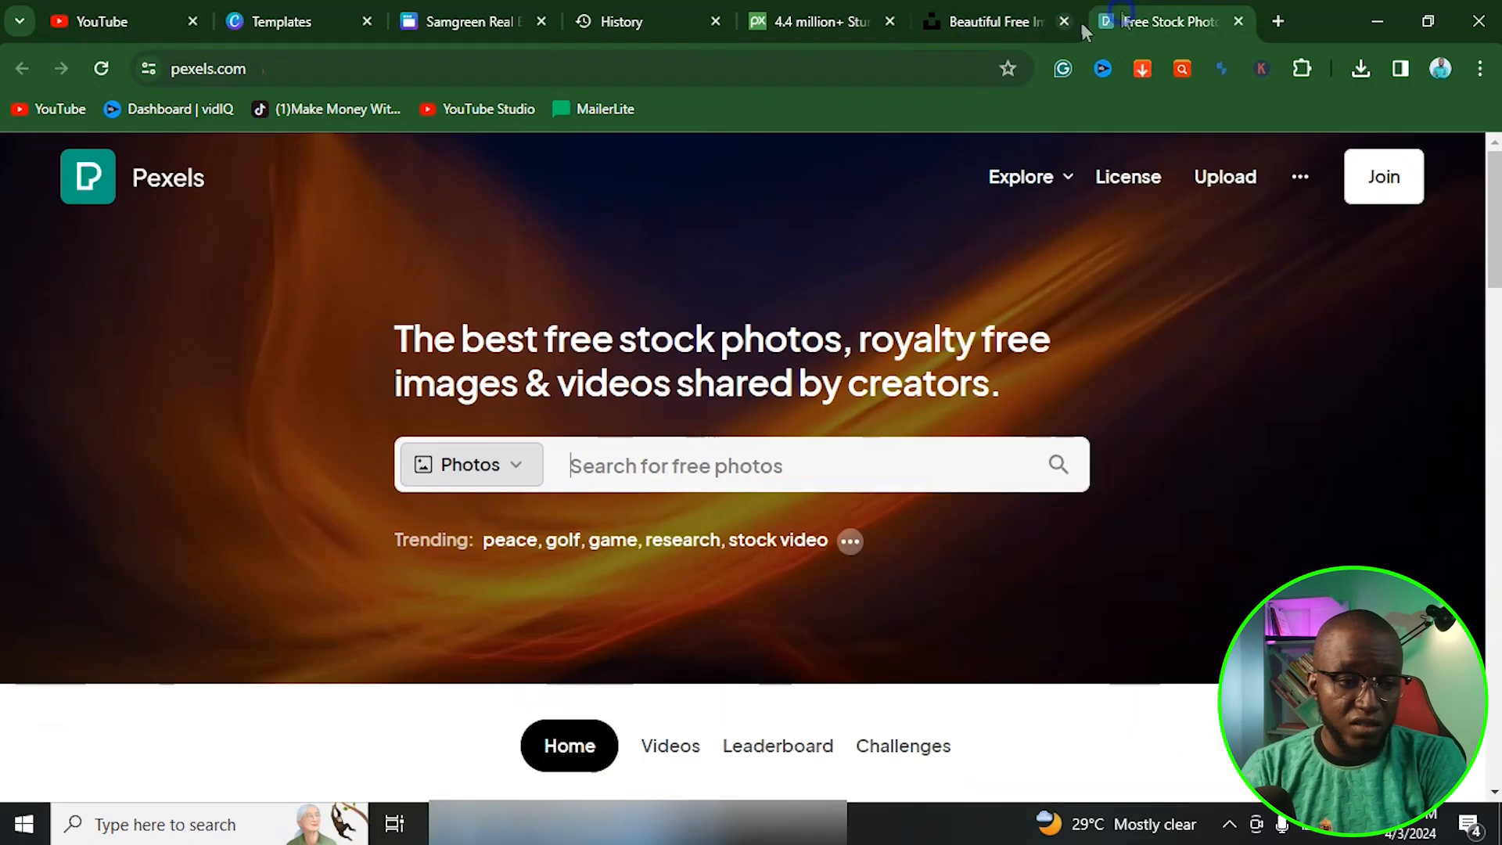
scroll(600, 445, "down", 10)
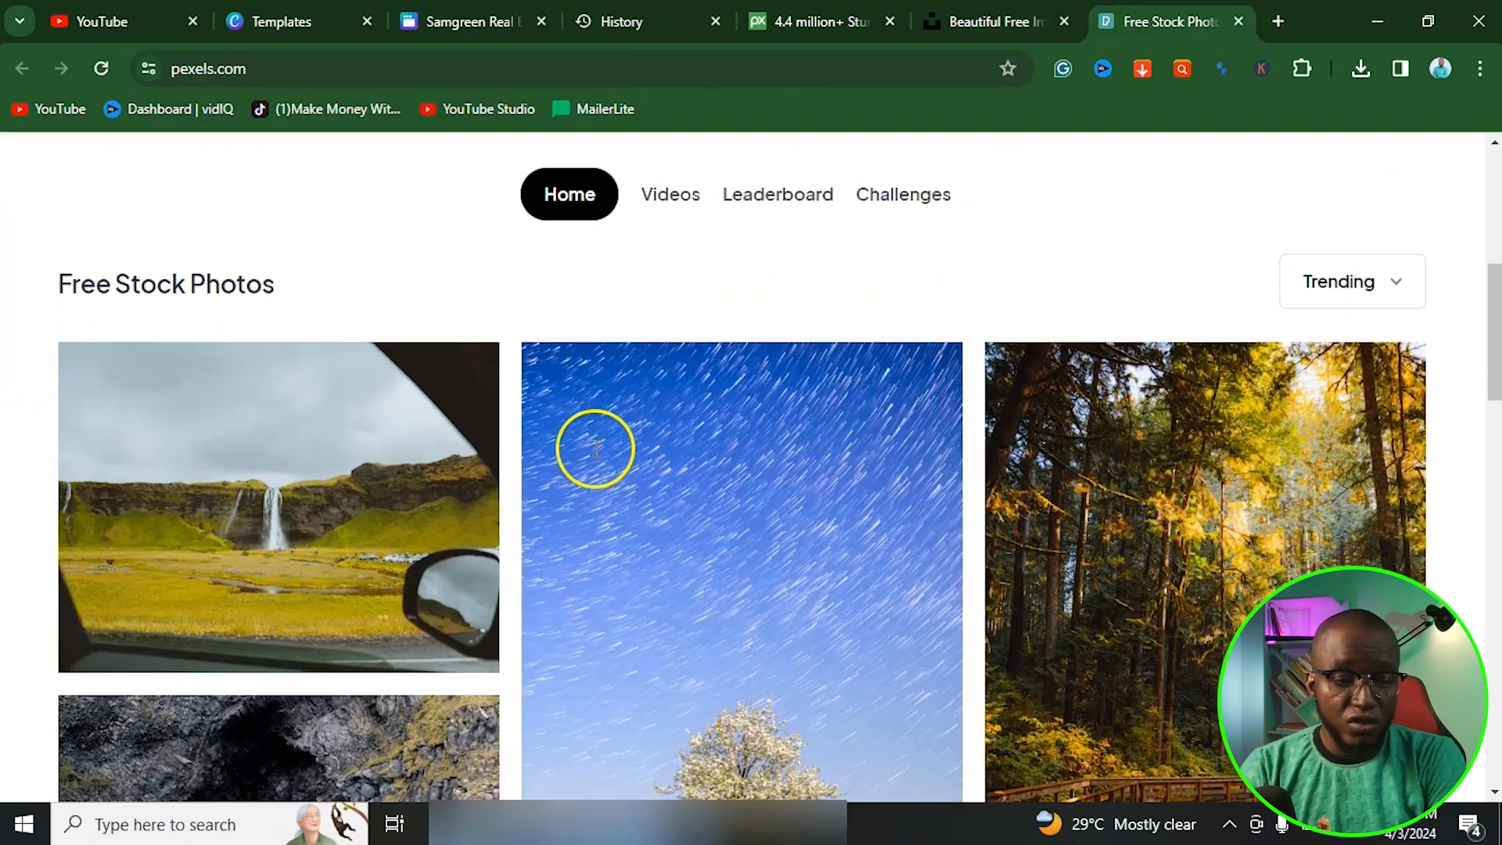
scroll(599, 444, "up", 9)
scroll(596, 444, "up", 2)
left_click(718, 446)
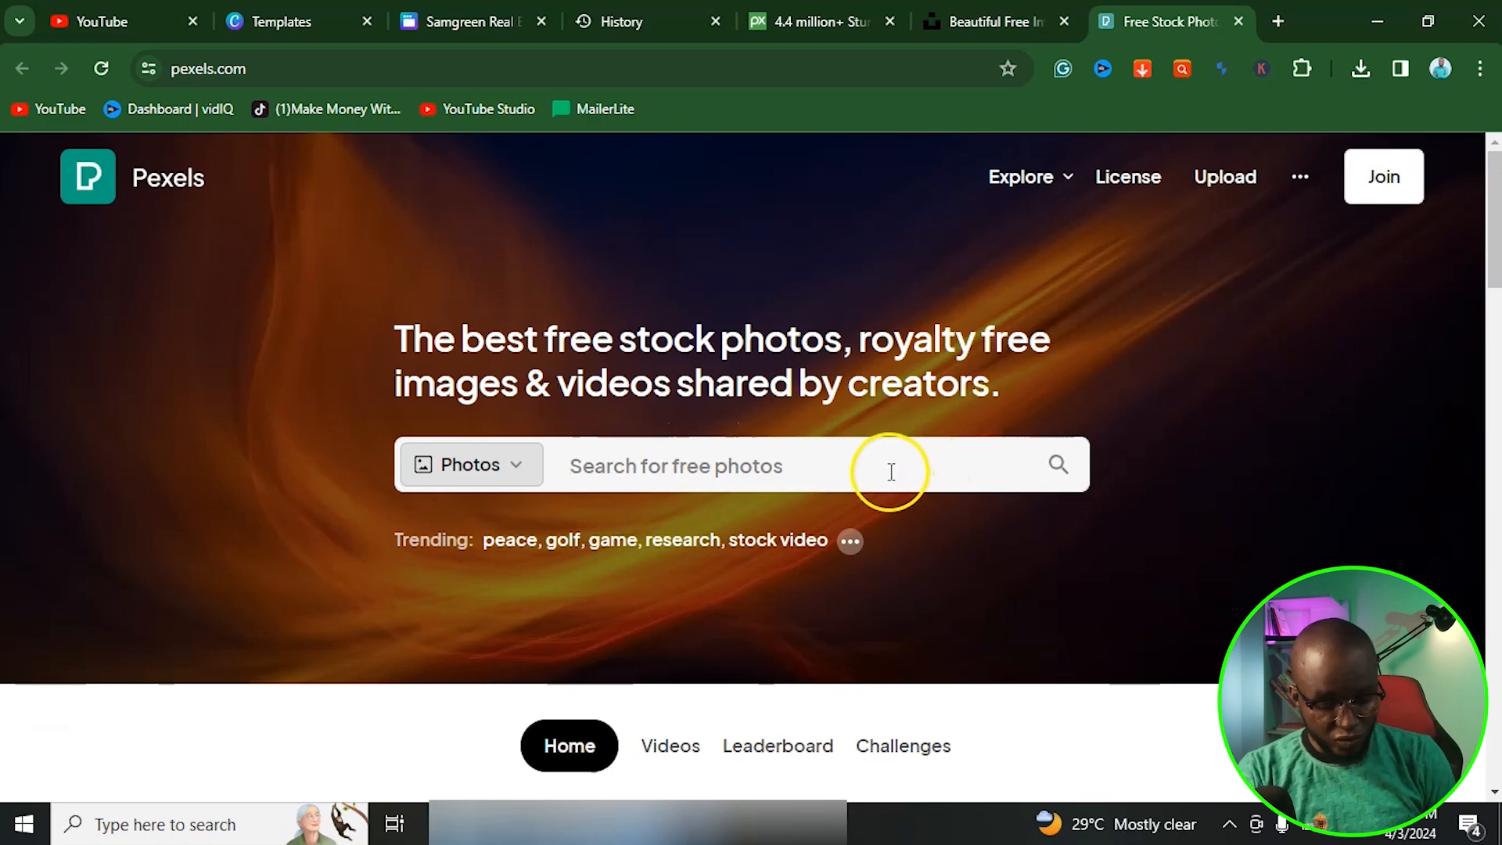
type("real estate")
key("Return")
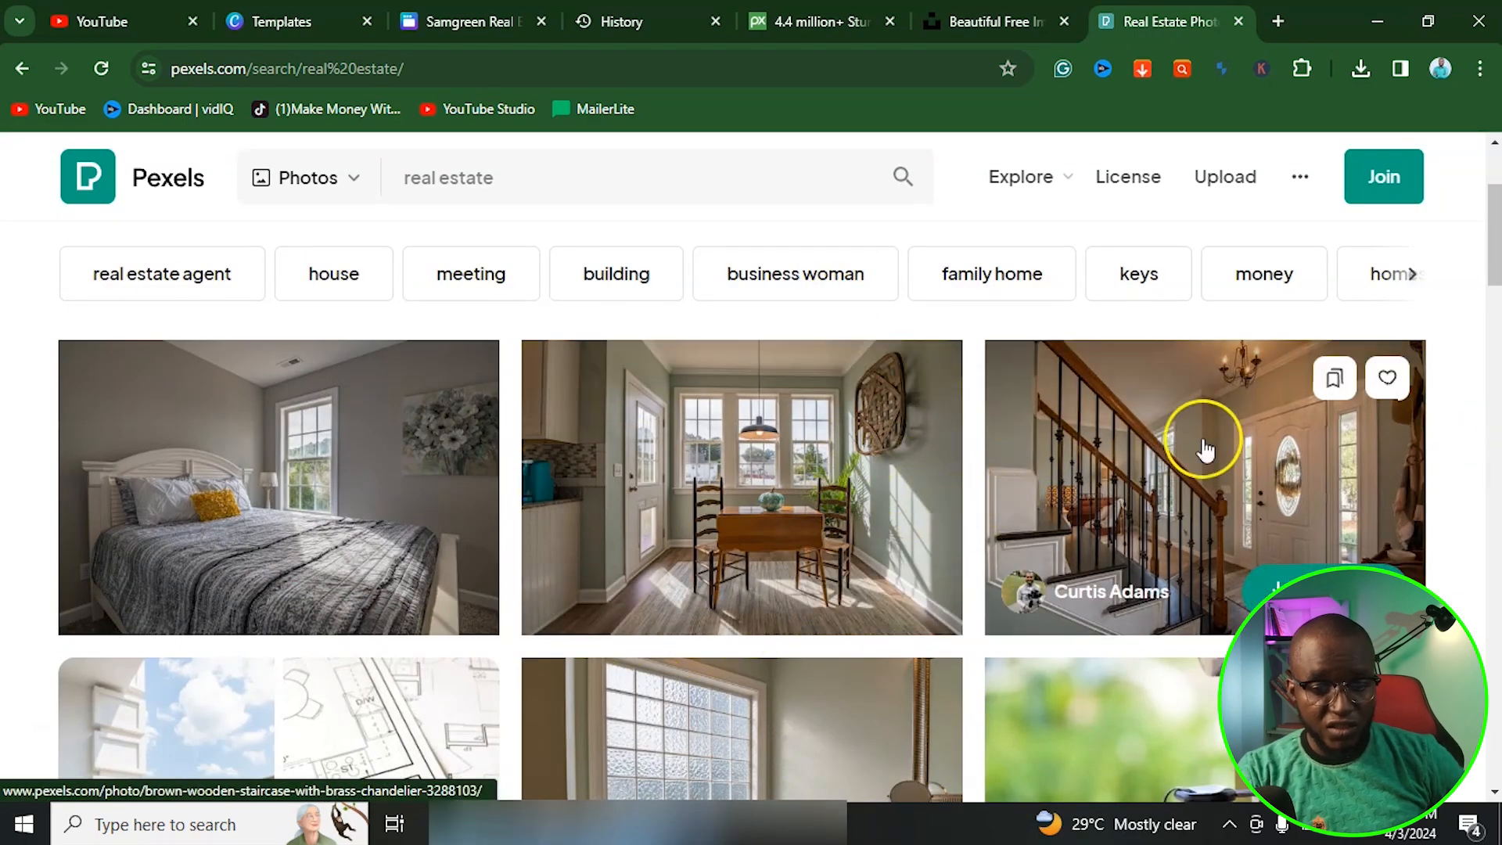
Browse the real estate photo results, show the filters and check which photo sizes are offered.
scroll(1070, 430, "down", 7)
scroll(690, 507, "up", 3)
scroll(691, 507, "up", 4)
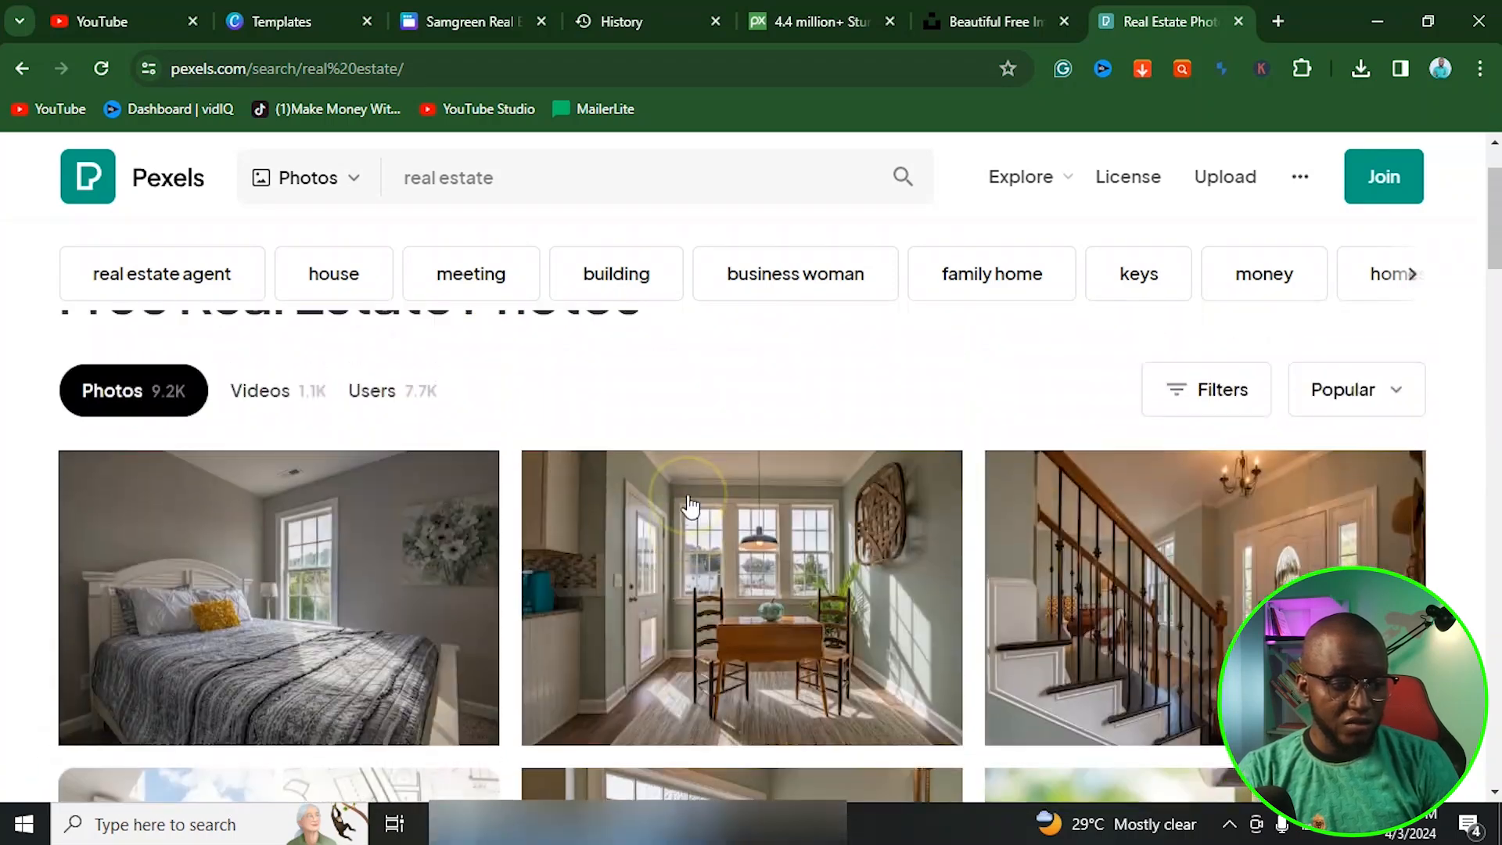
scroll(690, 501, "down", 1)
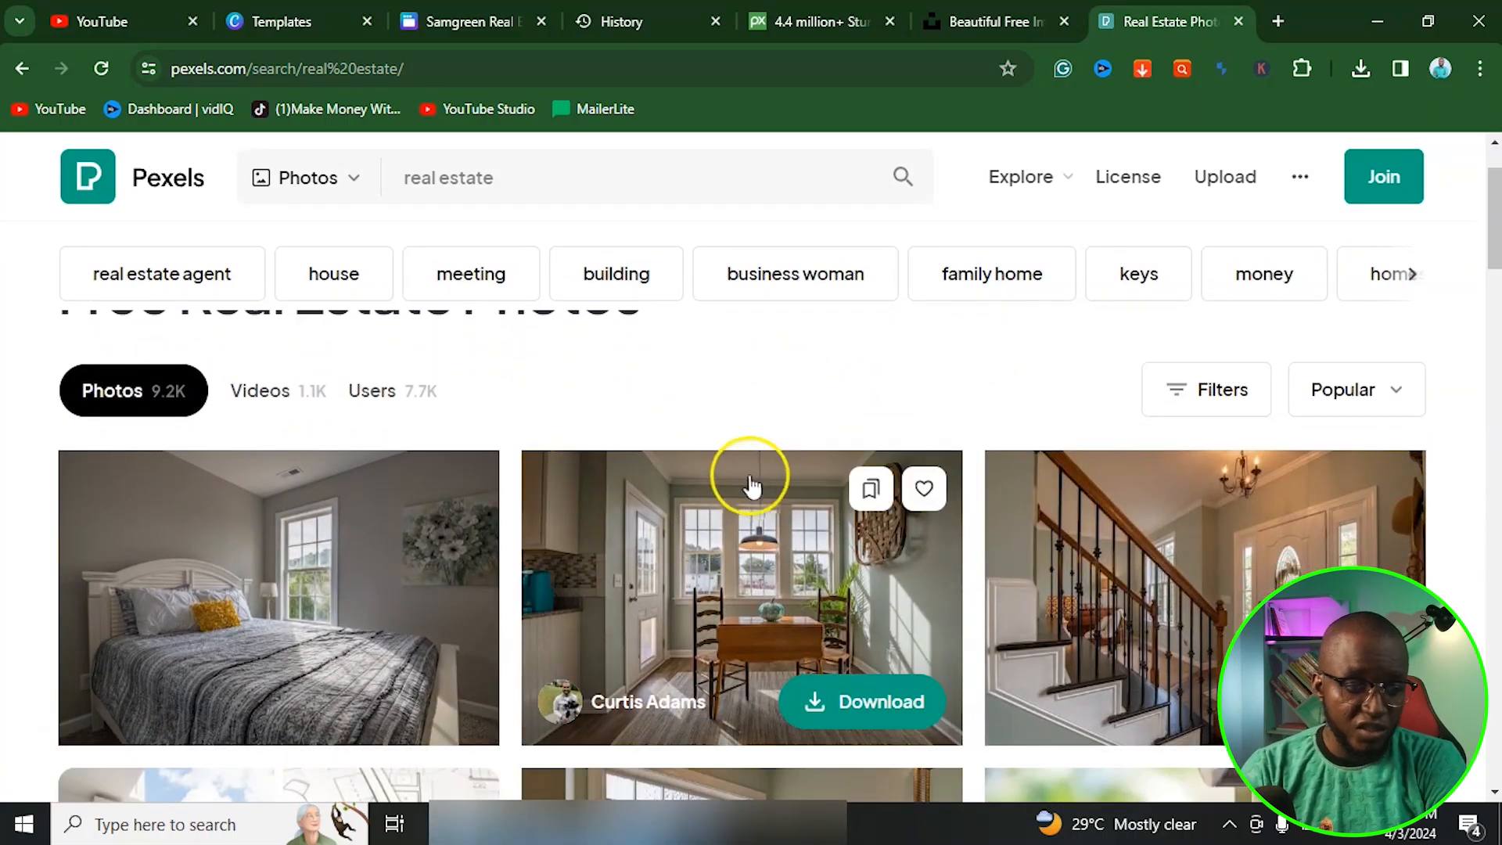
scroll(762, 490, "up", 1)
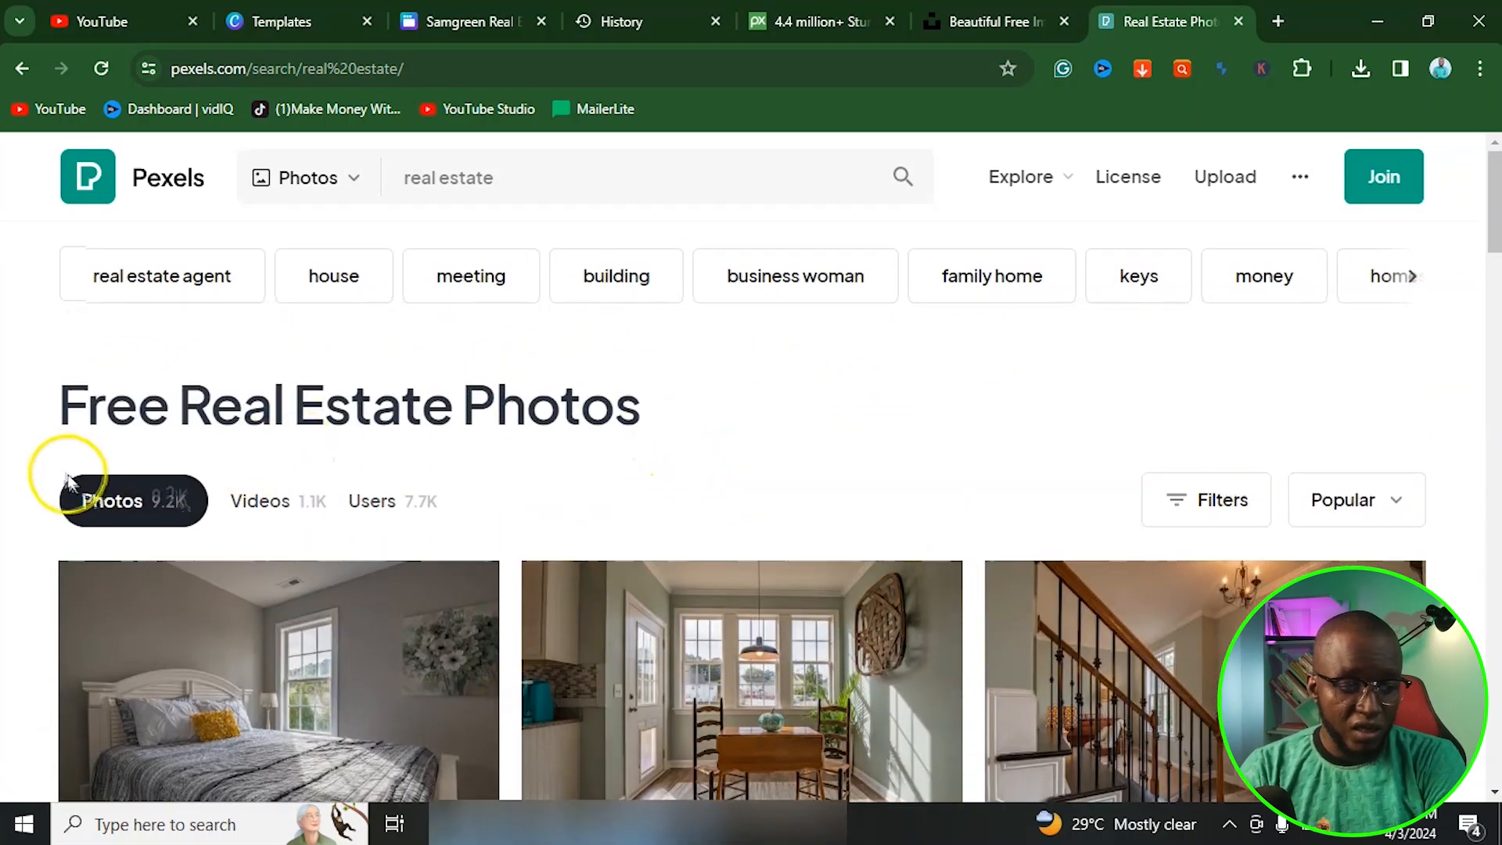
left_click(1195, 502)
scroll(856, 500, "down", 1)
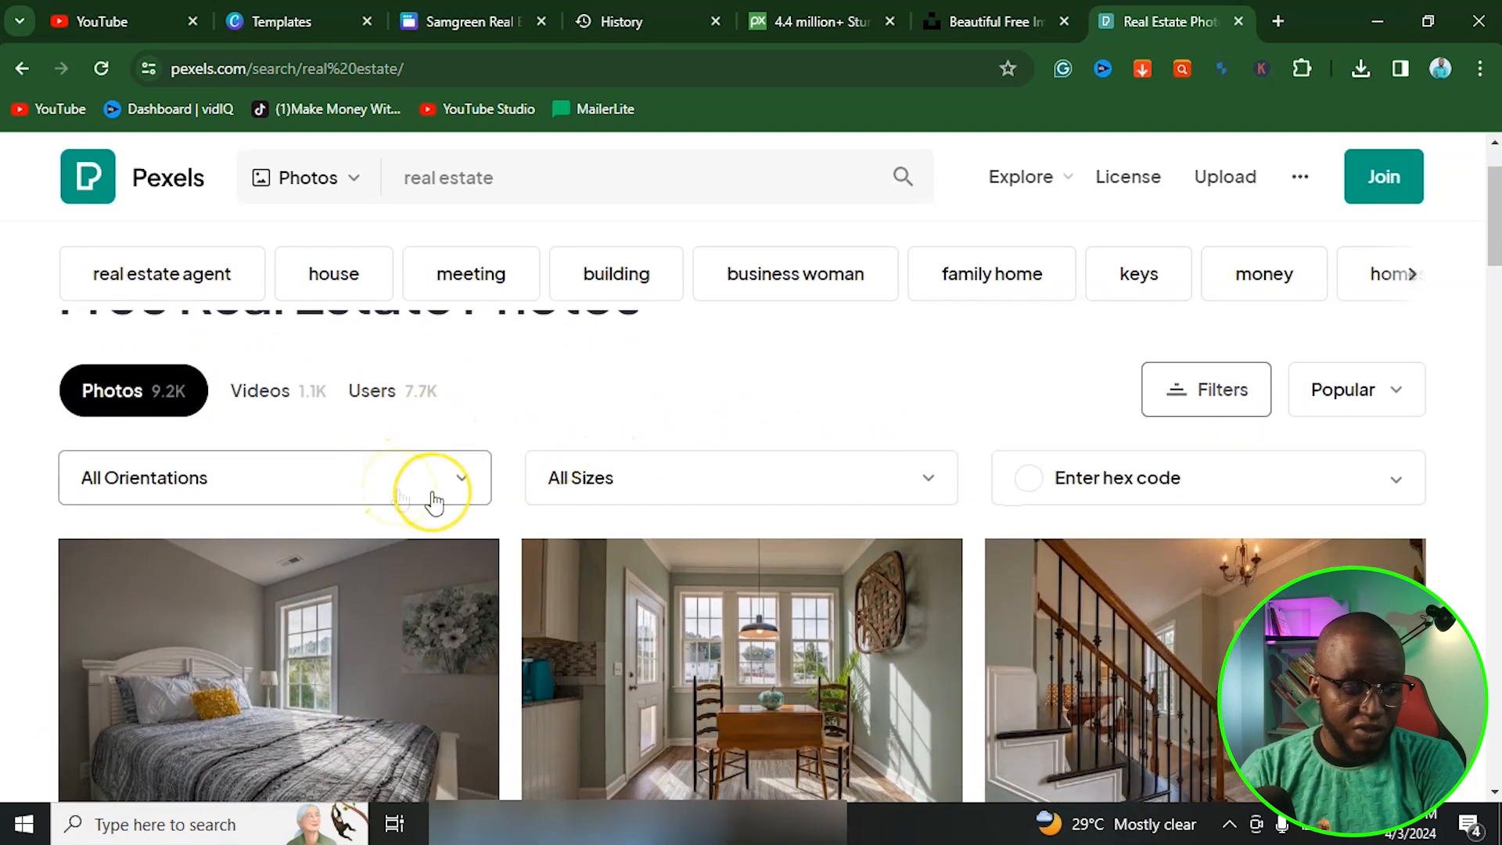
left_click(650, 478)
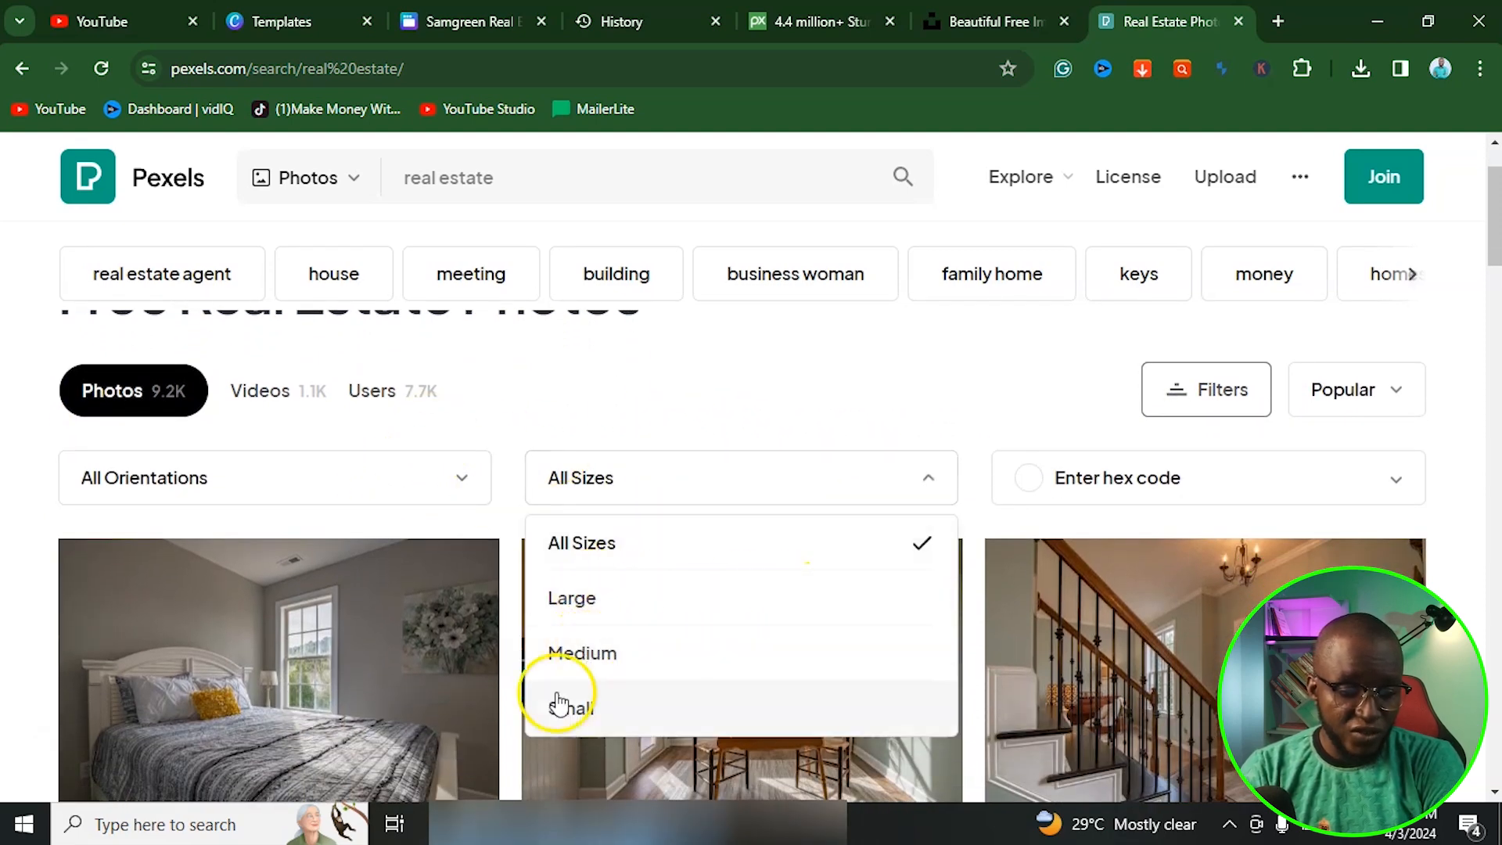
Filter the real estate photos to Vertical orientation and look over the results.
left_click(454, 481)
scroll(262, 402, "down", 3)
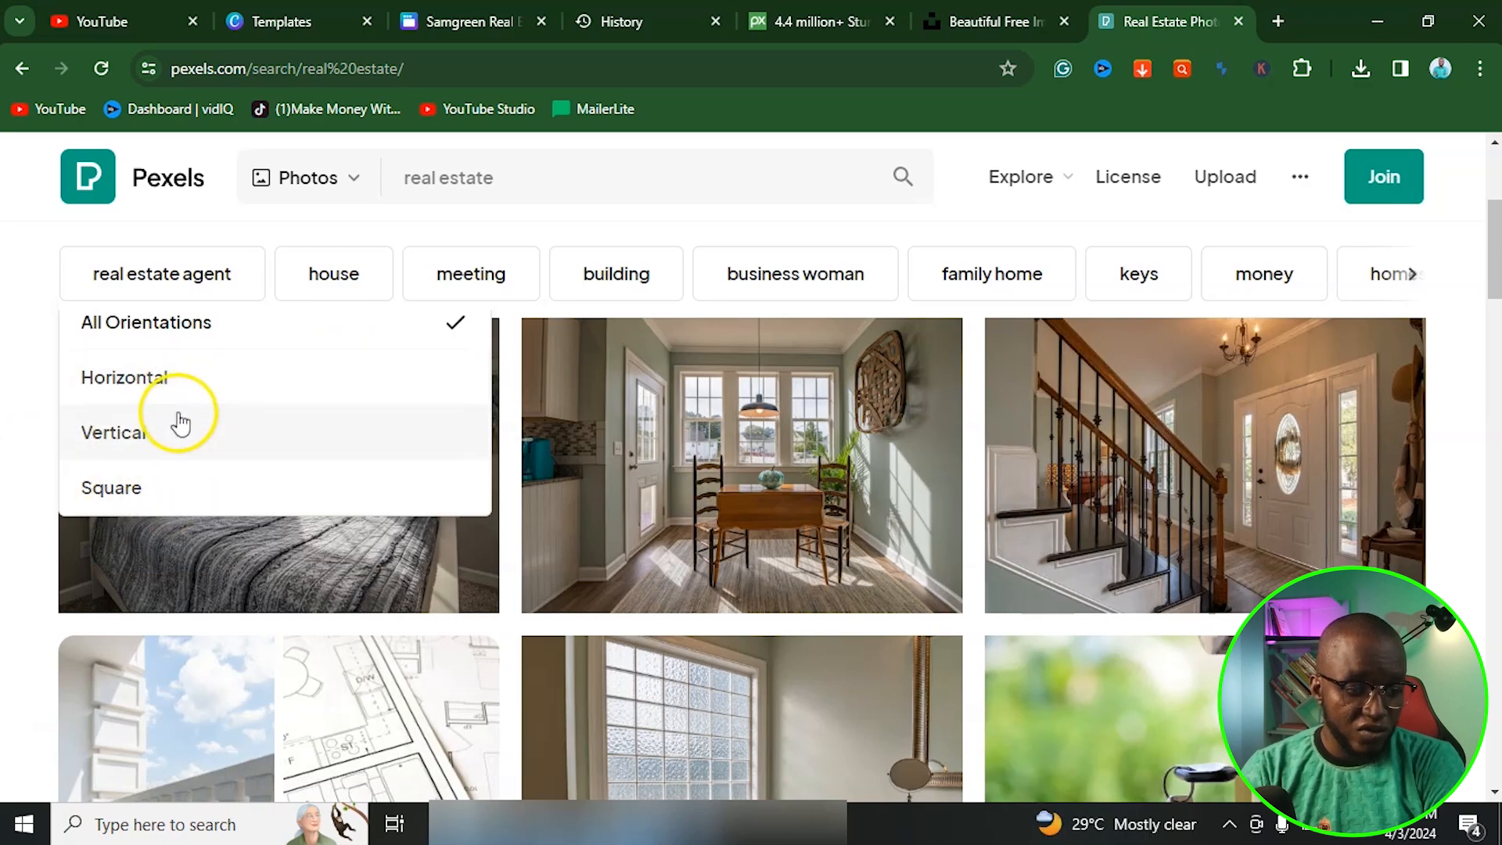
left_click(163, 433)
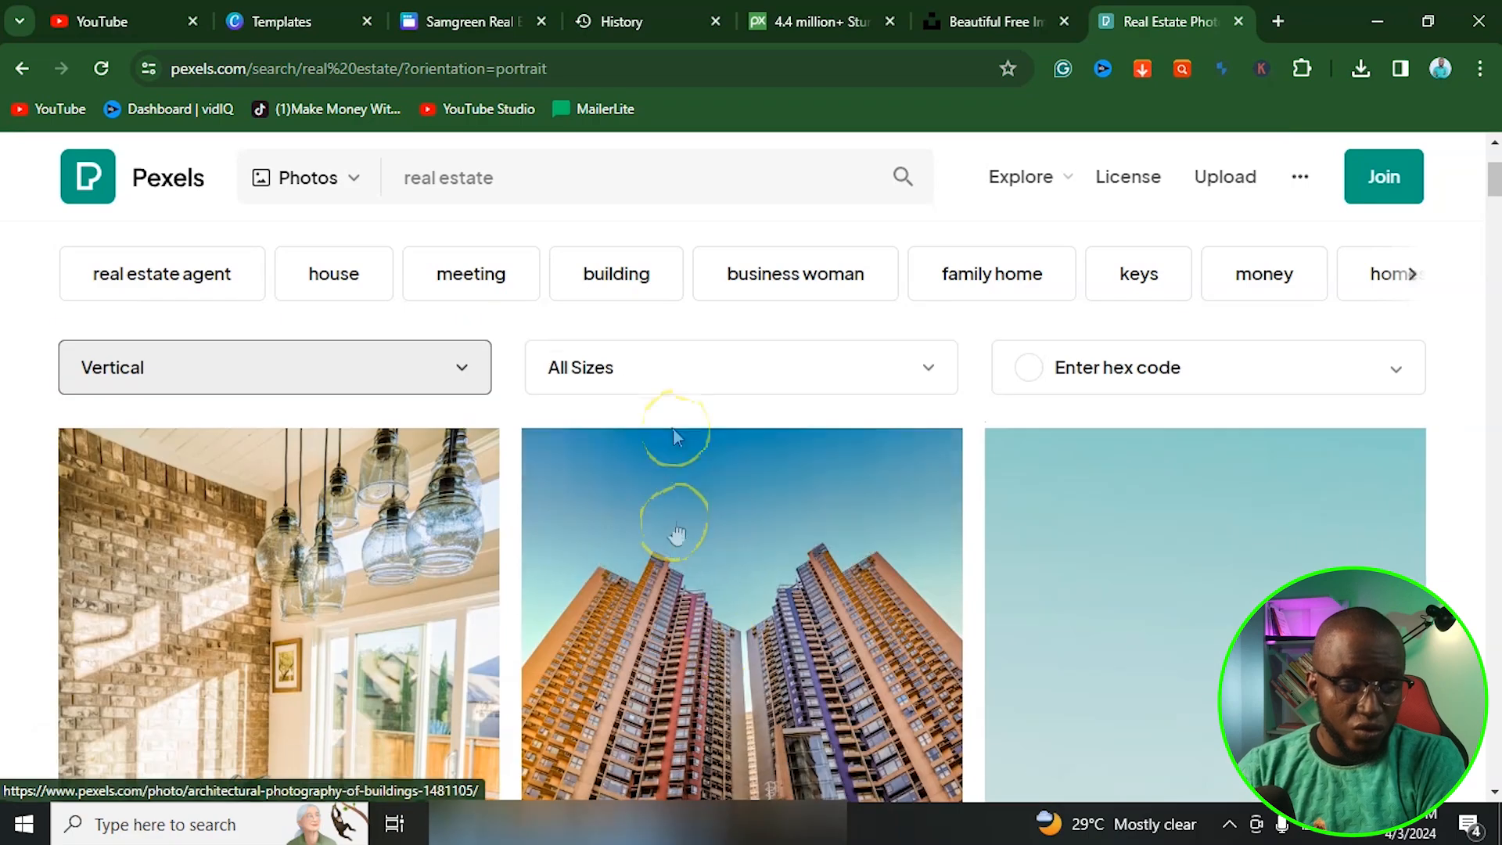
scroll(724, 547, "down", 3)
scroll(724, 540, "up", 5)
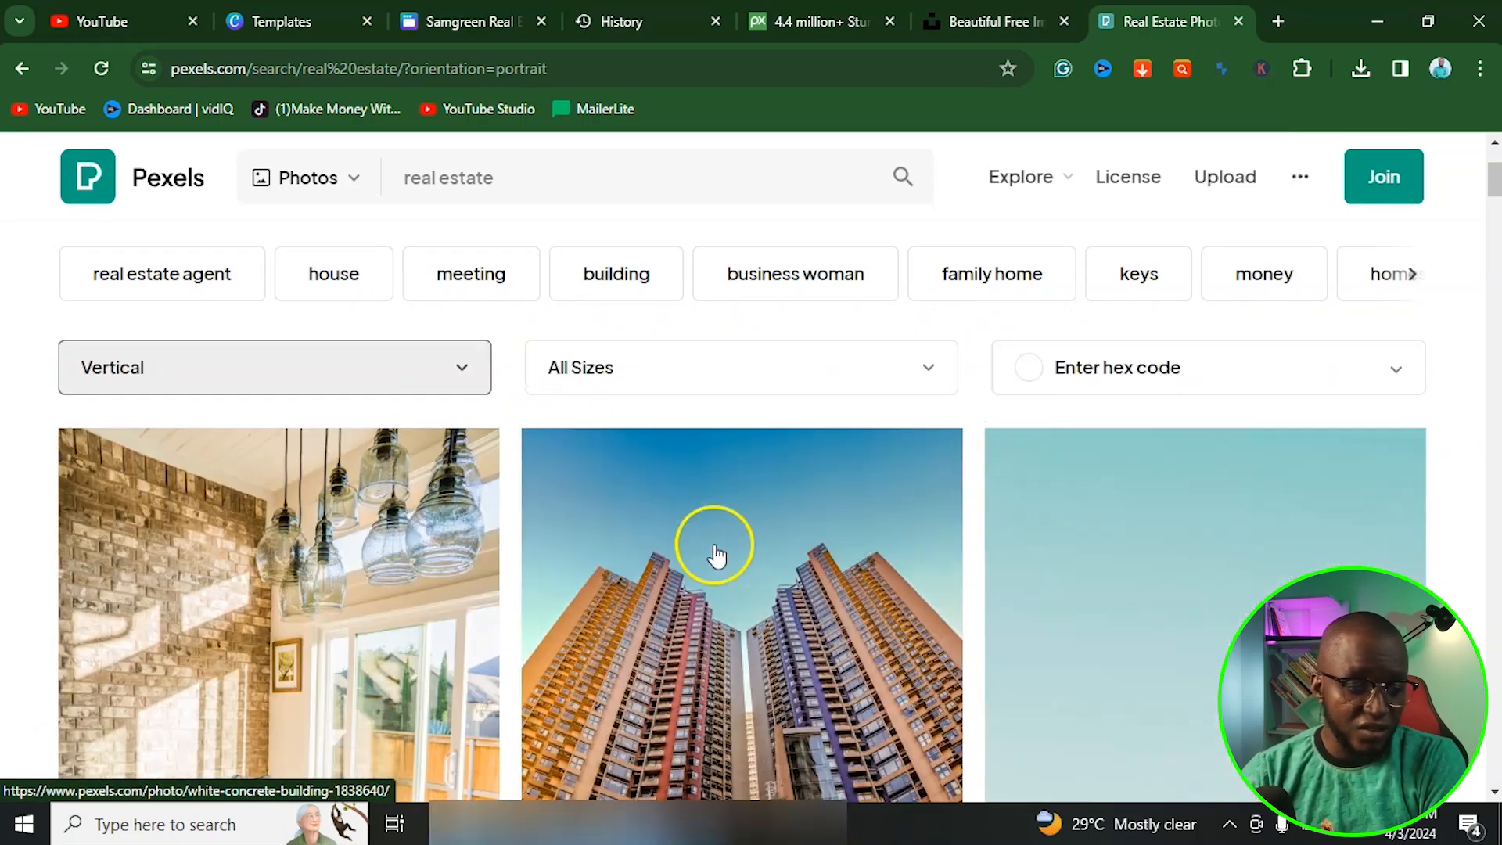
Set the photo orientation filter to Horizontal and browse the results for a modern house exterior.
left_click(232, 359)
left_click(124, 489)
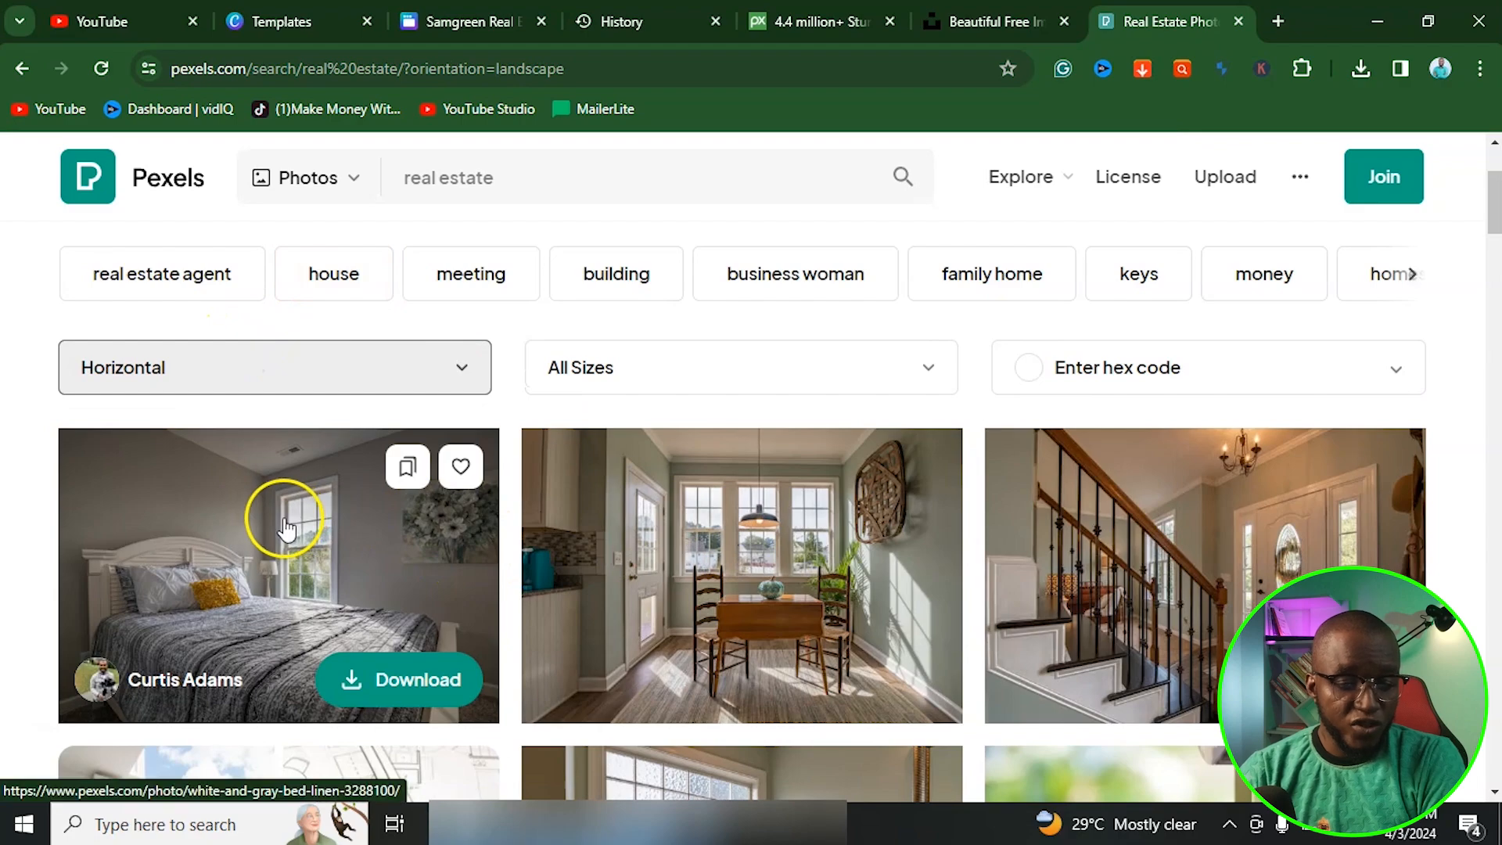
scroll(287, 529, "down", 4)
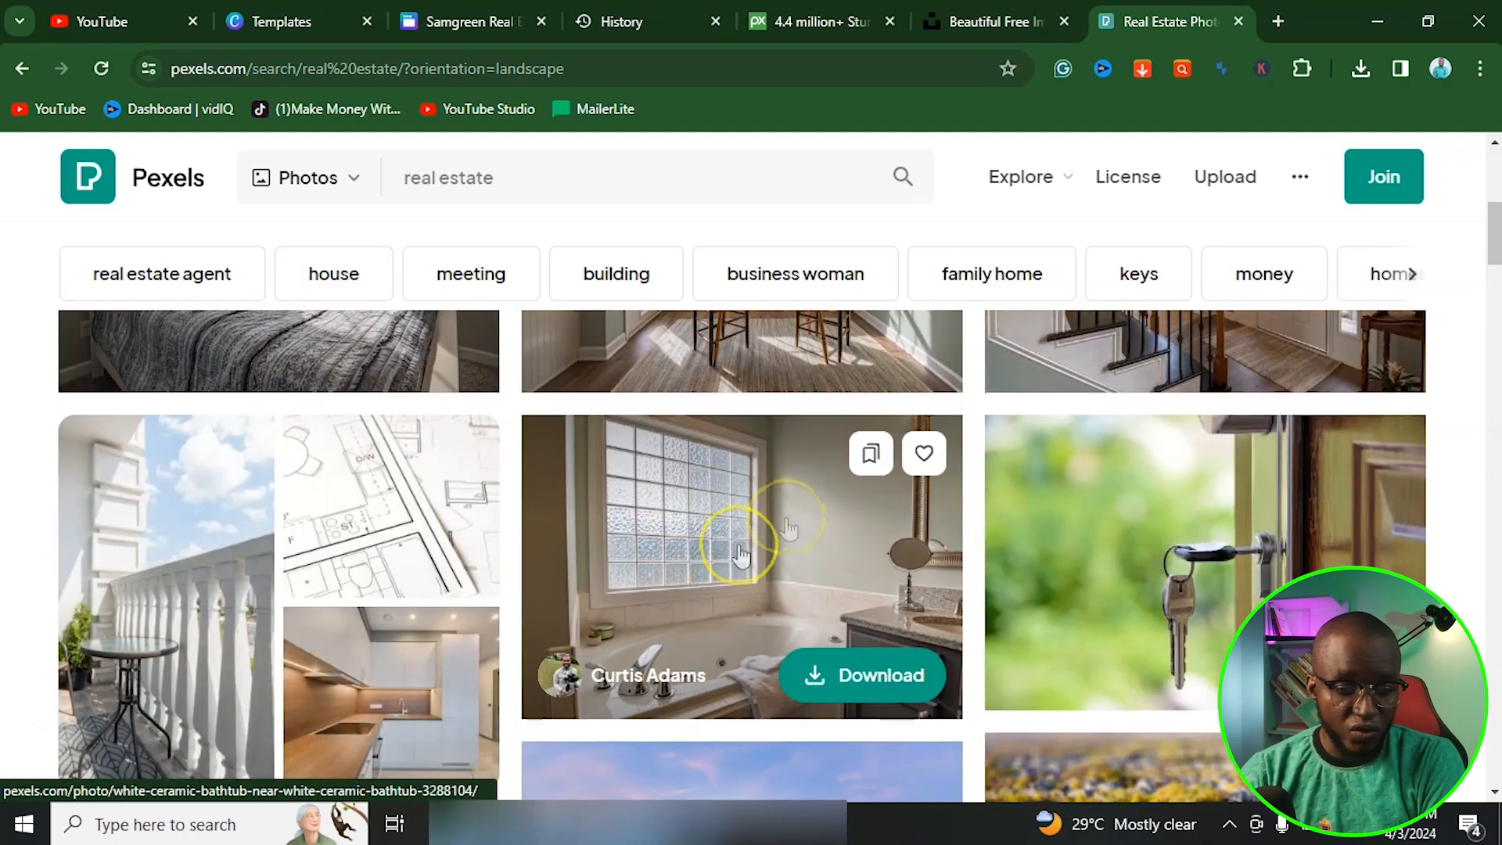
scroll(741, 556, "down", 5)
scroll(540, 540, "down", 5)
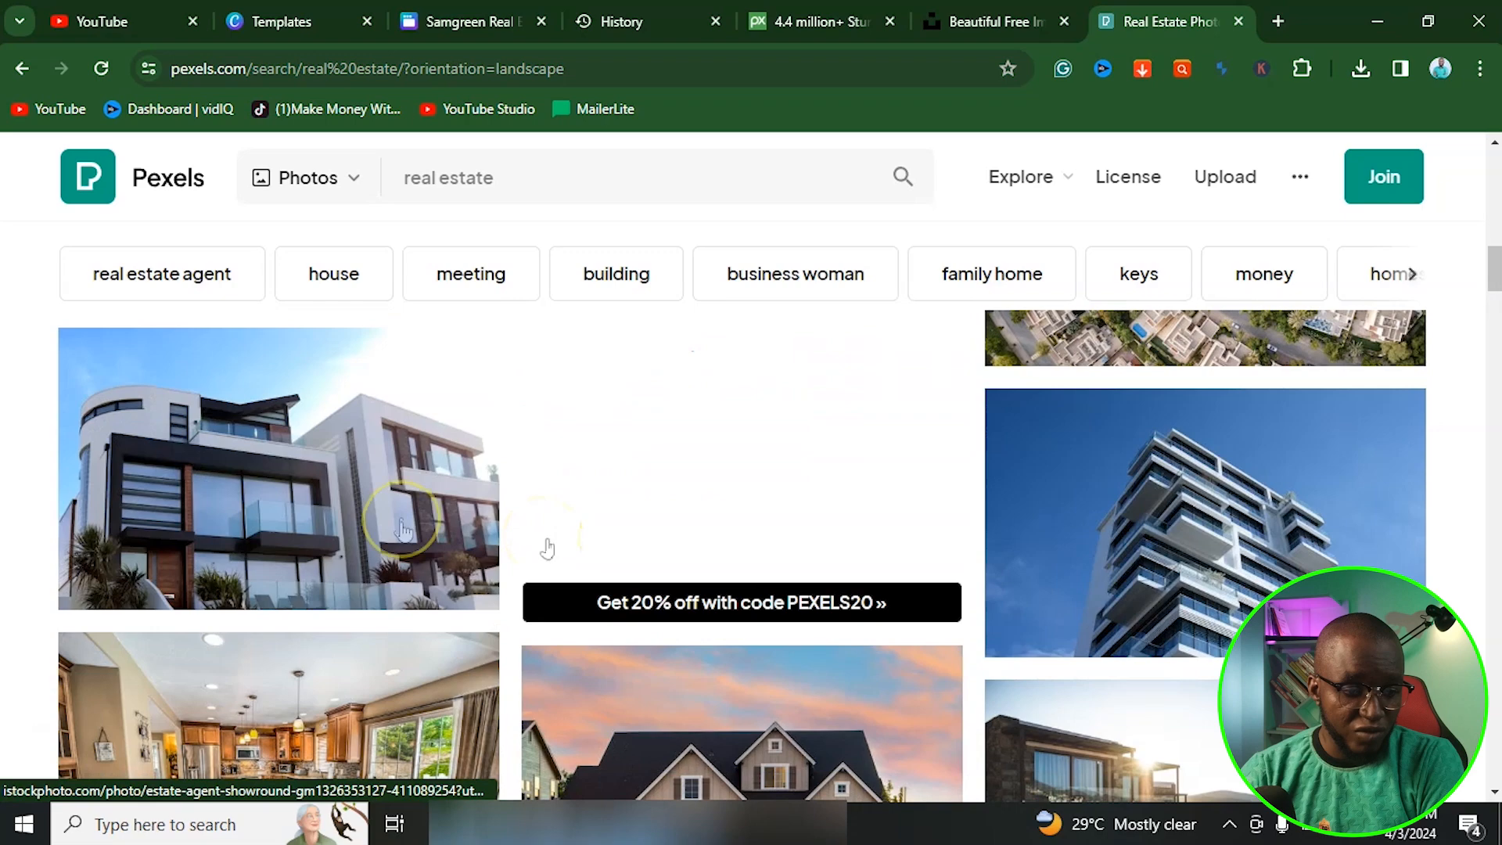
Open the photo of the modern white building against the sky and download it in Medium size.
left_click(245, 486)
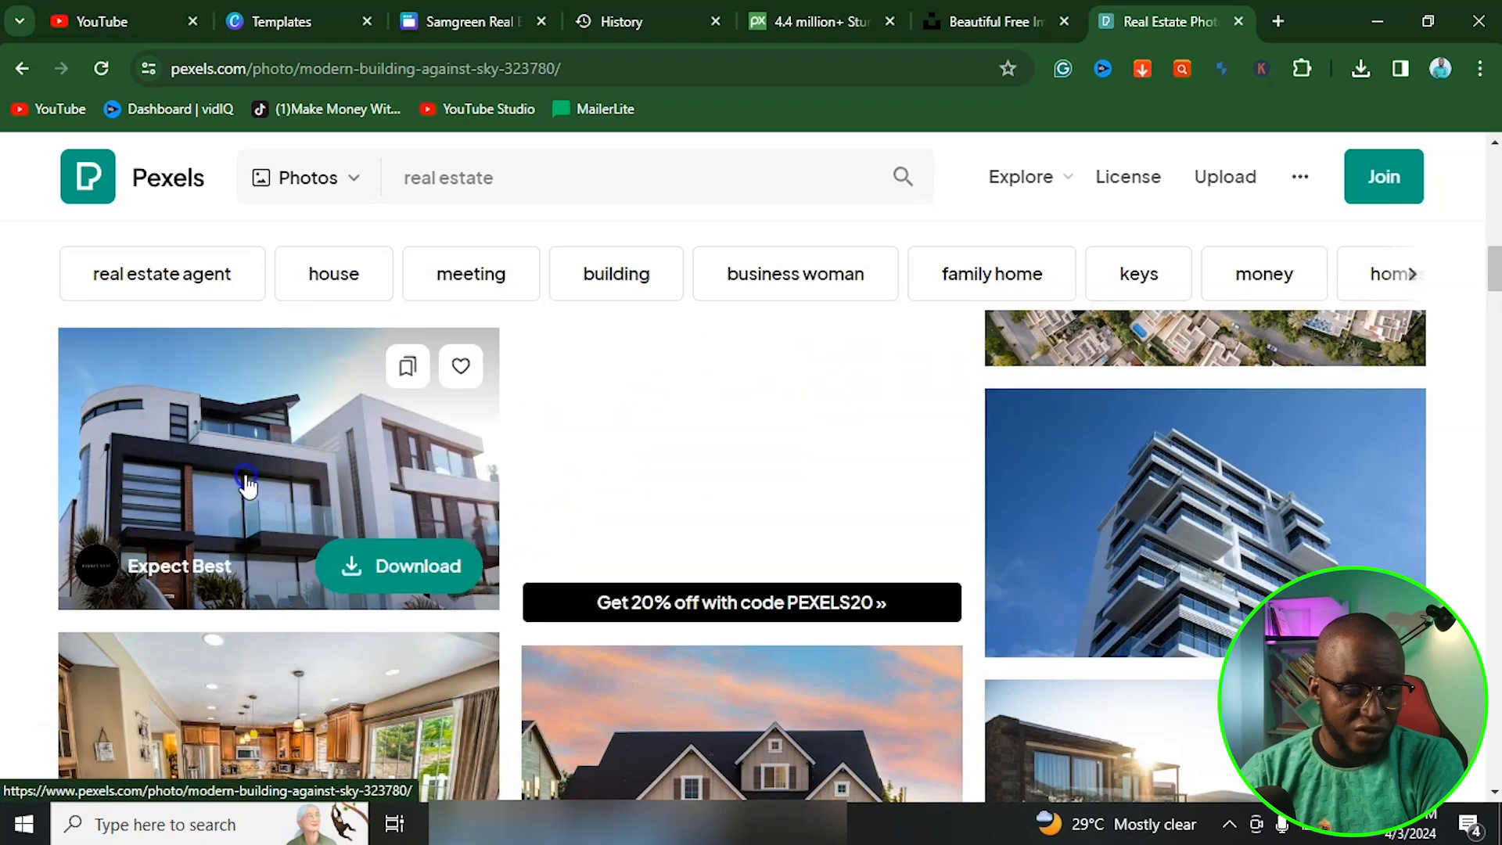
scroll(857, 552, "down", 2)
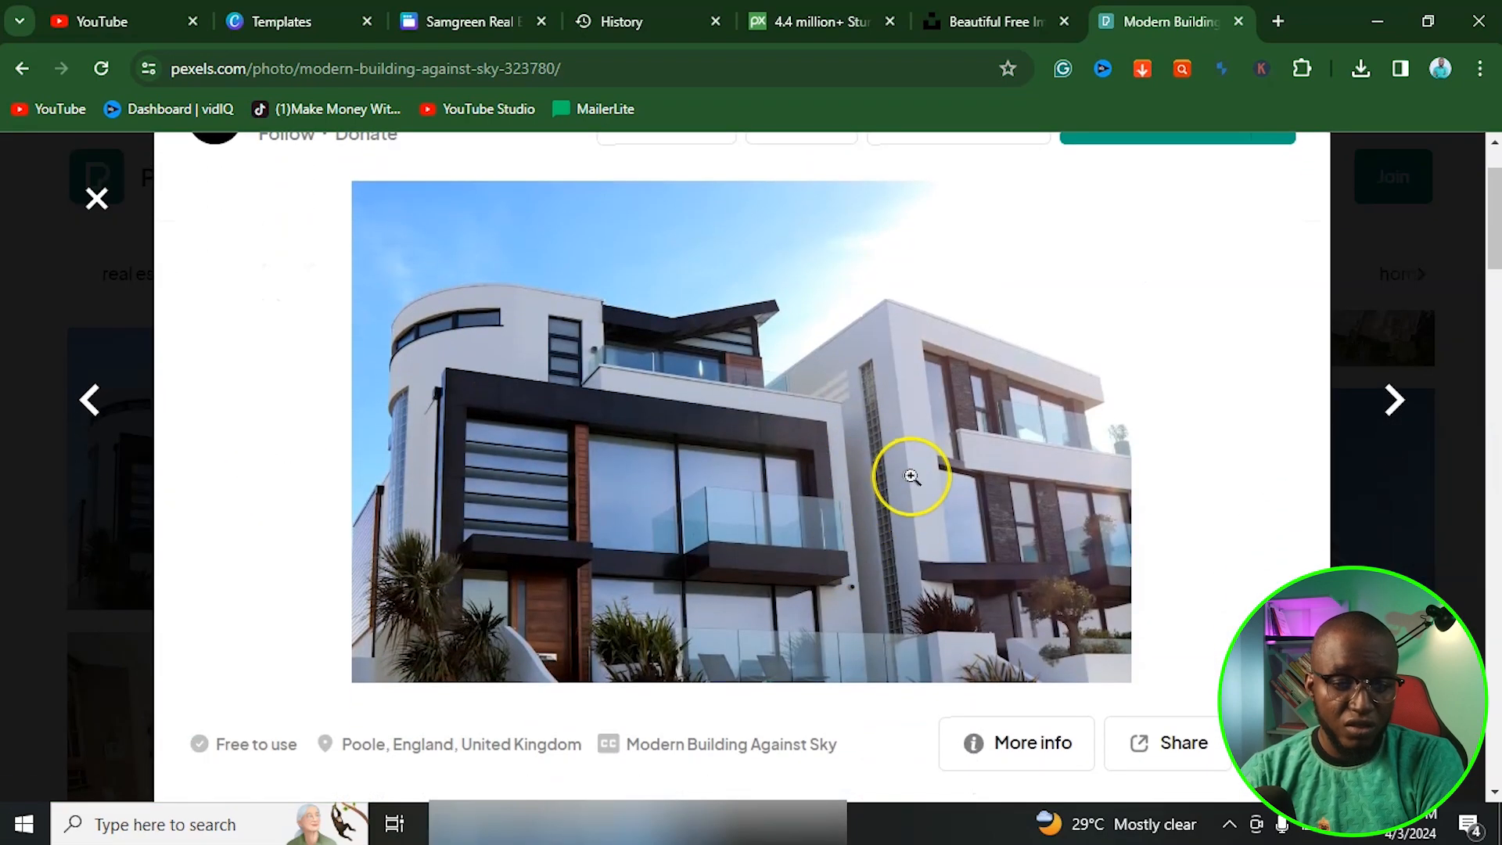
scroll(905, 479, "up", 2)
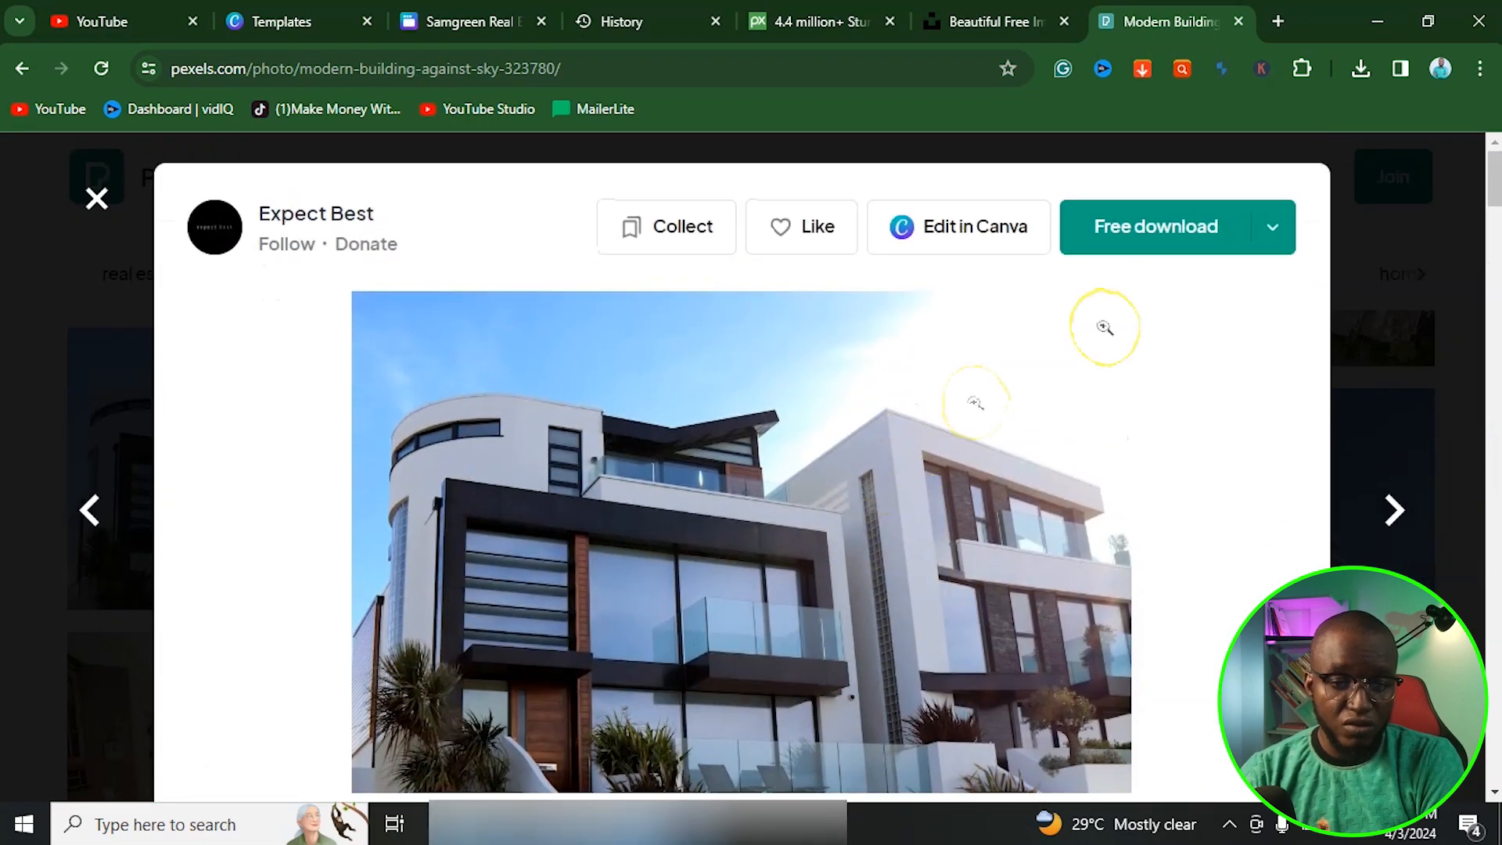
left_click(1272, 230)
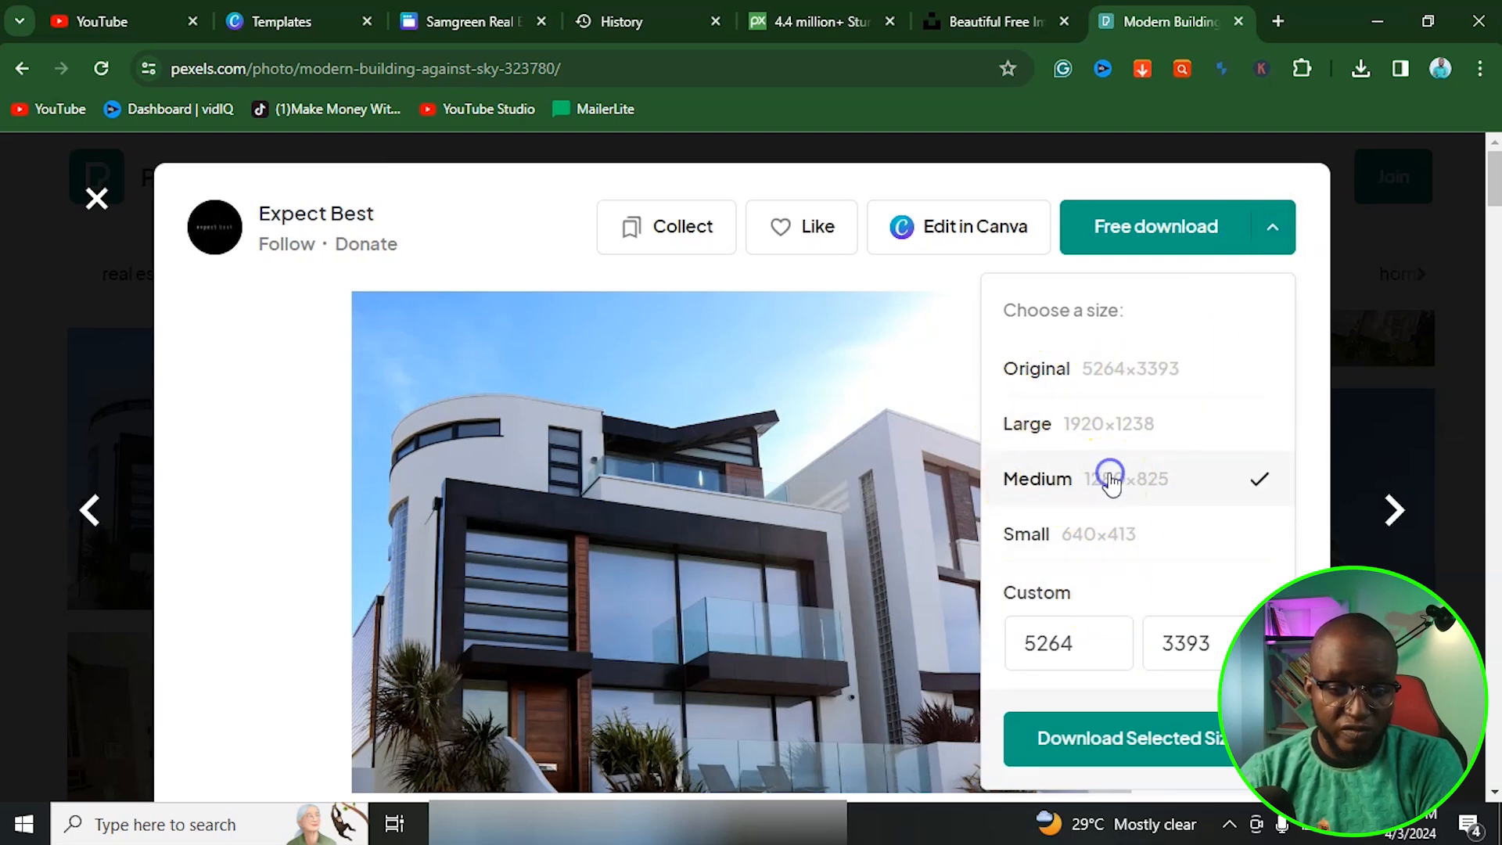
left_click(1197, 740)
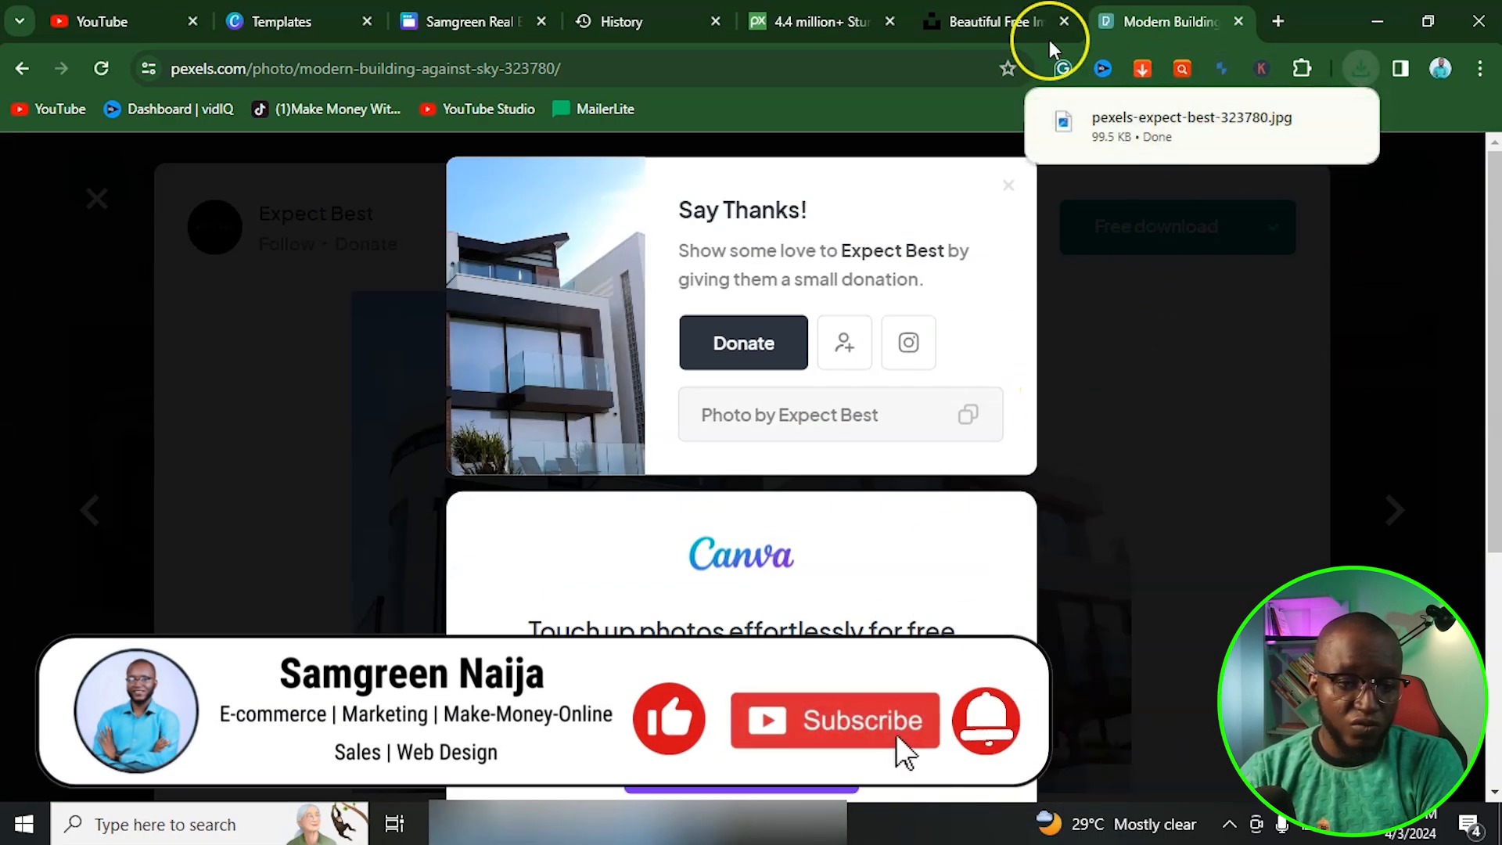
Switch back to the Canva website design and upload the downloaded modern building photo.
left_click(454, 22)
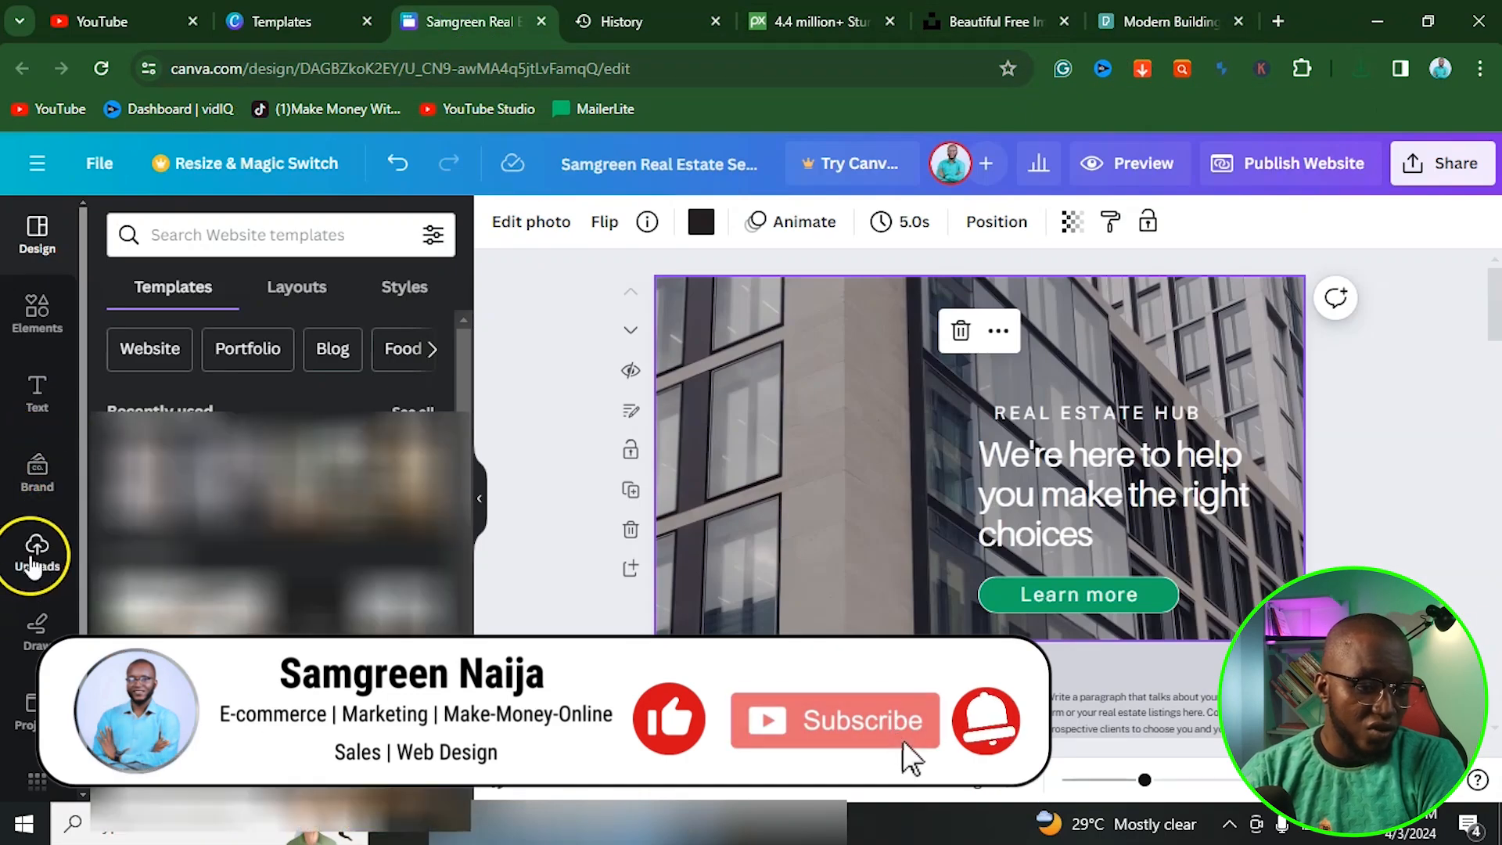
left_click(32, 565)
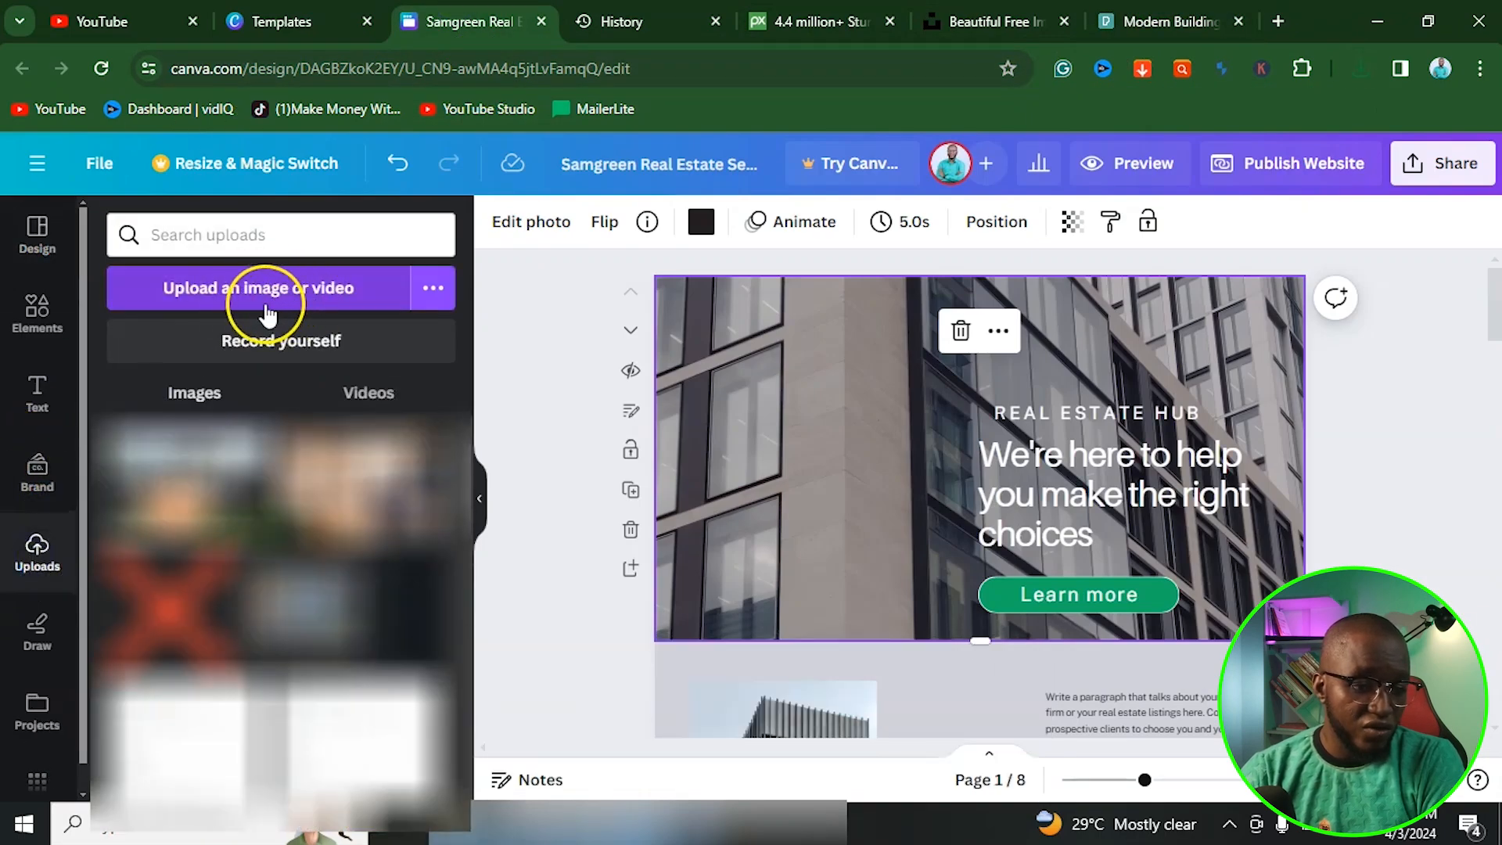
left_click(249, 288)
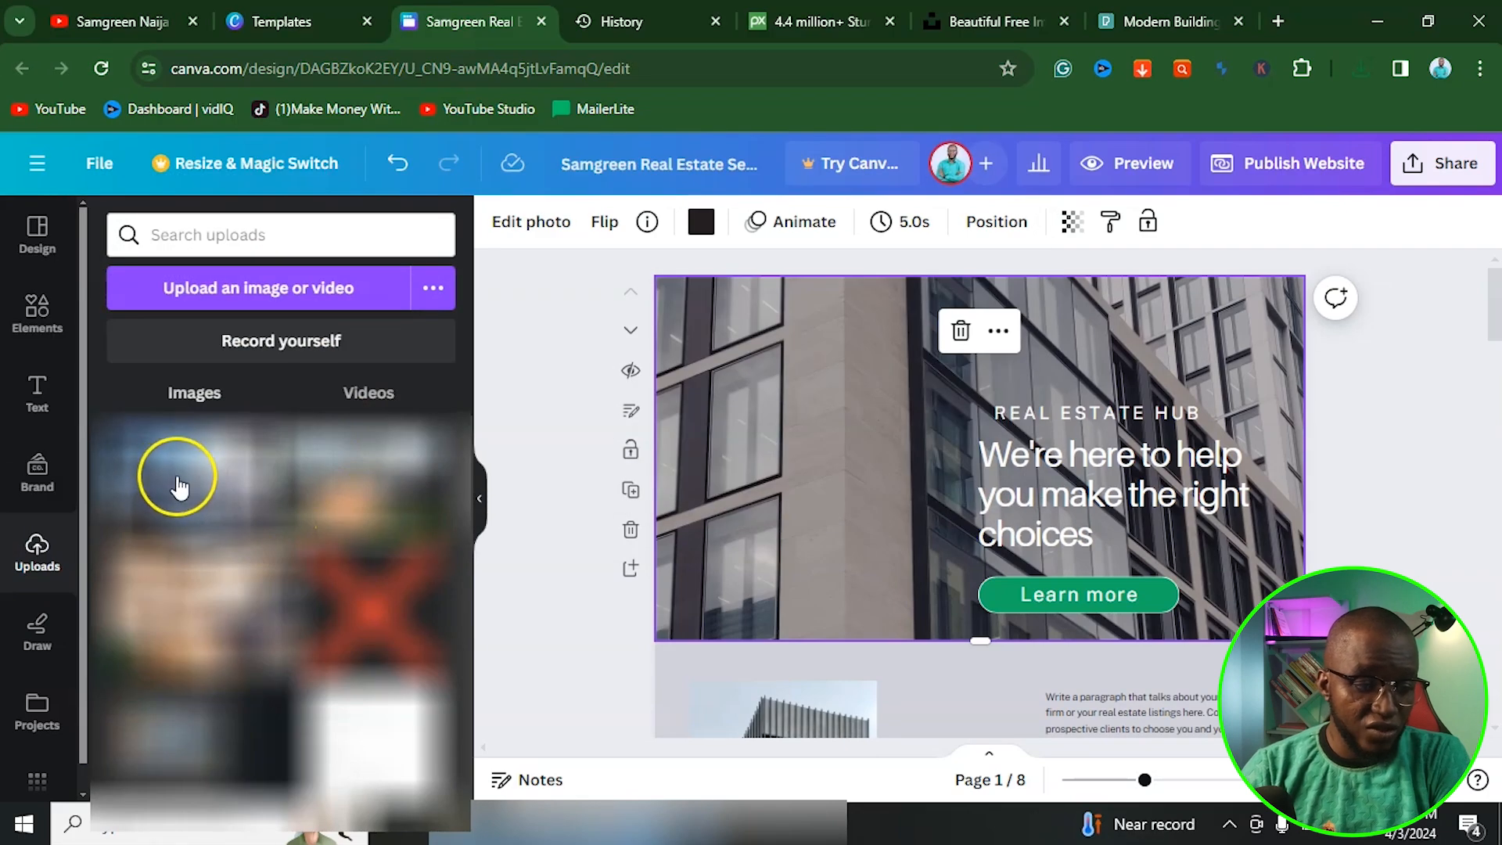
Place the uploaded building photo on the hero section and replace the section's background with it.
left_click_drag(177, 479, 796, 394)
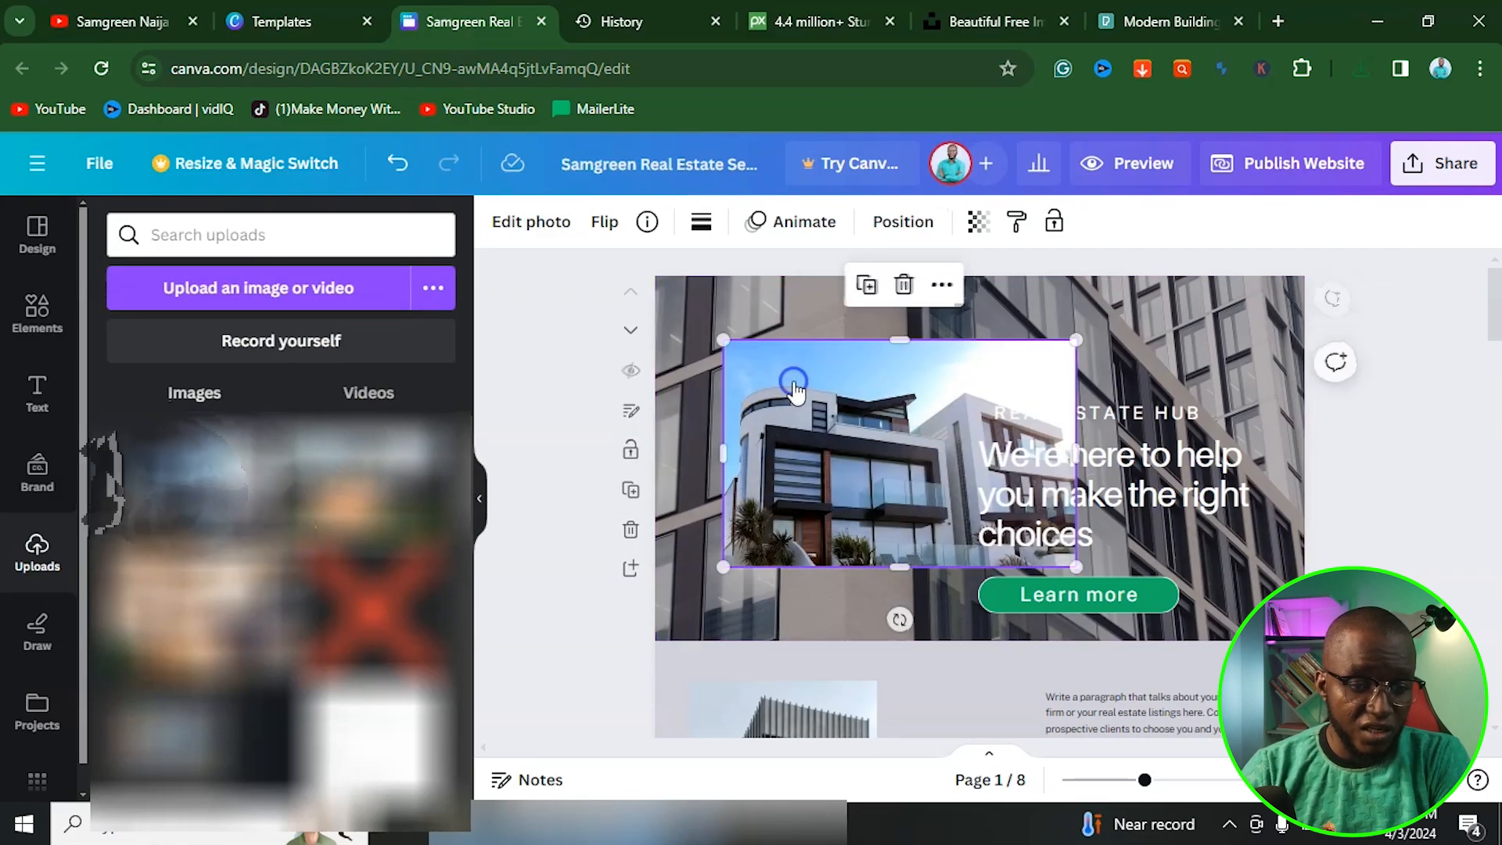
right_click(914, 410)
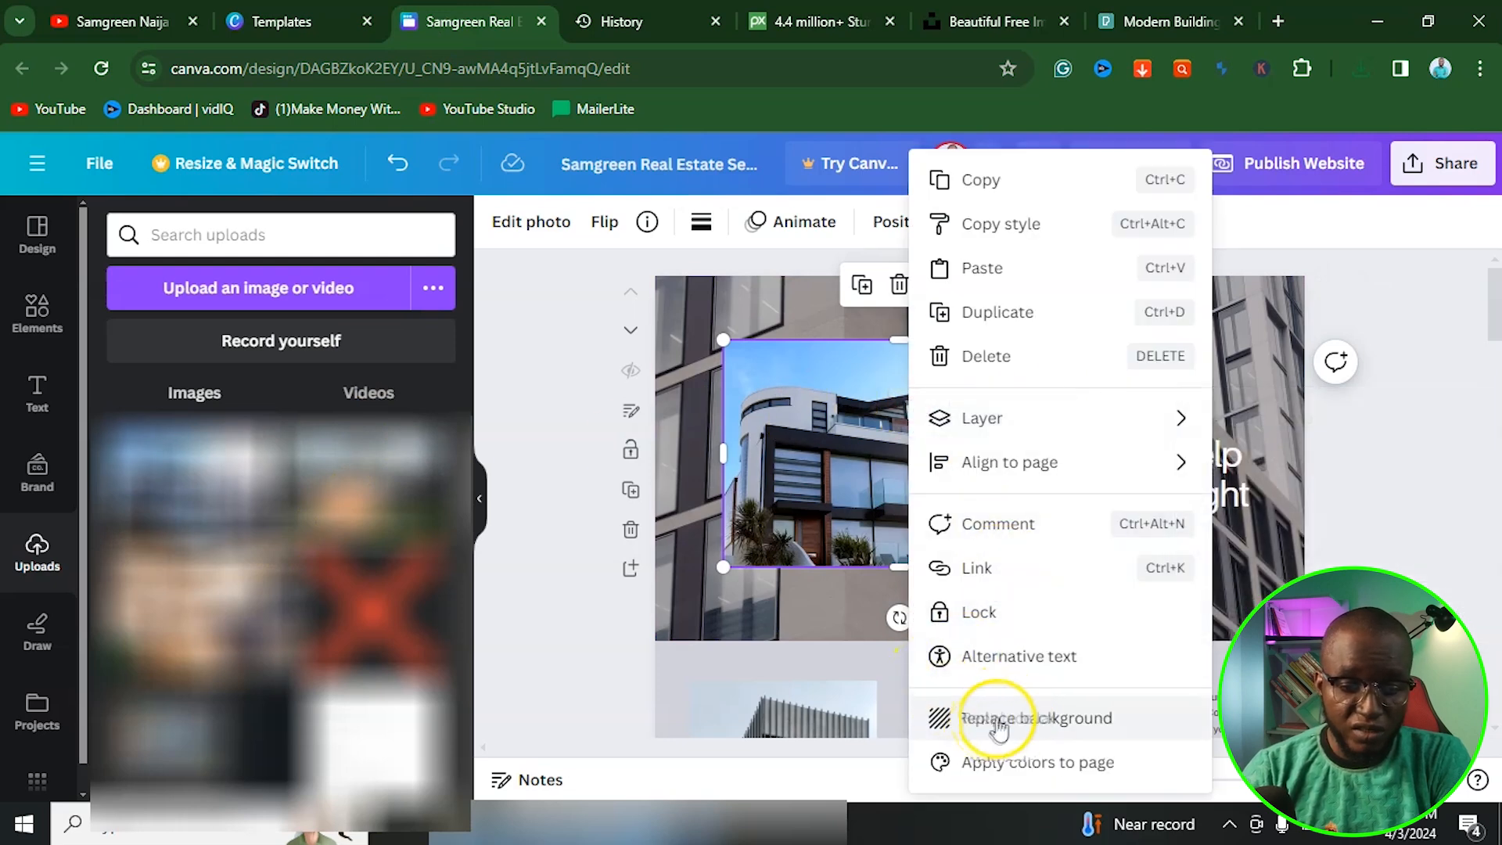
left_click(1071, 720)
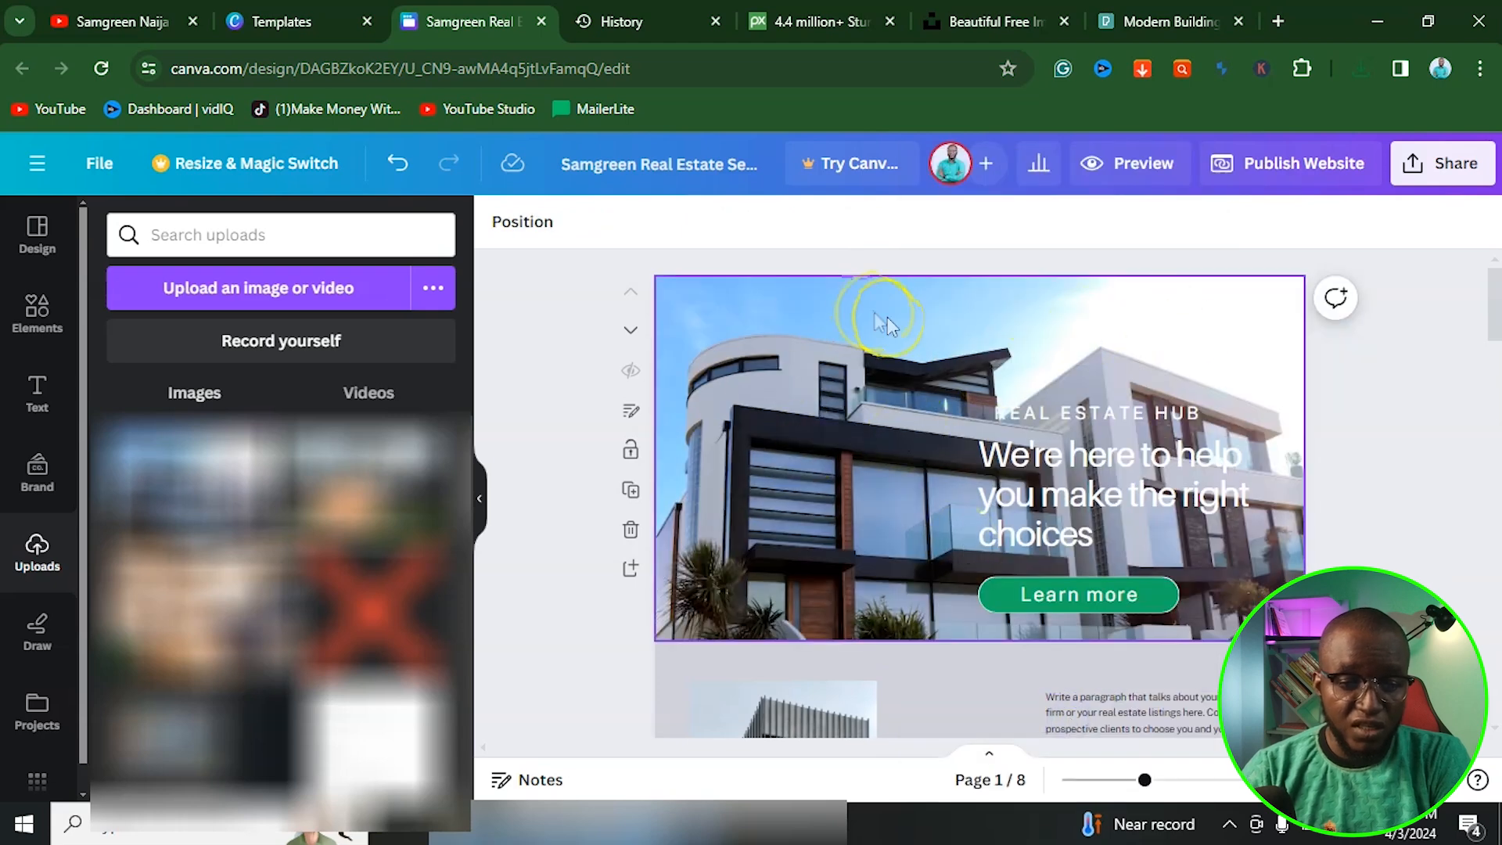
Change the "REAL ESTATE HUB" tagline's text color to black and make it bold.
left_click(1045, 411)
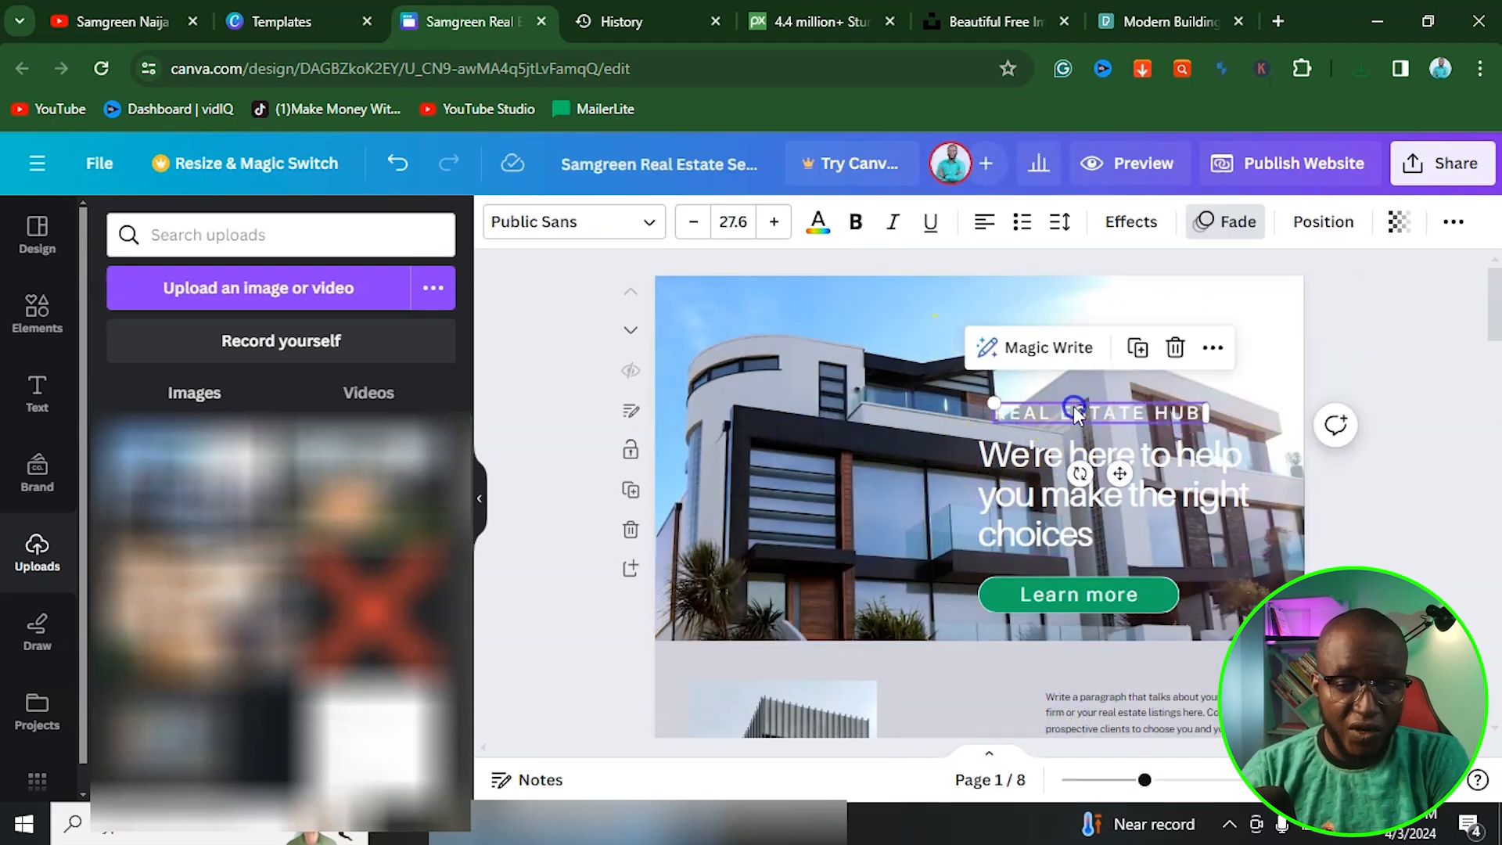
left_click(819, 221)
left_click(177, 356)
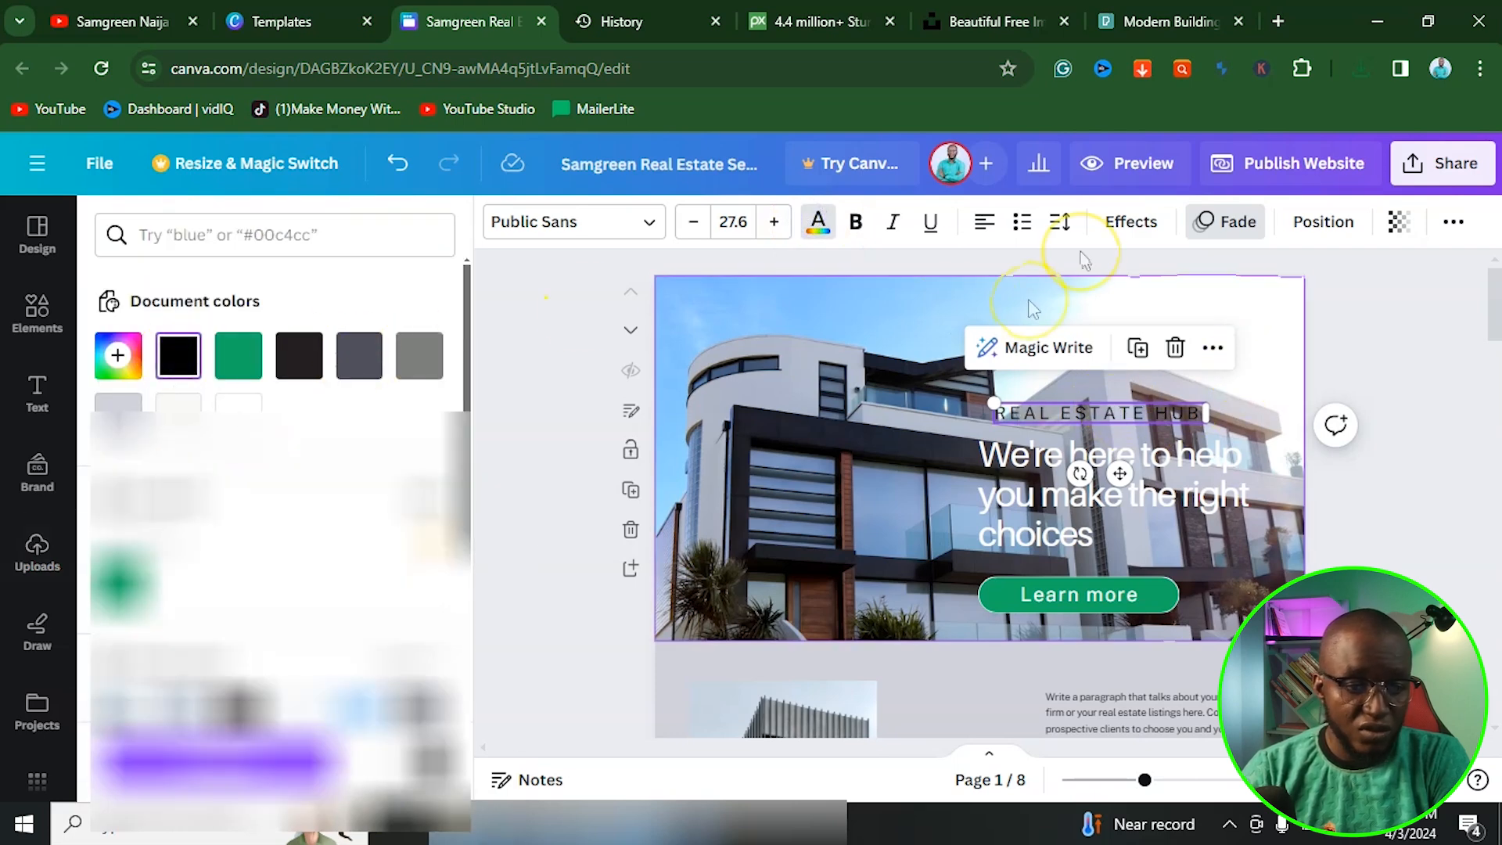
left_click(918, 437)
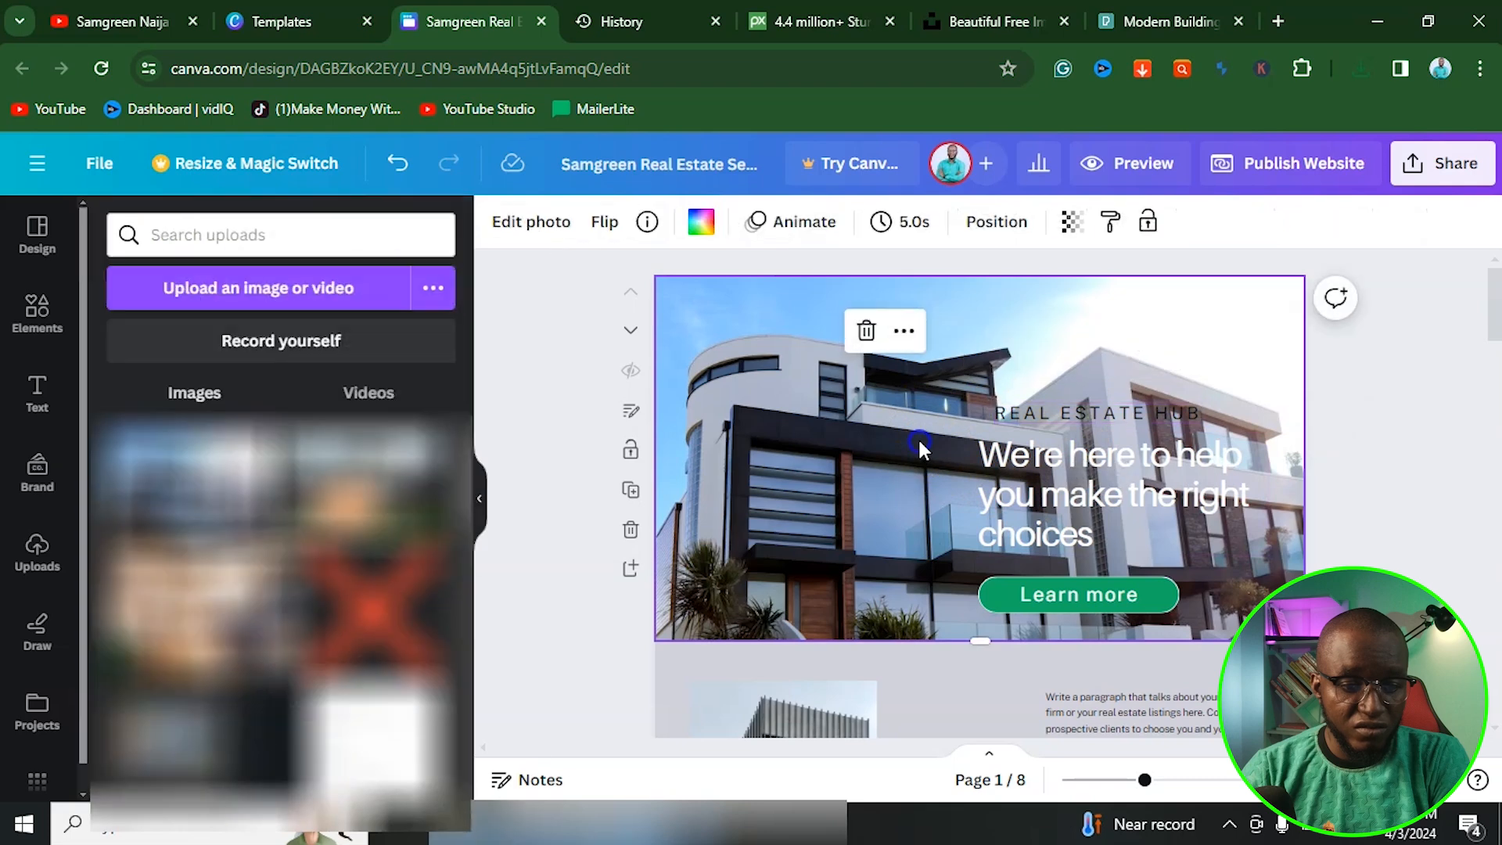
left_click(1017, 413)
left_click(856, 222)
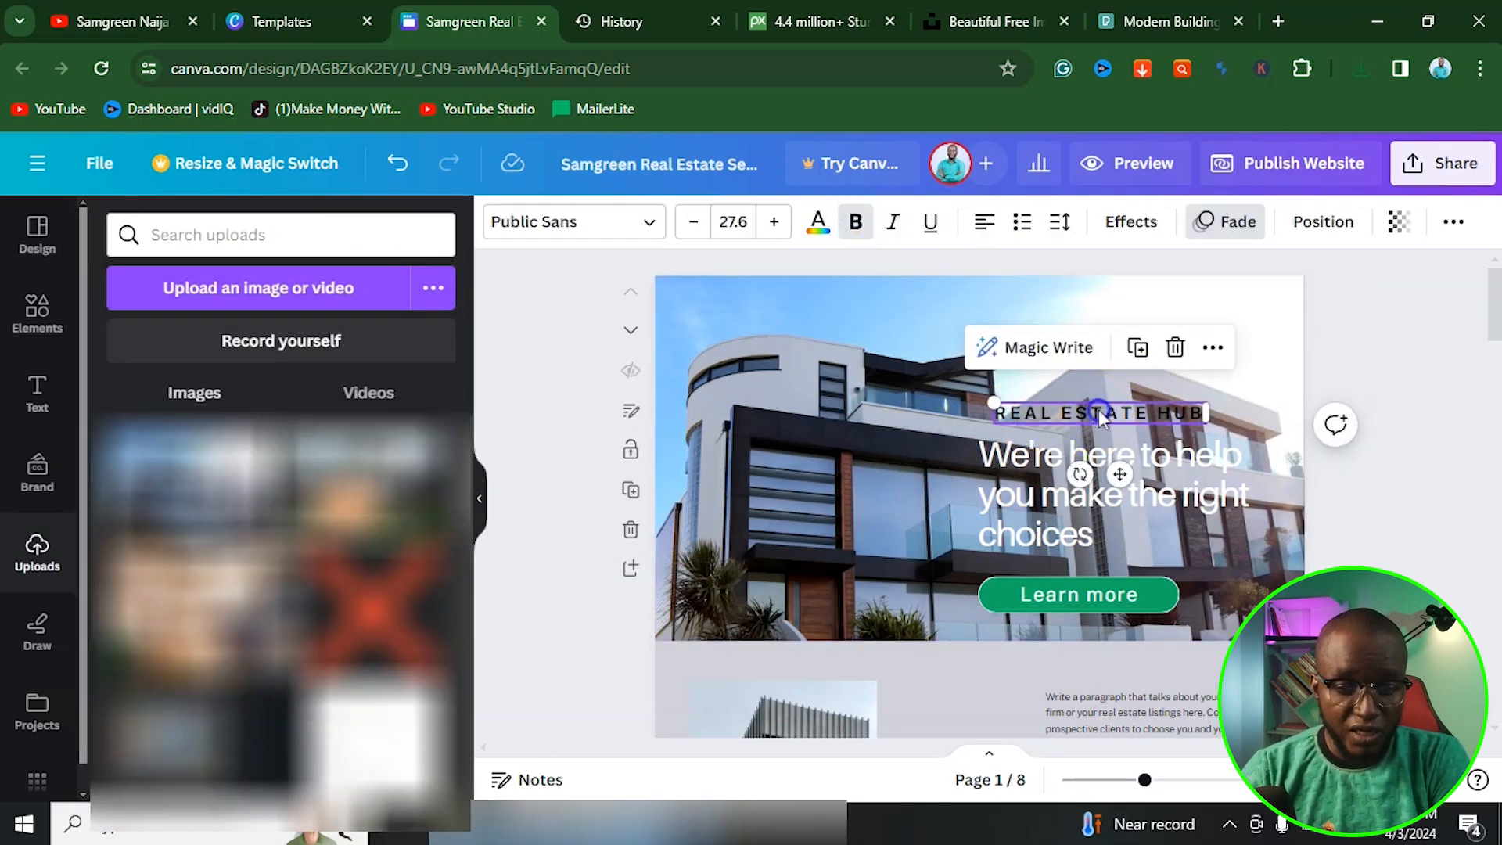
Shift the "REAL ESTATE HUB" tagline and the "We're here to help you make the right choices" headline slightly to the right in the hero section.
left_click_drag(1099, 413, 1136, 412)
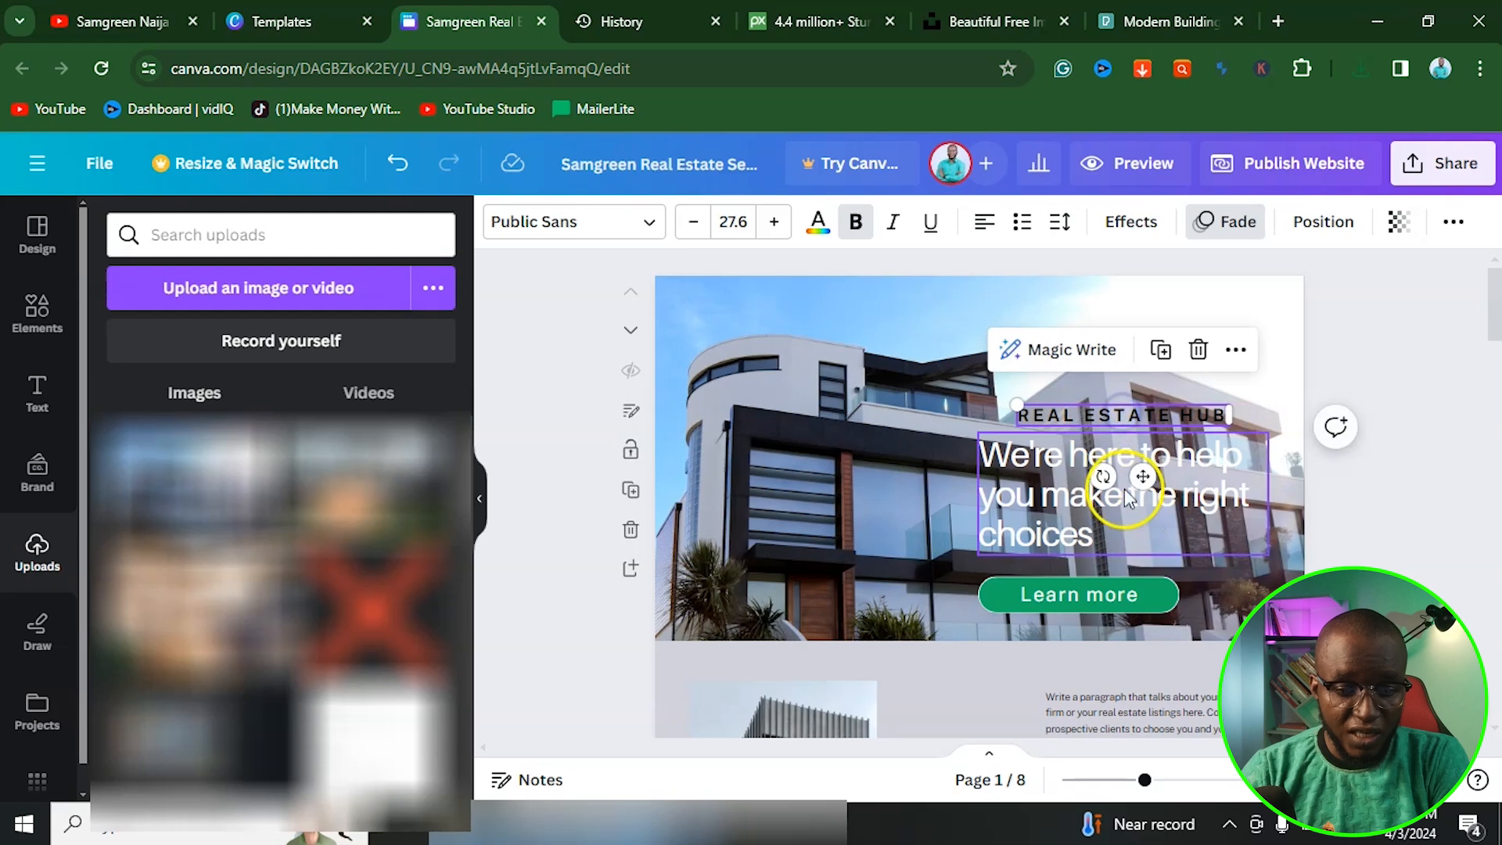
left_click(1217, 472)
left_click_drag(1211, 501, 1219, 497)
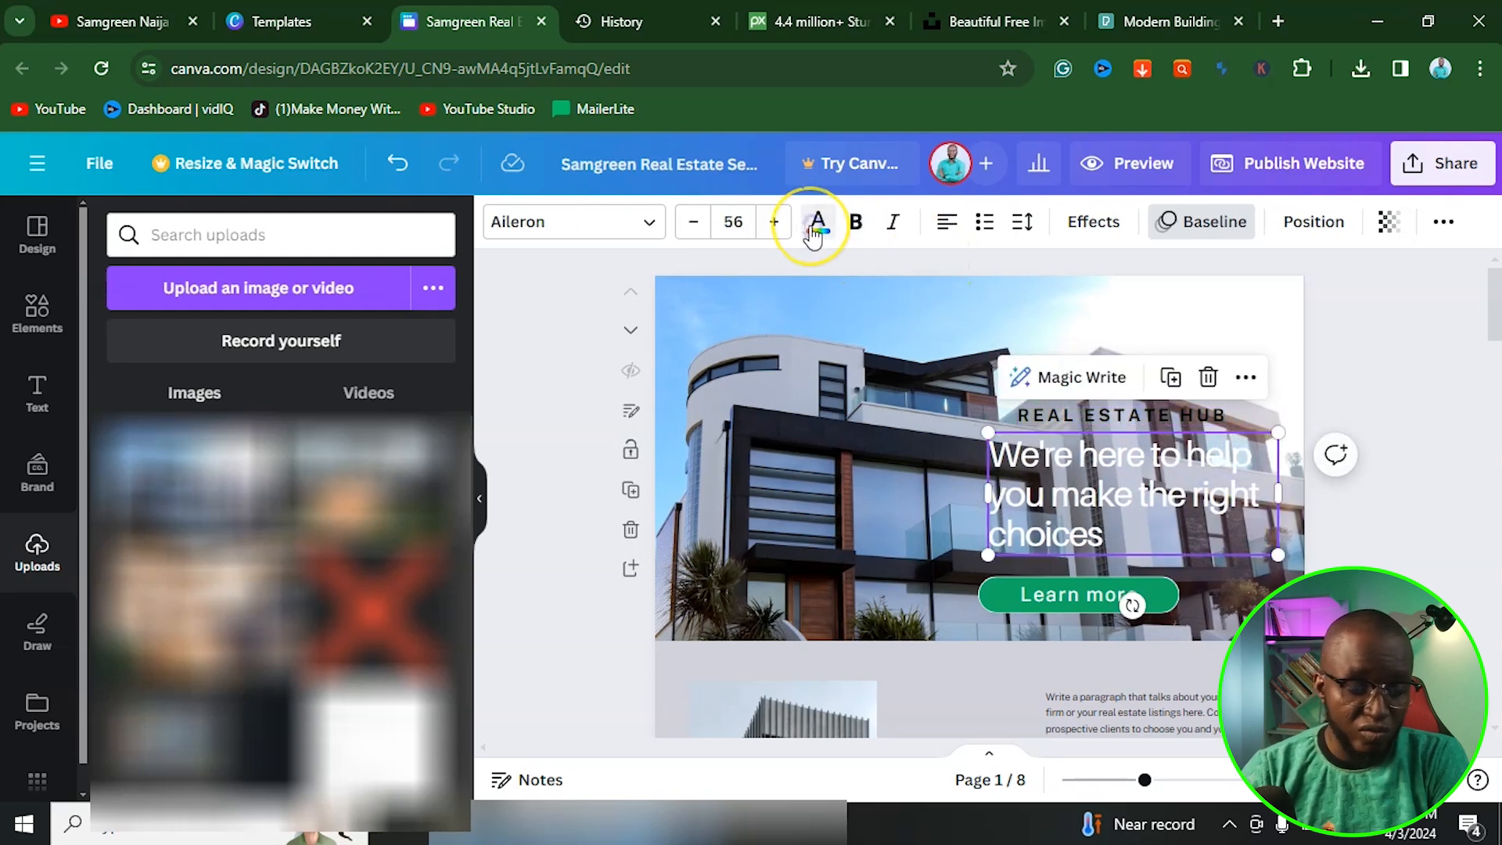
Try red on the hero headline's text, and settle on the pale near-white color taken from the photo.
left_click(817, 227)
scroll(289, 389, "down", 5)
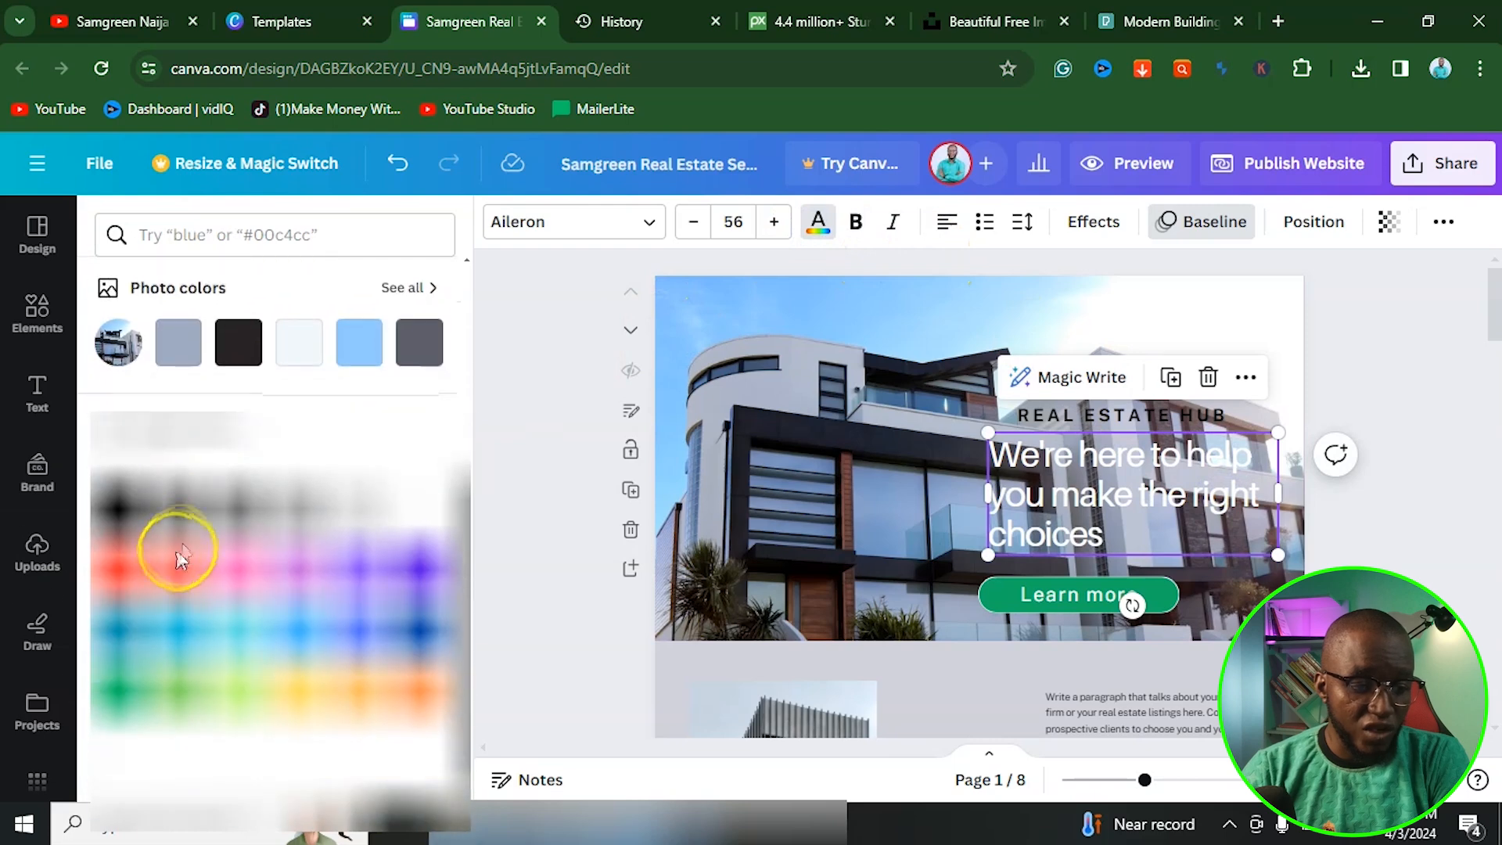
left_click(112, 572)
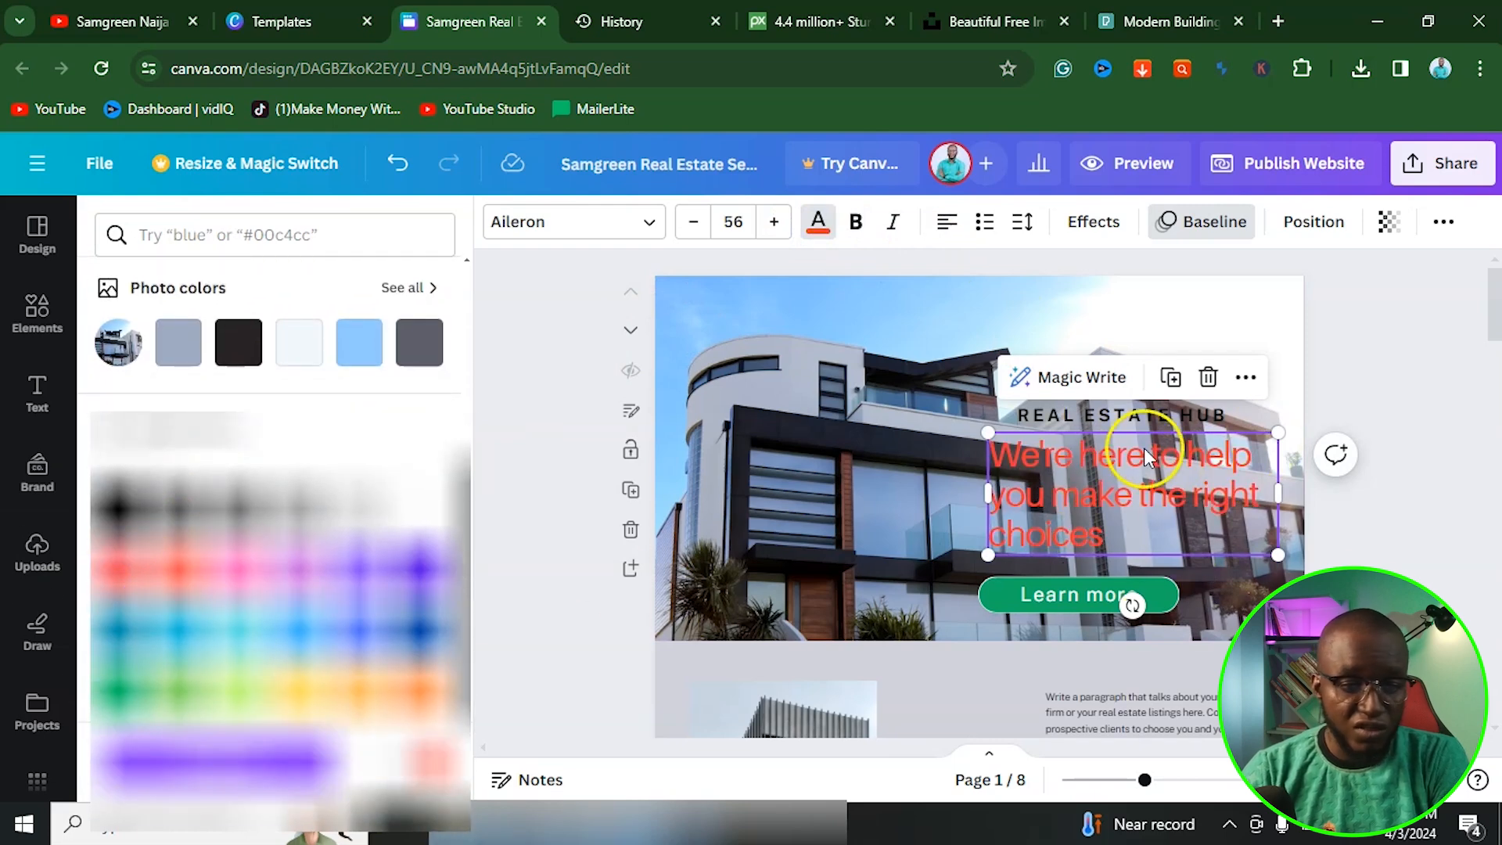
left_click(298, 342)
left_click(614, 359)
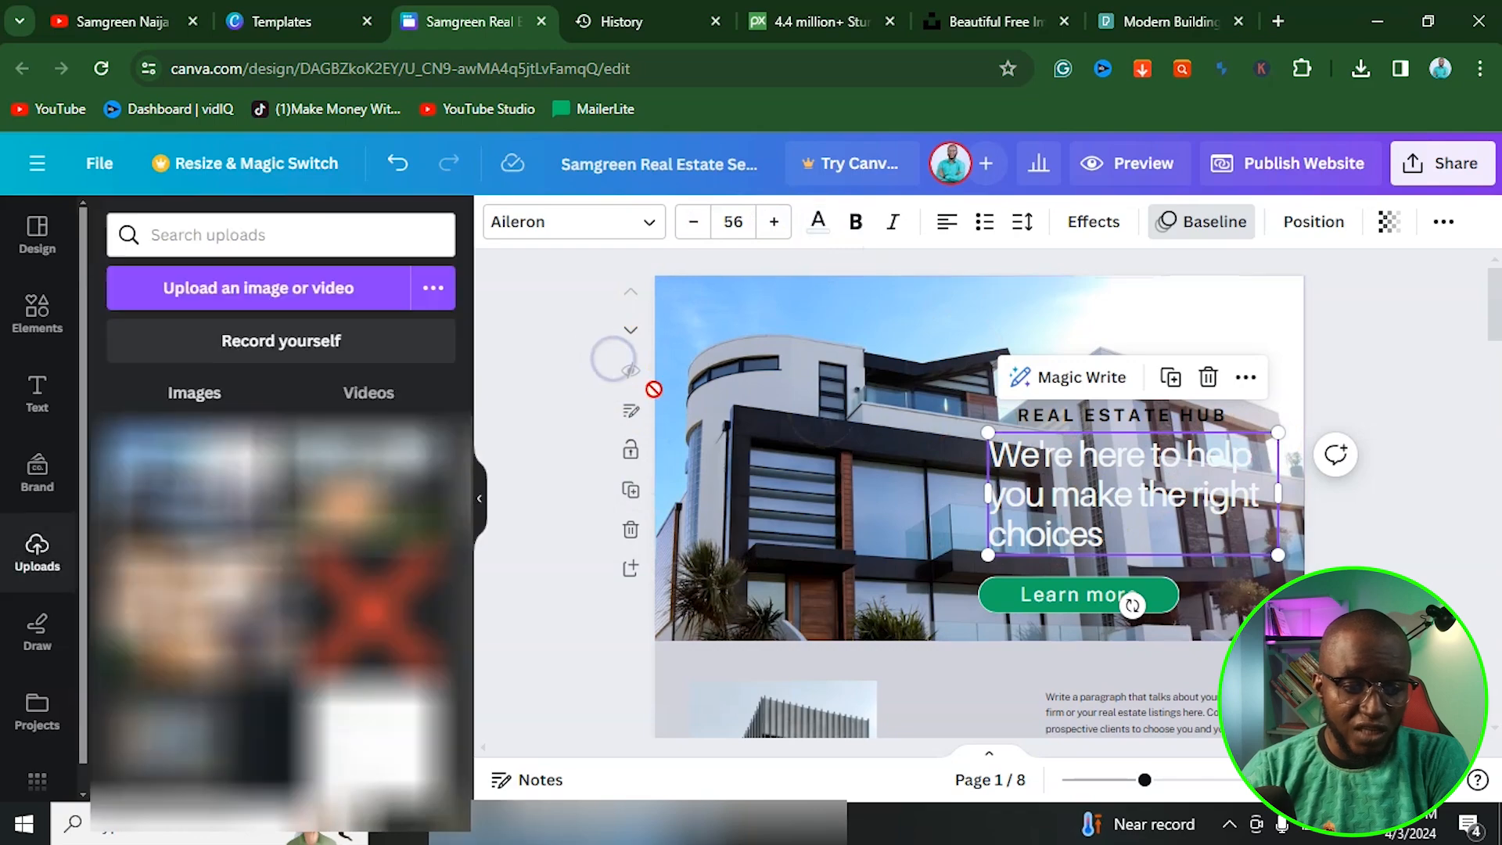
Review the remaining website sections, from the about paragraphs and Featured Properties through "Why work with us" to the contact footer.
scroll(1017, 450, "down", 6)
scroll(1022, 457, "up", 5)
left_click(1245, 527)
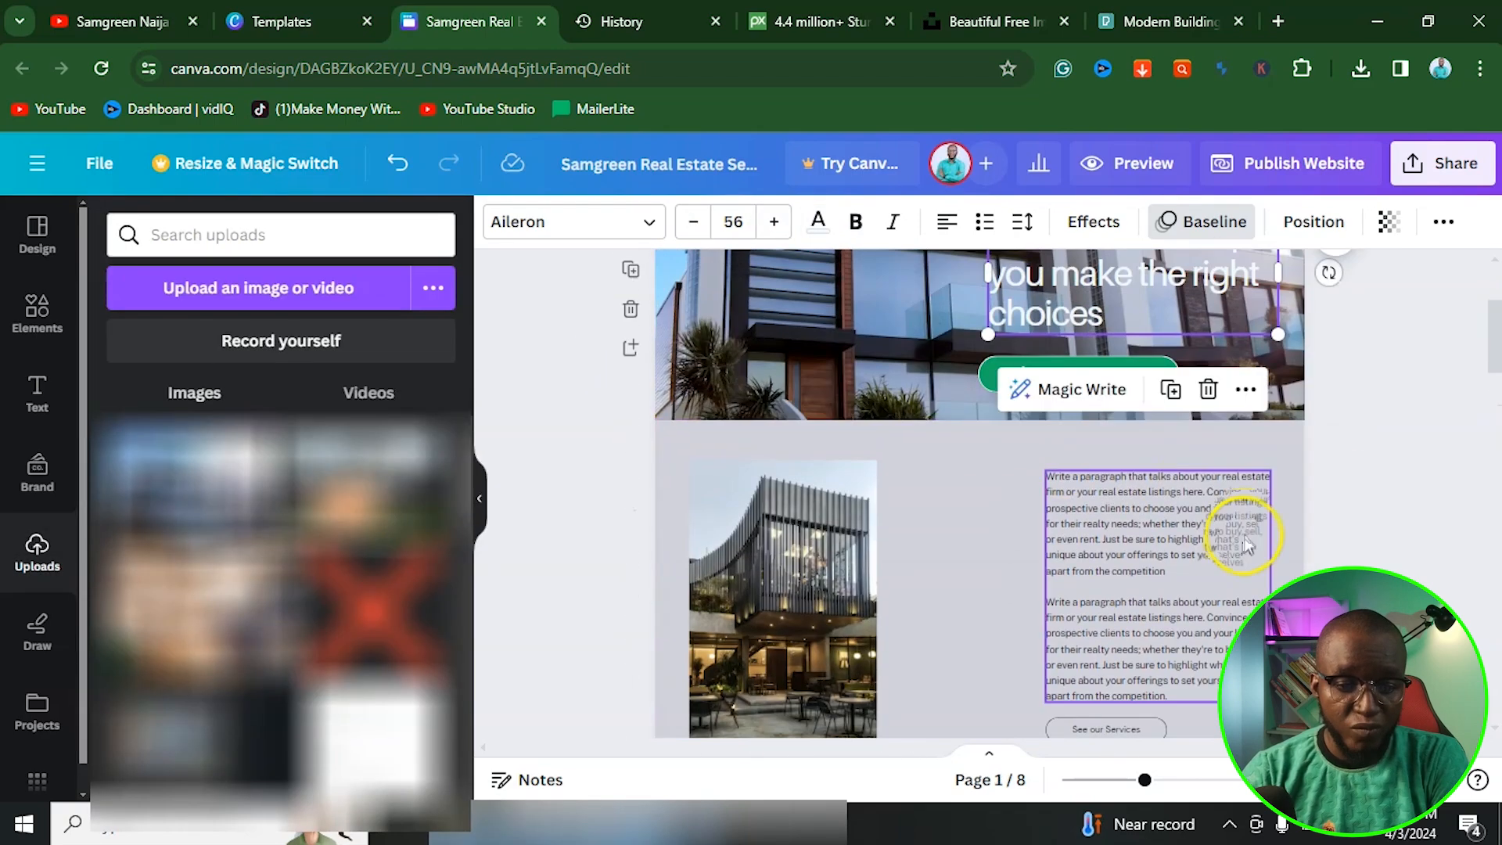
scroll(937, 518, "down", 3)
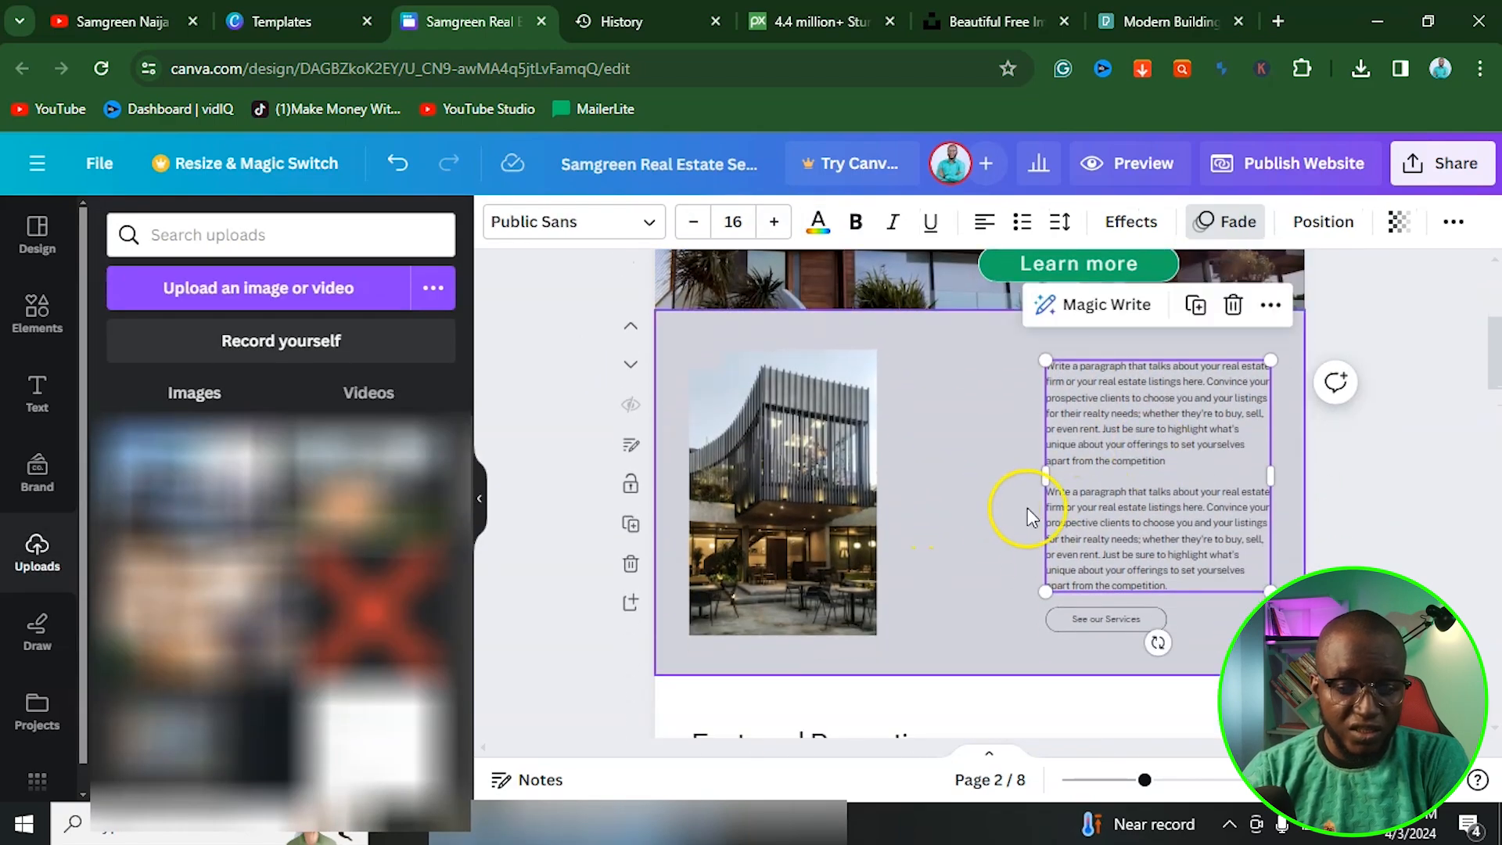
left_click(1059, 514)
scroll(1056, 501, "down", 3)
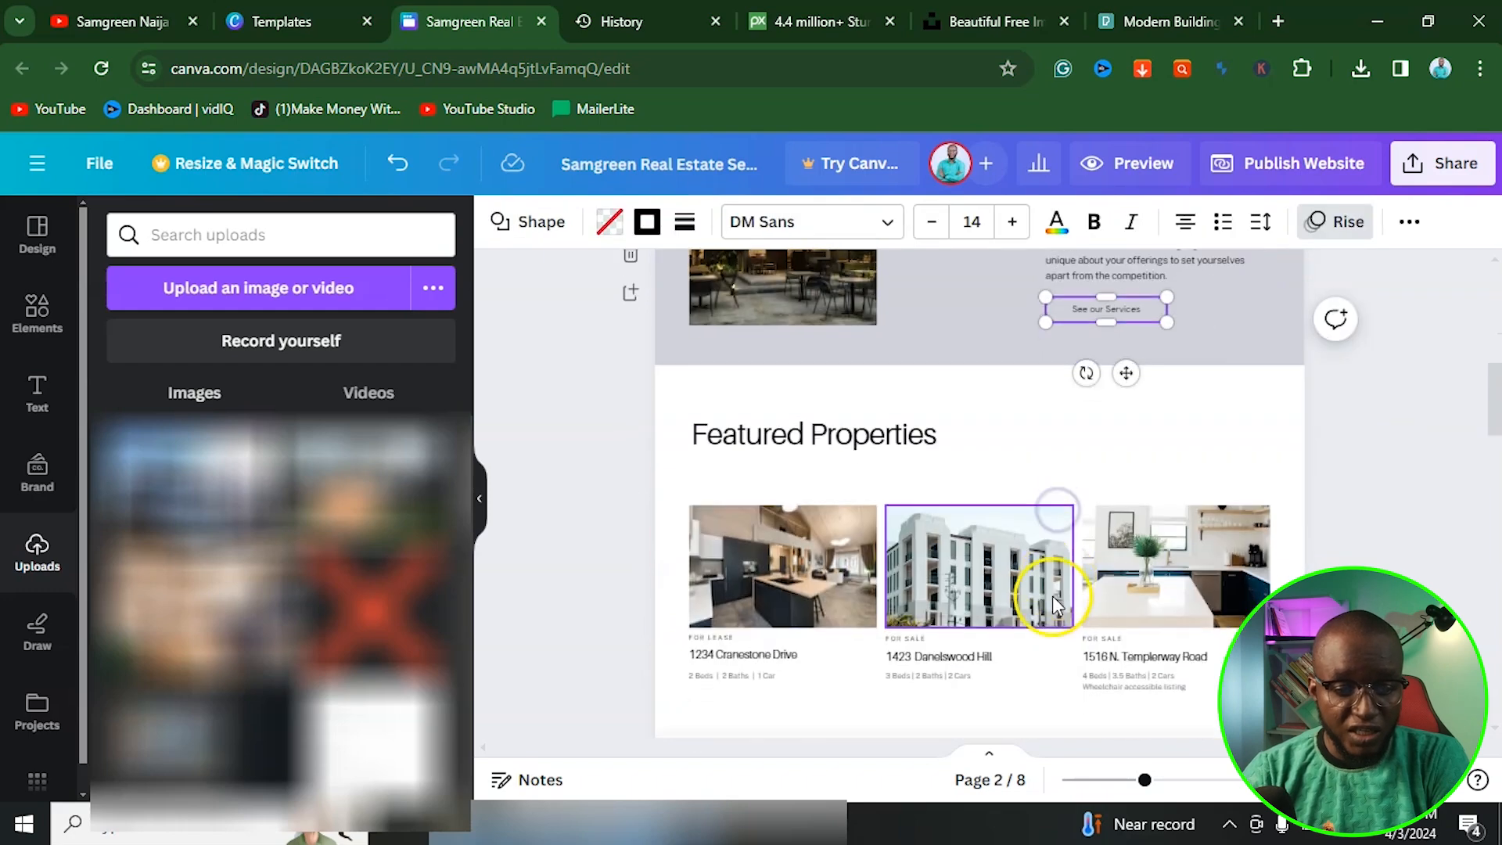
left_click(747, 417)
scroll(894, 437, "down", 8)
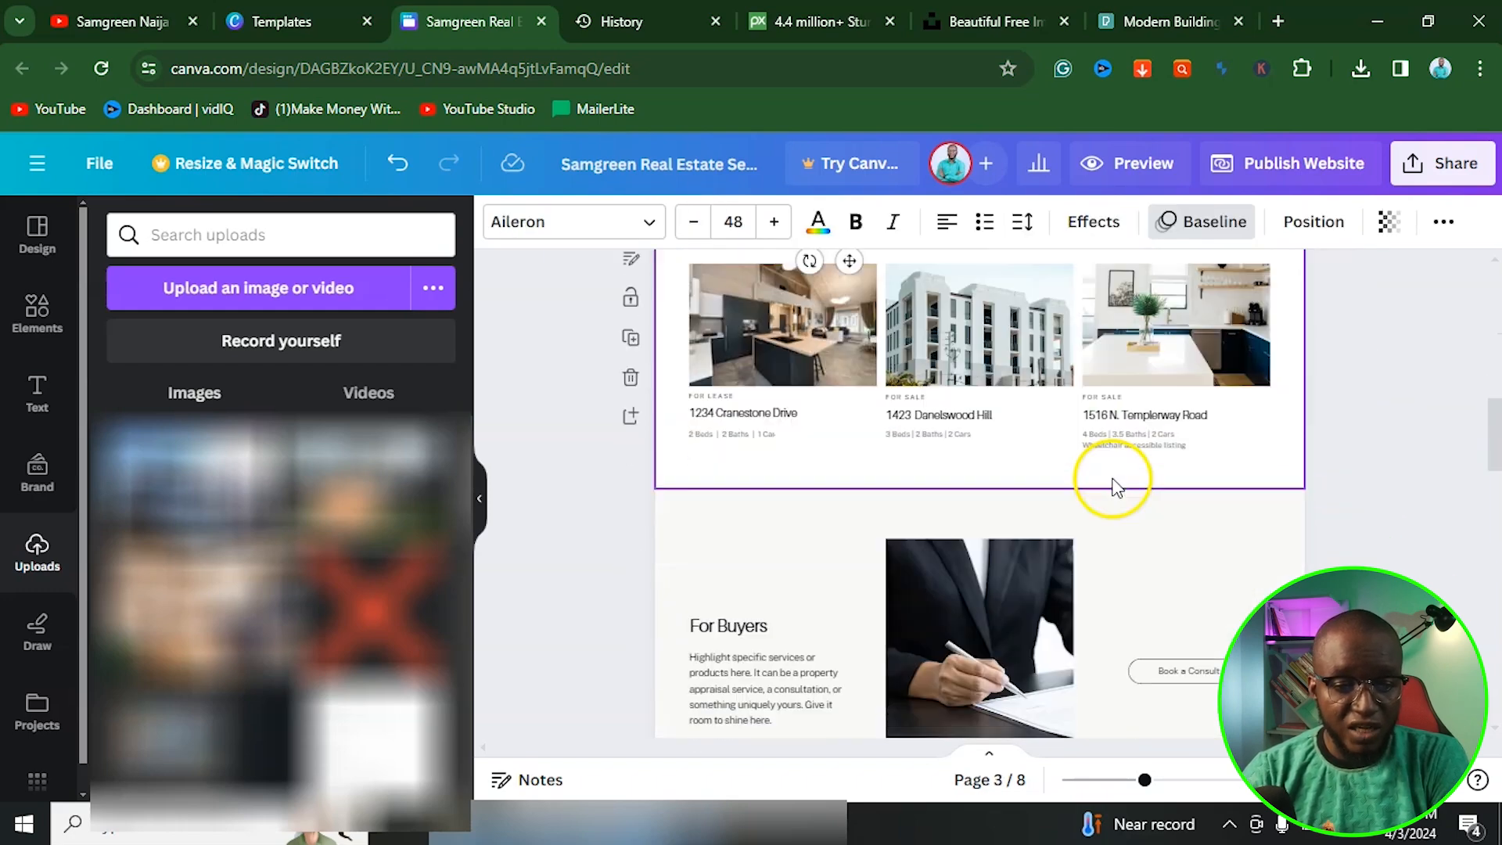
scroll(1034, 509, "down", 4)
scroll(1034, 509, "down", 15)
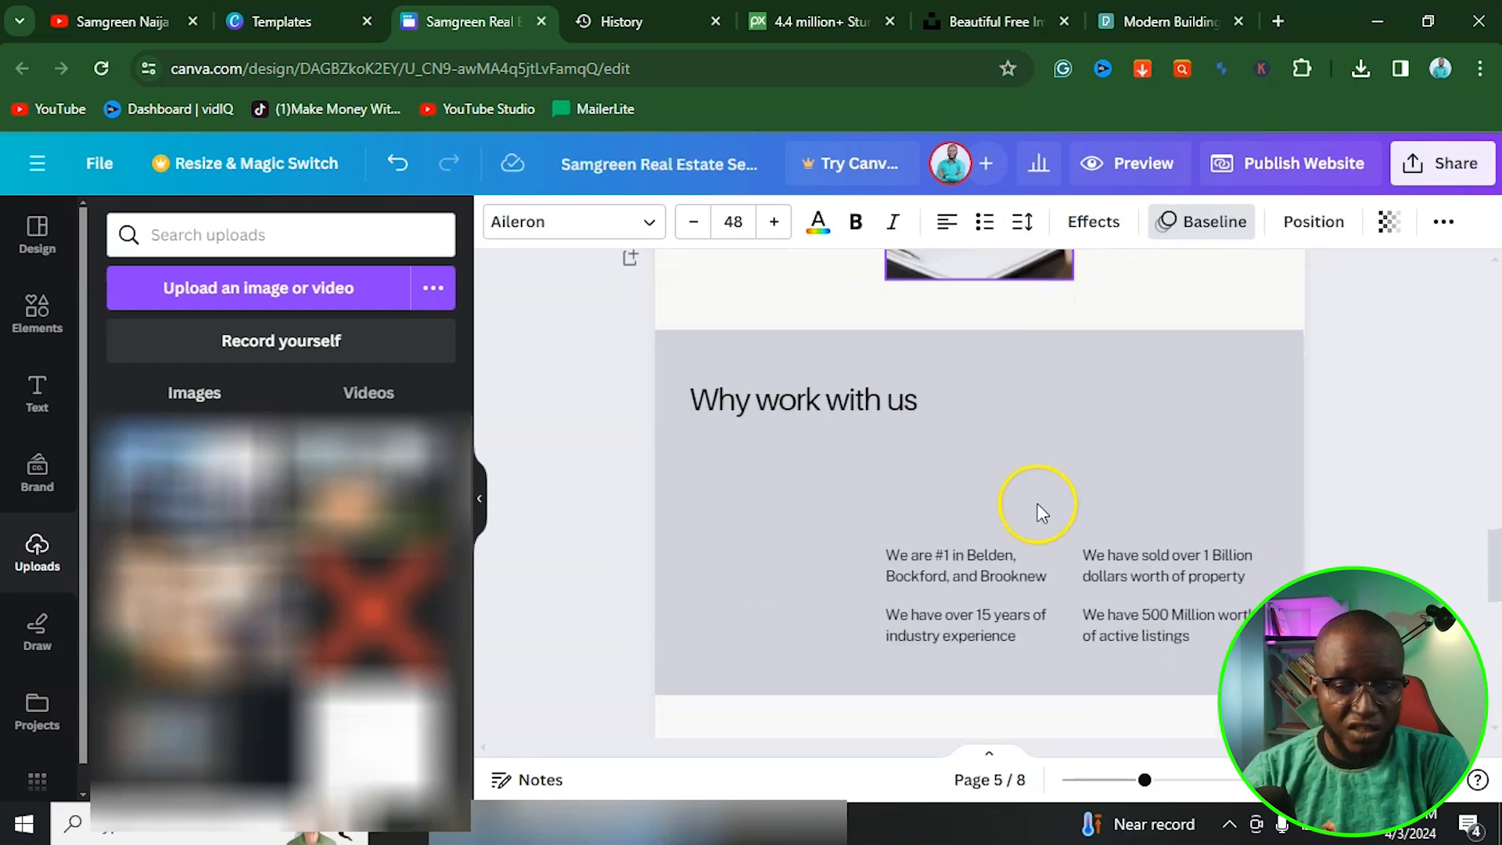
left_click(1085, 600)
left_click(1134, 604)
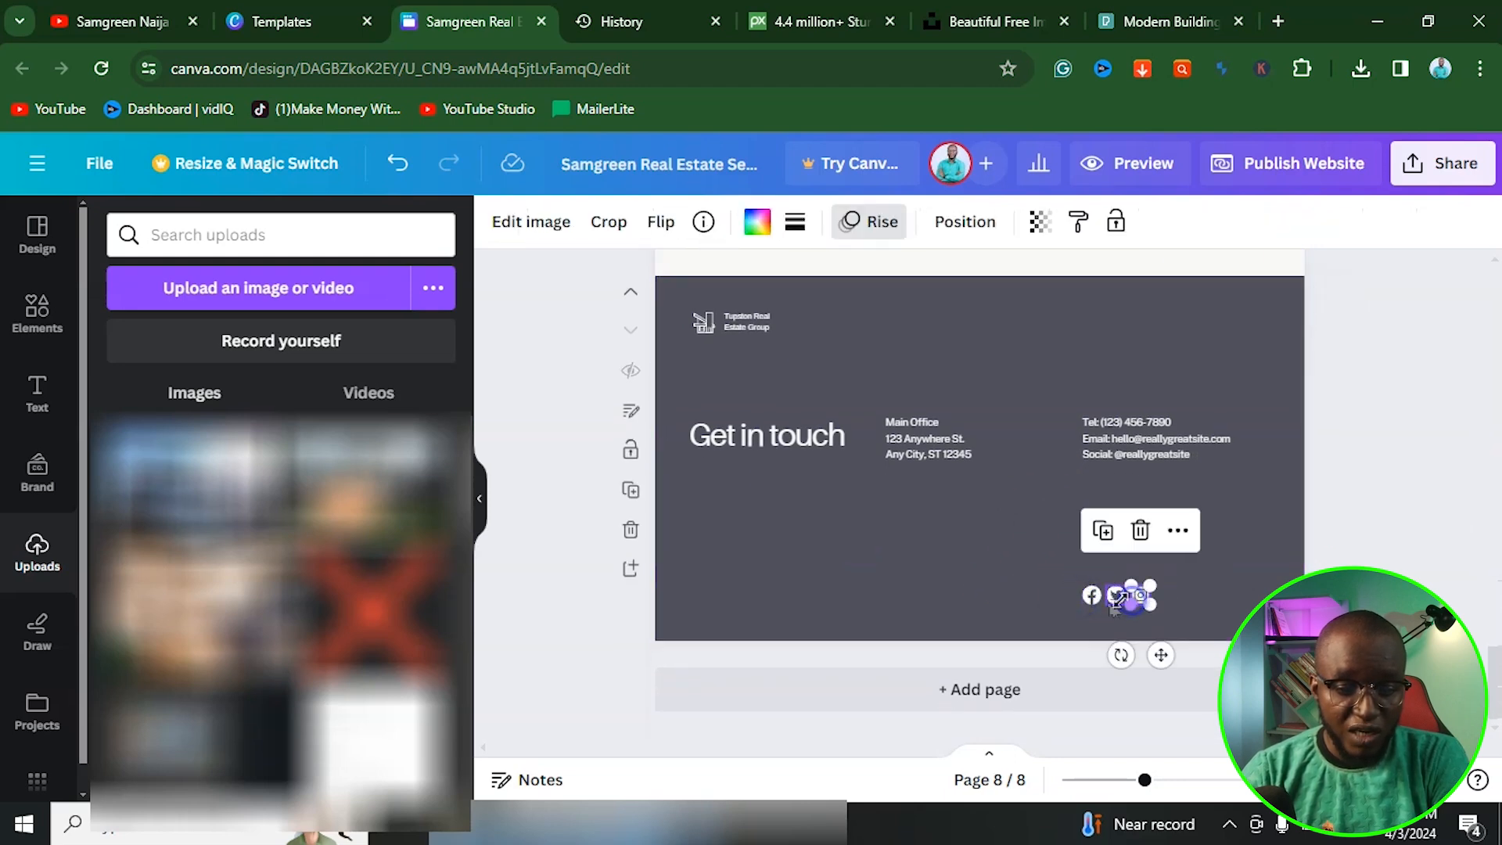
left_click(1090, 596)
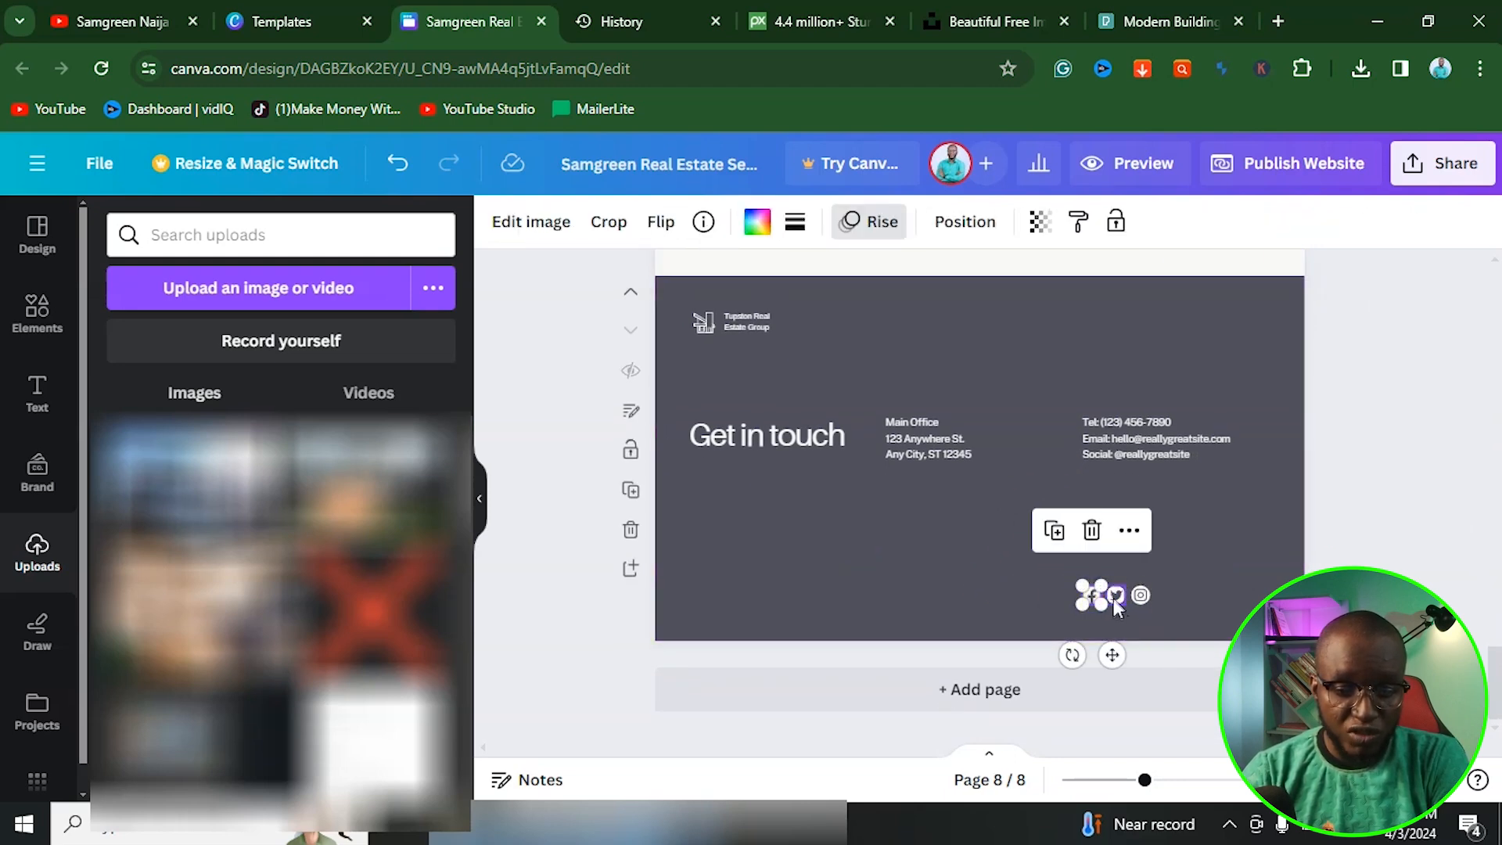
left_click(1116, 595)
left_click(1202, 552)
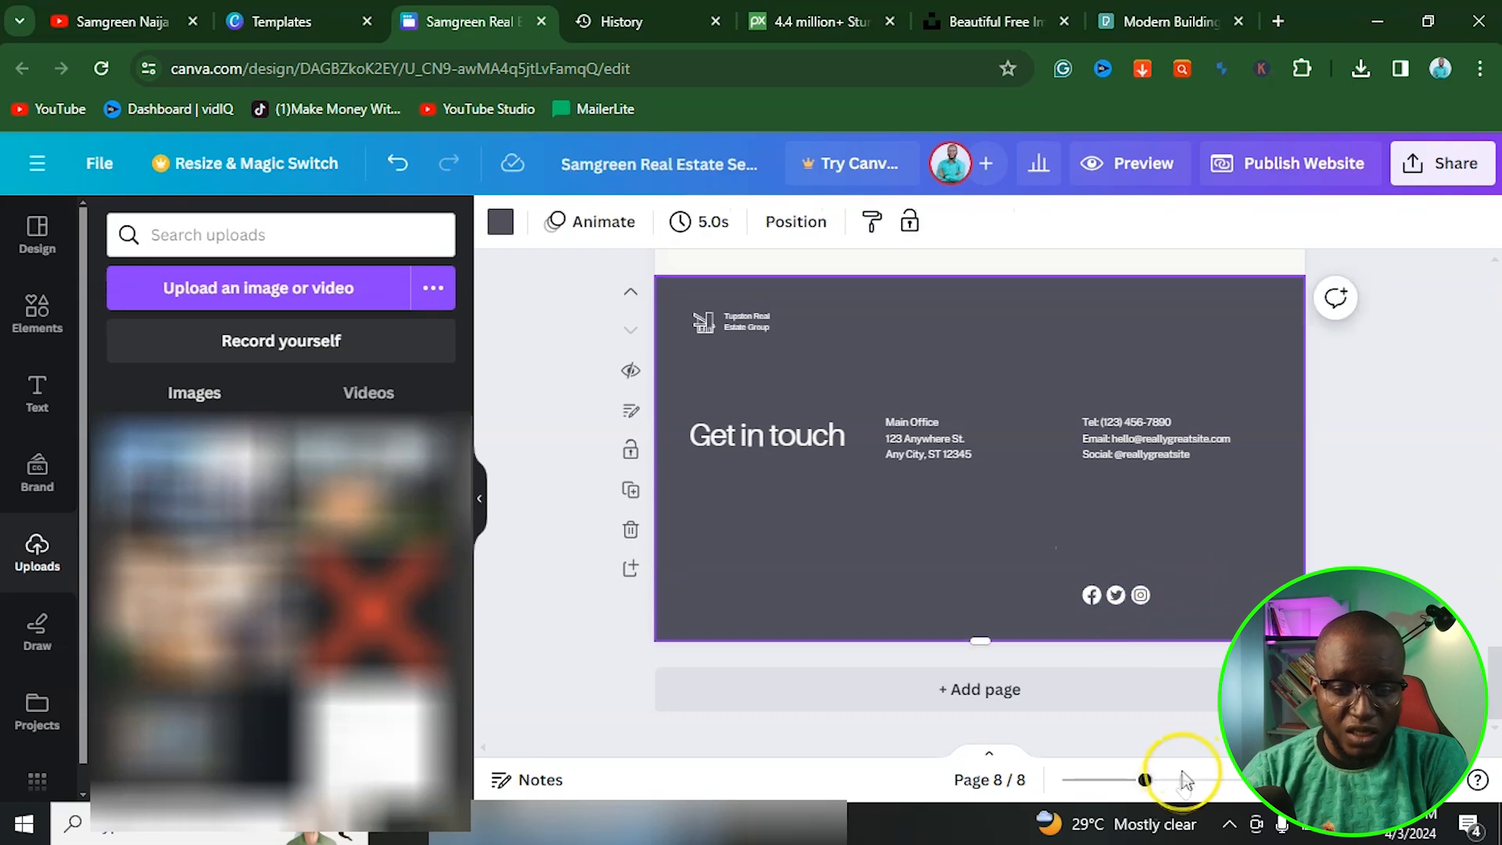
left_click_drag(1186, 780, 1194, 781)
left_click(1120, 529)
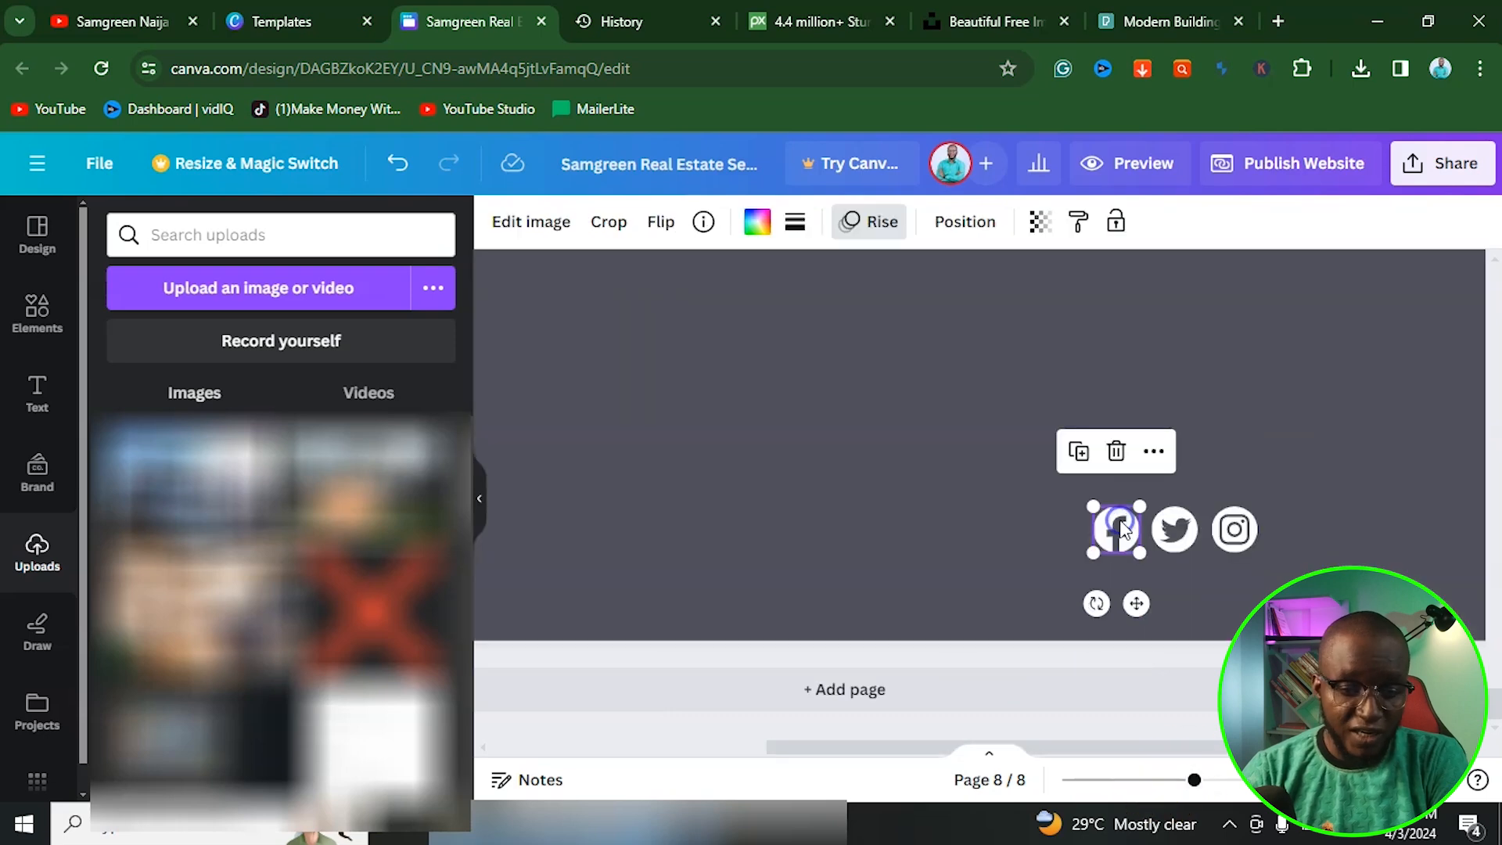
left_click(1158, 454)
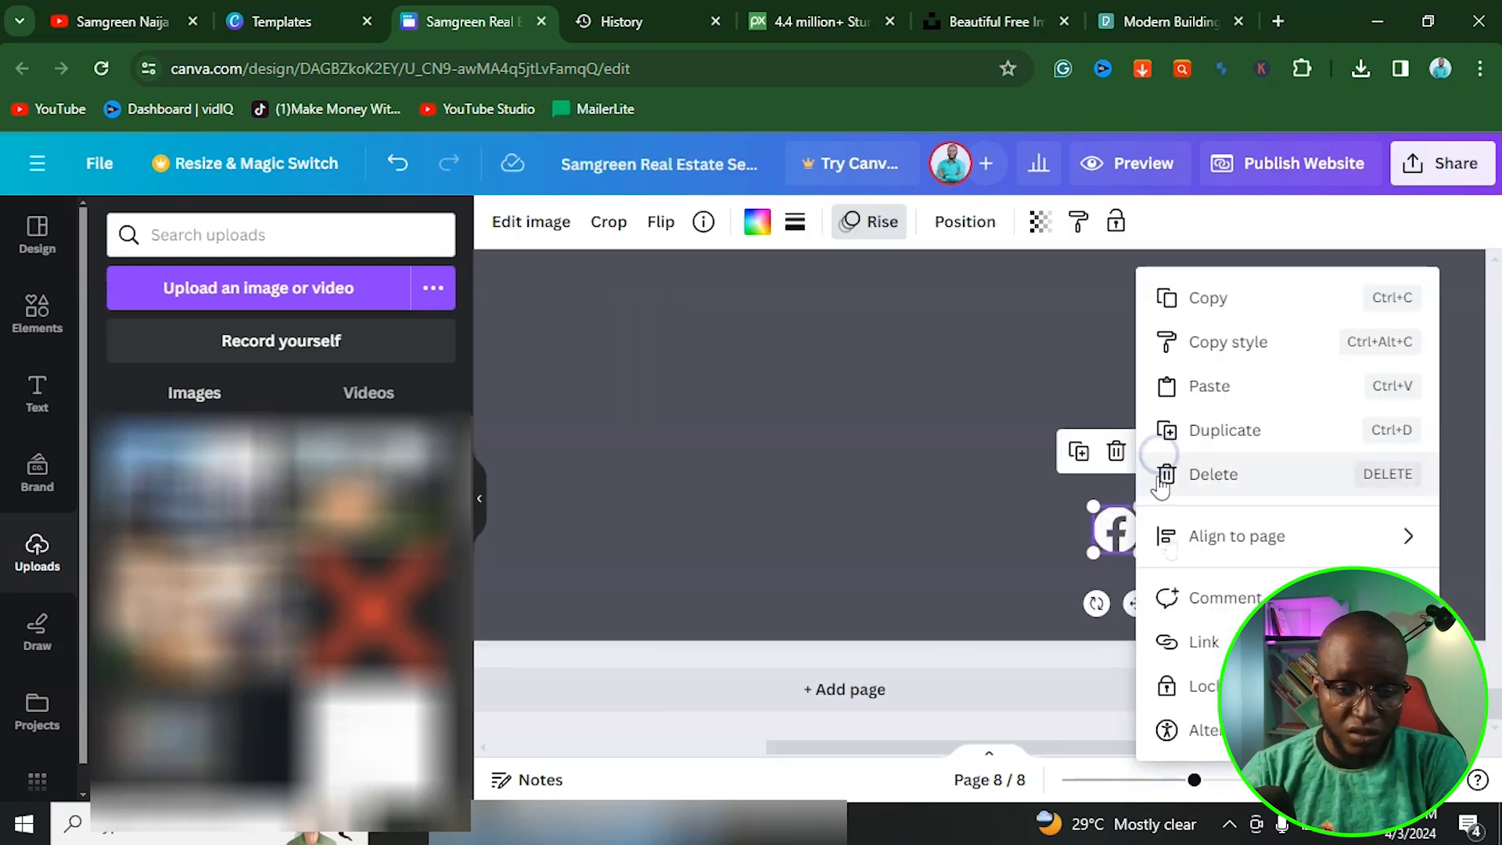
left_click(1209, 643)
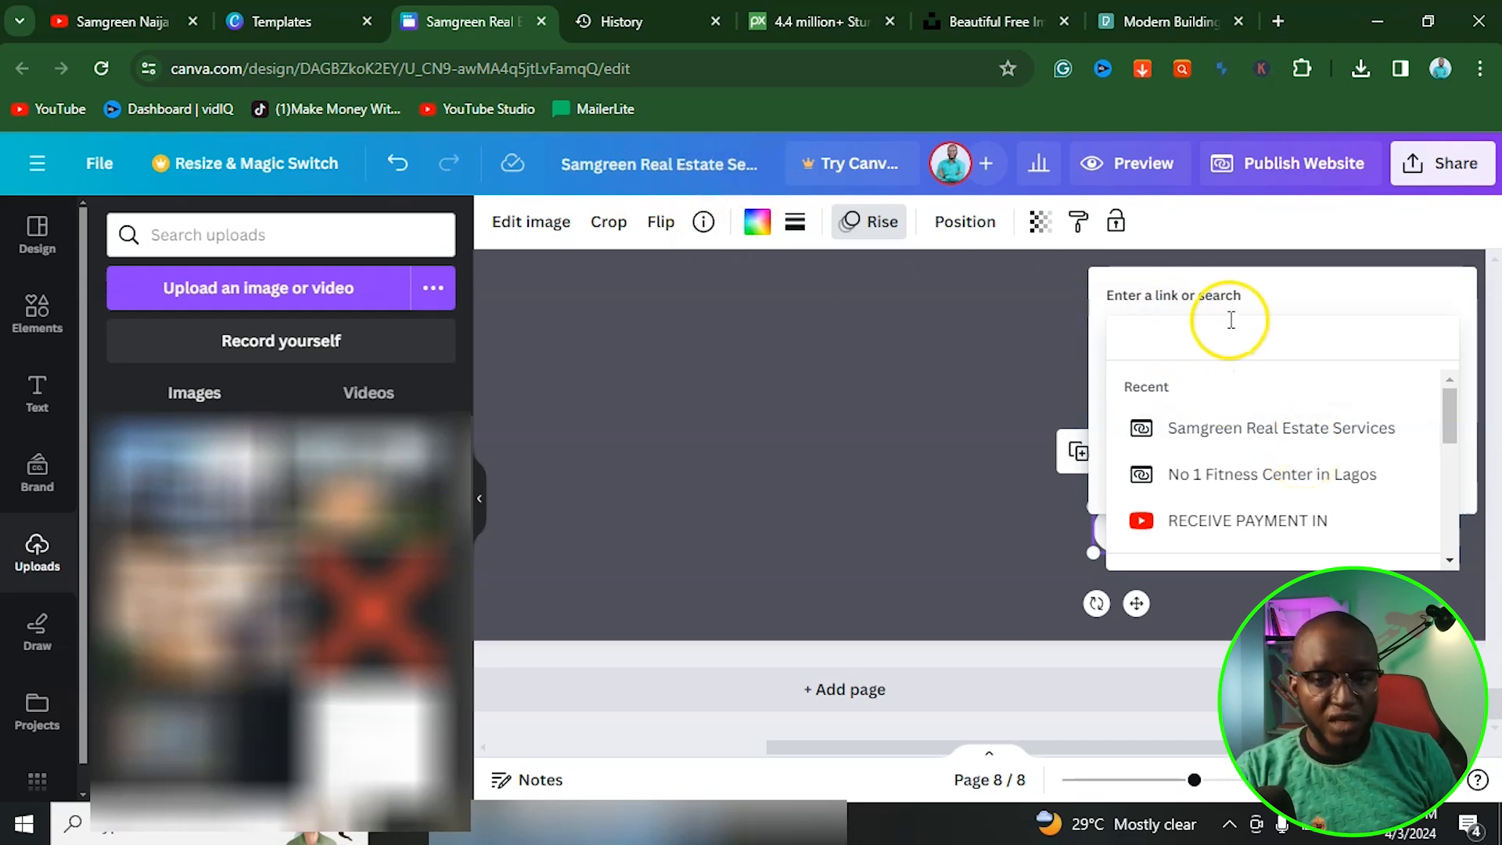
type("https://www.youtube.com/channel/UCfRGWpob4l031y-7RERSDJQ")
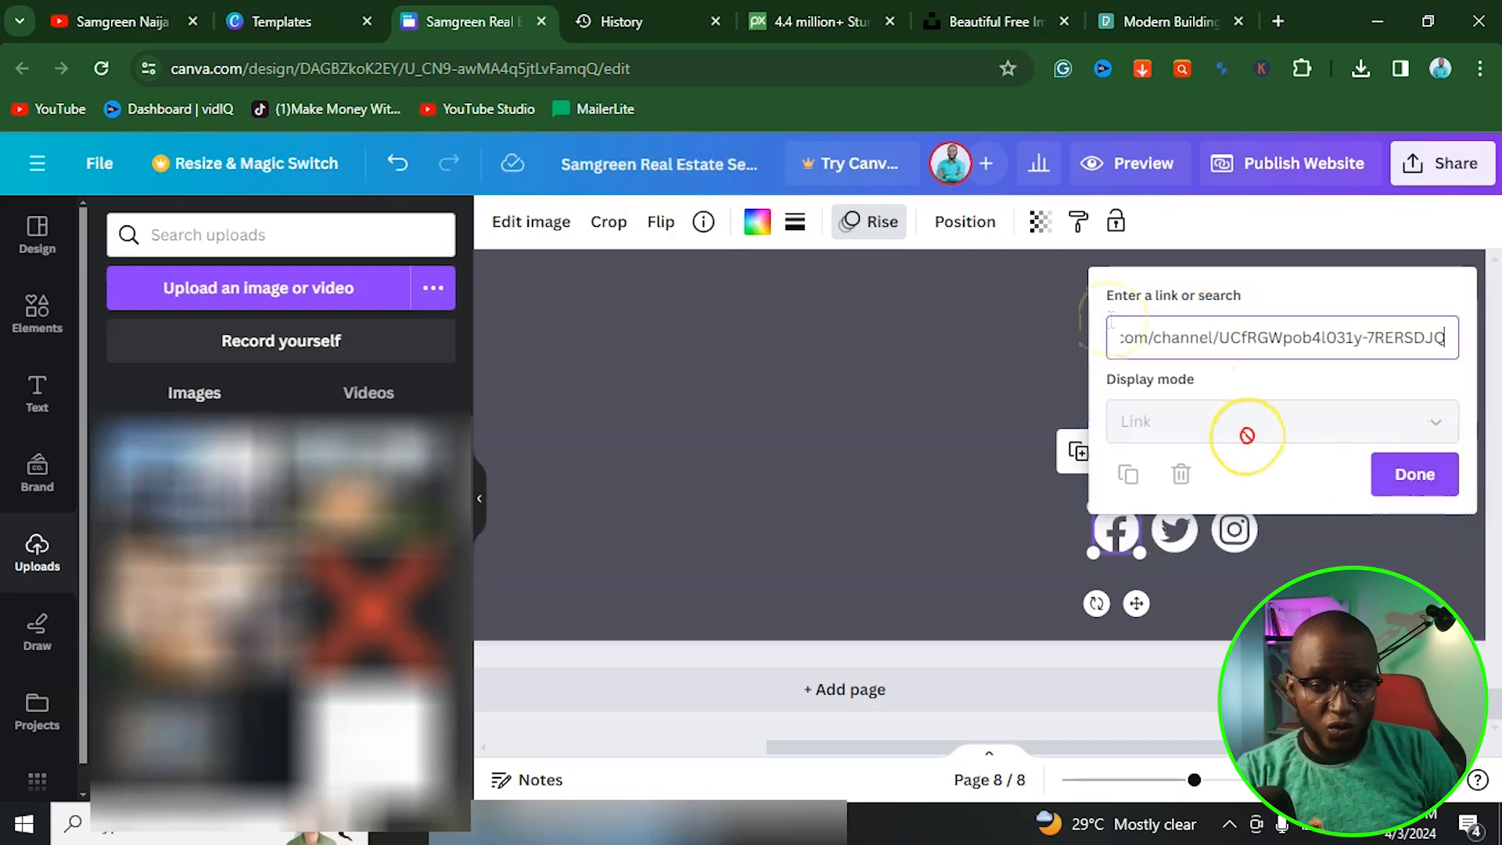
left_click(1415, 474)
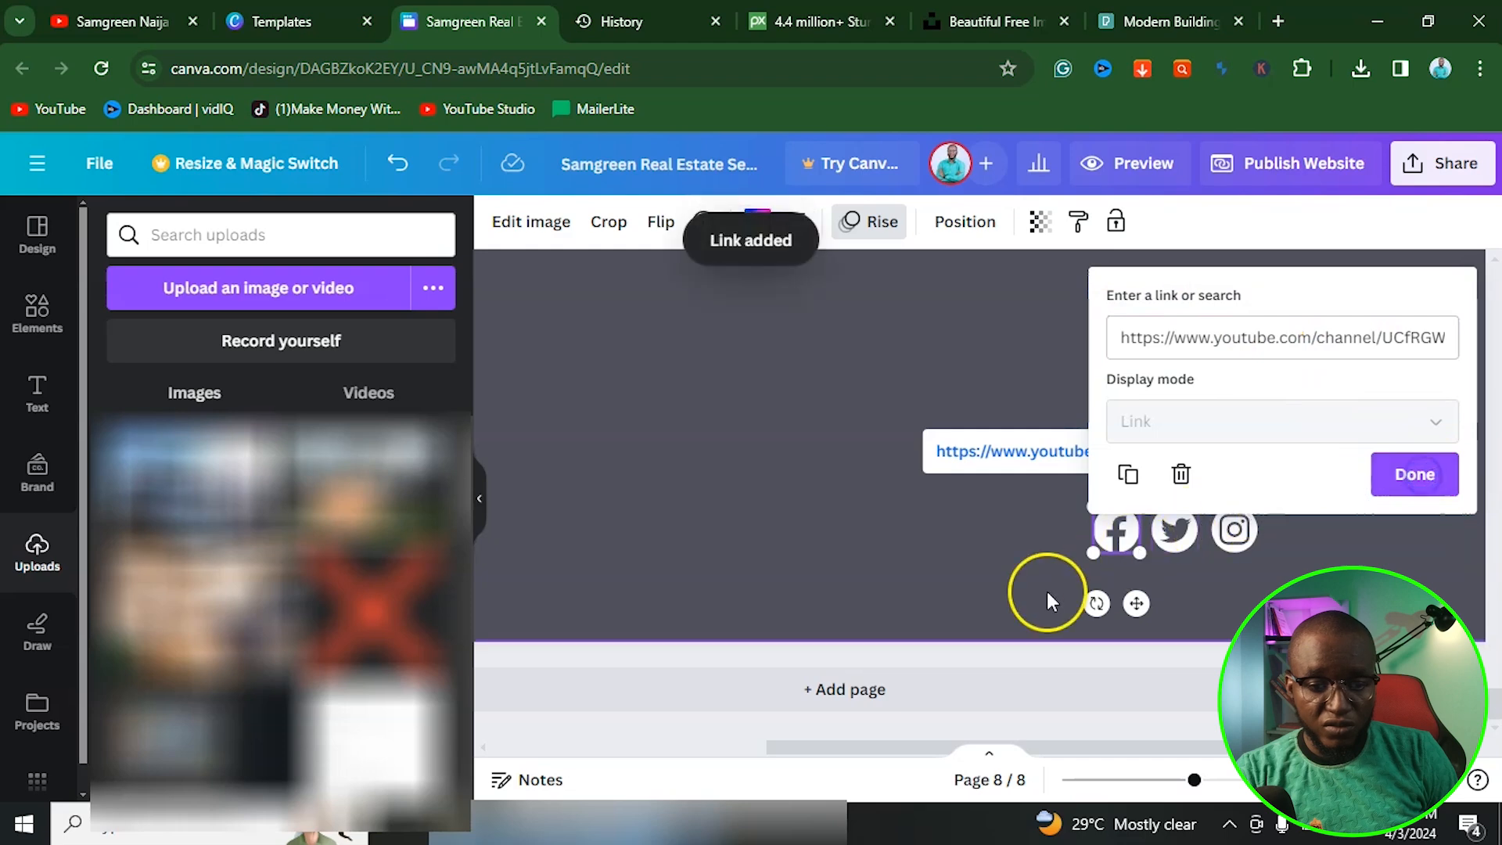
left_click(954, 541)
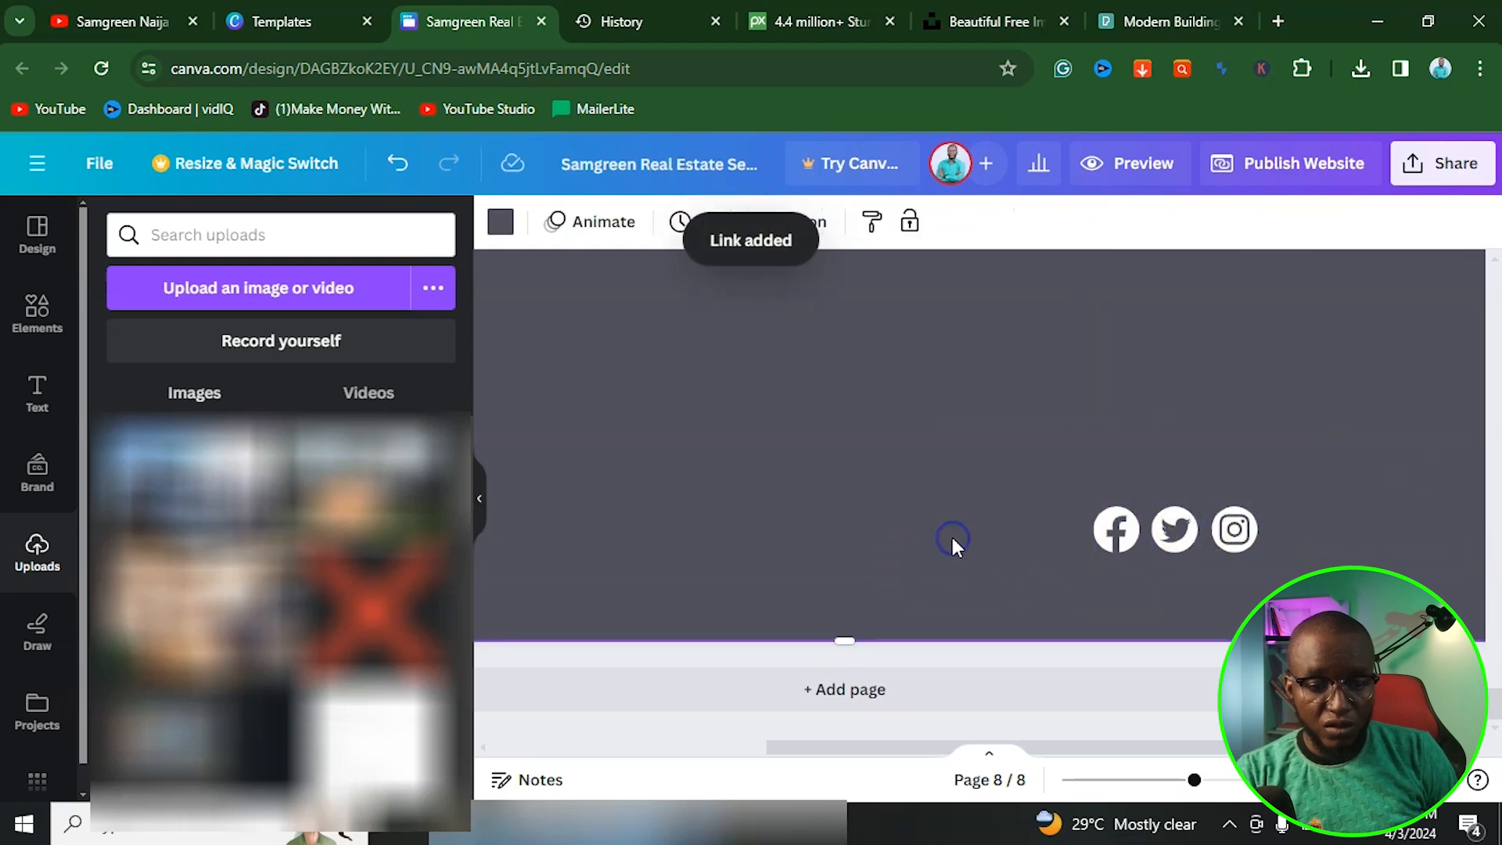
Preview the website without navigation, look through its sections down to the client testimonials, and close the preview.
scroll(832, 538, "up", 3)
left_click_drag(1183, 794, 1148, 792)
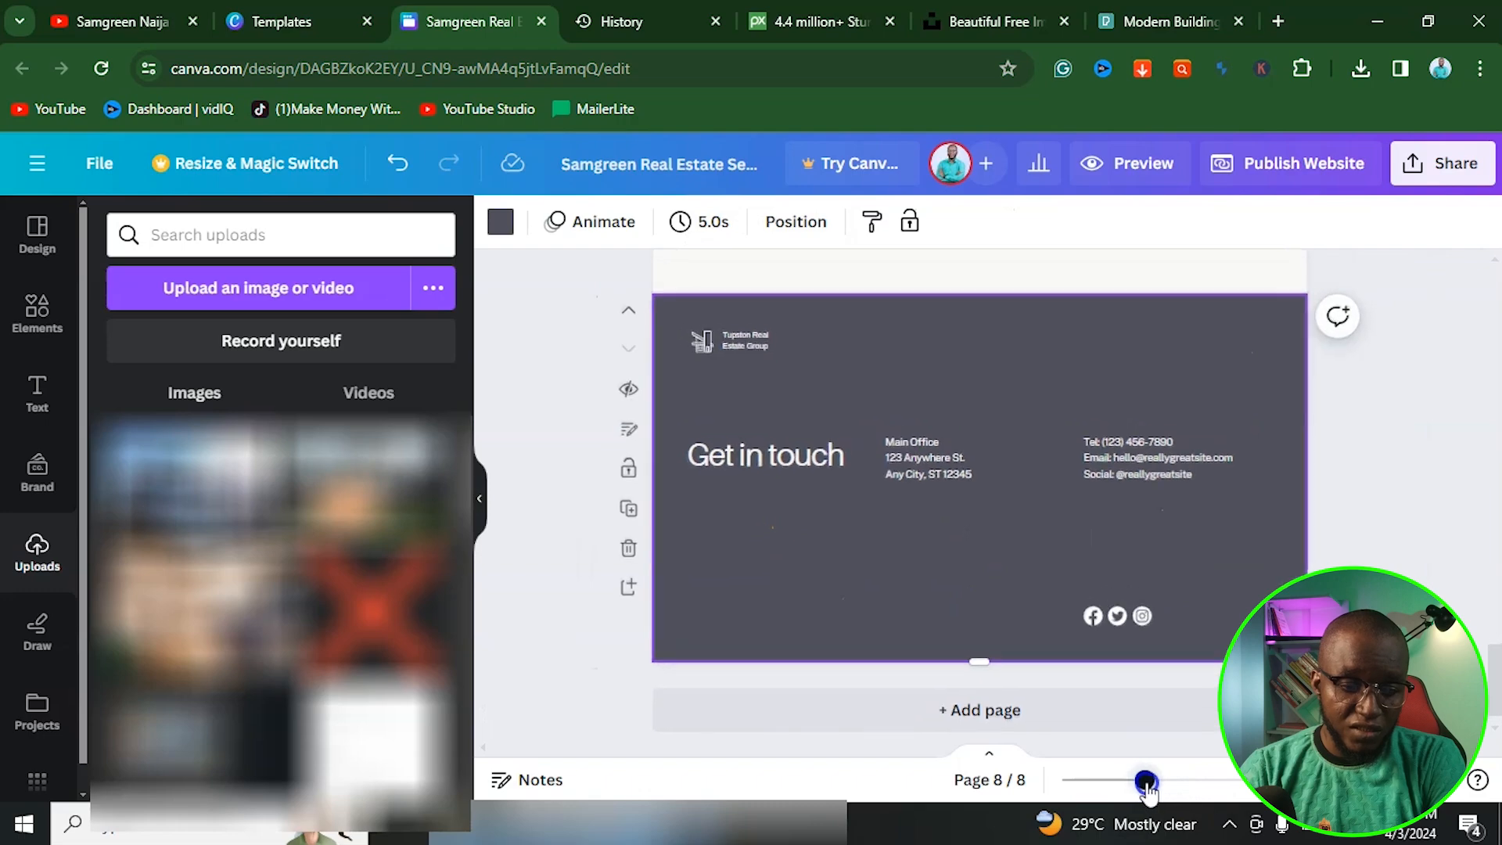
scroll(1246, 490, "up", 20)
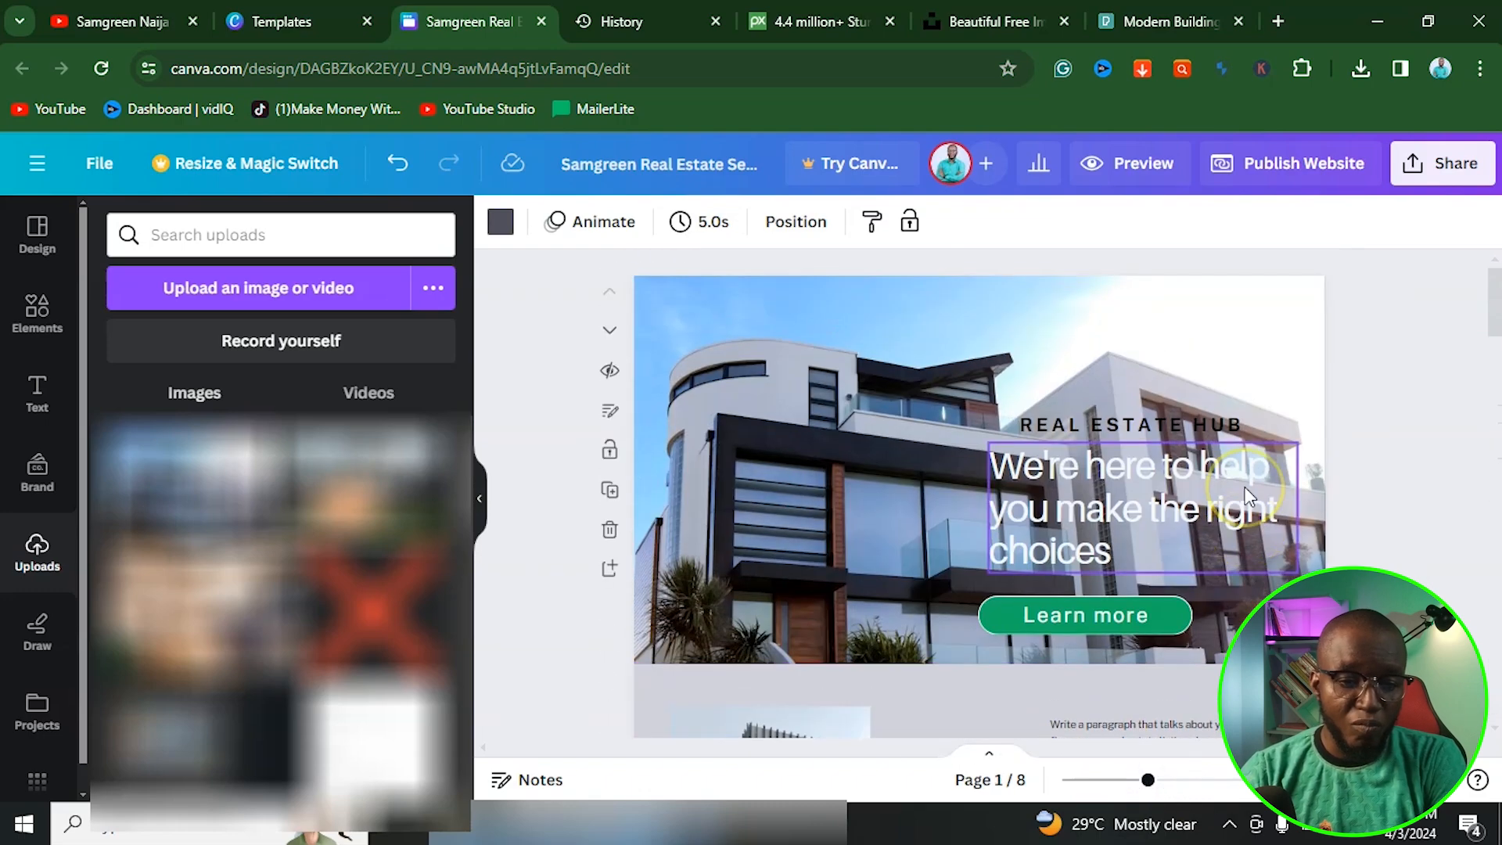
left_click(837, 295)
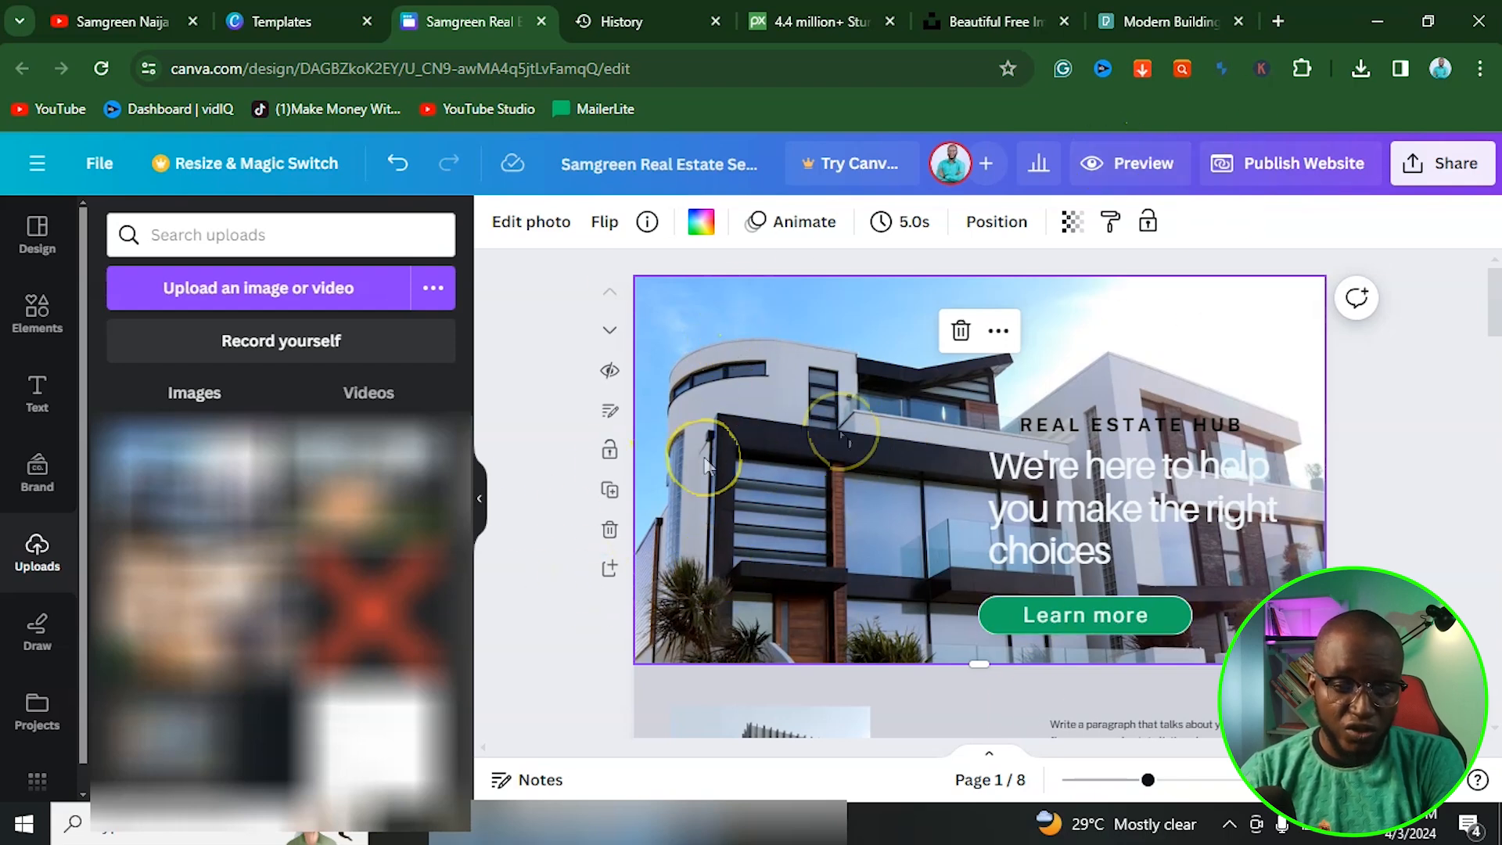
left_click(1113, 174)
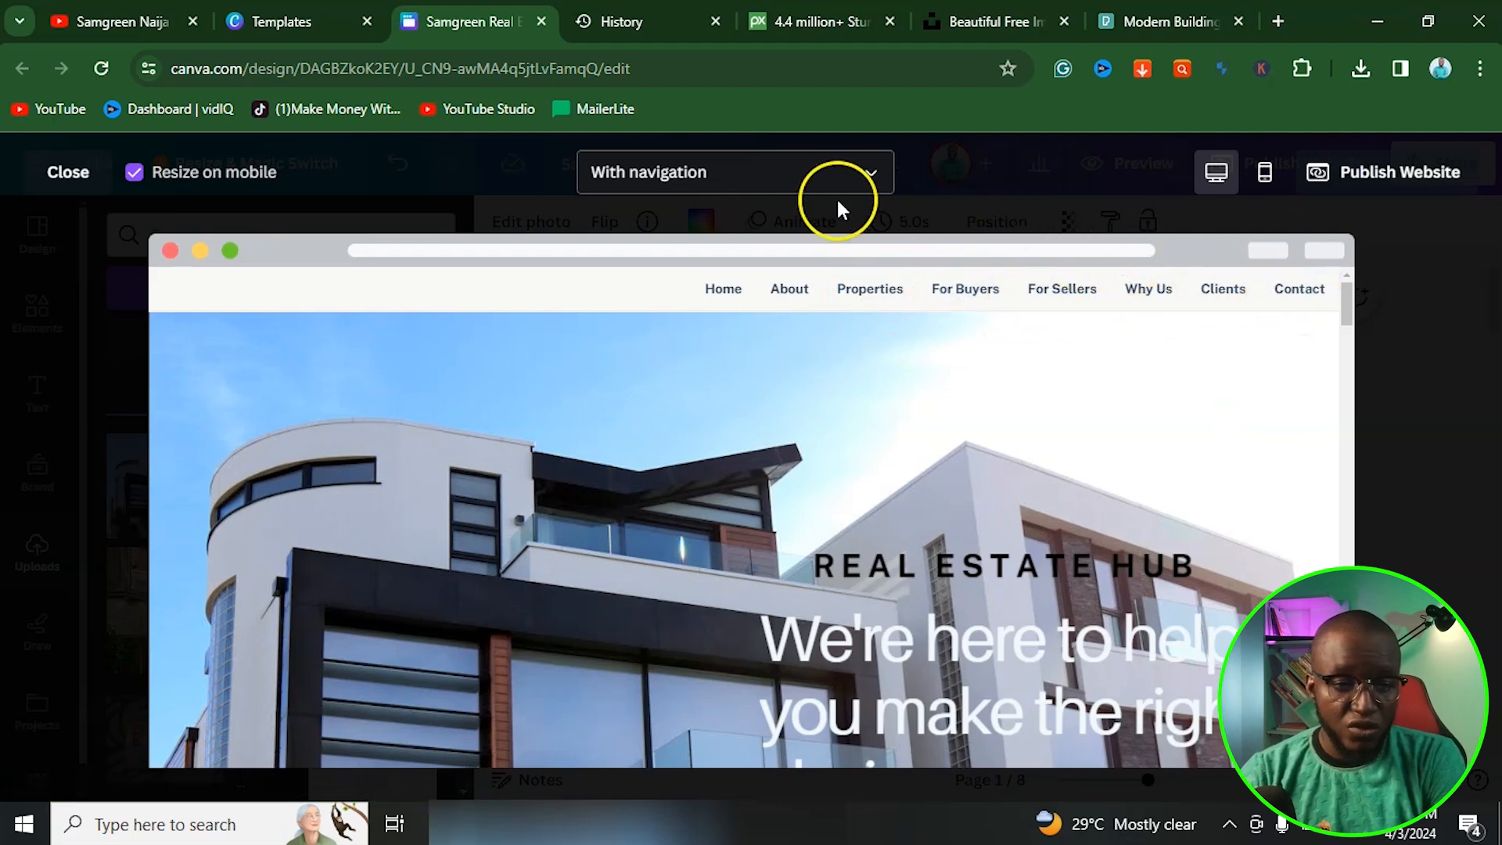
left_click(845, 174)
left_click(745, 239)
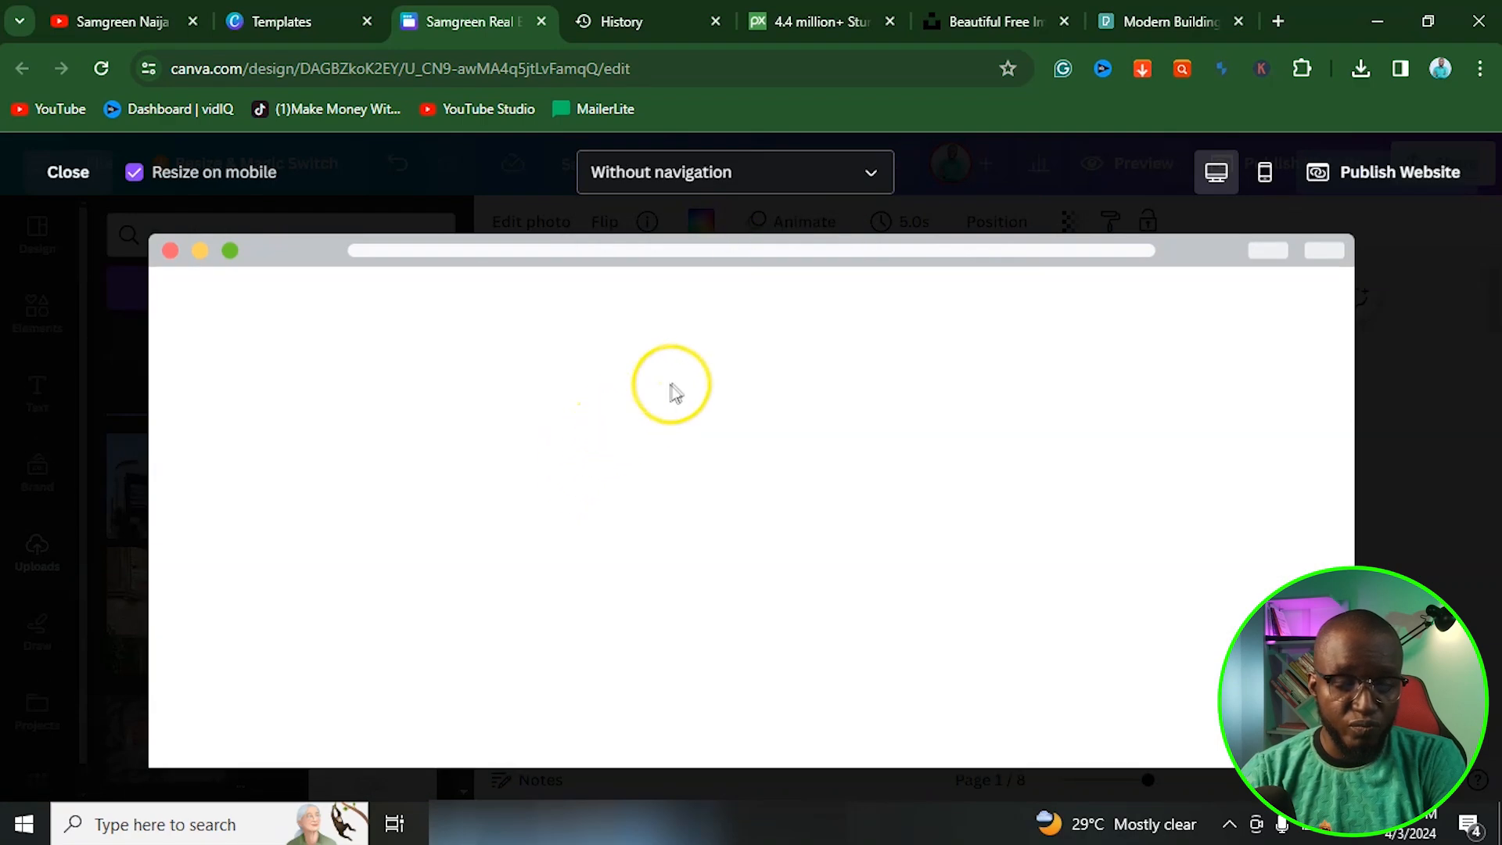
scroll(963, 510, "down", 8)
scroll(964, 509, "down", 10)
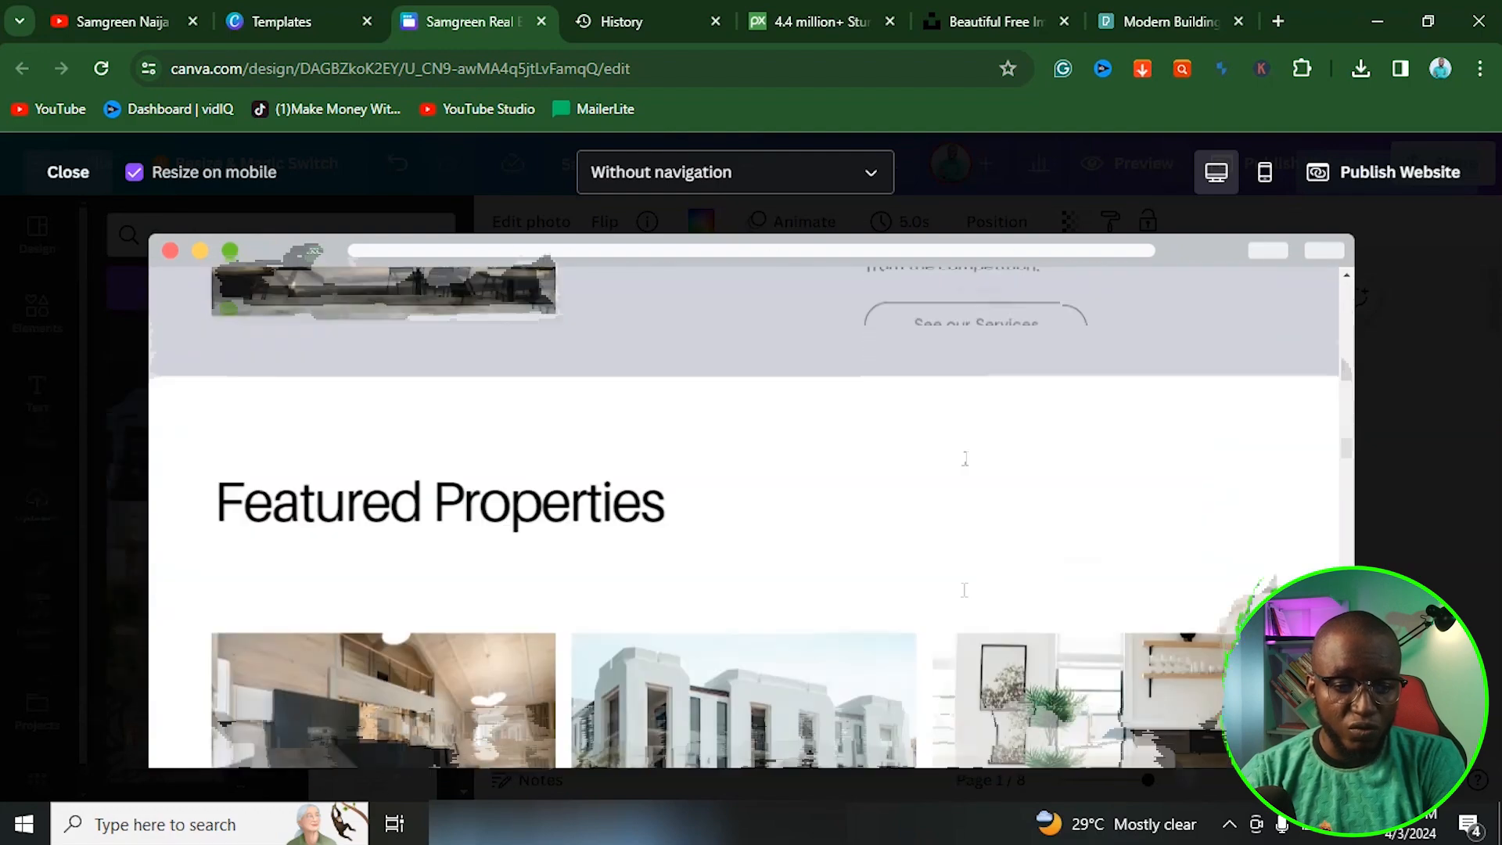
scroll(965, 510, "down", 10)
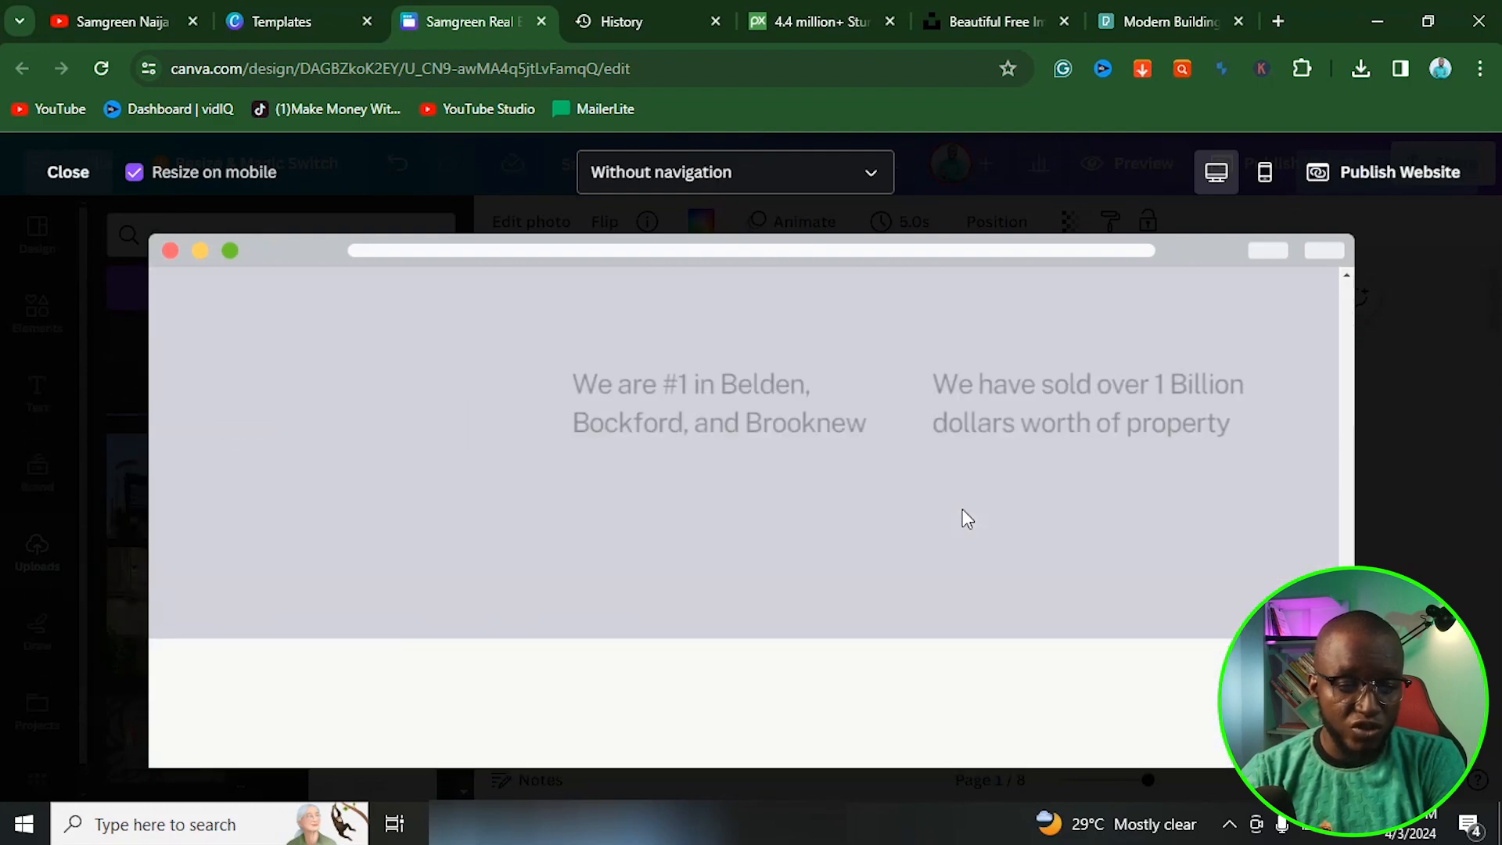
scroll(967, 518, "down", 4)
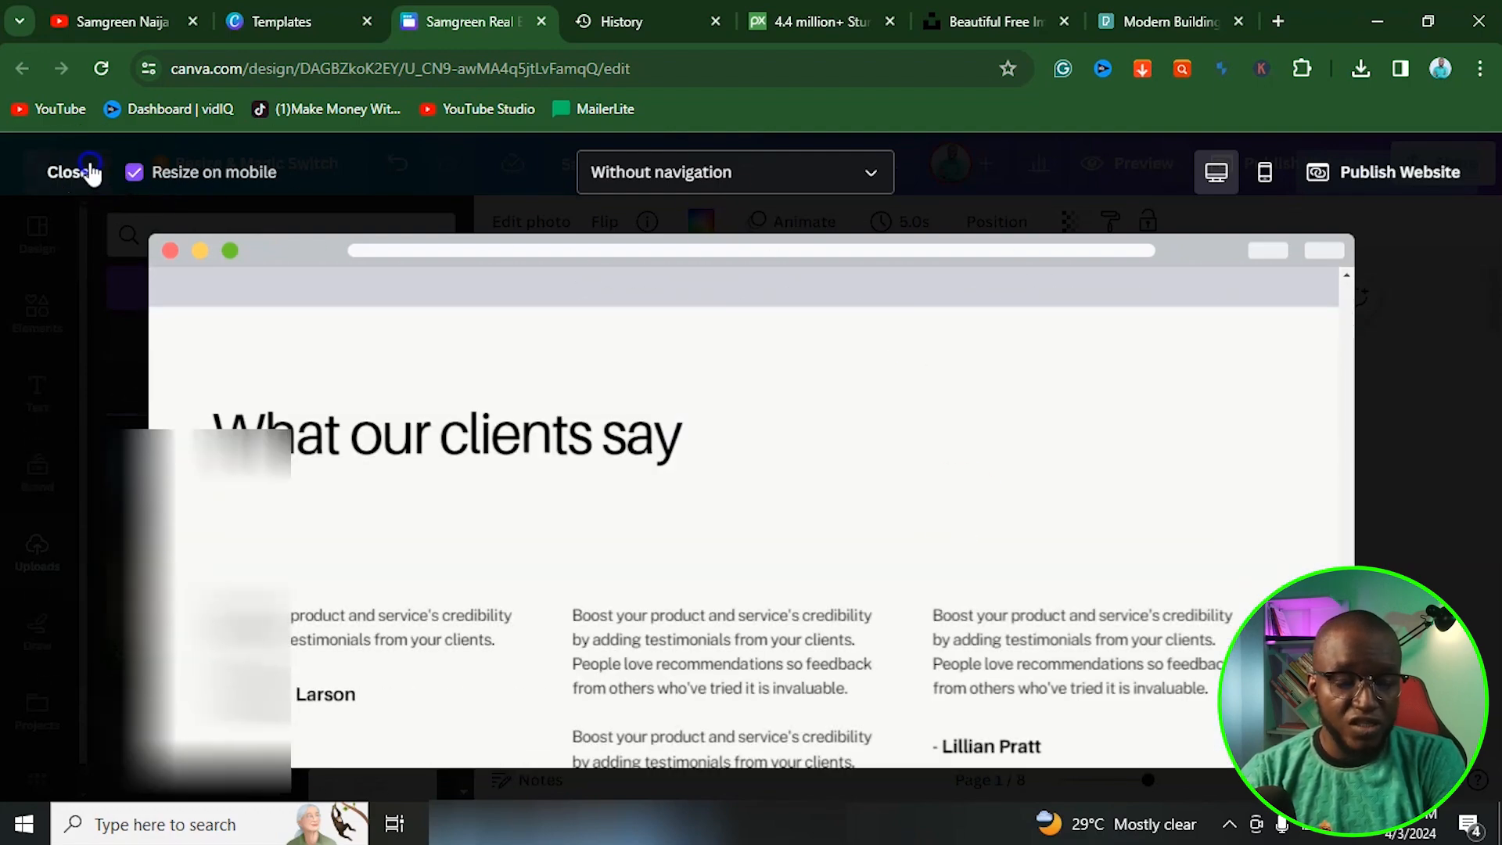
left_click(74, 172)
Preview the website again with the navigation menu turned on, and return to the editor.
scroll(1063, 541, "up", 10)
scroll(1056, 540, "down", 3)
scroll(1058, 544, "down", 10)
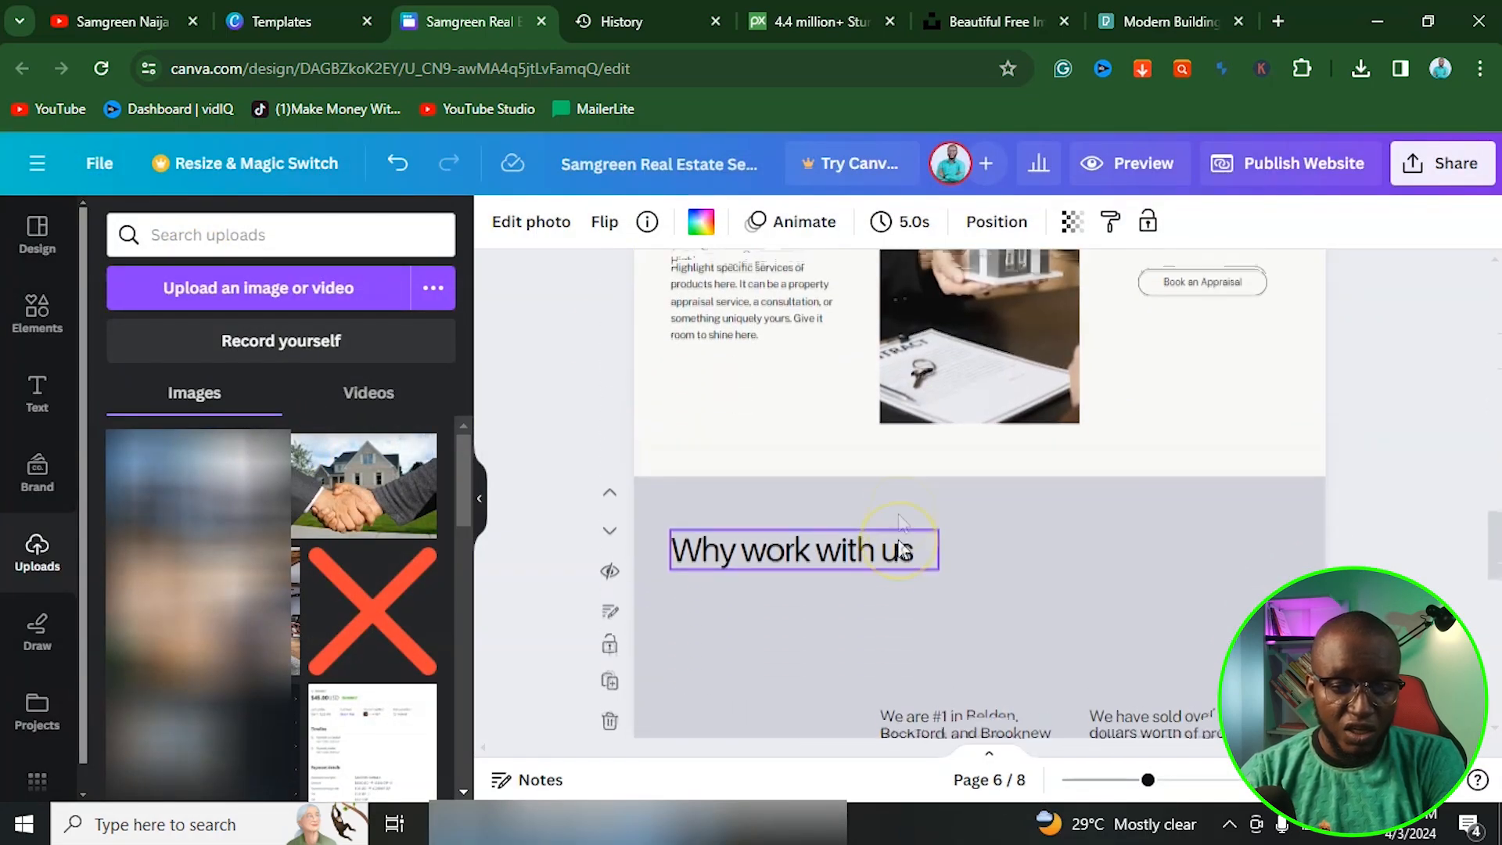
scroll(898, 540, "up", 9)
left_click(1132, 159)
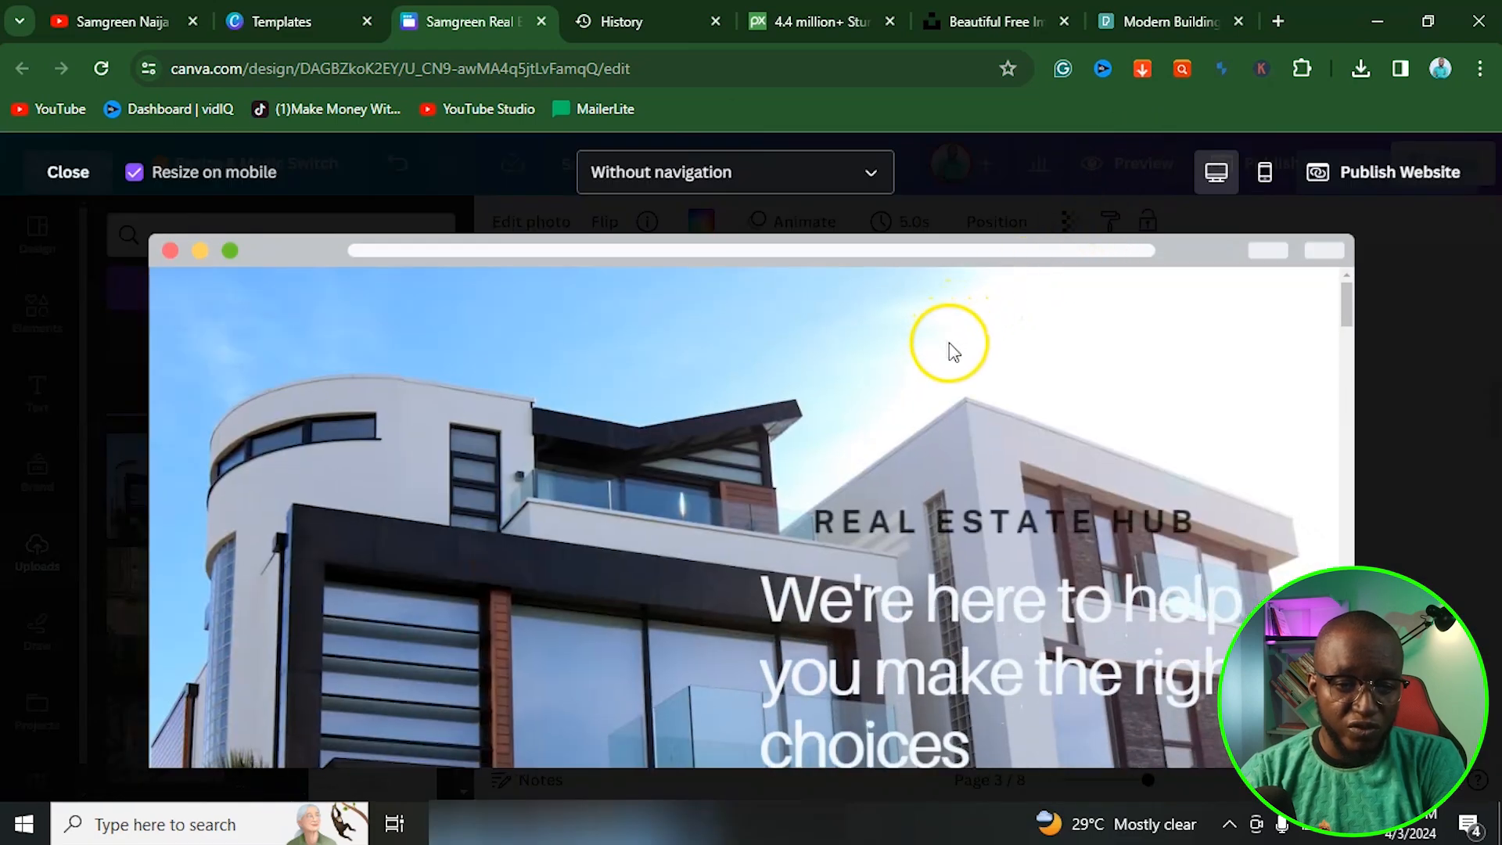
left_click(851, 186)
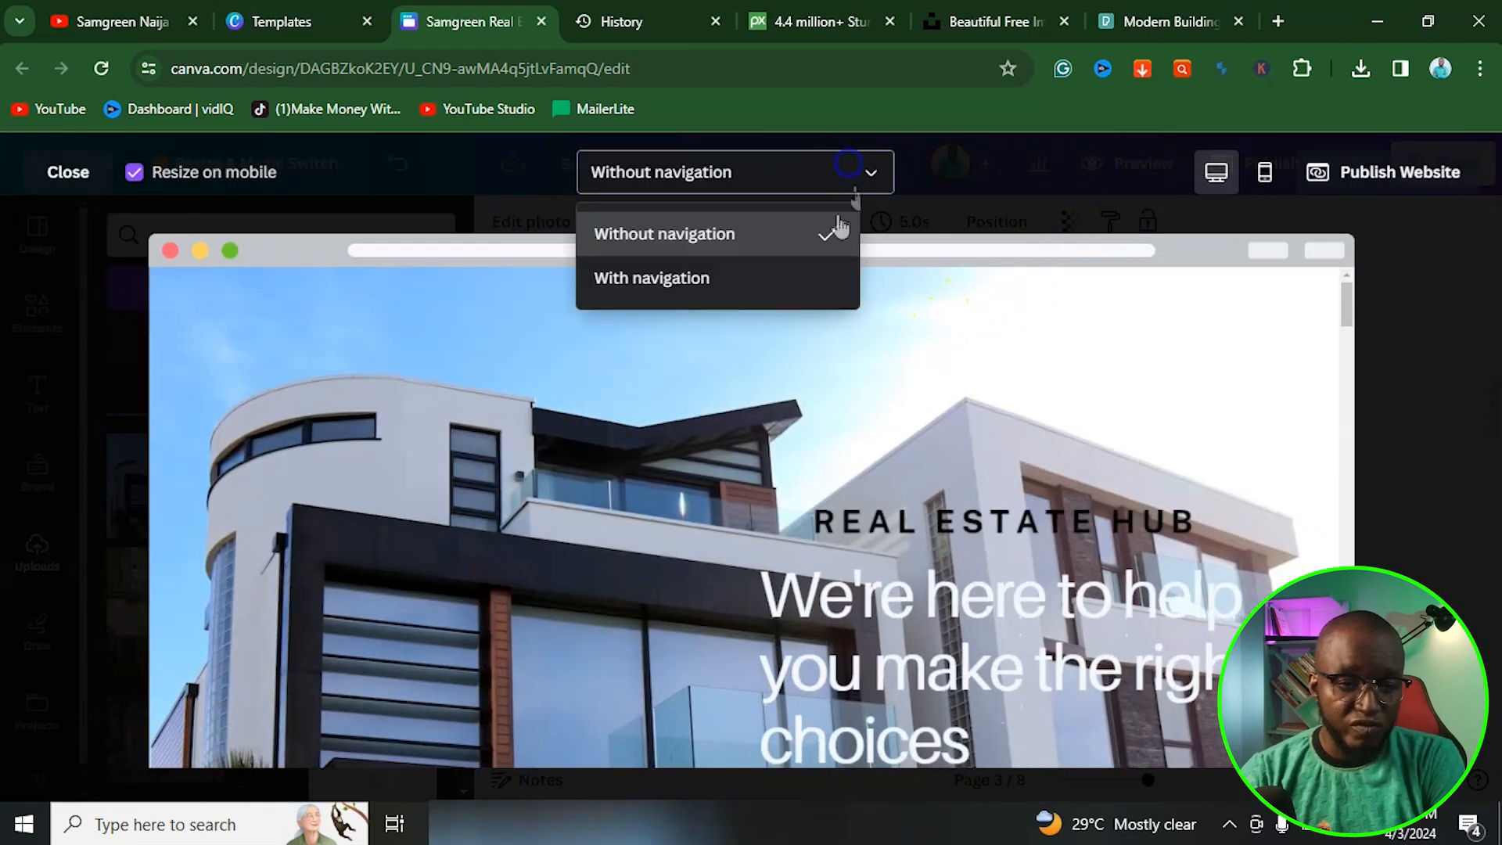
left_click(712, 269)
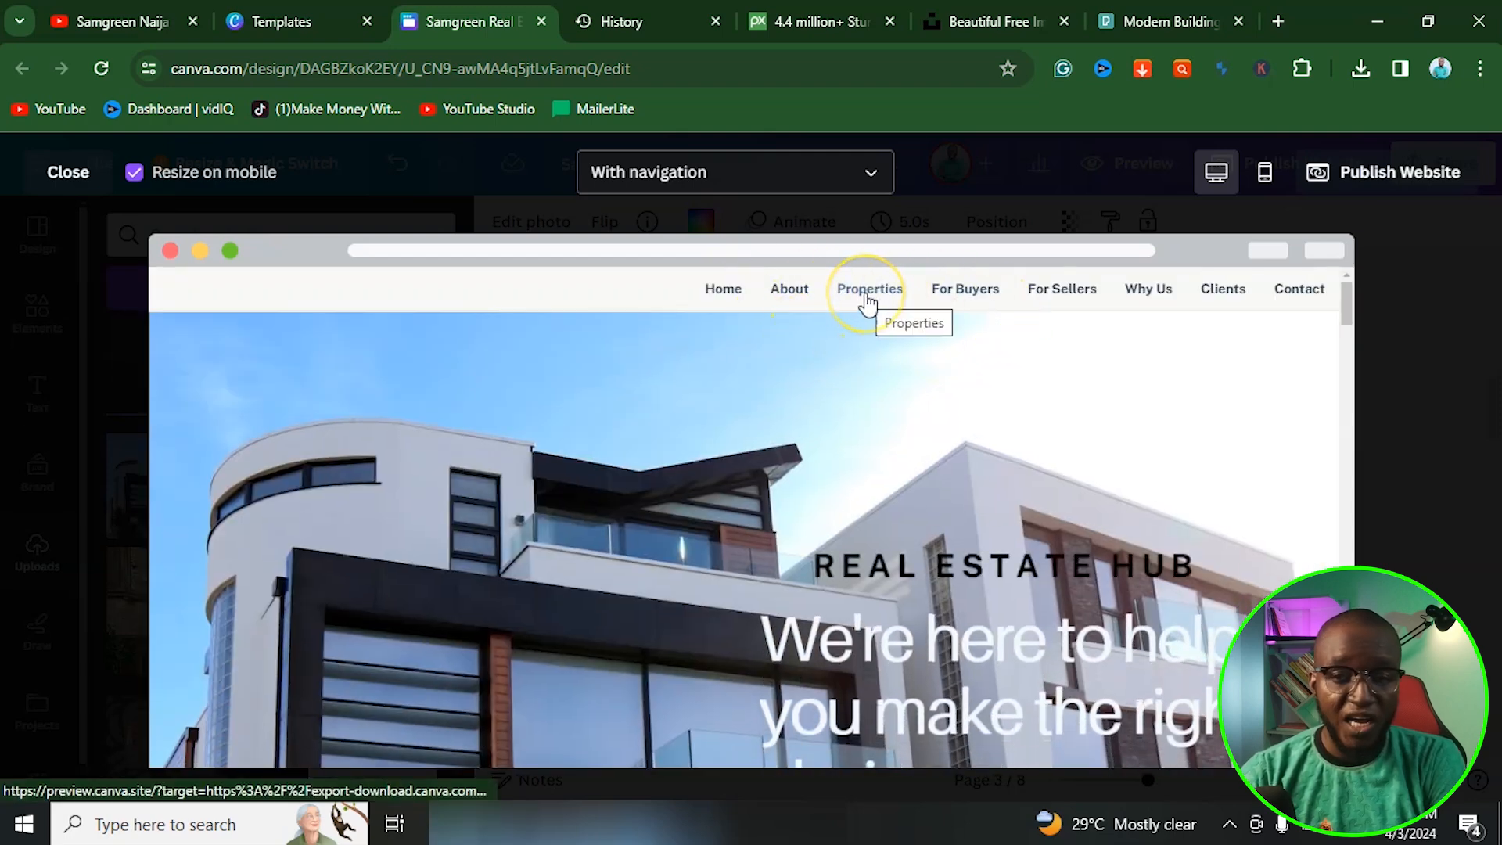
left_click(55, 171)
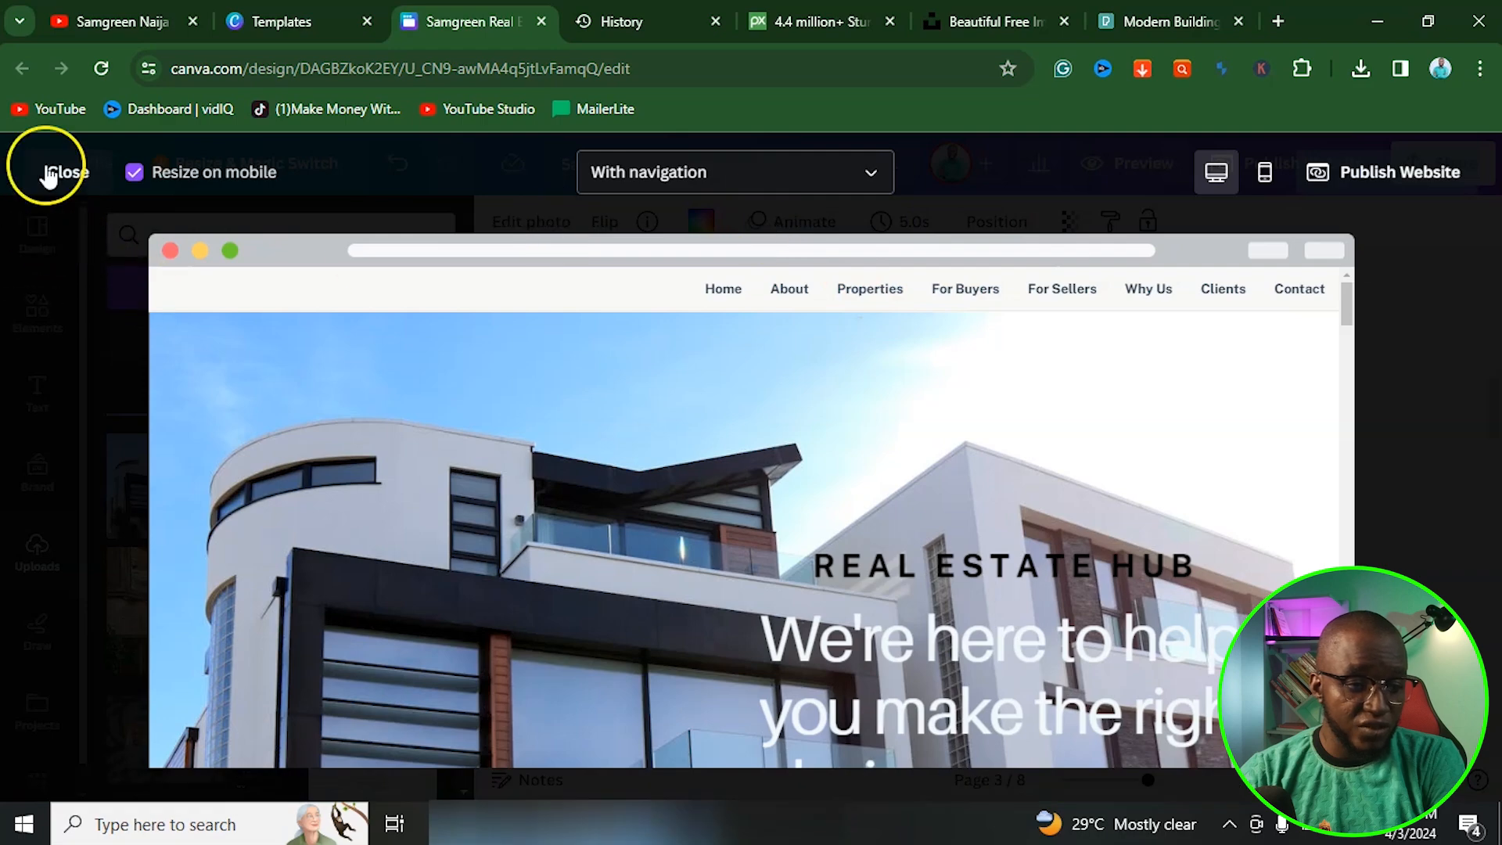
Title the Featured Properties page "Hire us" and check its navigation entry in the website preview.
scroll(776, 520, "down", 1)
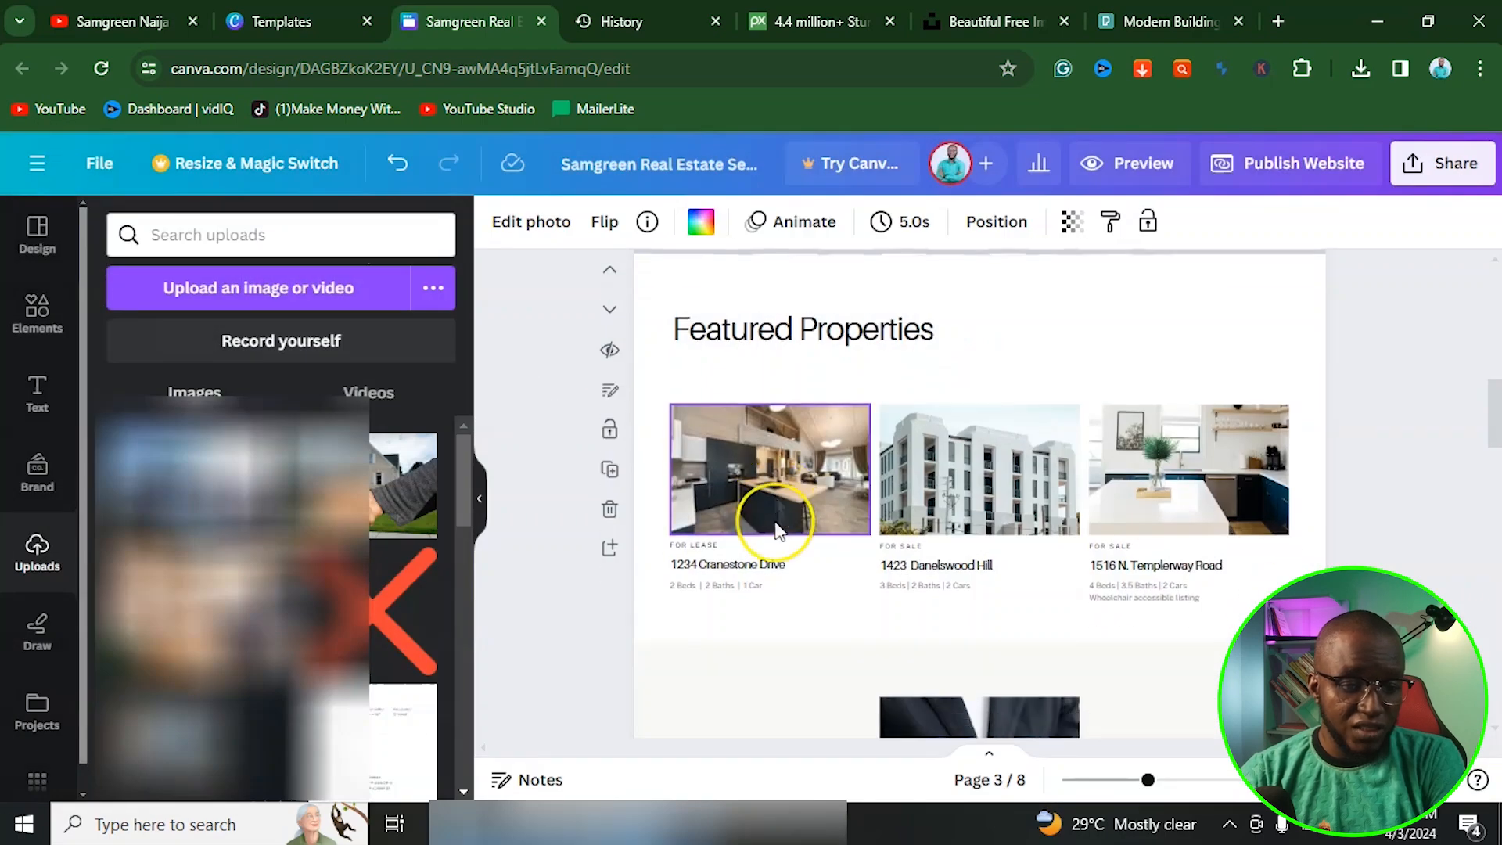
scroll(777, 519, "up", 10)
scroll(776, 519, "down", 10)
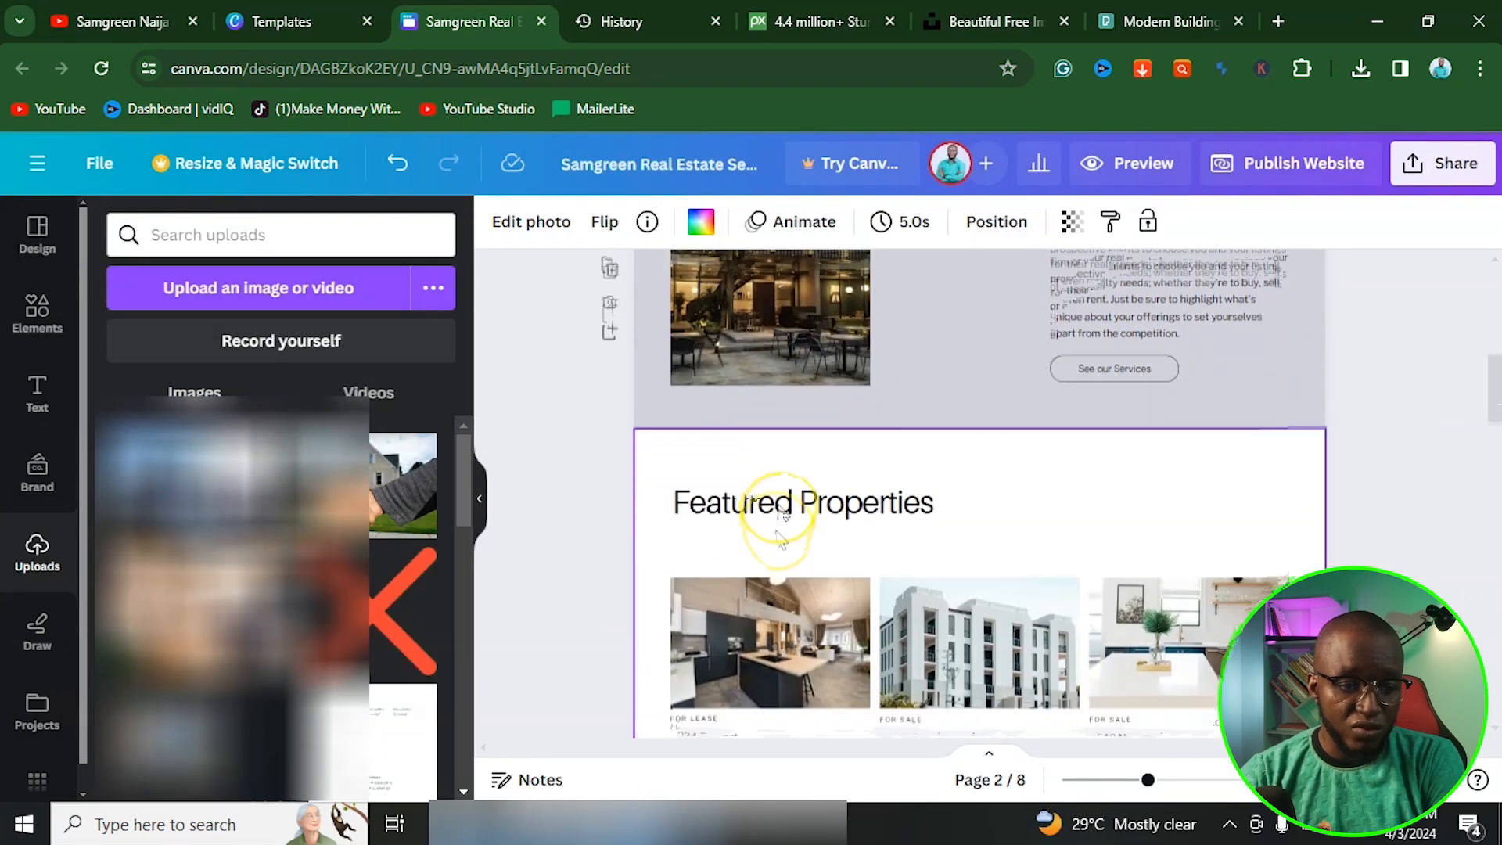
left_click(1107, 433)
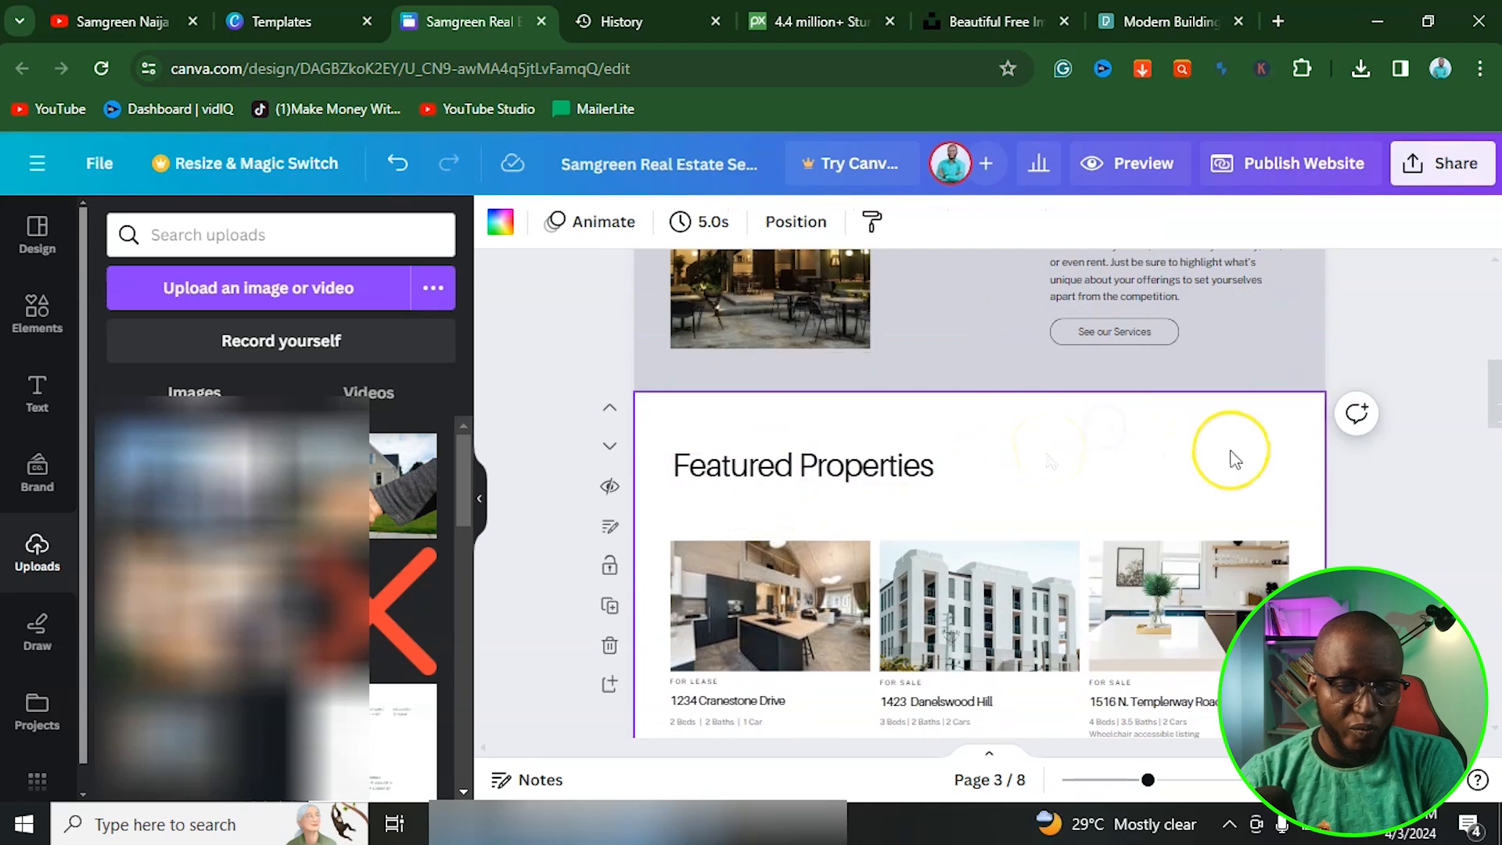
left_click(611, 528)
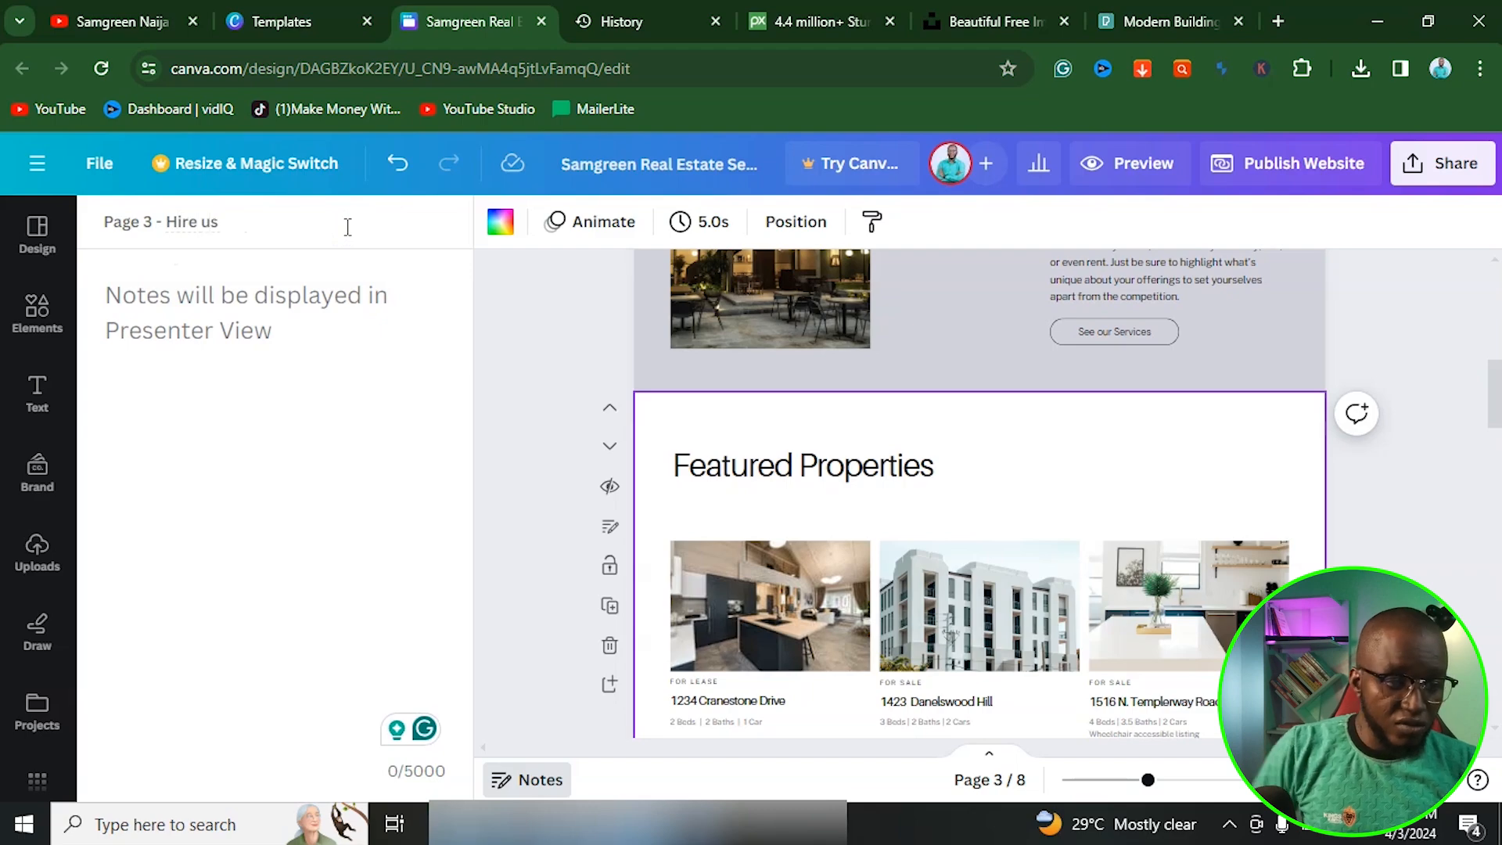
left_click(540, 291)
left_click(1109, 166)
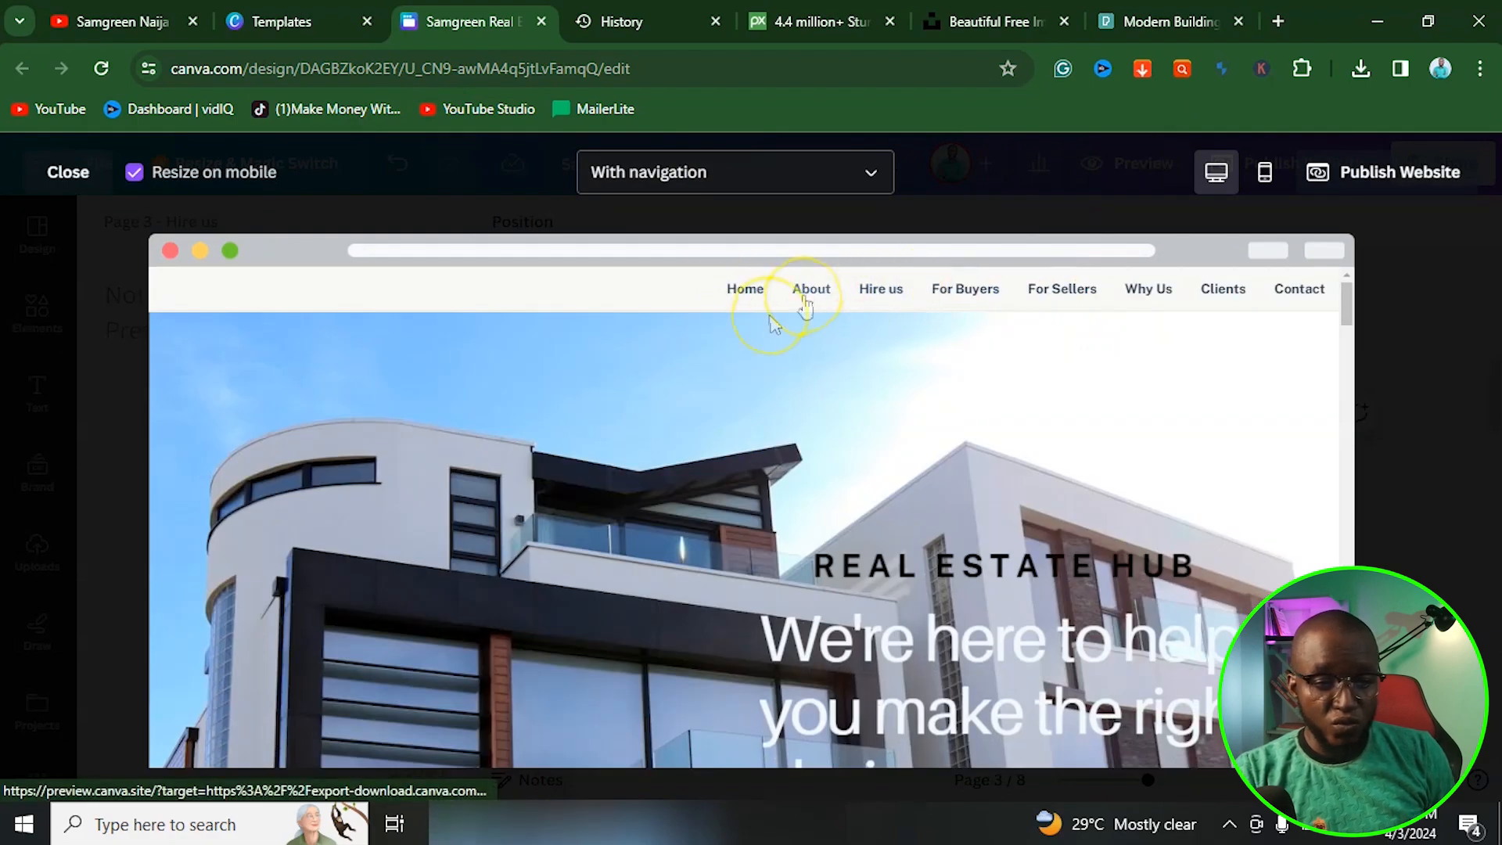
left_click(67, 171)
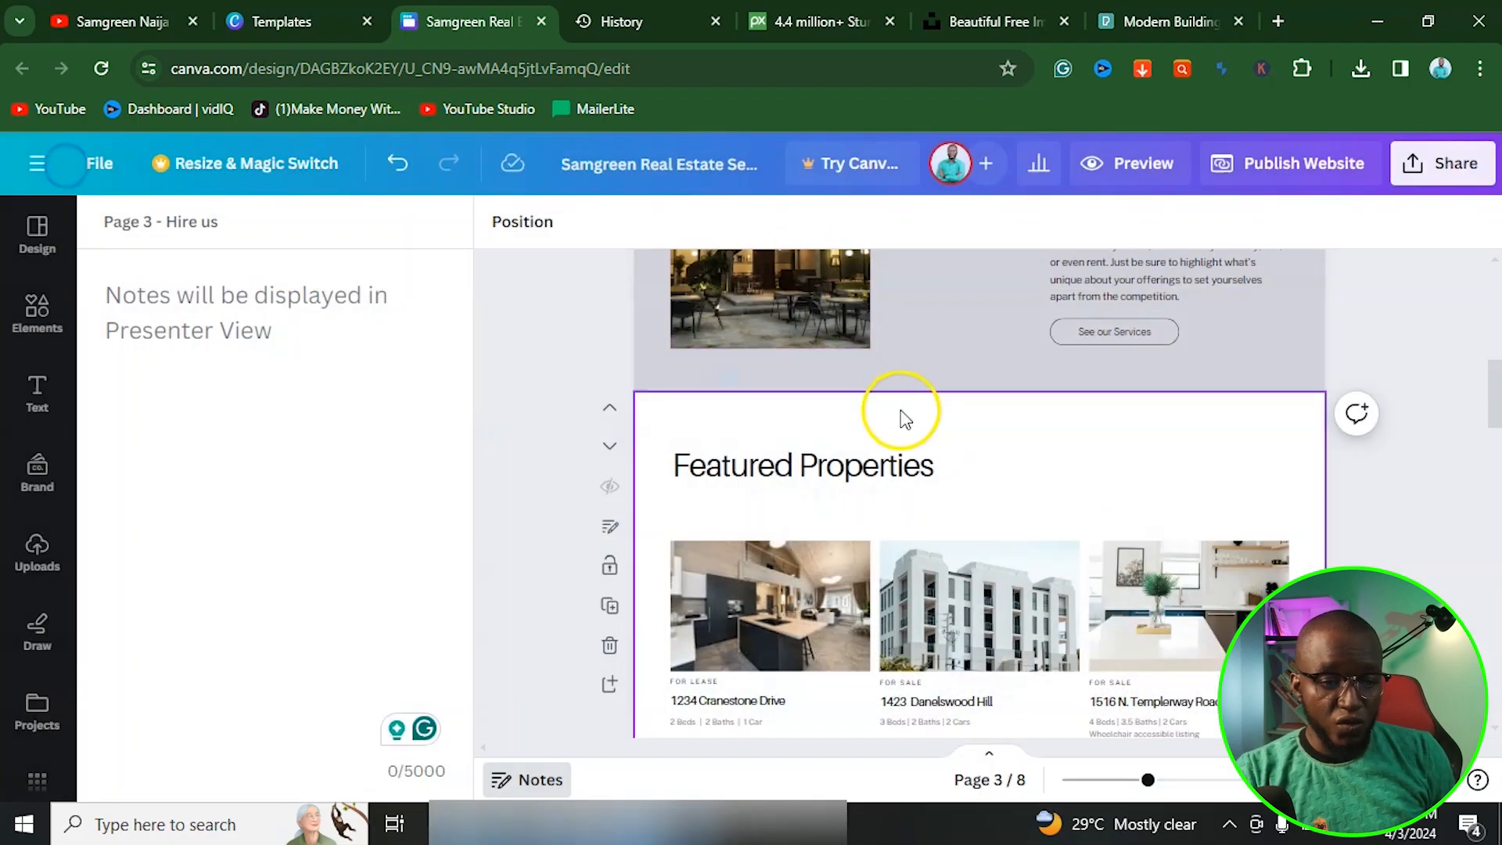
Delete the For Buyers page below Featured Properties.
scroll(892, 419, "down", 5)
scroll(887, 414, "down", 6)
scroll(885, 413, "up", 6)
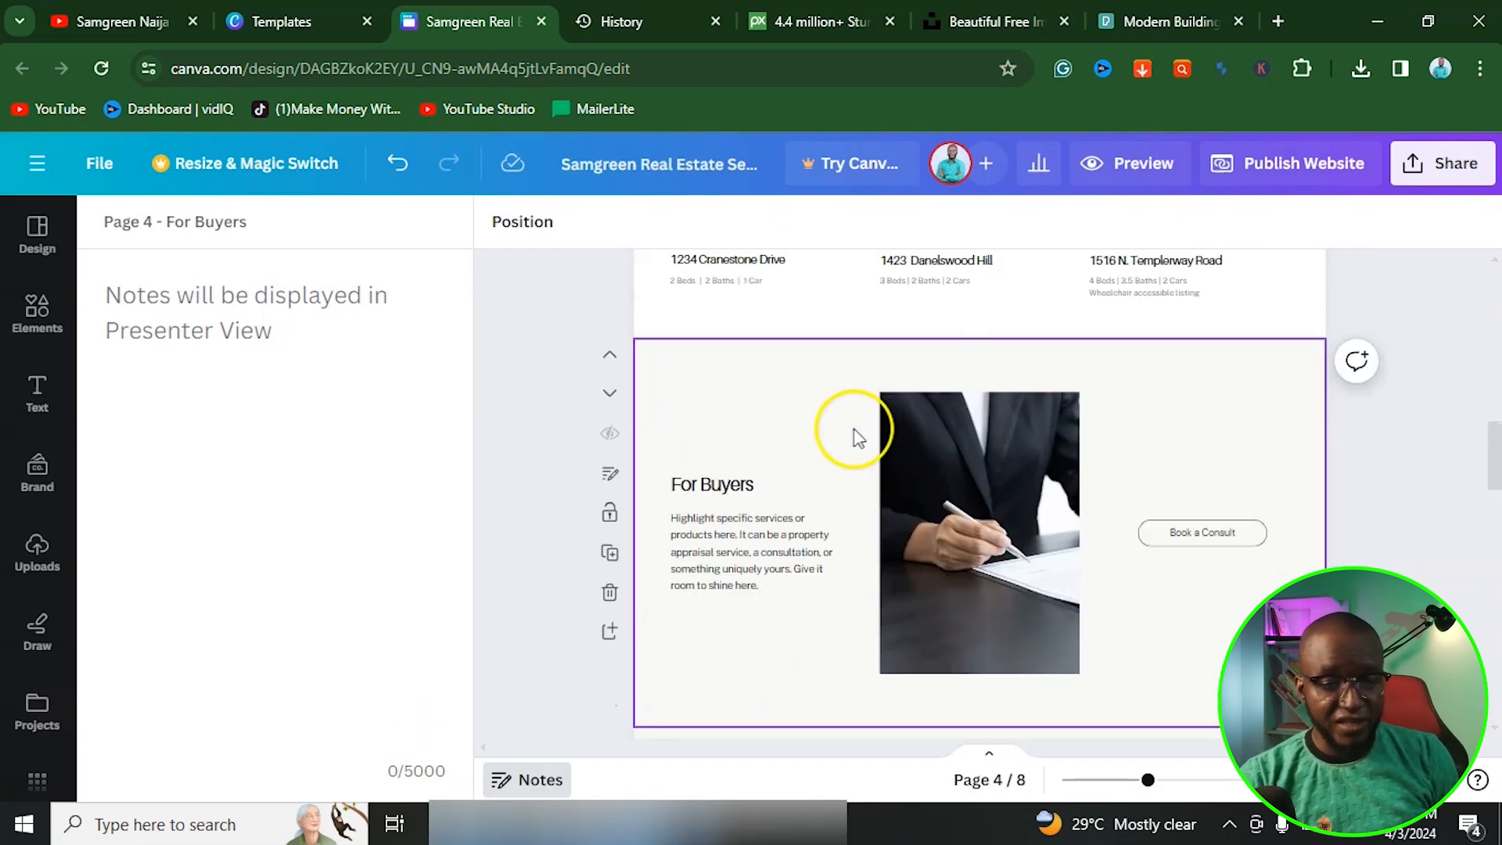
scroll(978, 403, "down", 3)
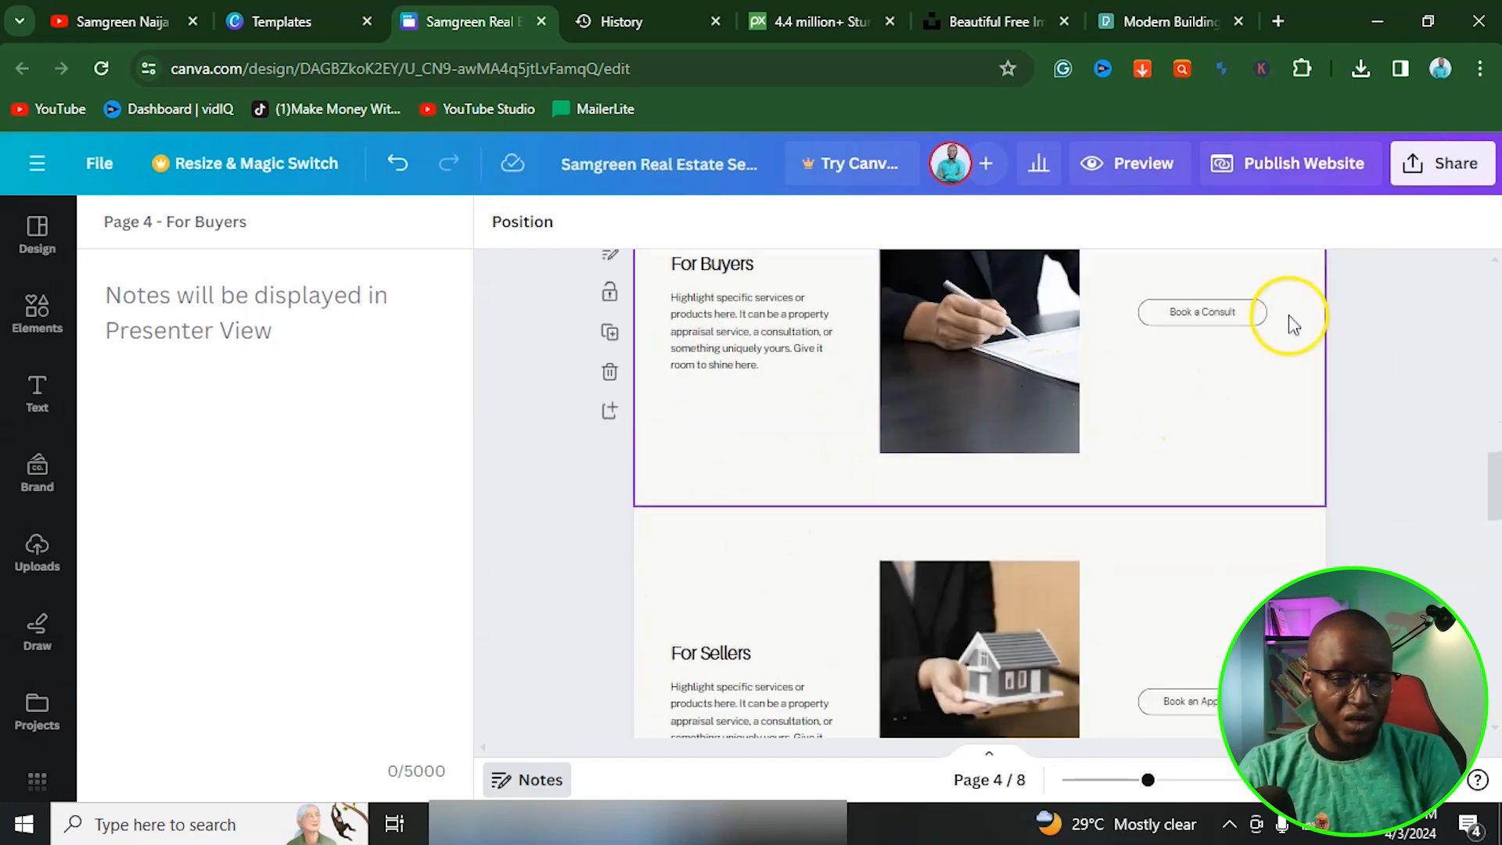
scroll(1313, 495, "up", 3)
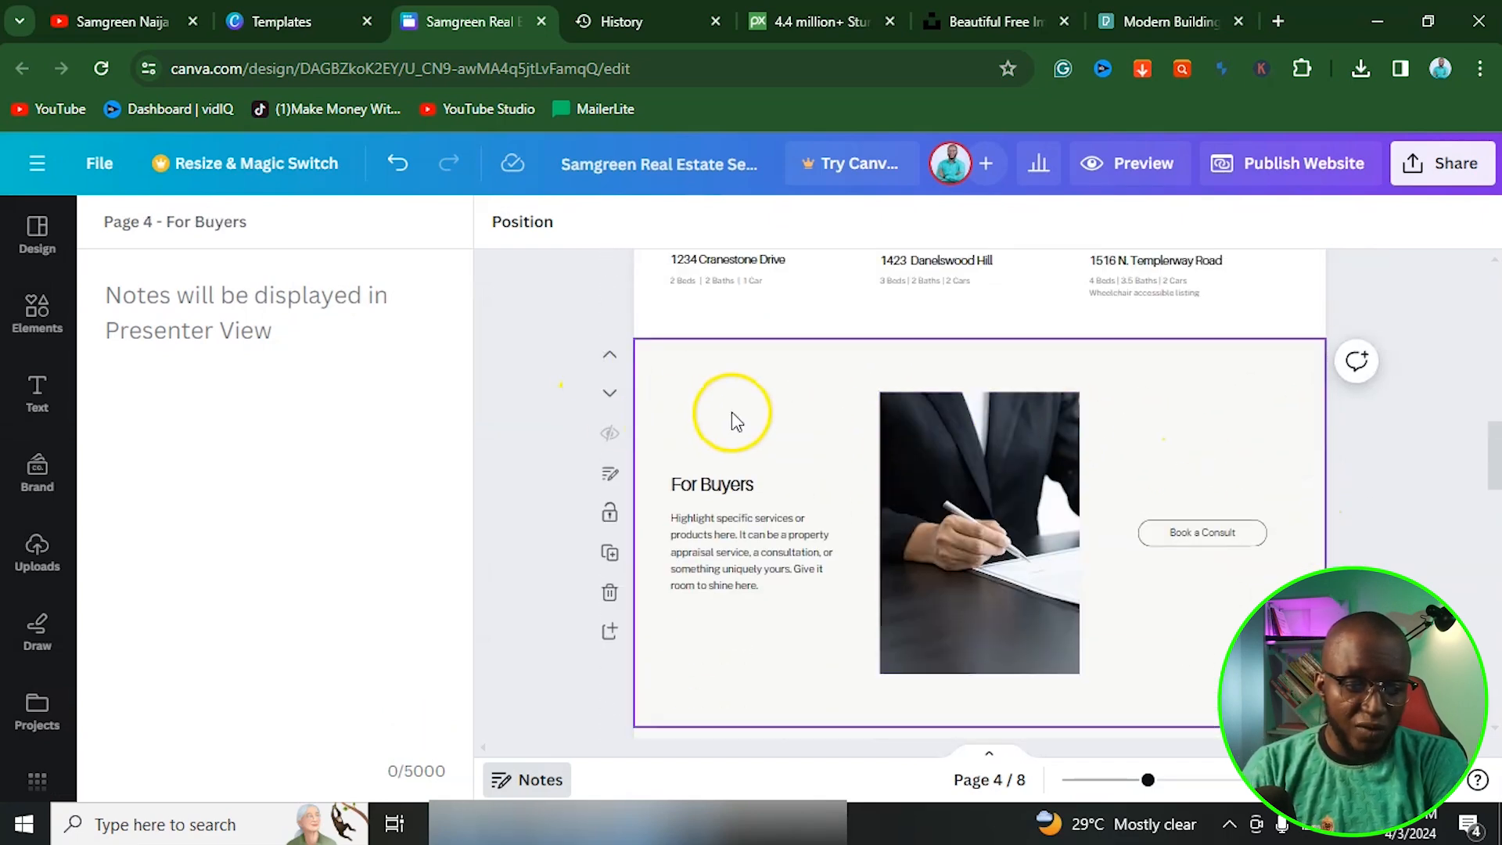
left_click(720, 422)
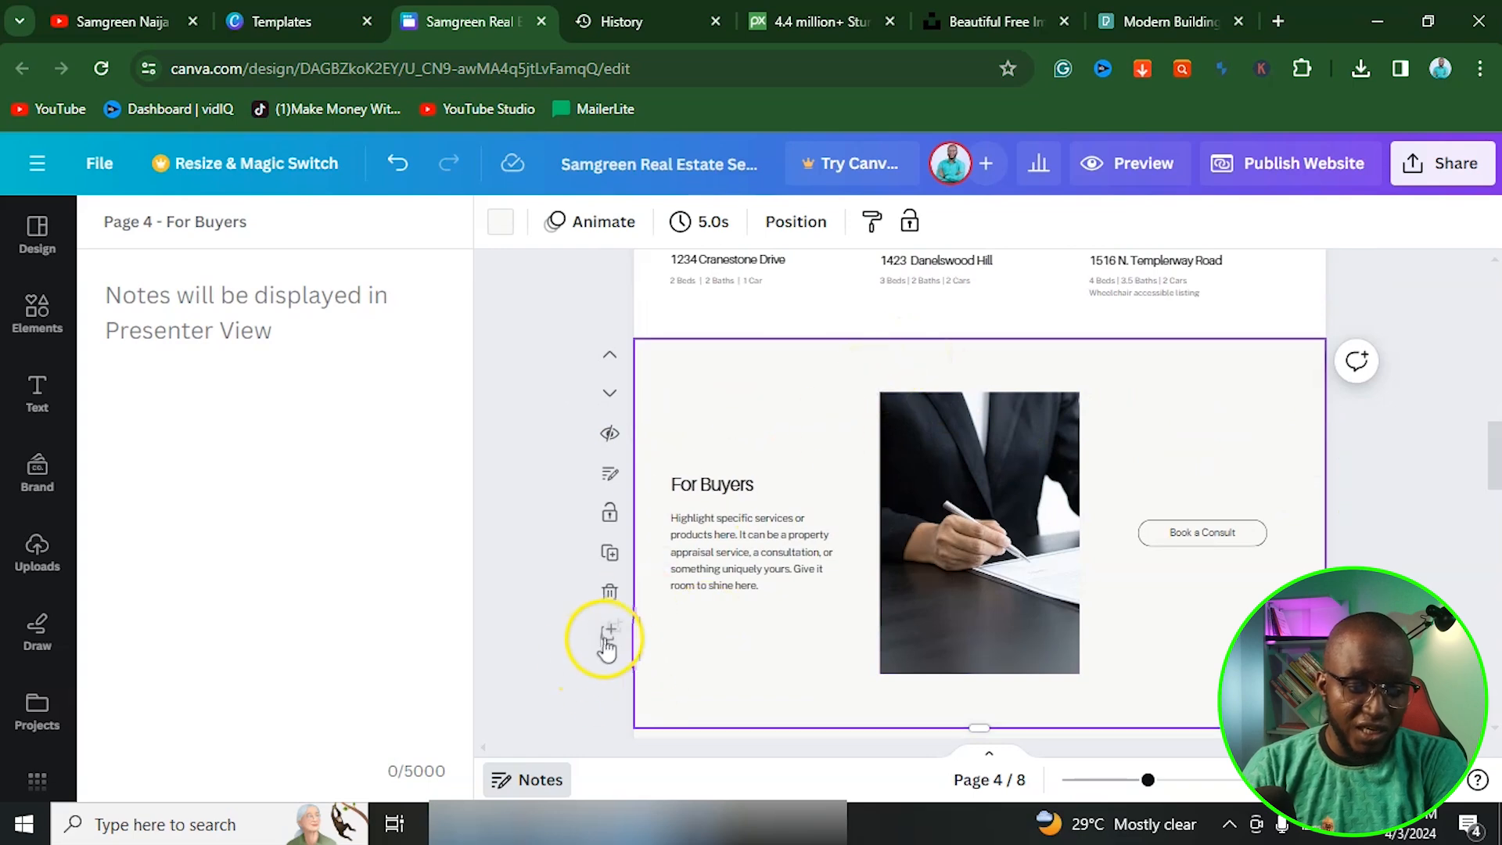
left_click(611, 593)
Add a blank page between the Featured Properties and For Sellers pages.
left_click(669, 313)
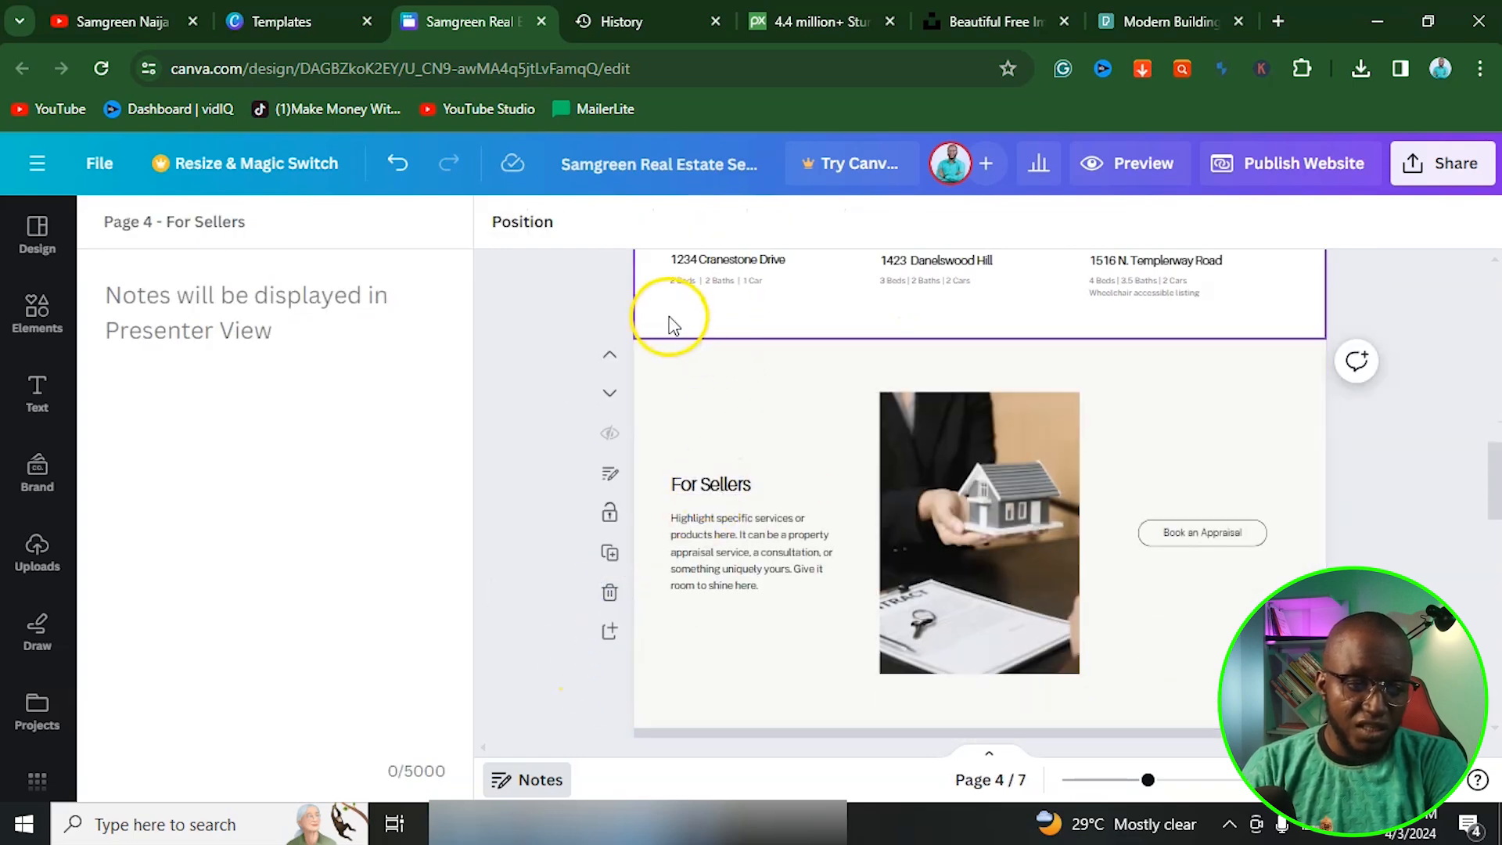
scroll(741, 415, "up", 4)
left_click(756, 429)
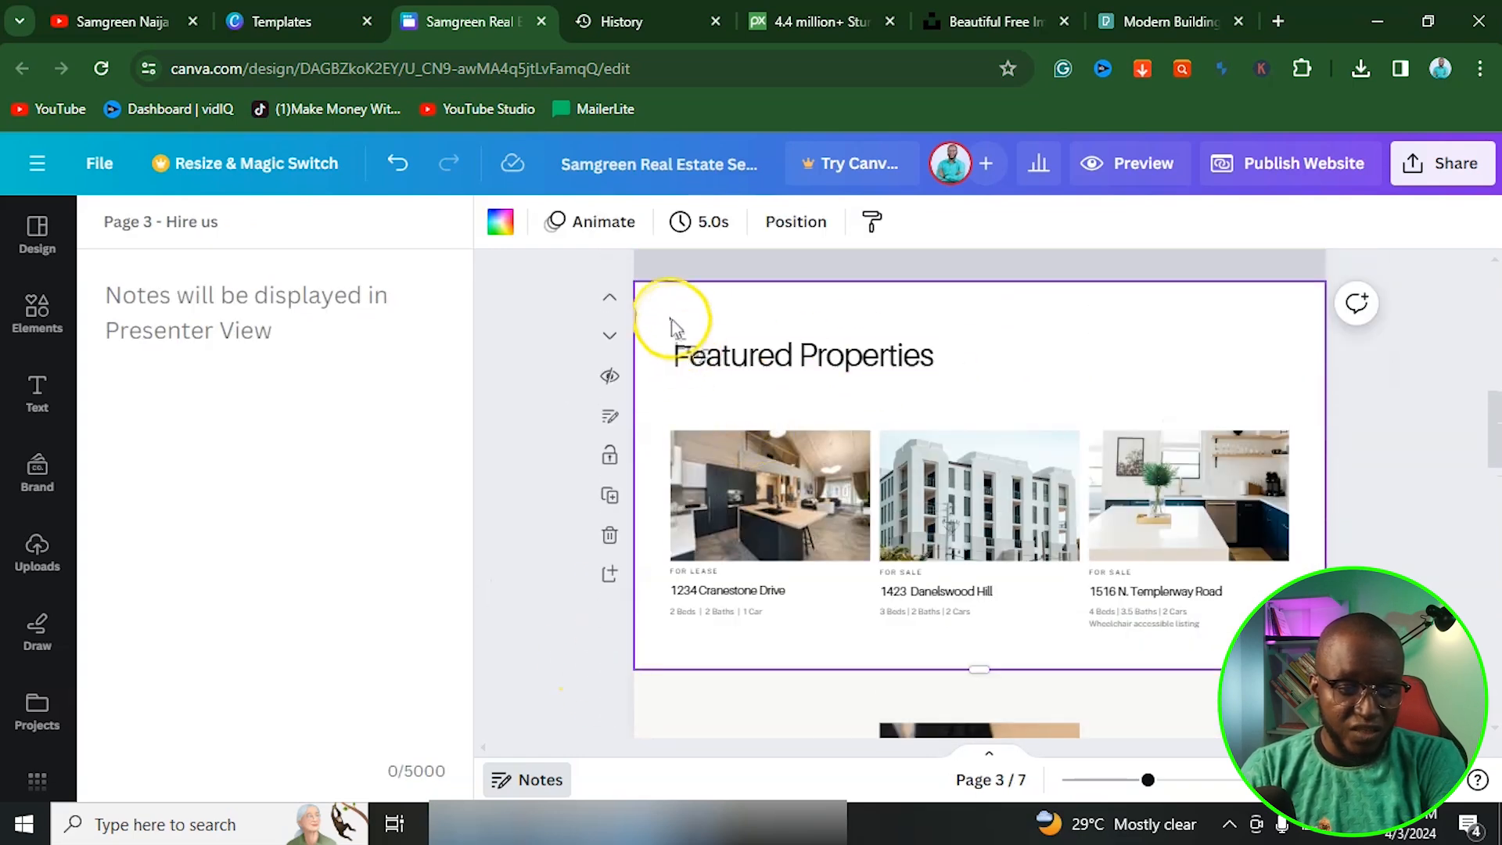
scroll(578, 490, "down", 3)
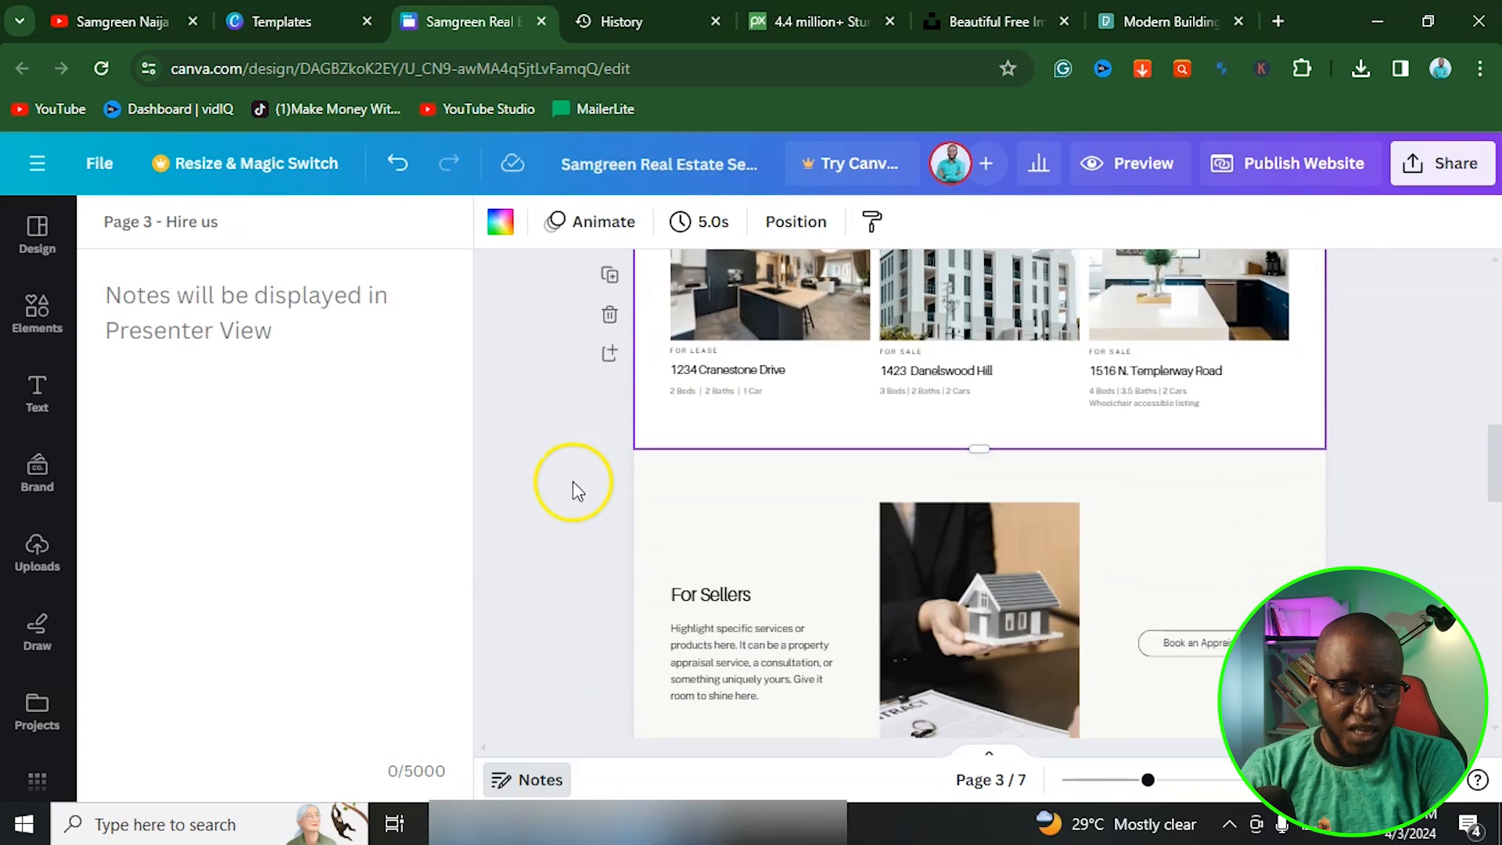
left_click(610, 353)
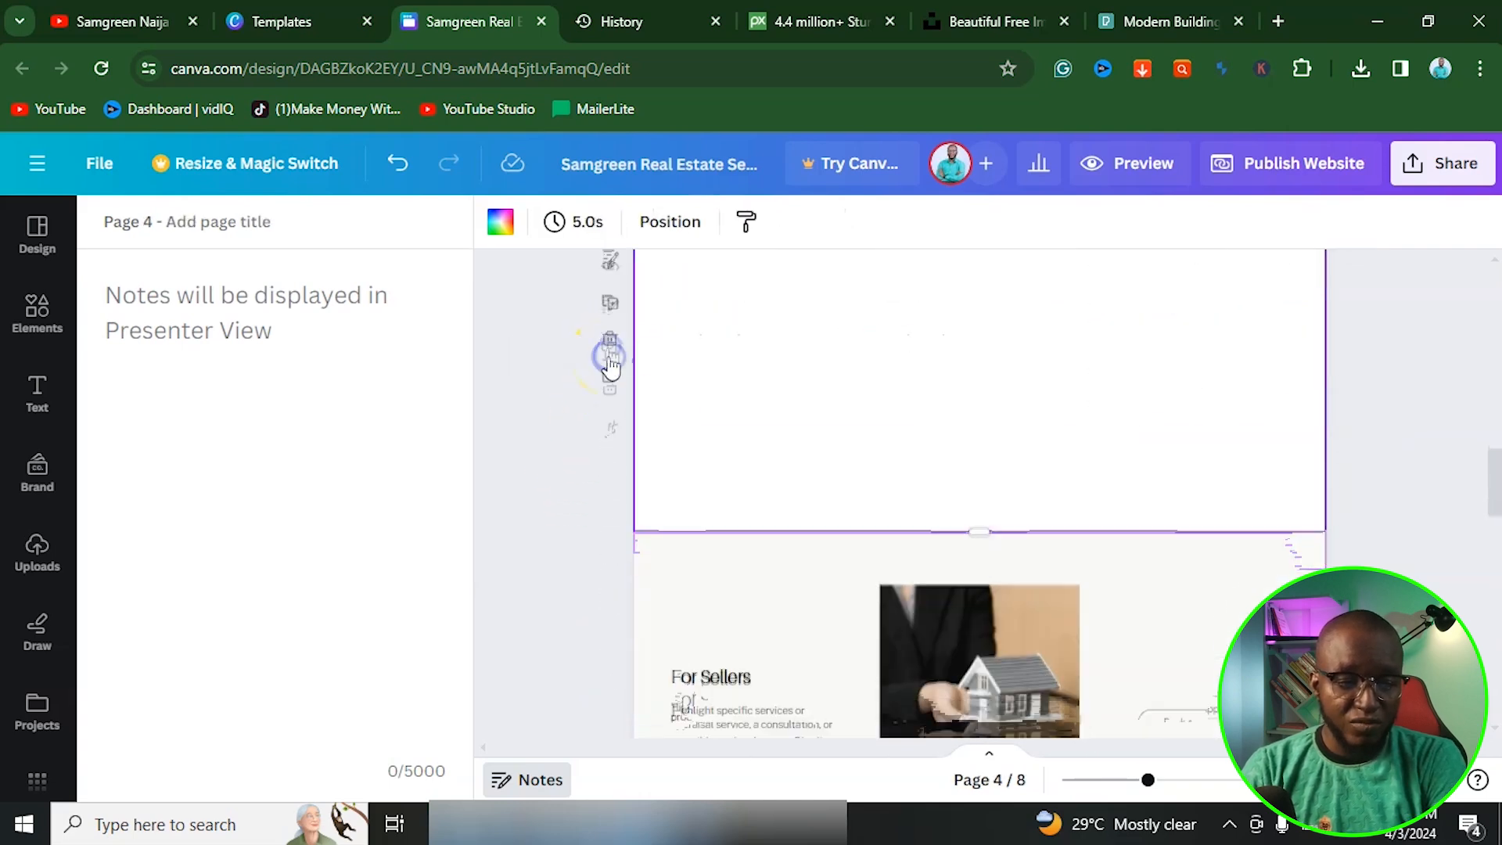
scroll(860, 469, "up", 3)
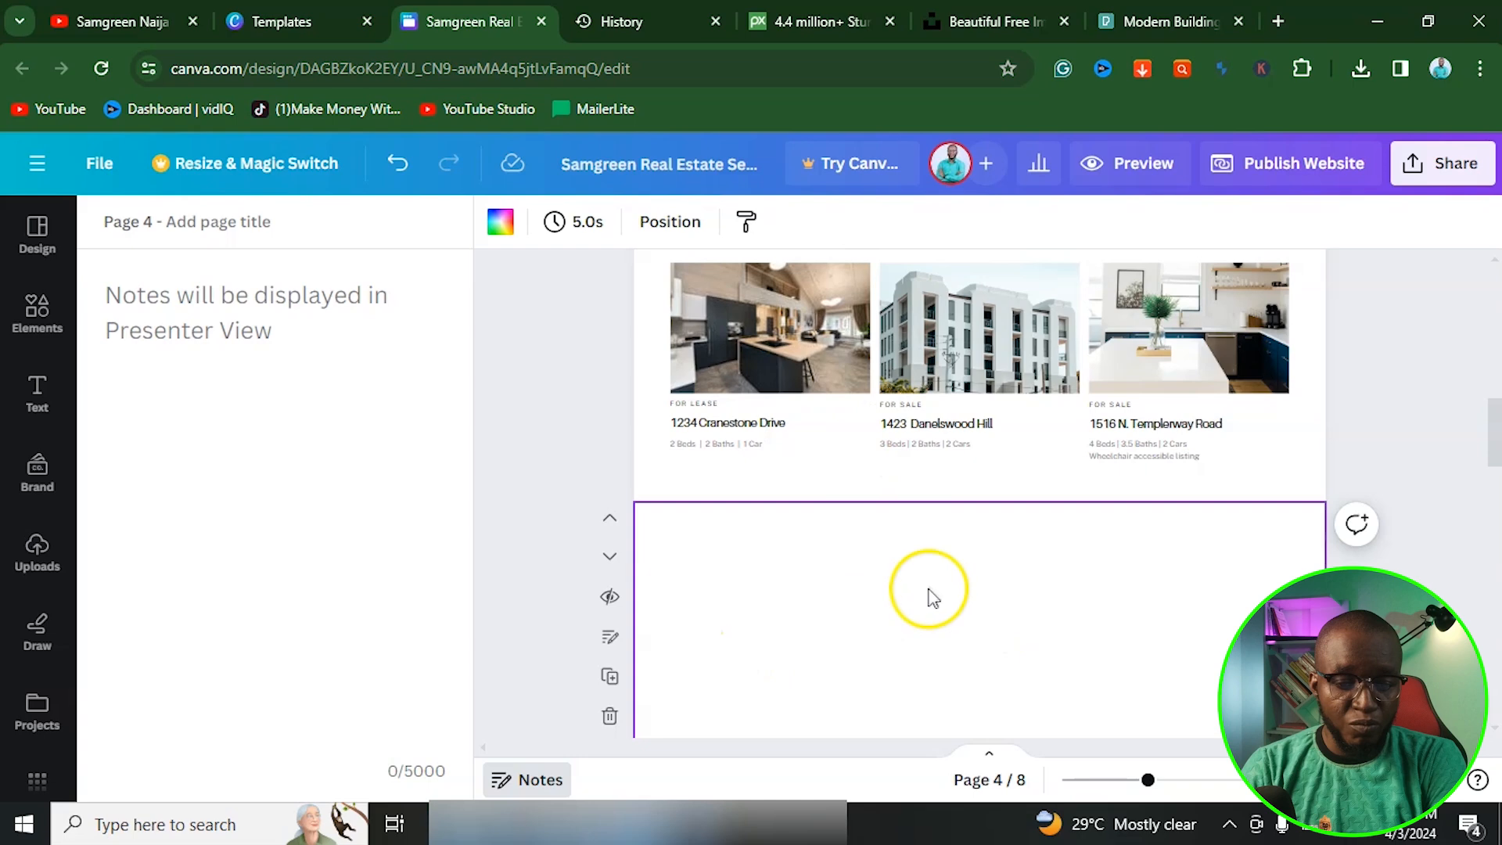
scroll(931, 596, "down", 2)
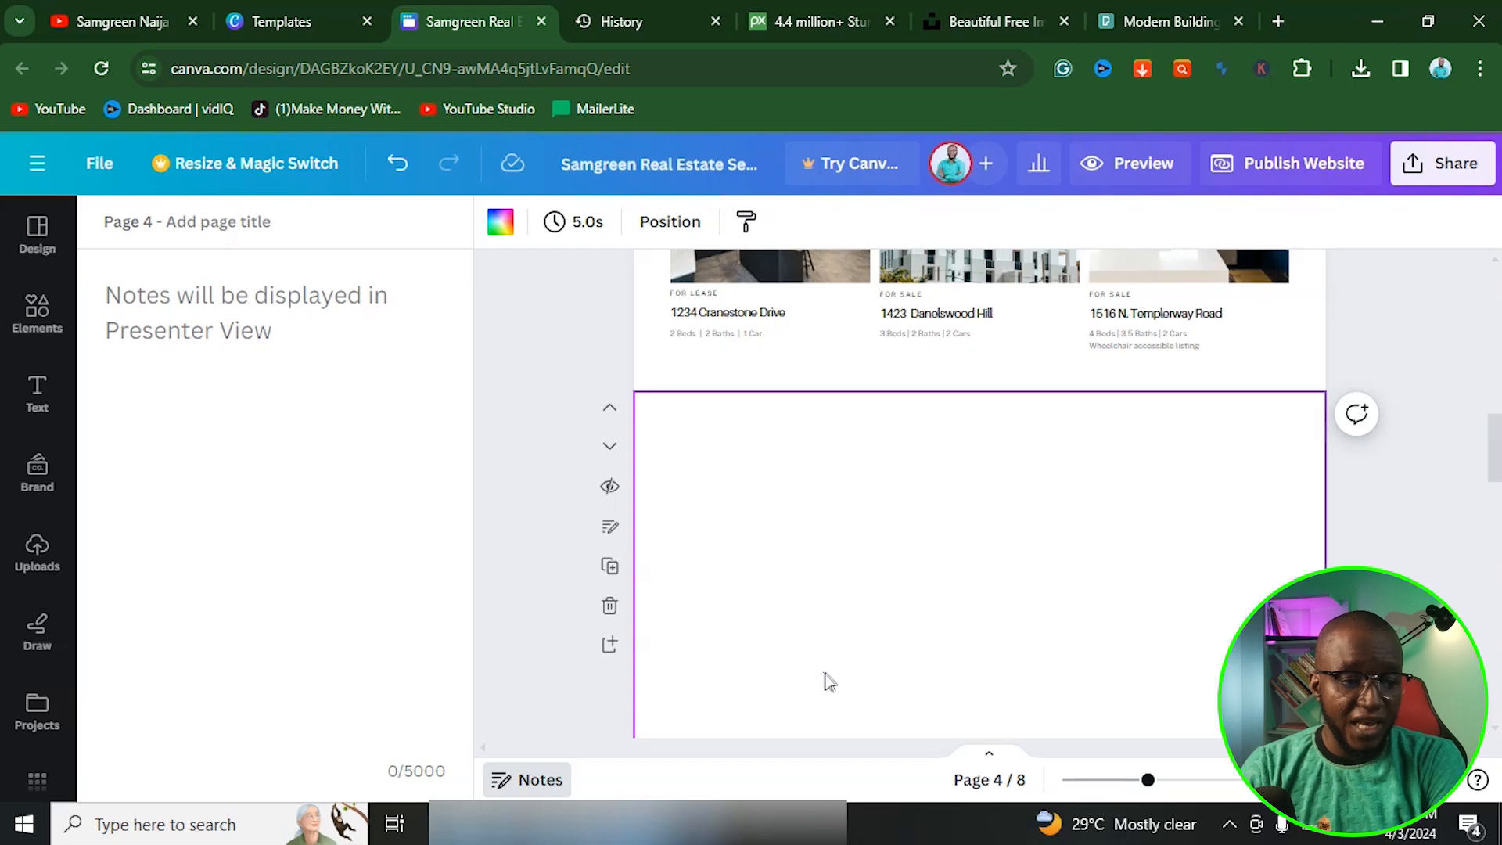
Fill the blank page with the "Add Your Section Title Here" website layout that has three images, article texts and call-to-action buttons.
left_click(39, 242)
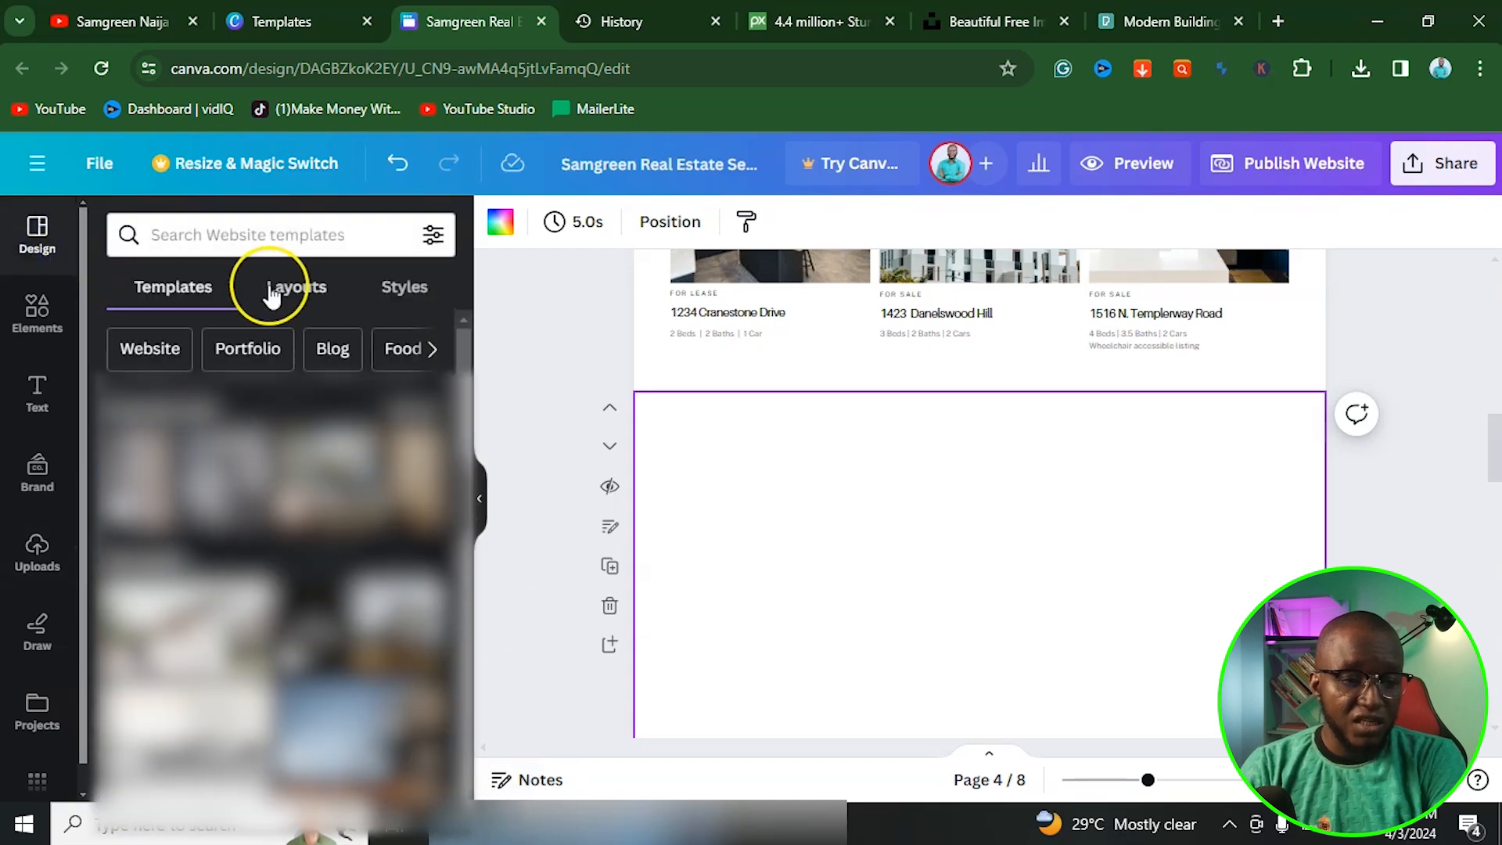
left_click(297, 288)
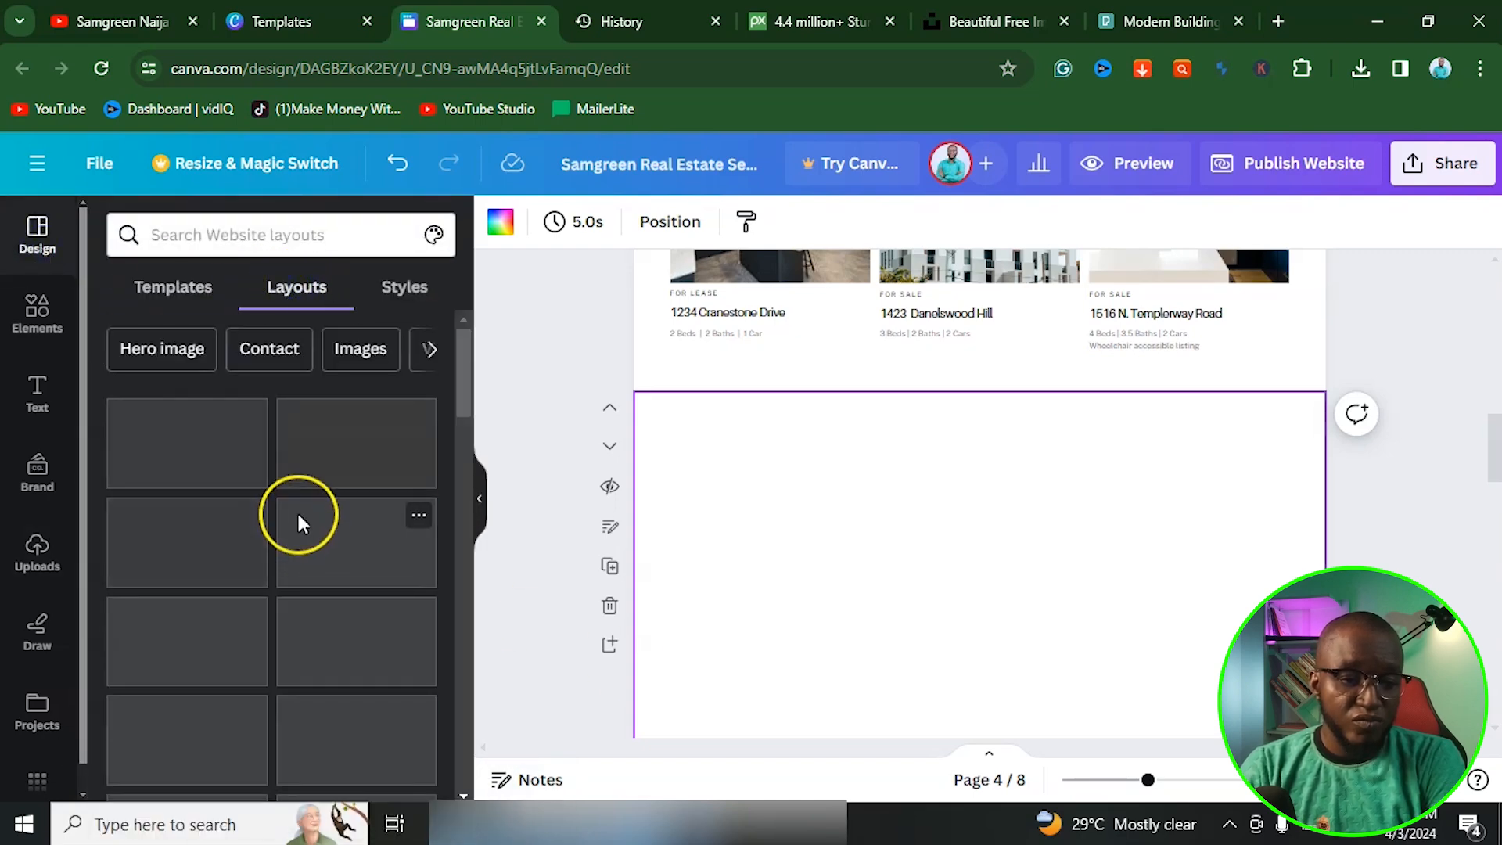
scroll(302, 513, "down", 1)
scroll(301, 513, "down", 5)
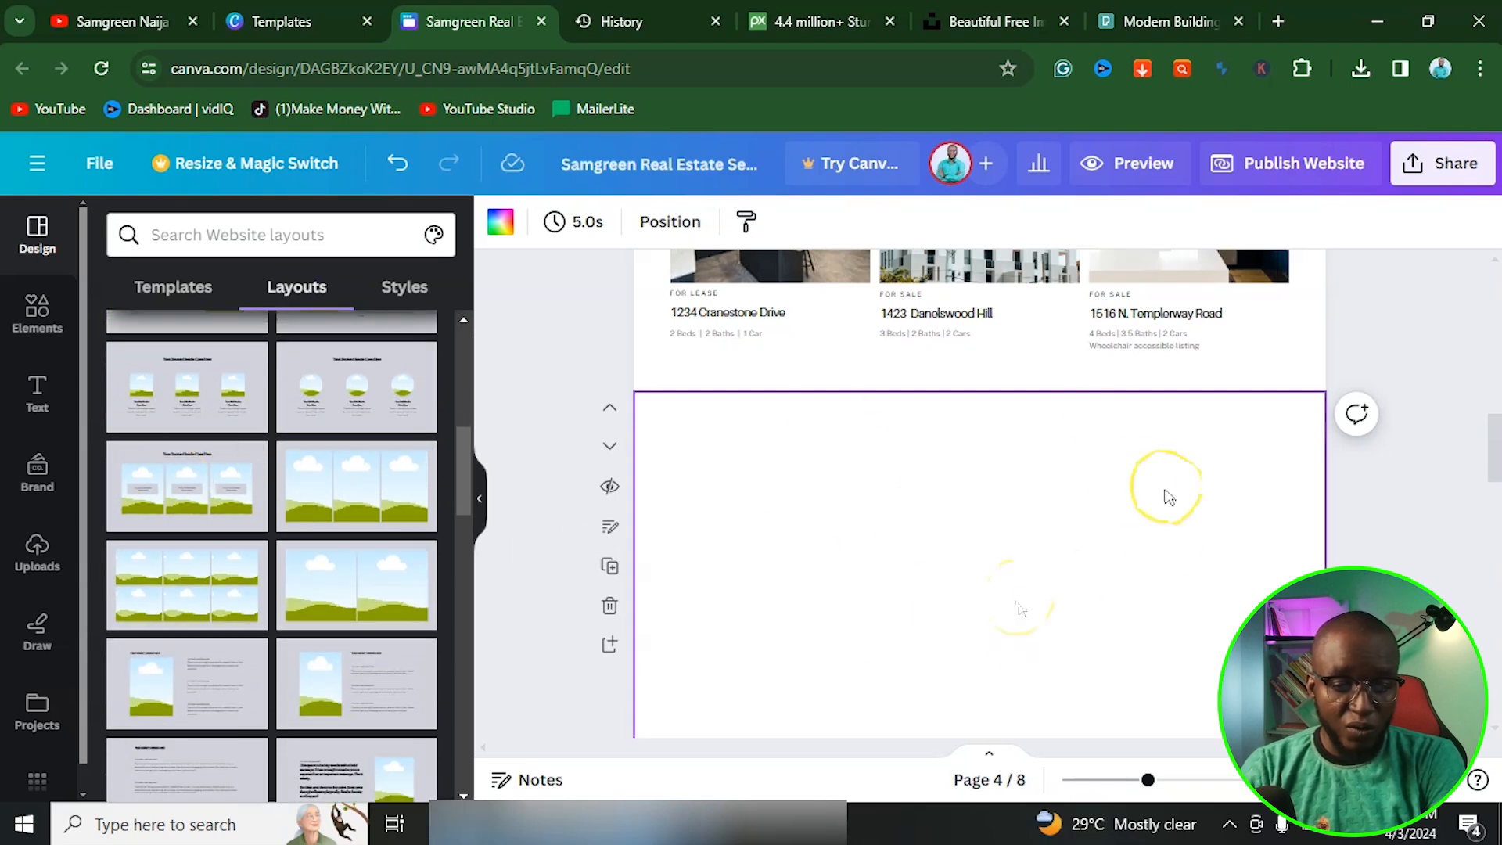
scroll(235, 669, "down", 5)
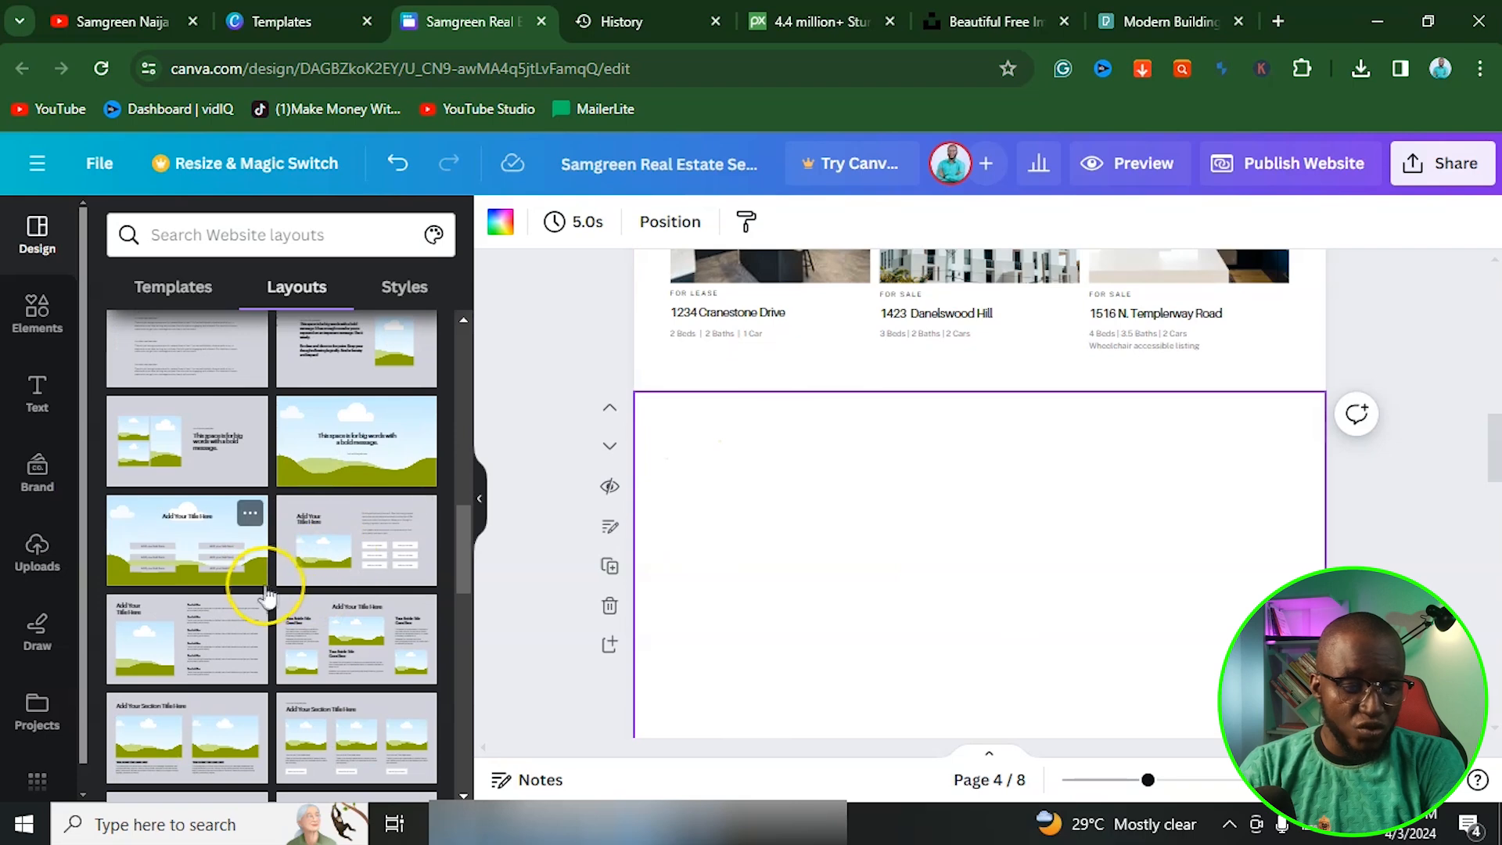
scroll(261, 445, "down", 3)
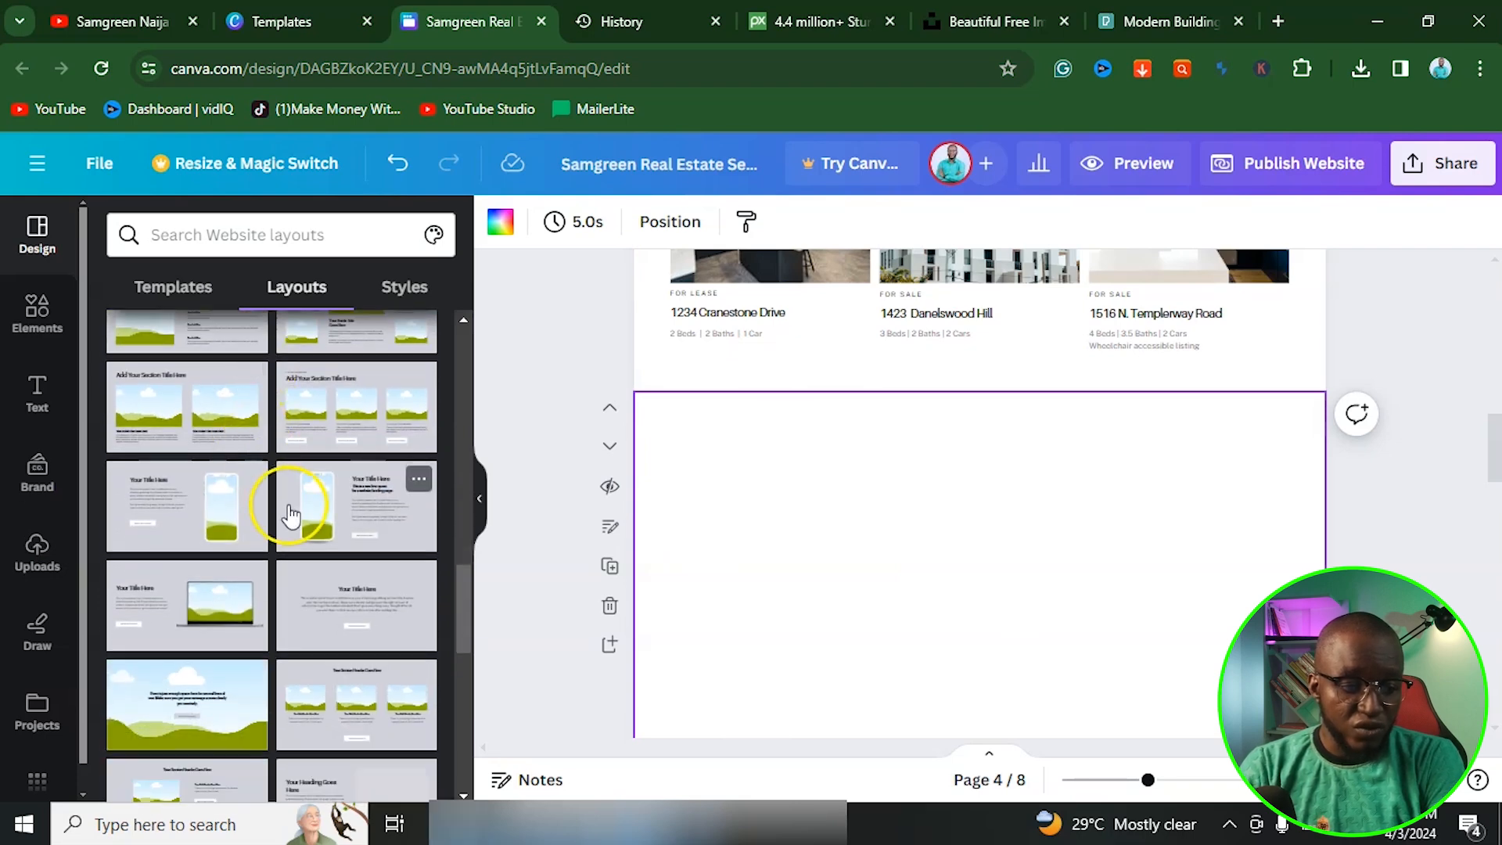
left_click_drag(344, 521, 756, 472)
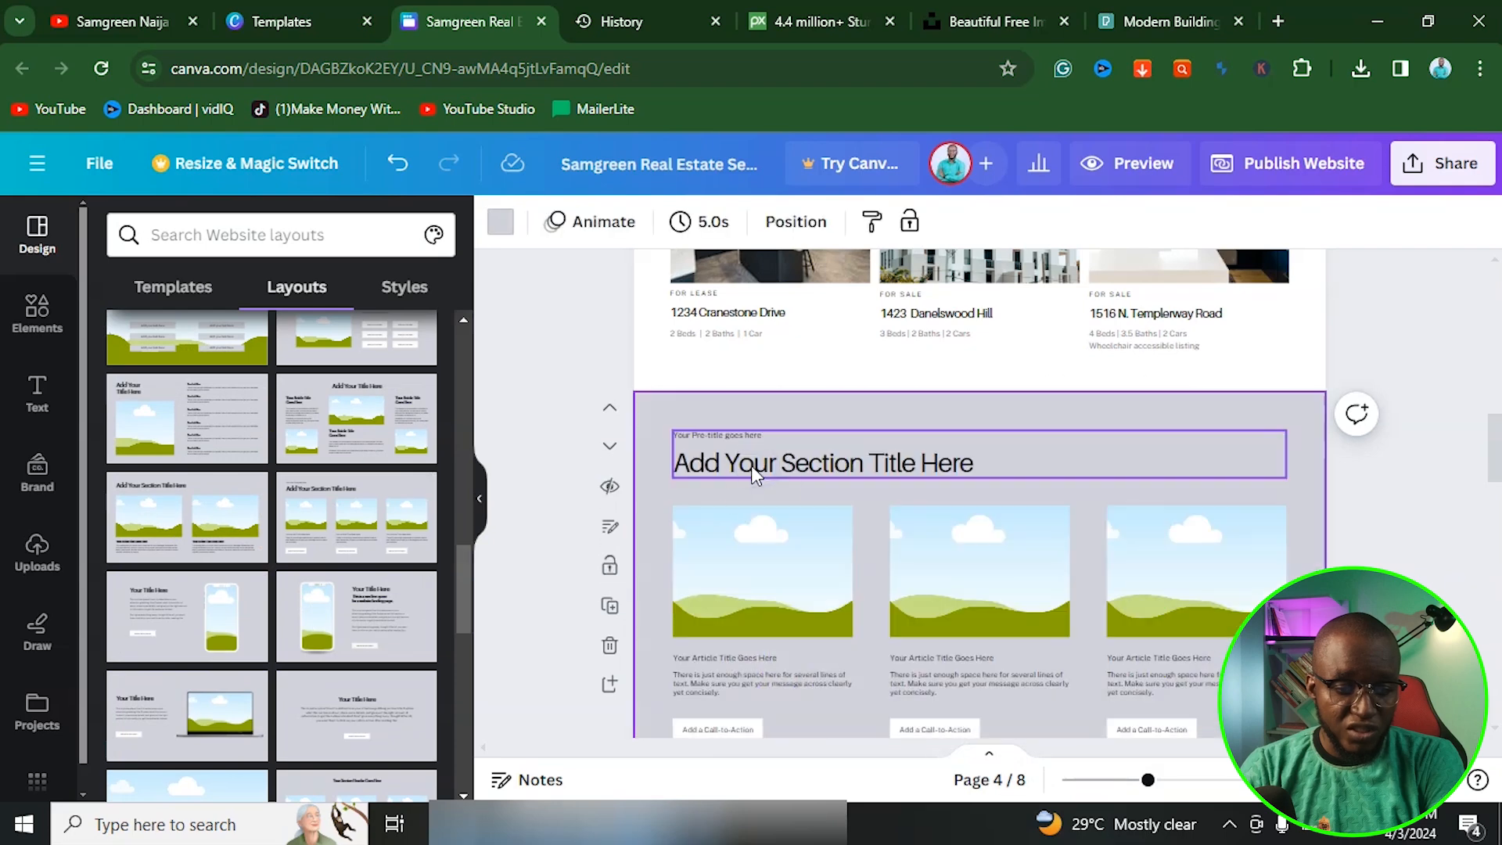
scroll(783, 509, "down", 2)
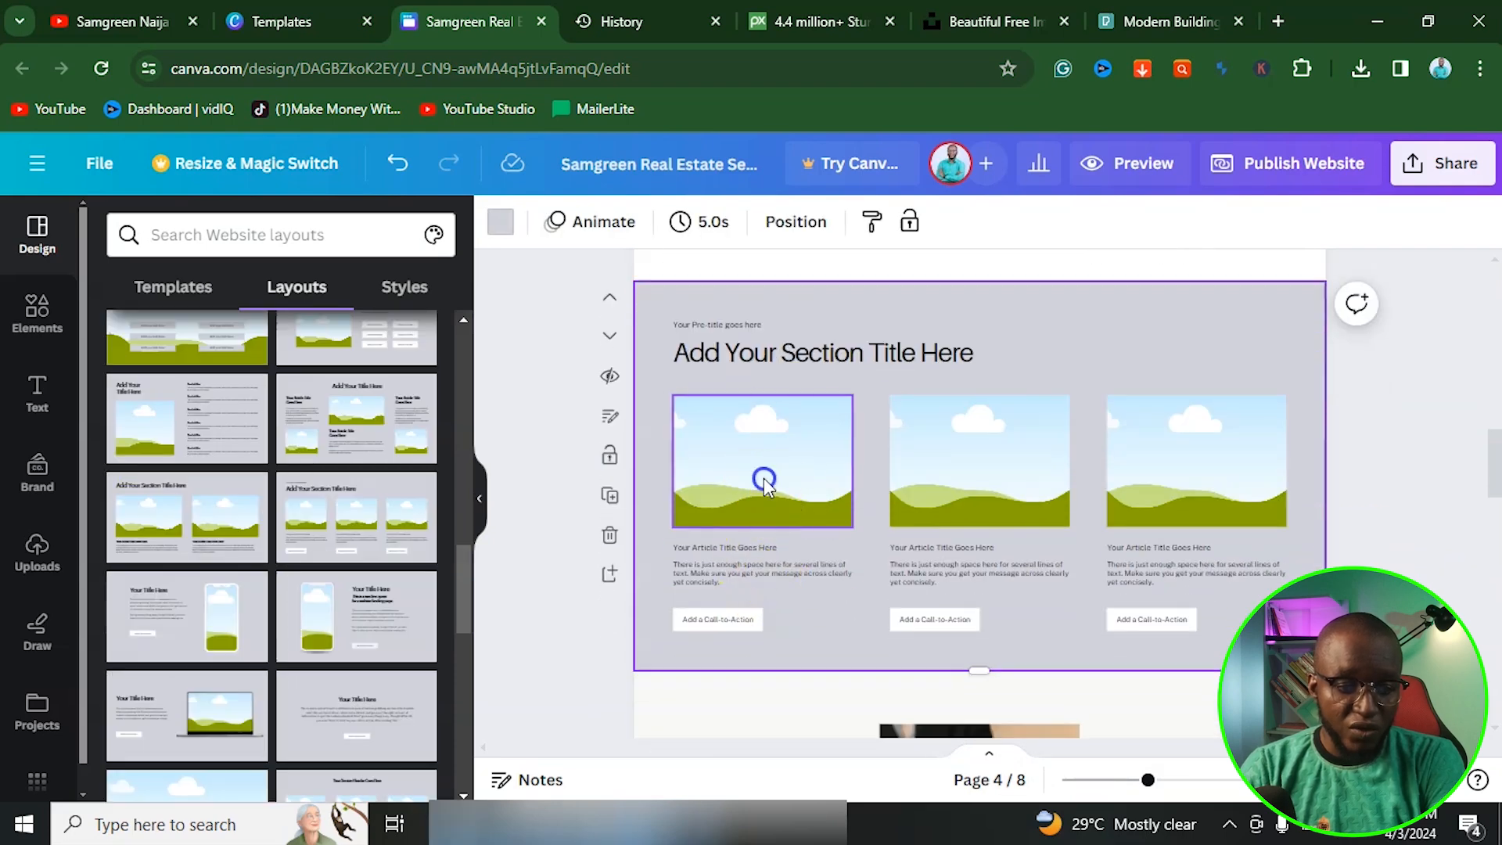
left_click(765, 482)
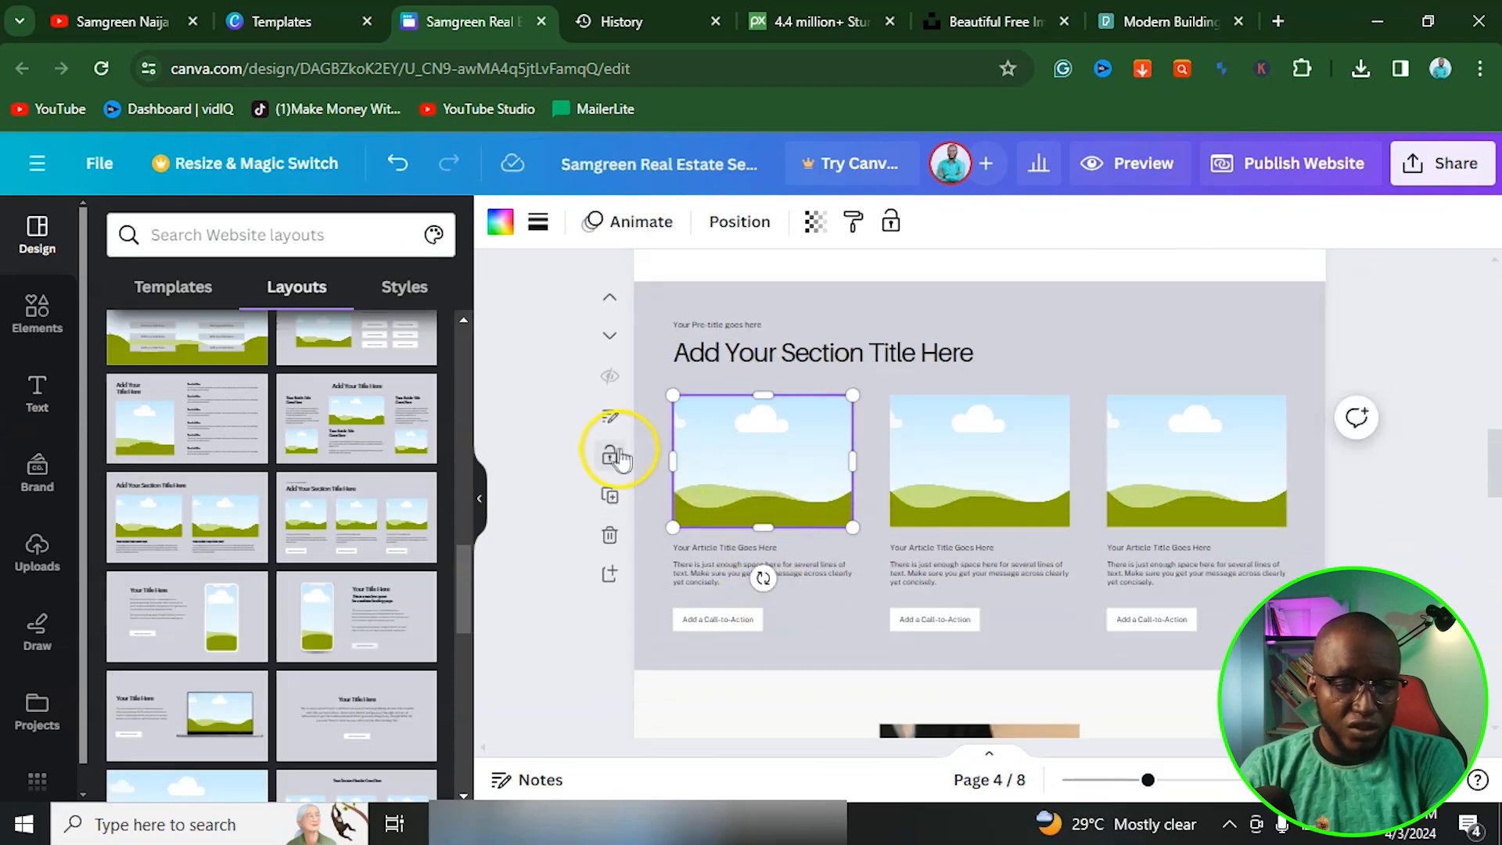
left_click(972, 460)
left_click(779, 354)
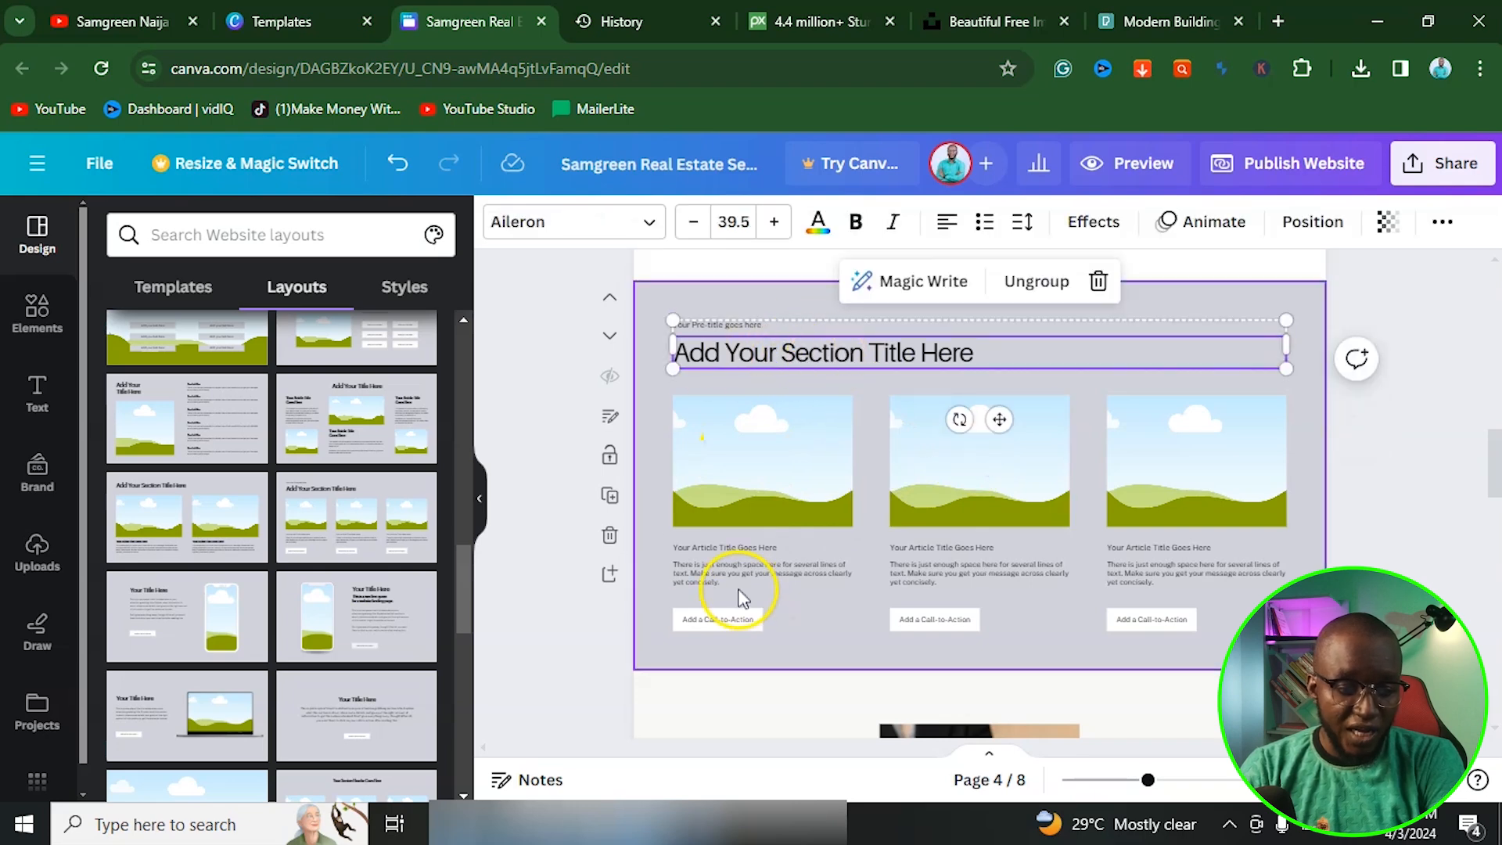
left_click(759, 566)
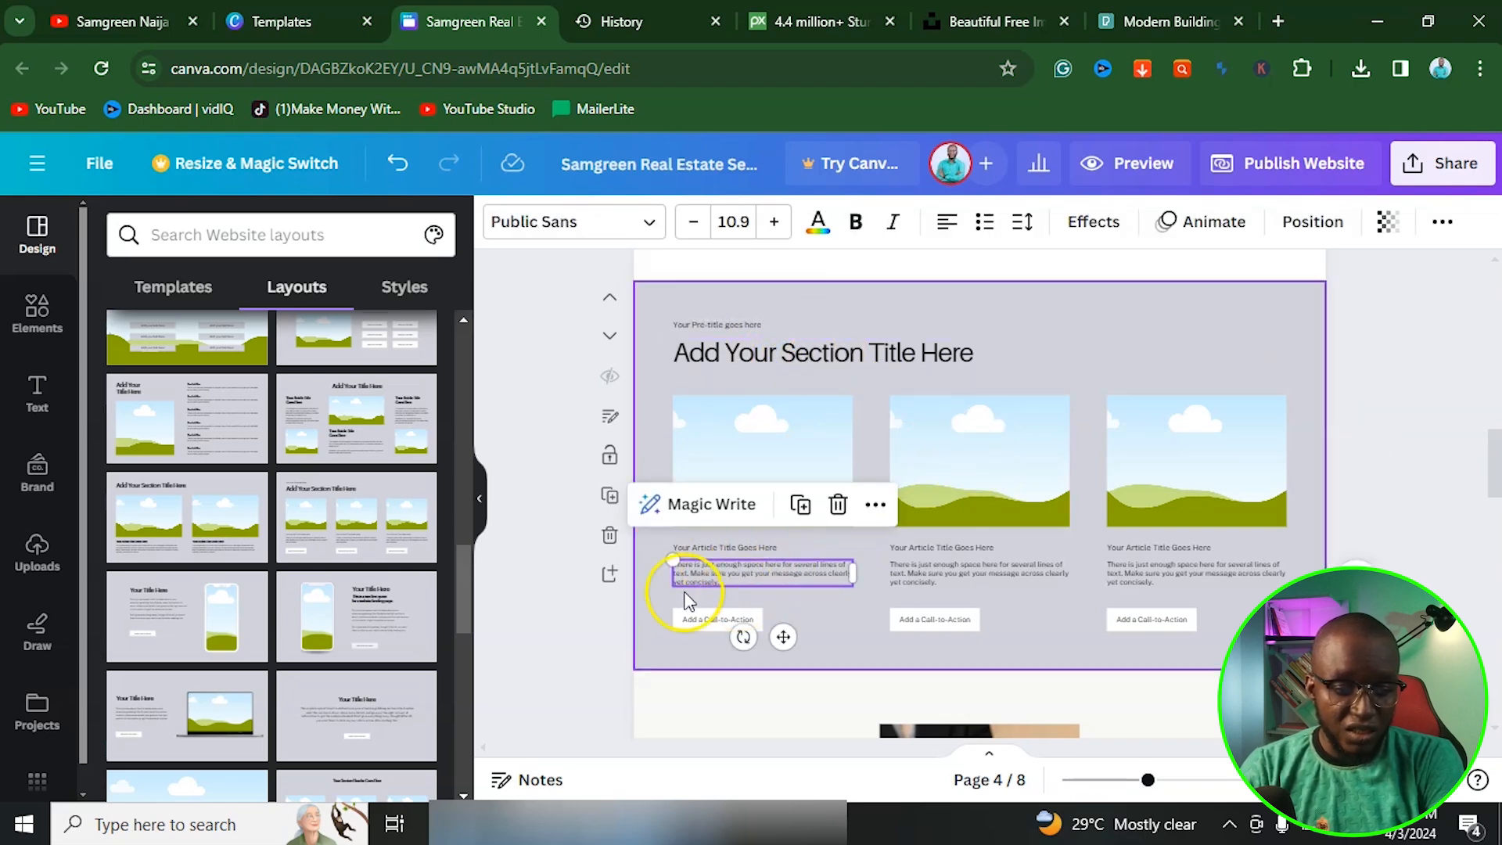
Delete the call-to-action buttons under the first and second articles, including their labels and backgrounds.
left_click(687, 621)
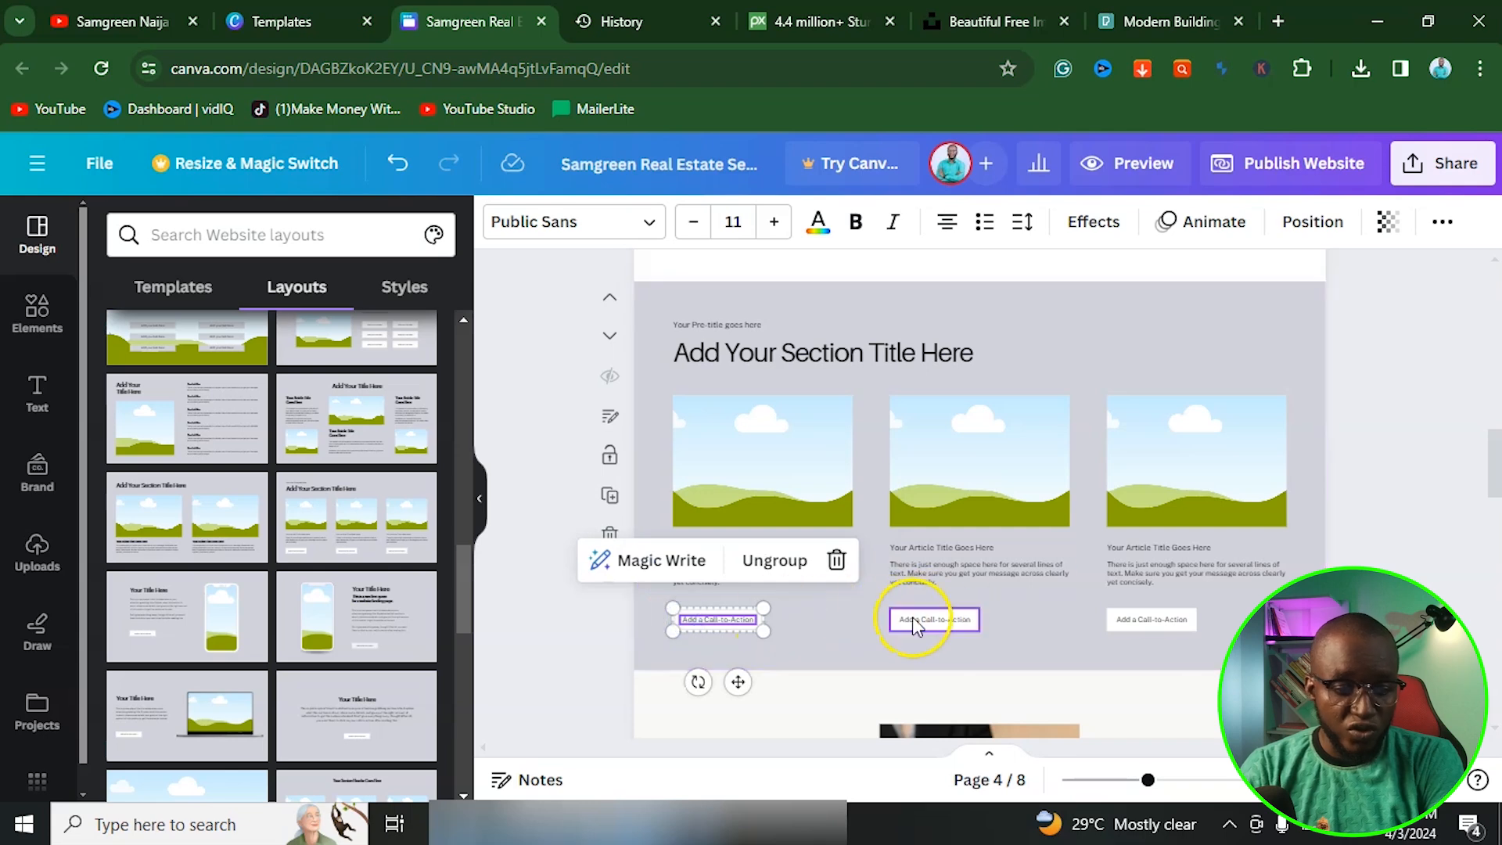
left_click(831, 562)
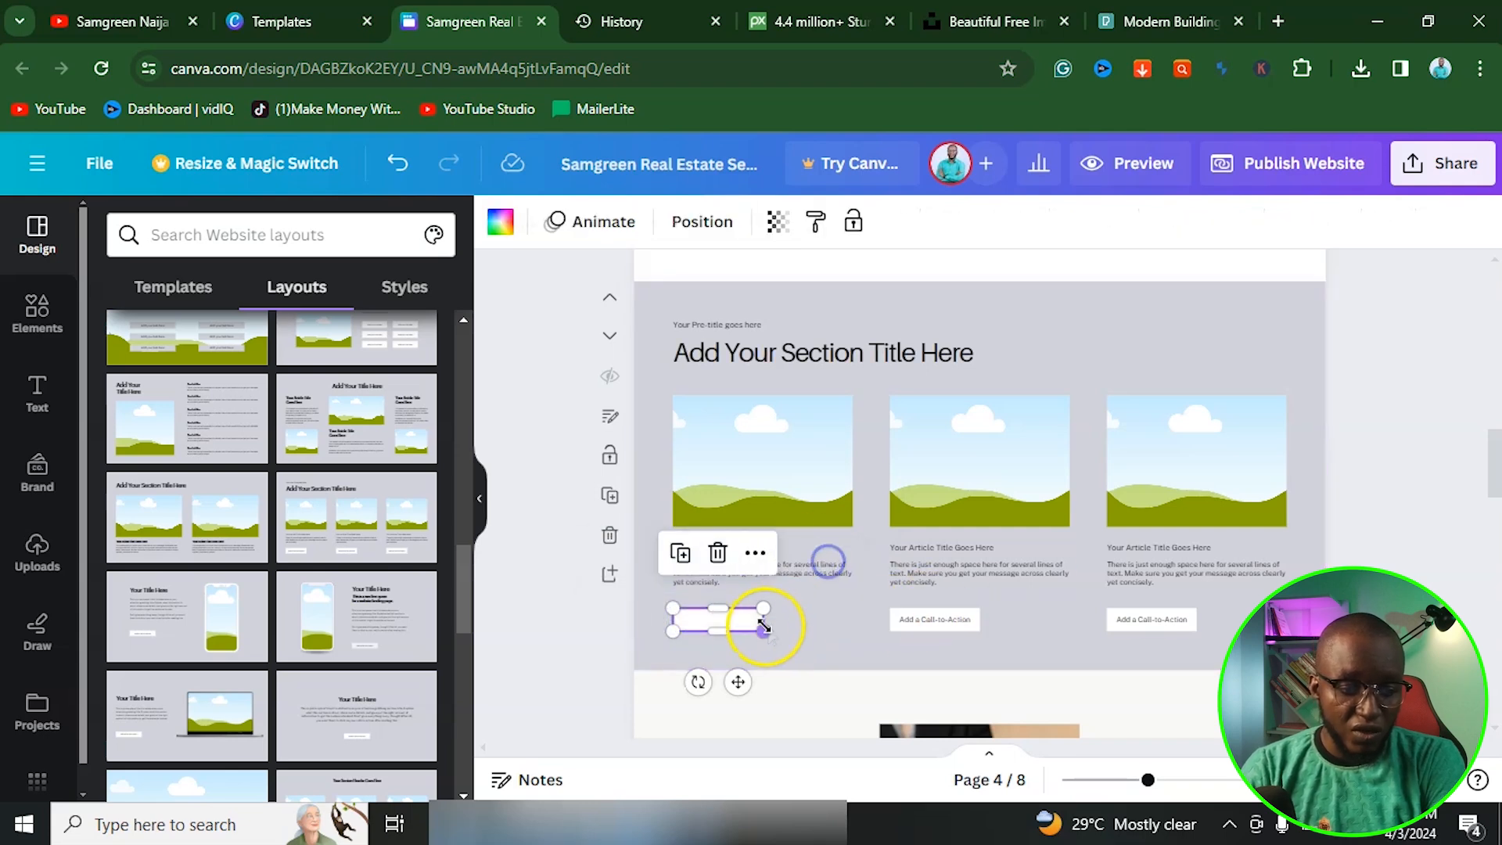
left_click(721, 552)
left_click(949, 622)
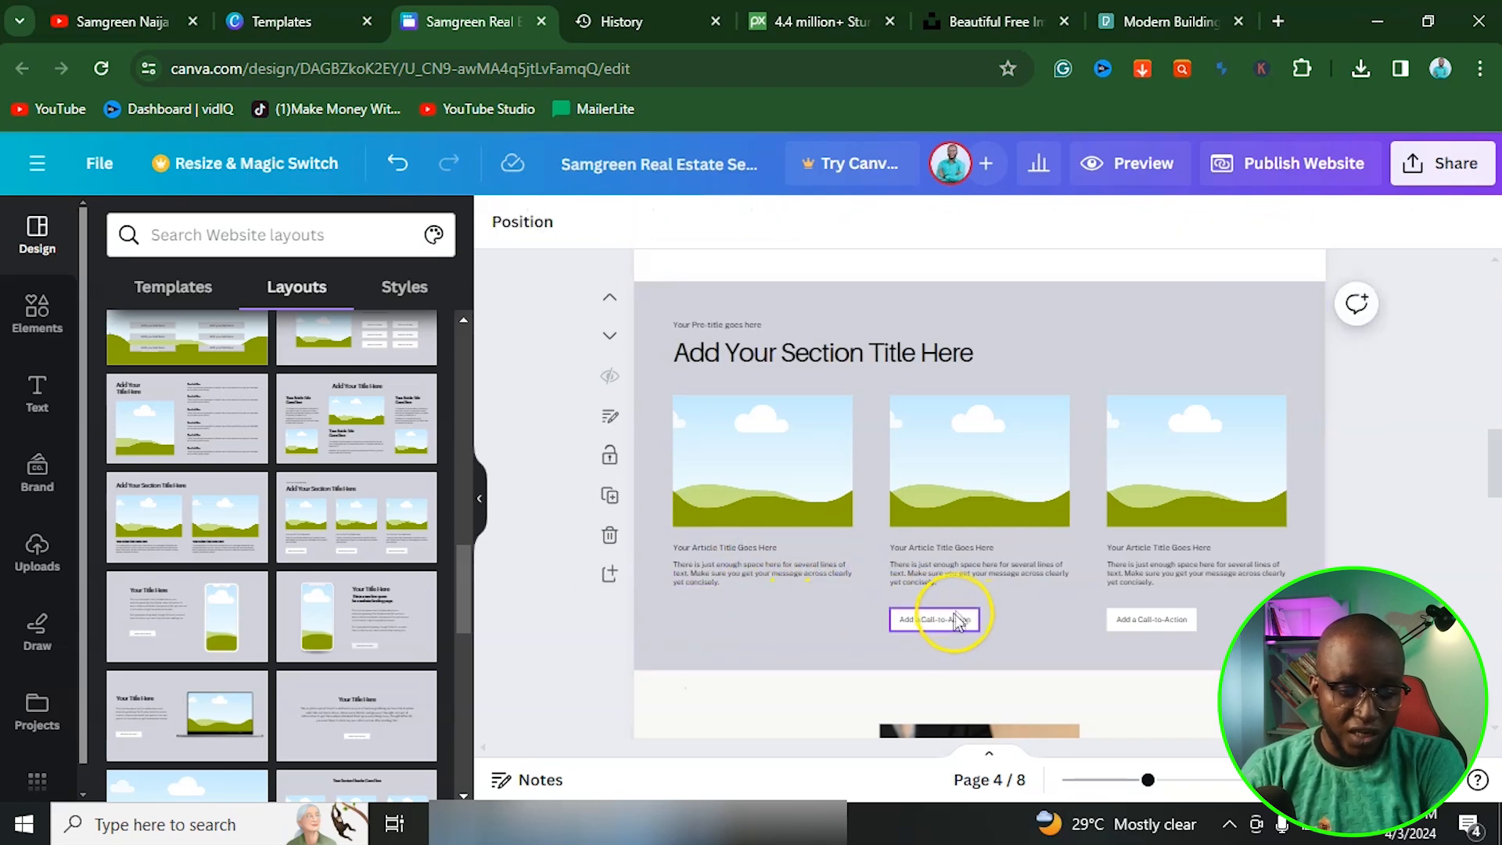
left_click(957, 620)
left_click(956, 618)
left_click(956, 618)
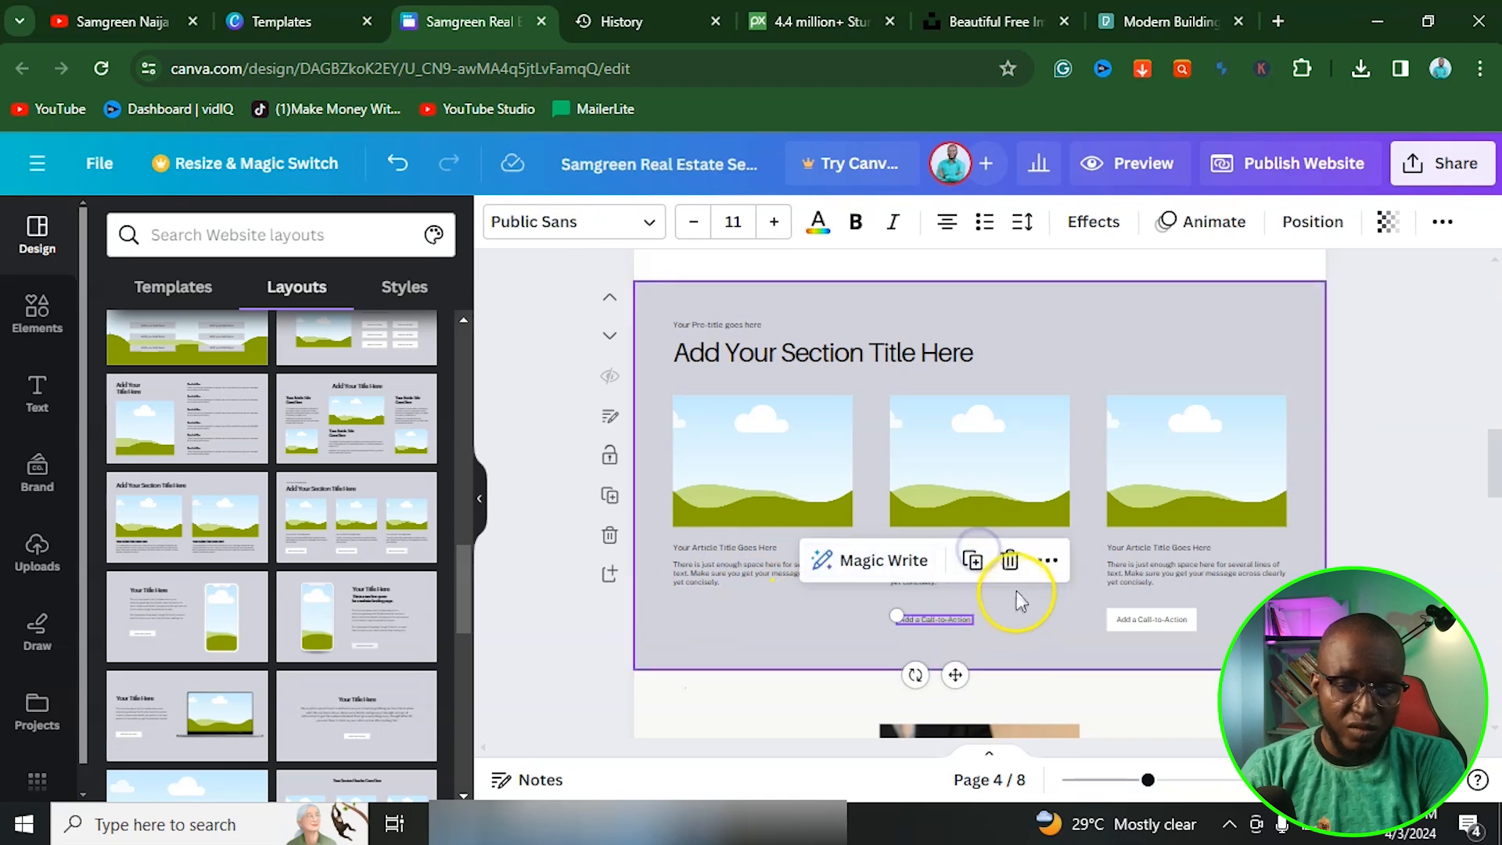
left_click(1010, 560)
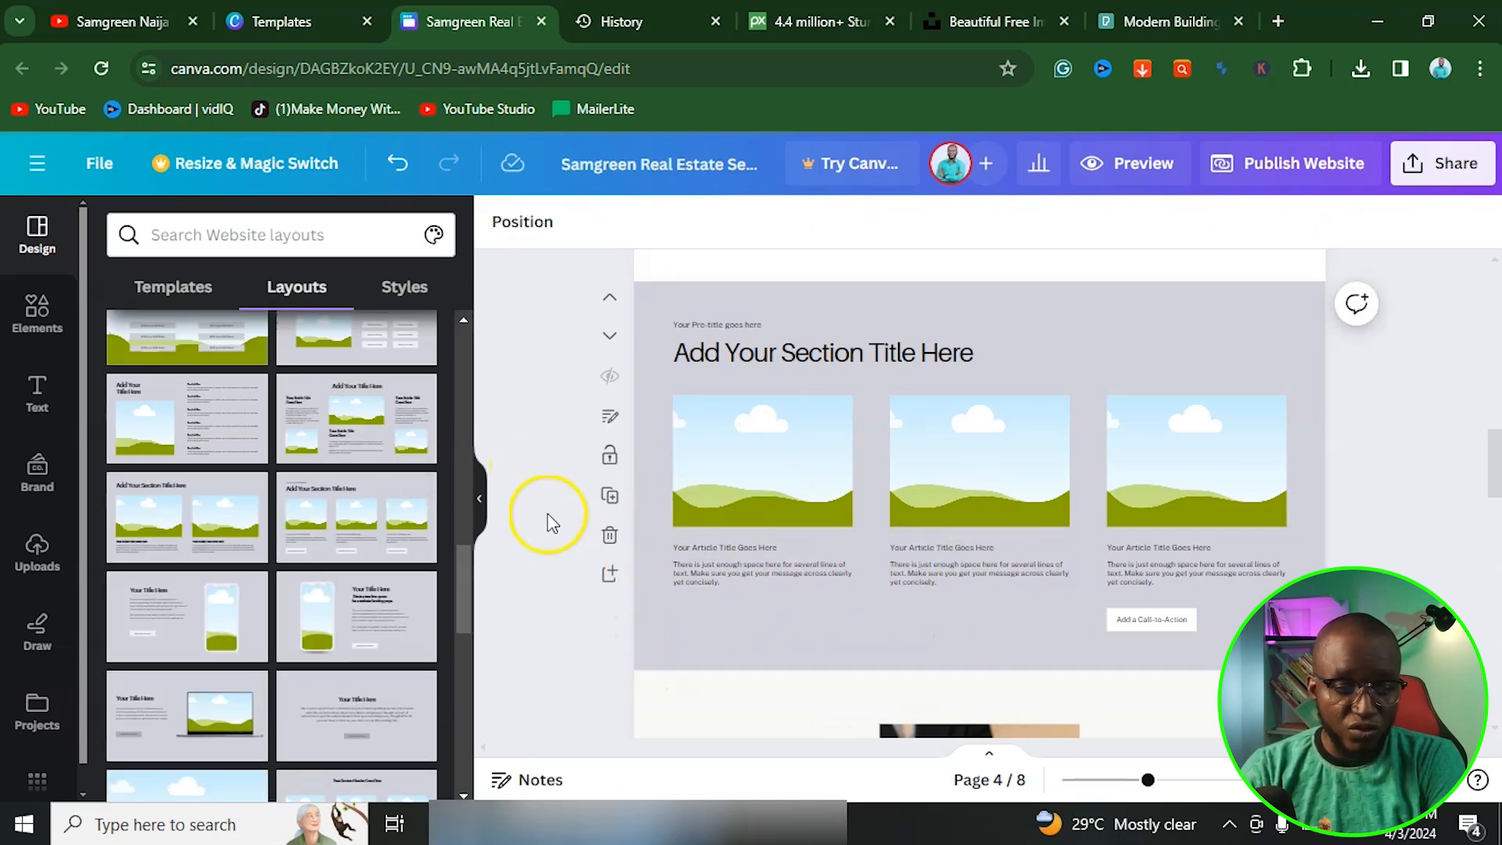
Show the website design styles and select the page with the building photo and paragraphs below the hero page.
scroll(548, 521, "up", 15)
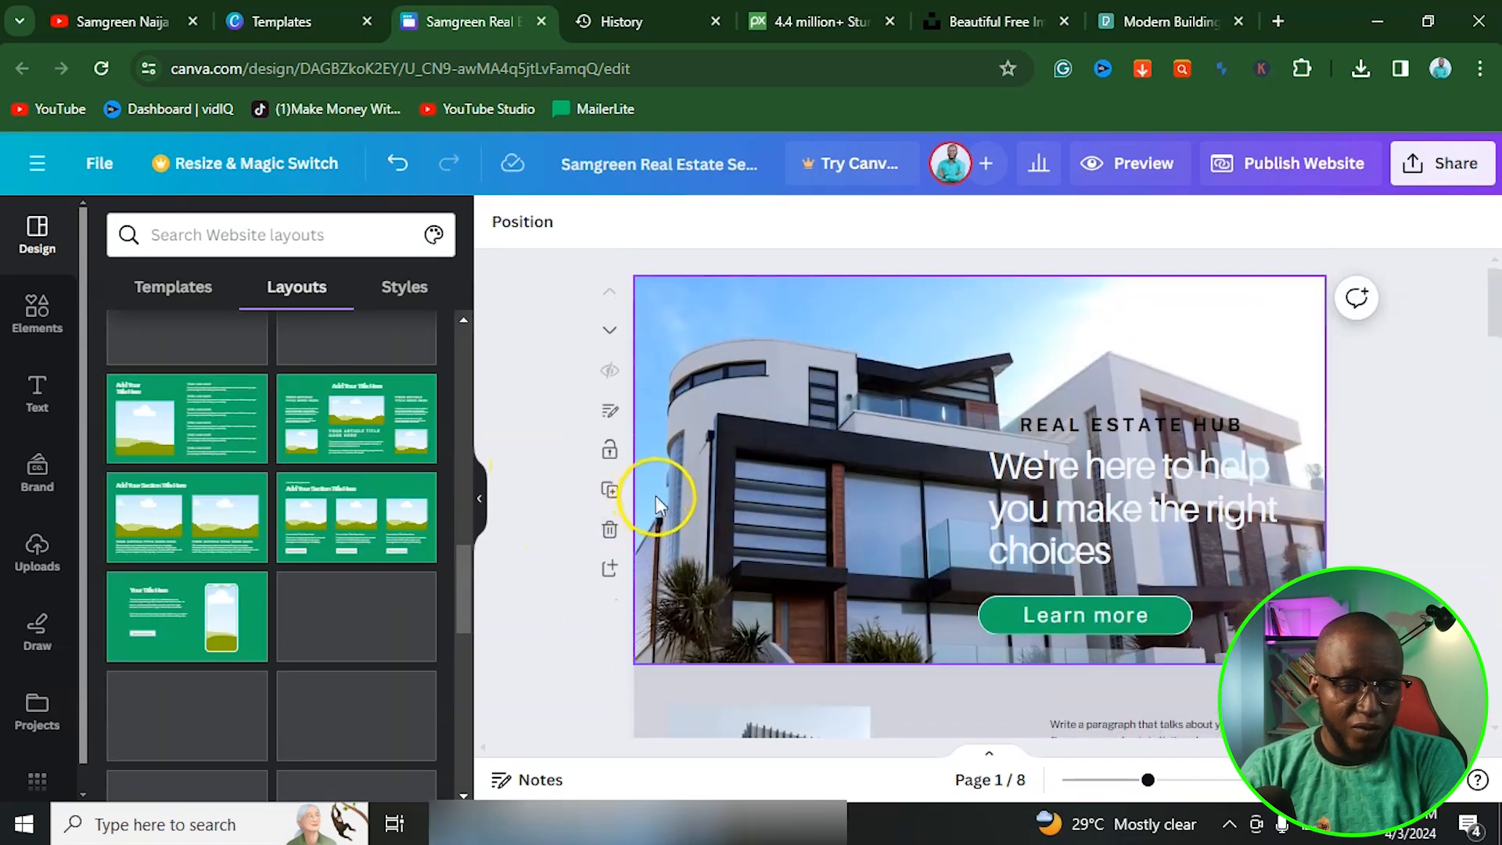
left_click(404, 297)
scroll(326, 607, "down", 5)
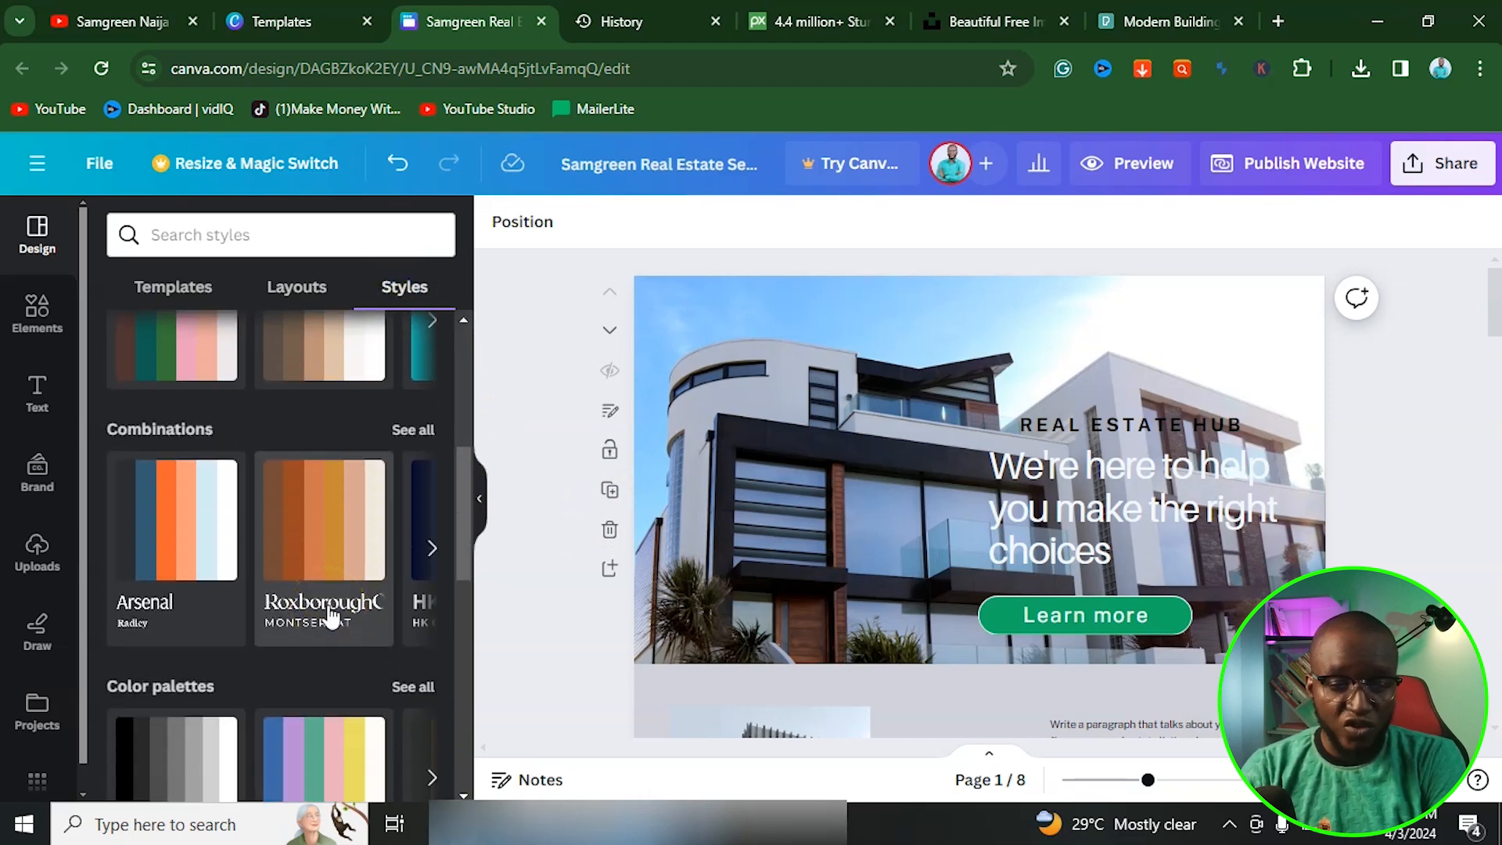
scroll(1052, 598, "down", 4)
left_click(787, 535)
left_click(684, 368)
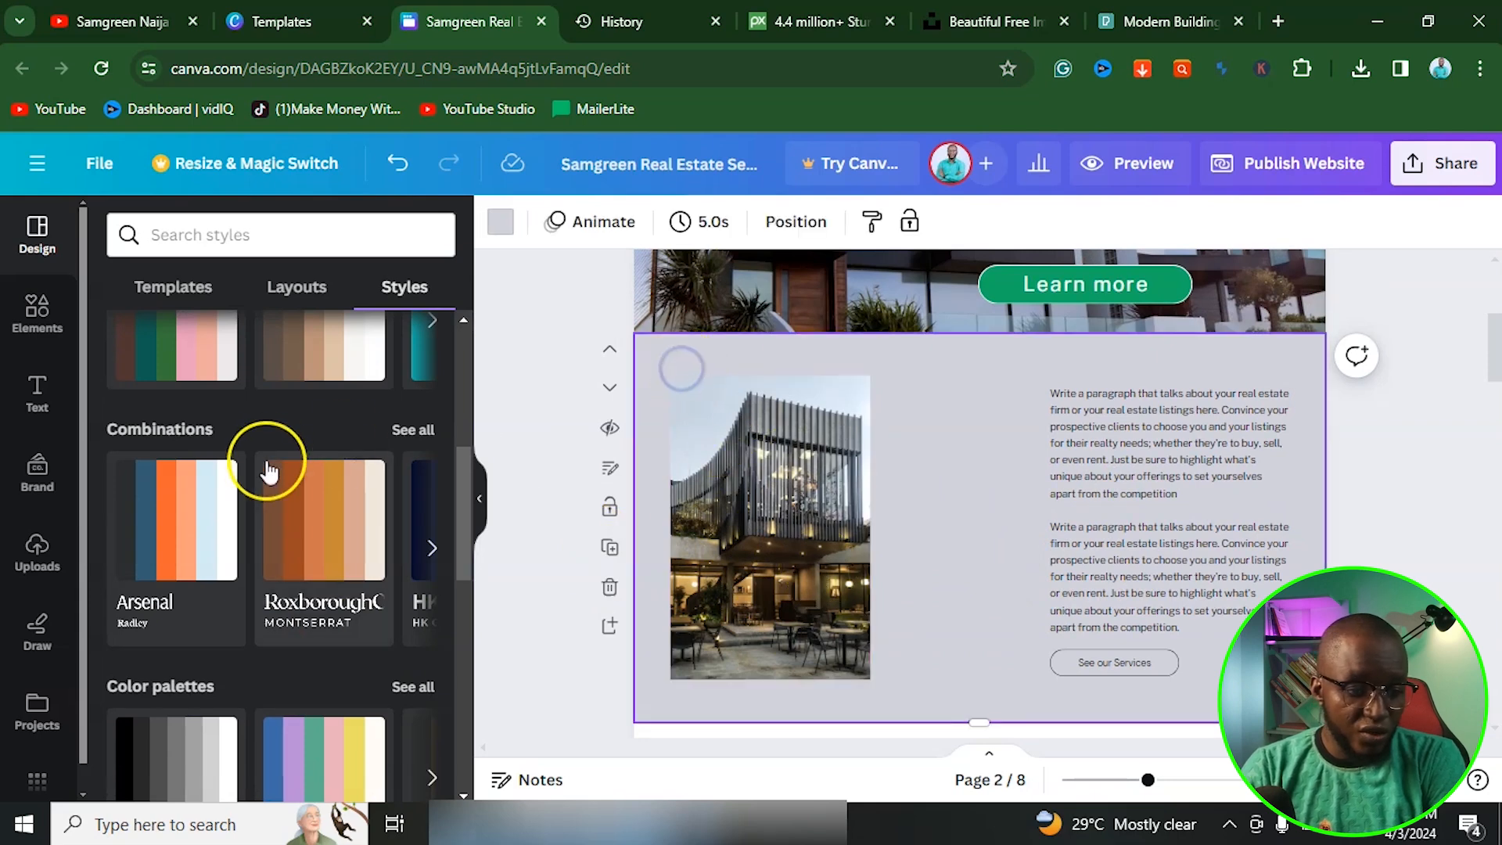
Apply the blue, green, red and yellow Fredoka One and Varela Round combination from the full combinations list to the selected page.
scroll(322, 520, "up", 3)
scroll(322, 521, "down", 3)
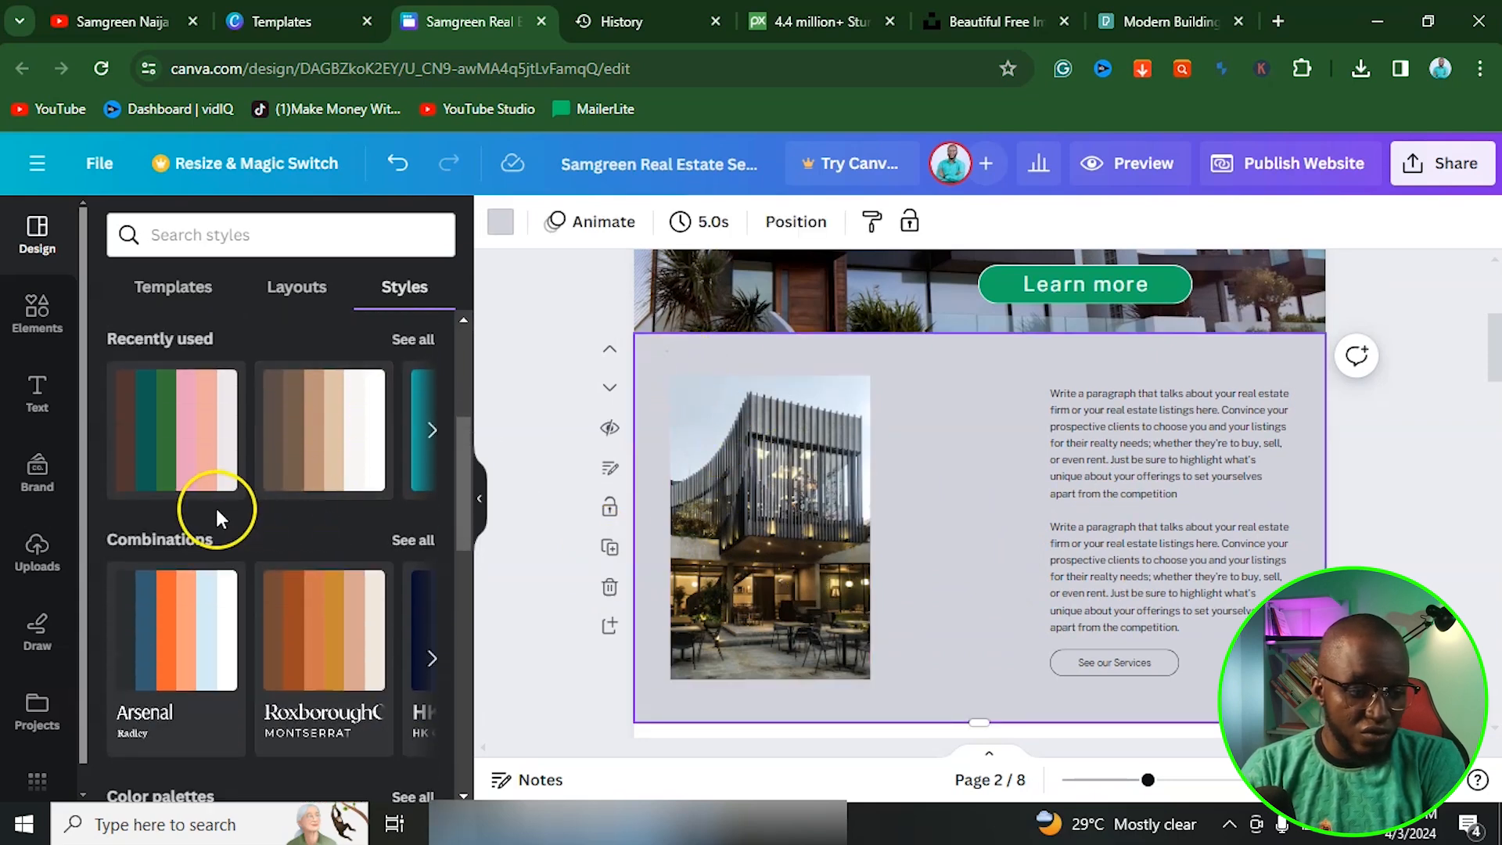
left_click(414, 429)
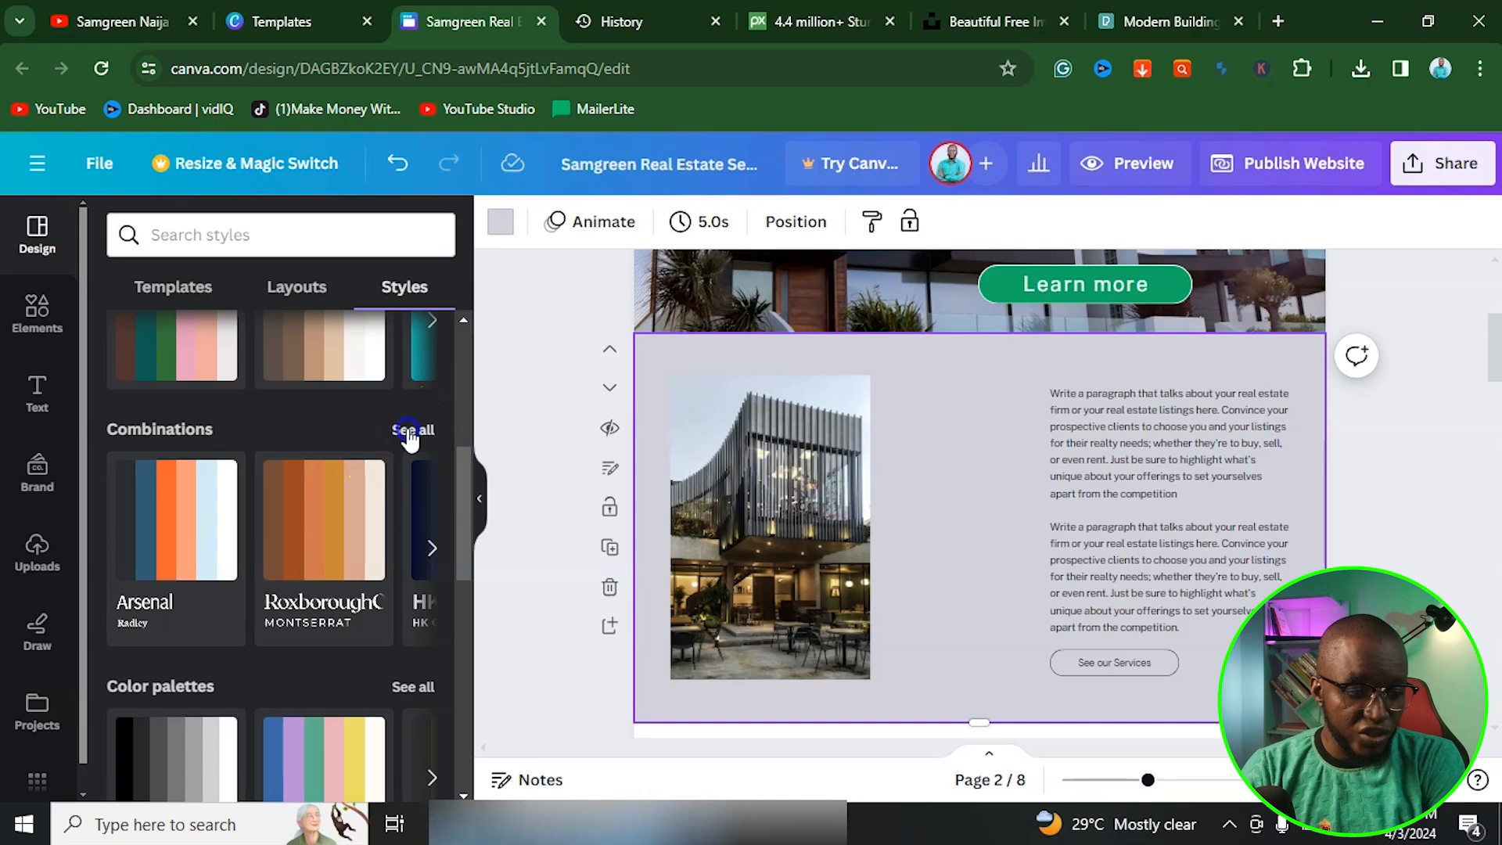
scroll(325, 602, "down", 5)
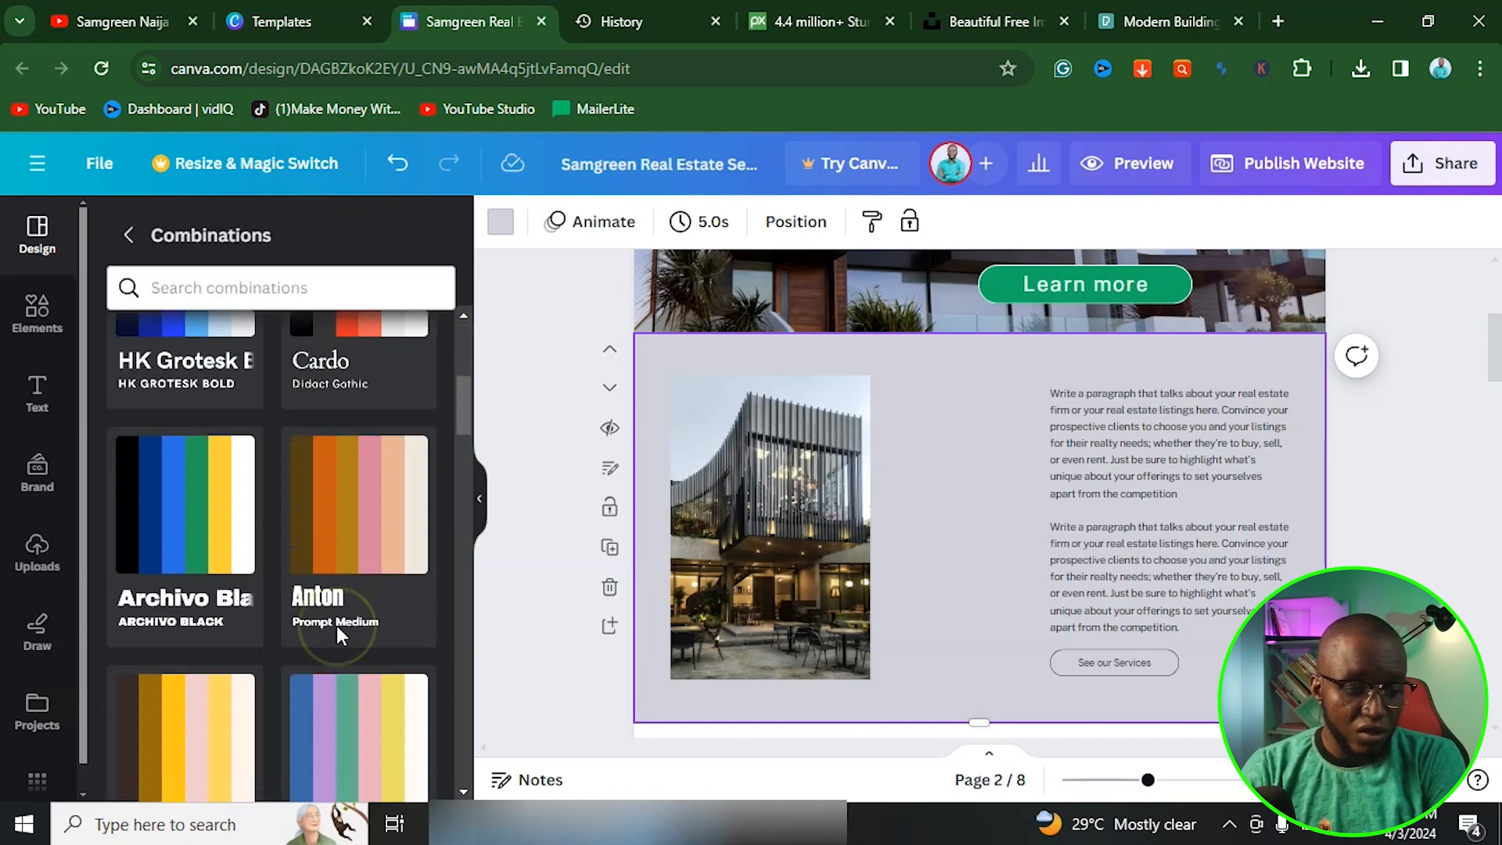
scroll(336, 630, "down", 10)
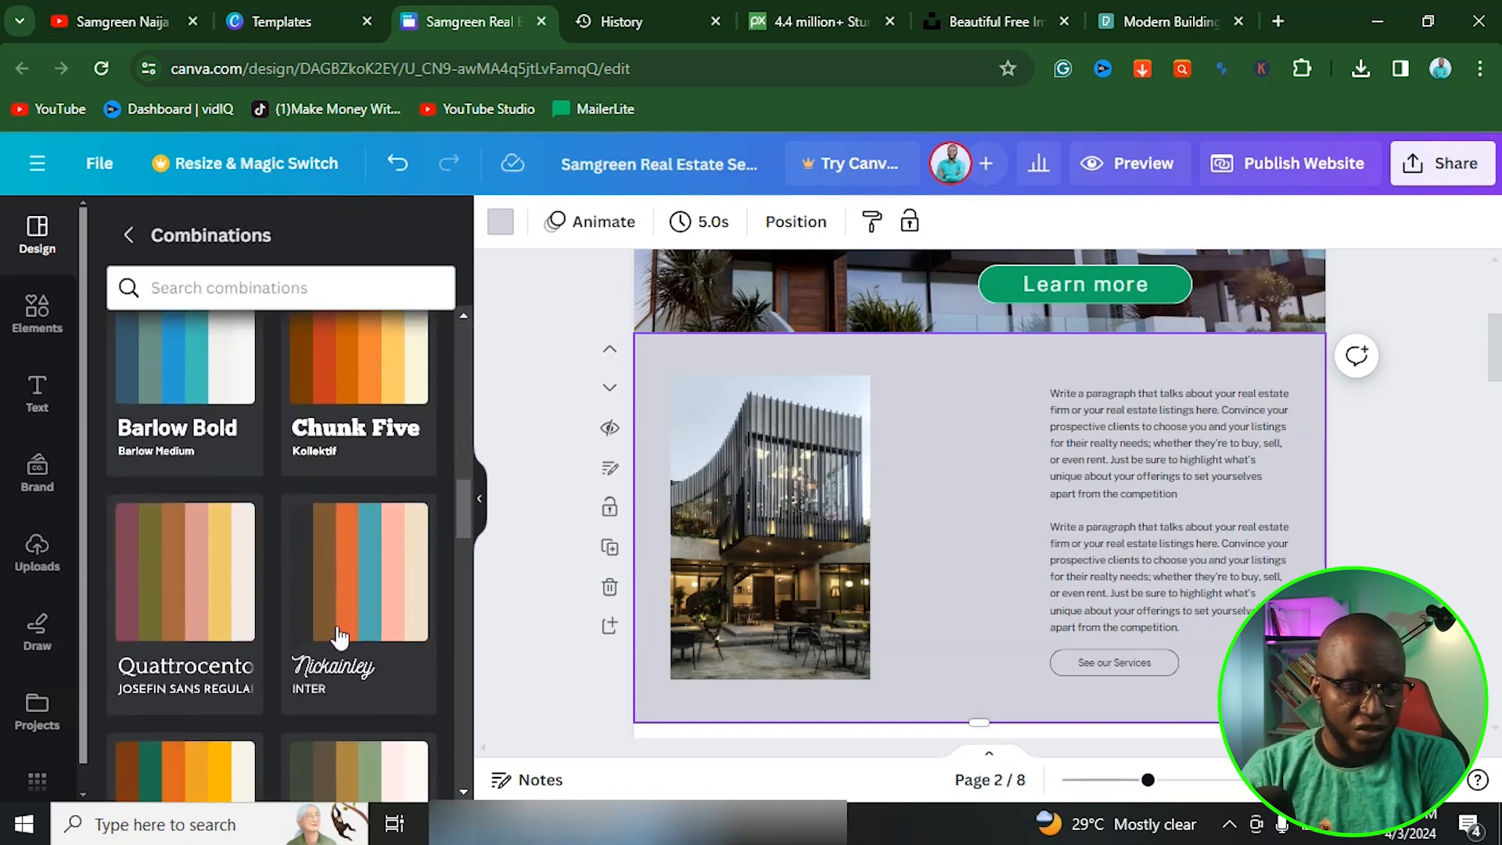
scroll(338, 637, "down", 10)
scroll(339, 637, "down", 10)
scroll(339, 635, "down", 5)
scroll(339, 635, "up", 10)
scroll(340, 640, "up", 10)
scroll(339, 637, "up", 5)
left_click(331, 649)
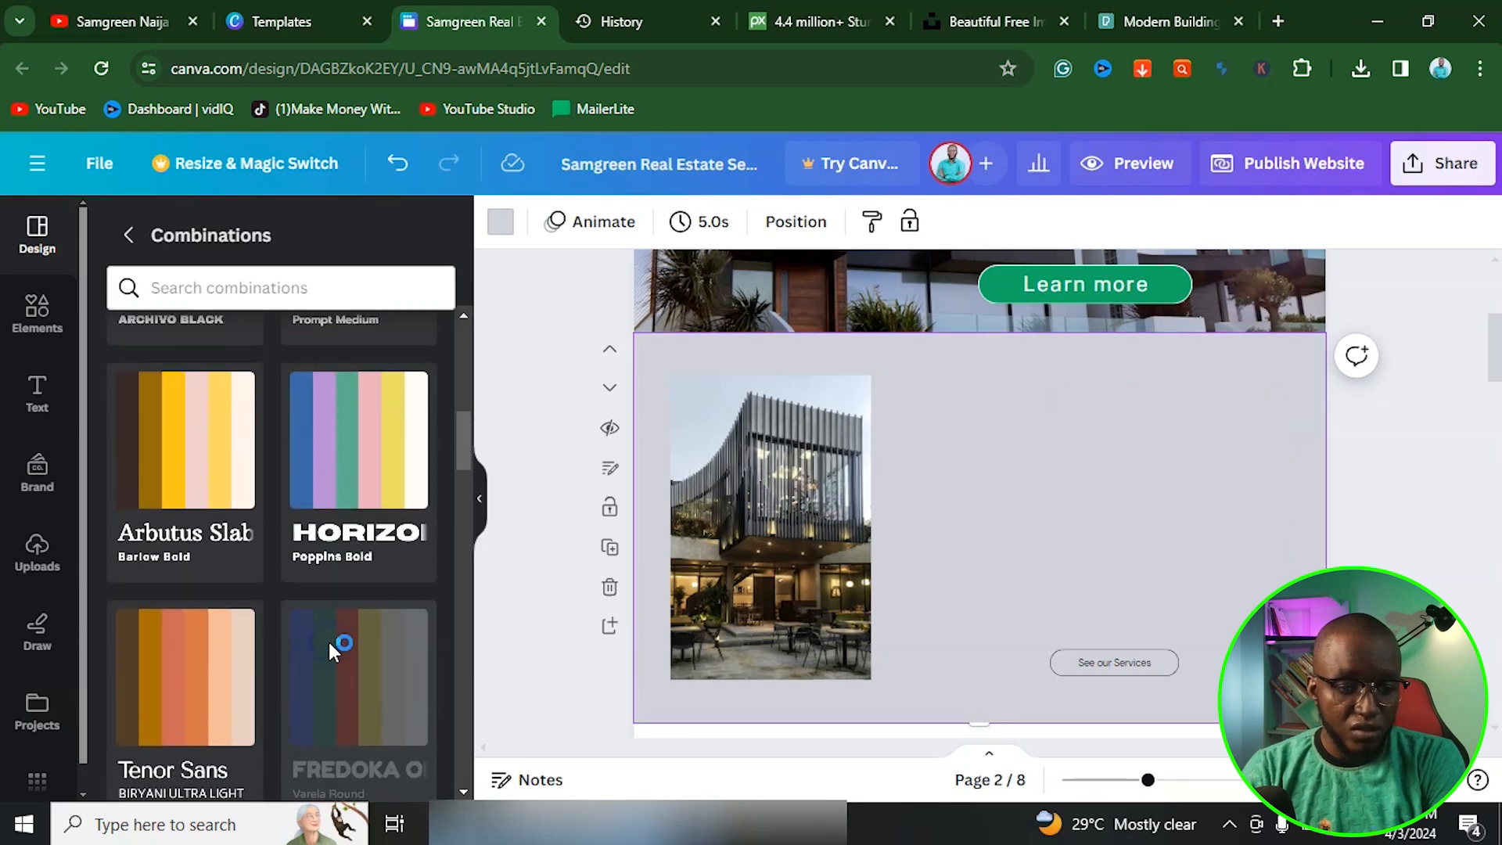
Shuffle the combination's colors on the selected page until it has a cream background and blue text.
left_click(350, 650)
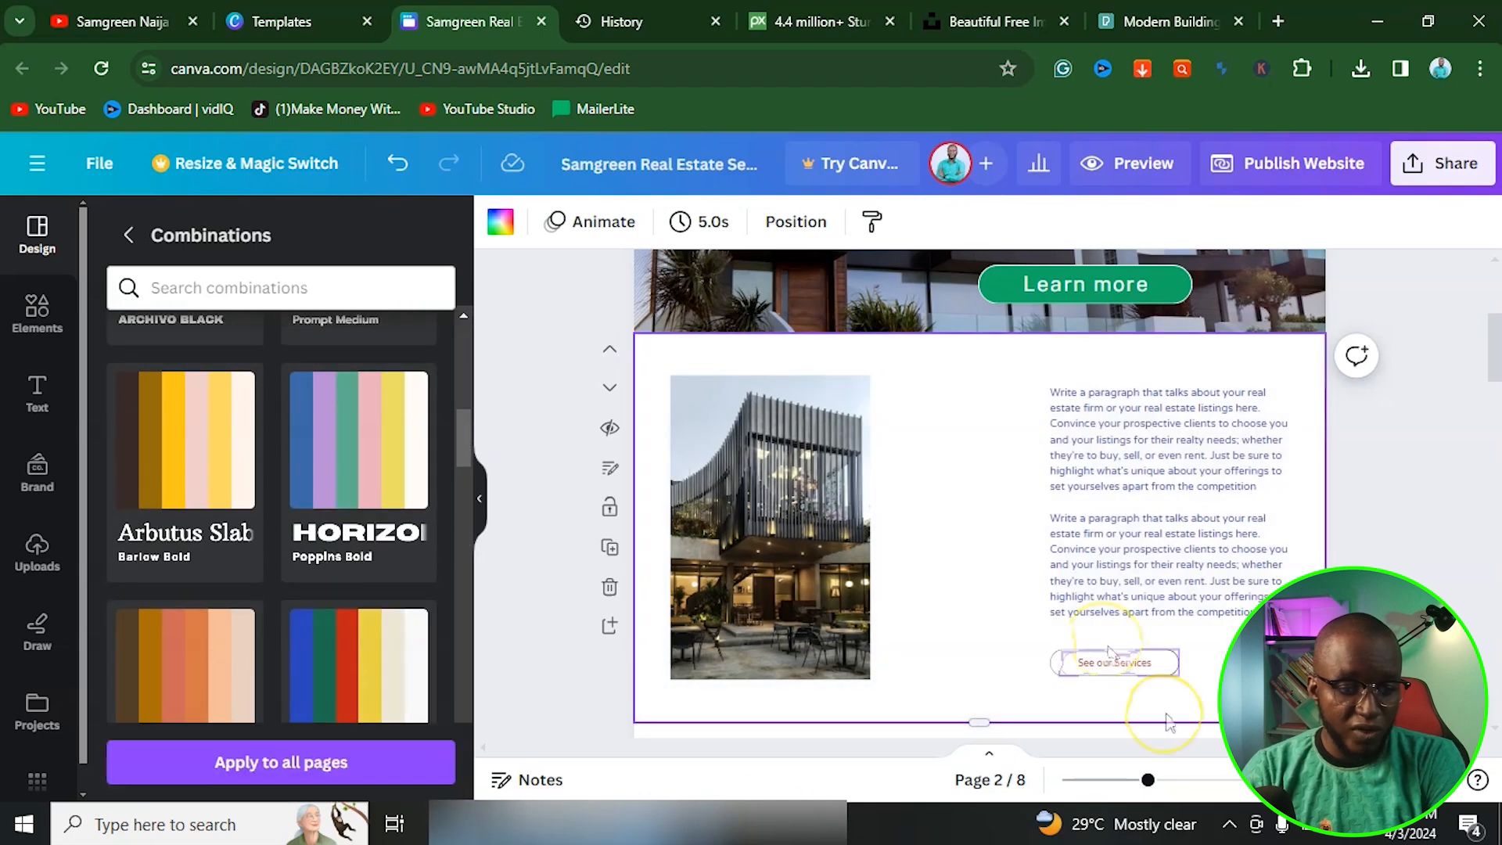
left_click(366, 675)
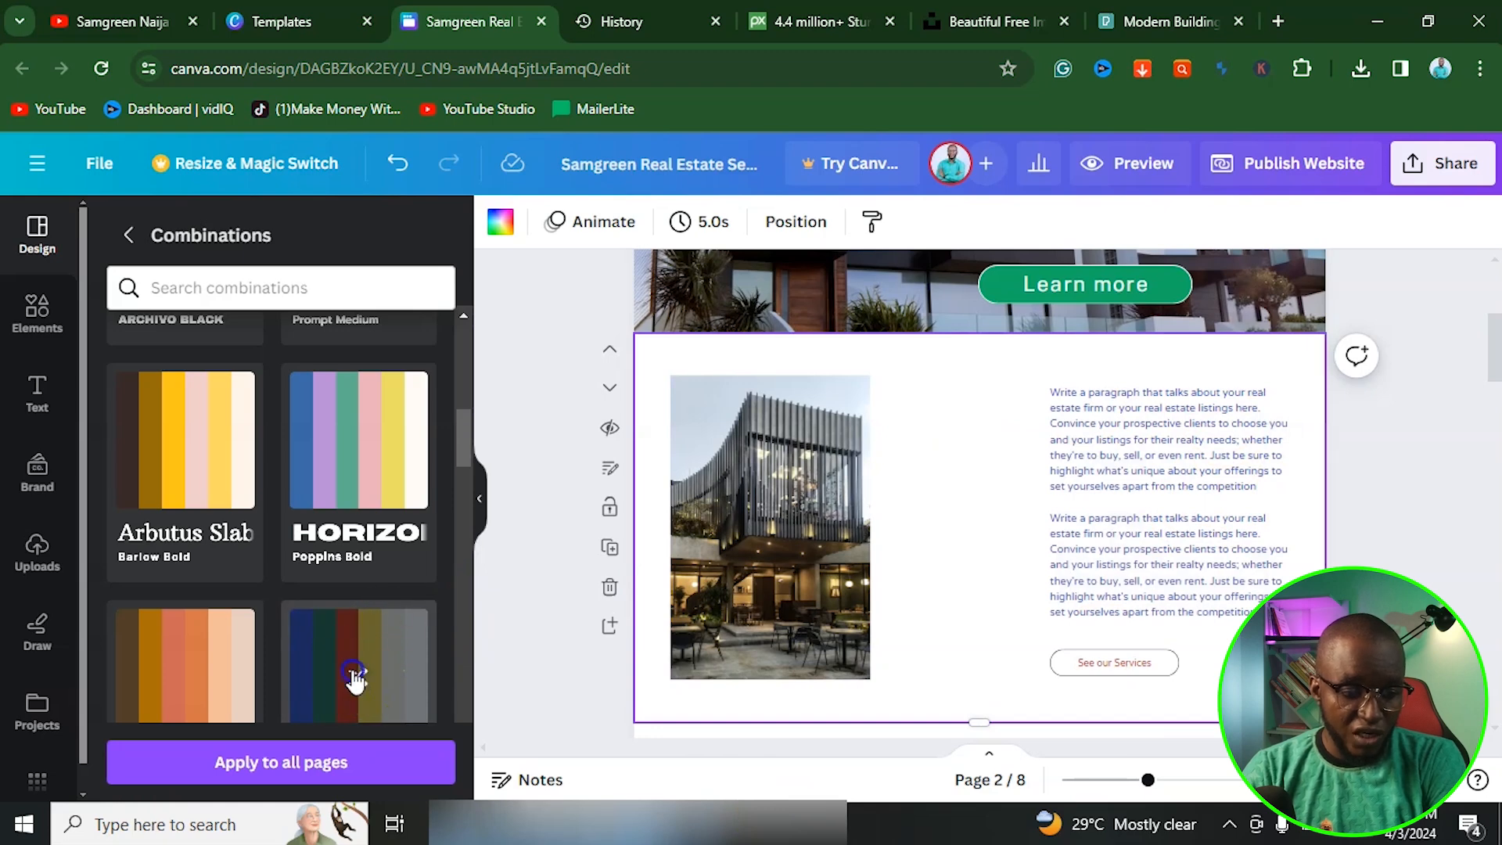
left_click(355, 675)
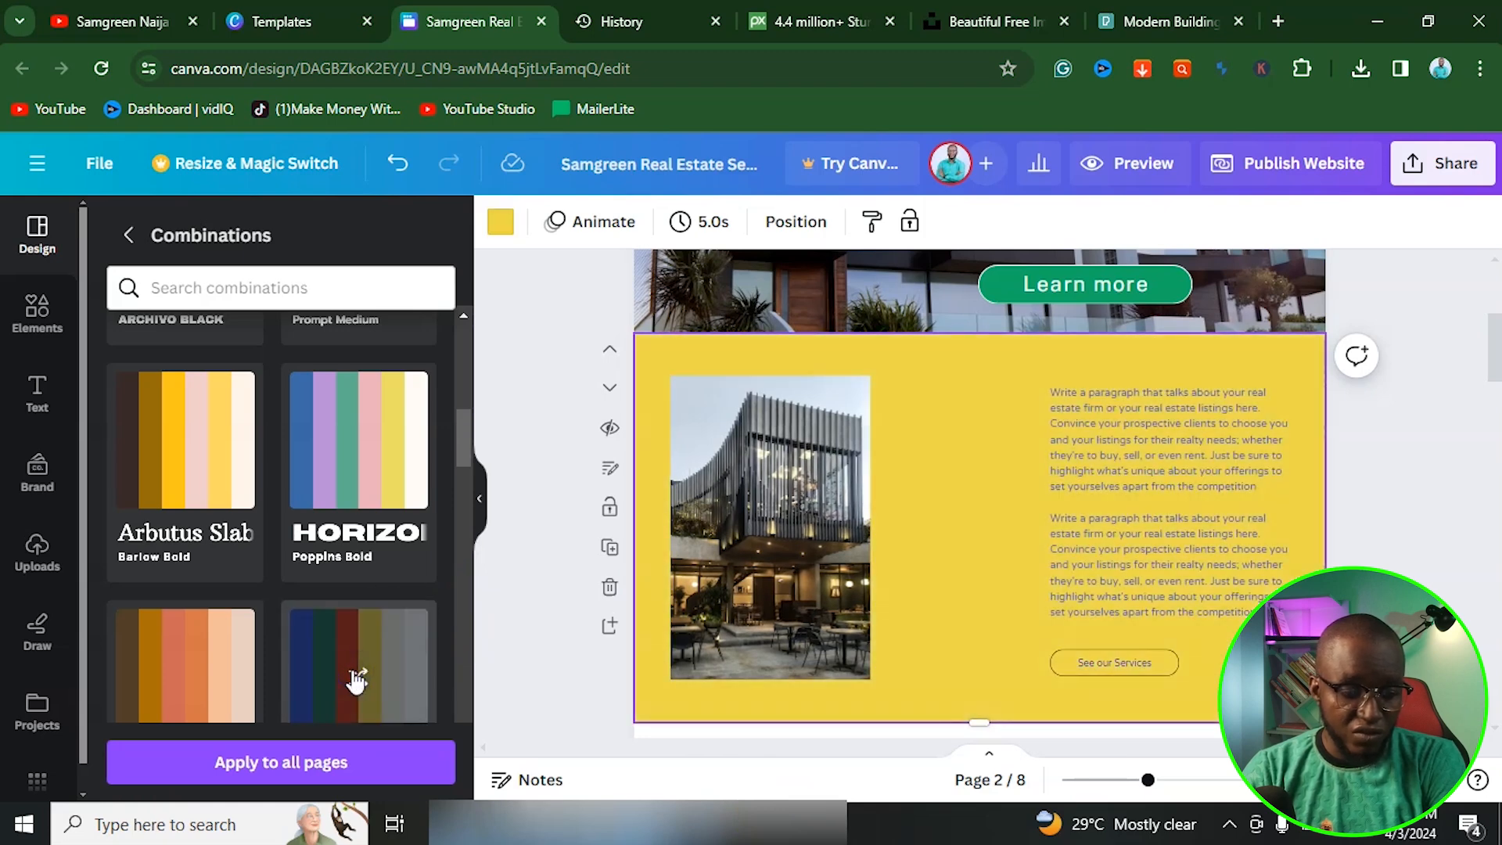
left_click(356, 678)
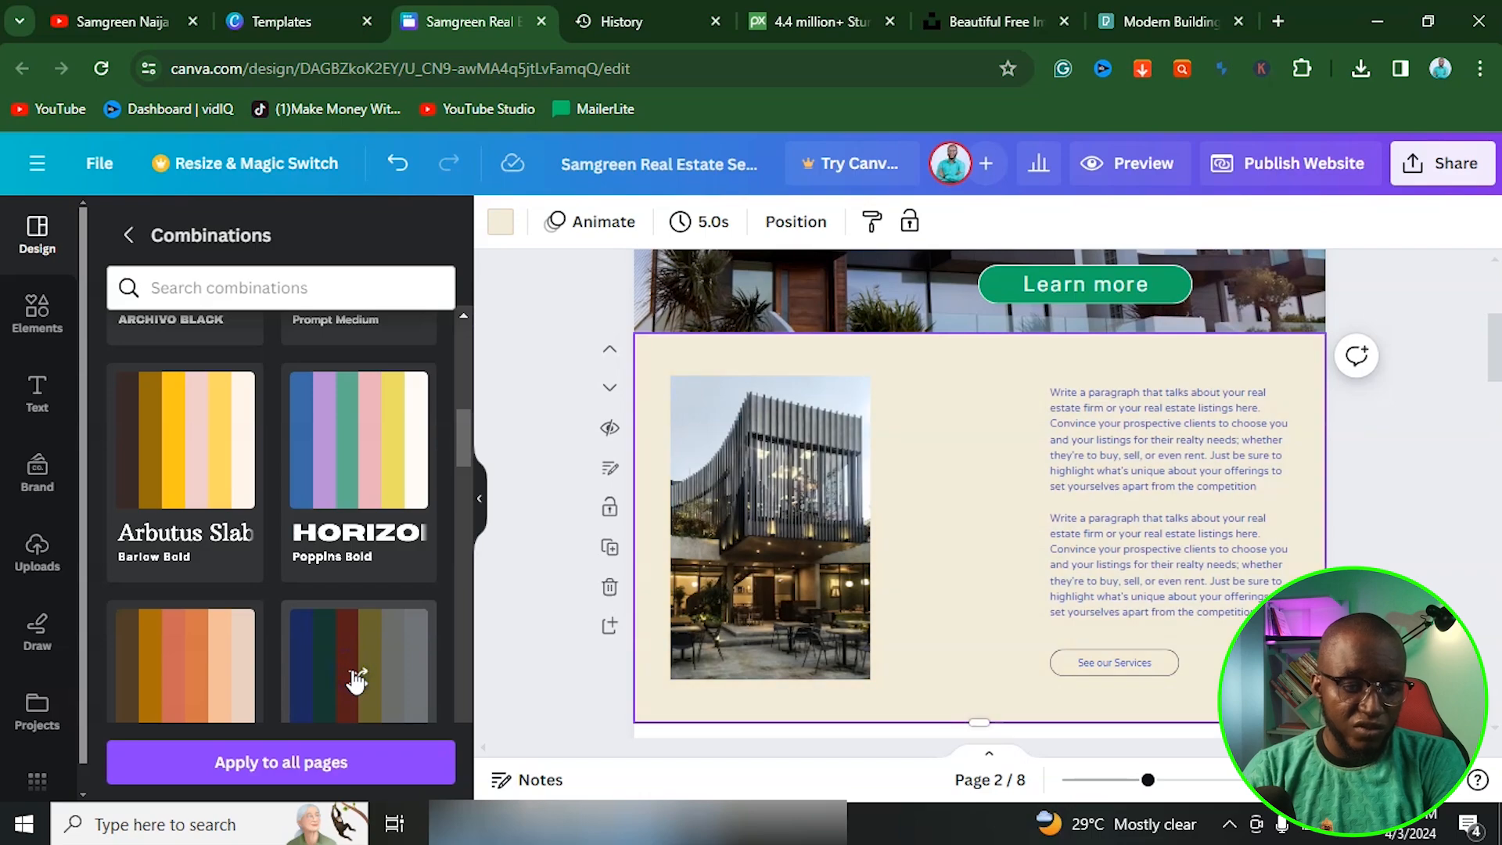
Open the complete list of color palettes and browse through it.
left_click(129, 235)
left_click(231, 601)
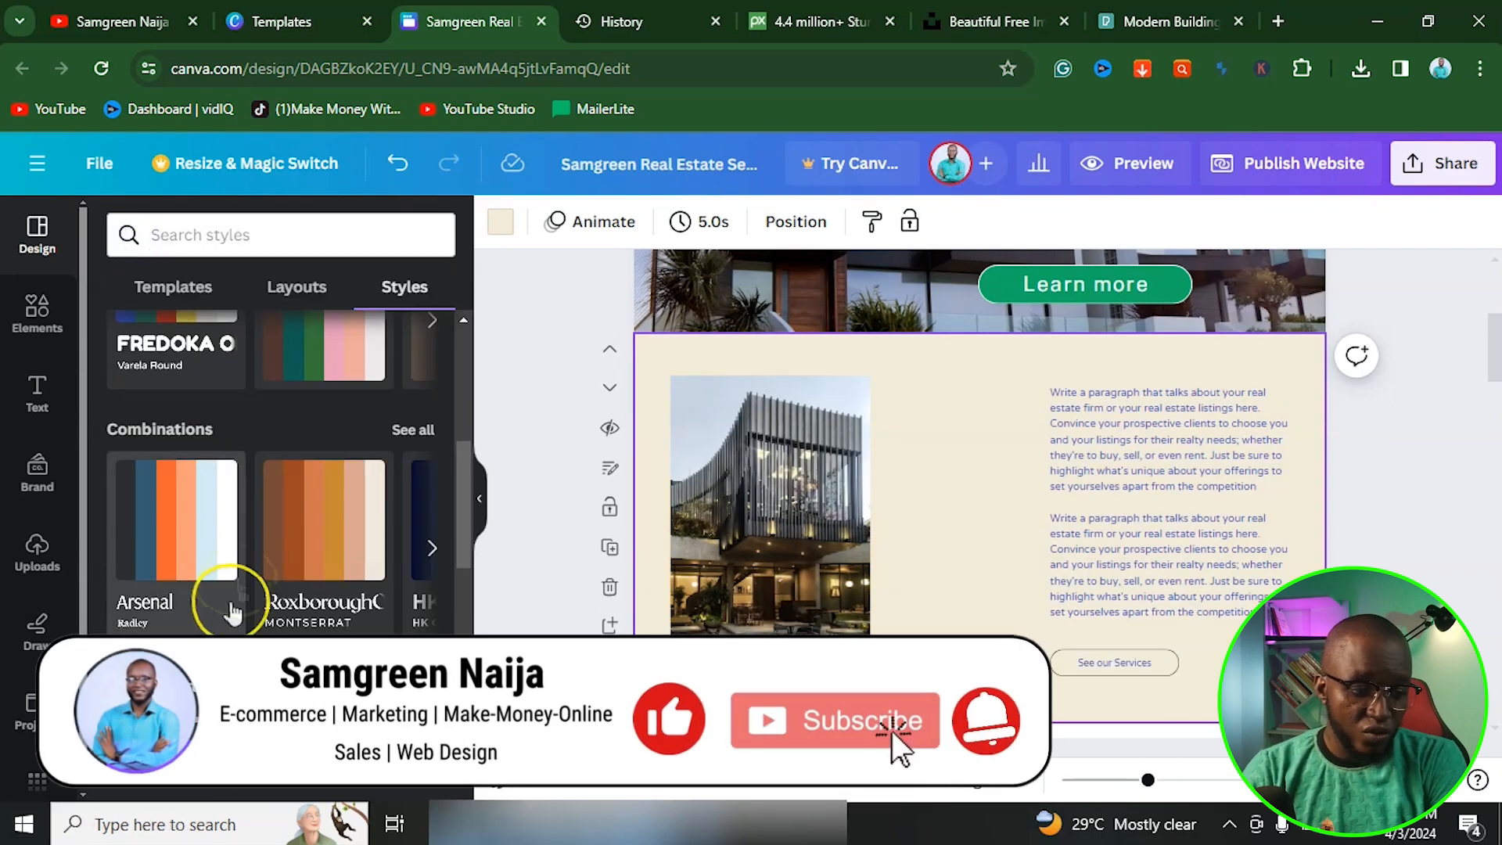
scroll(233, 614, "down", 3)
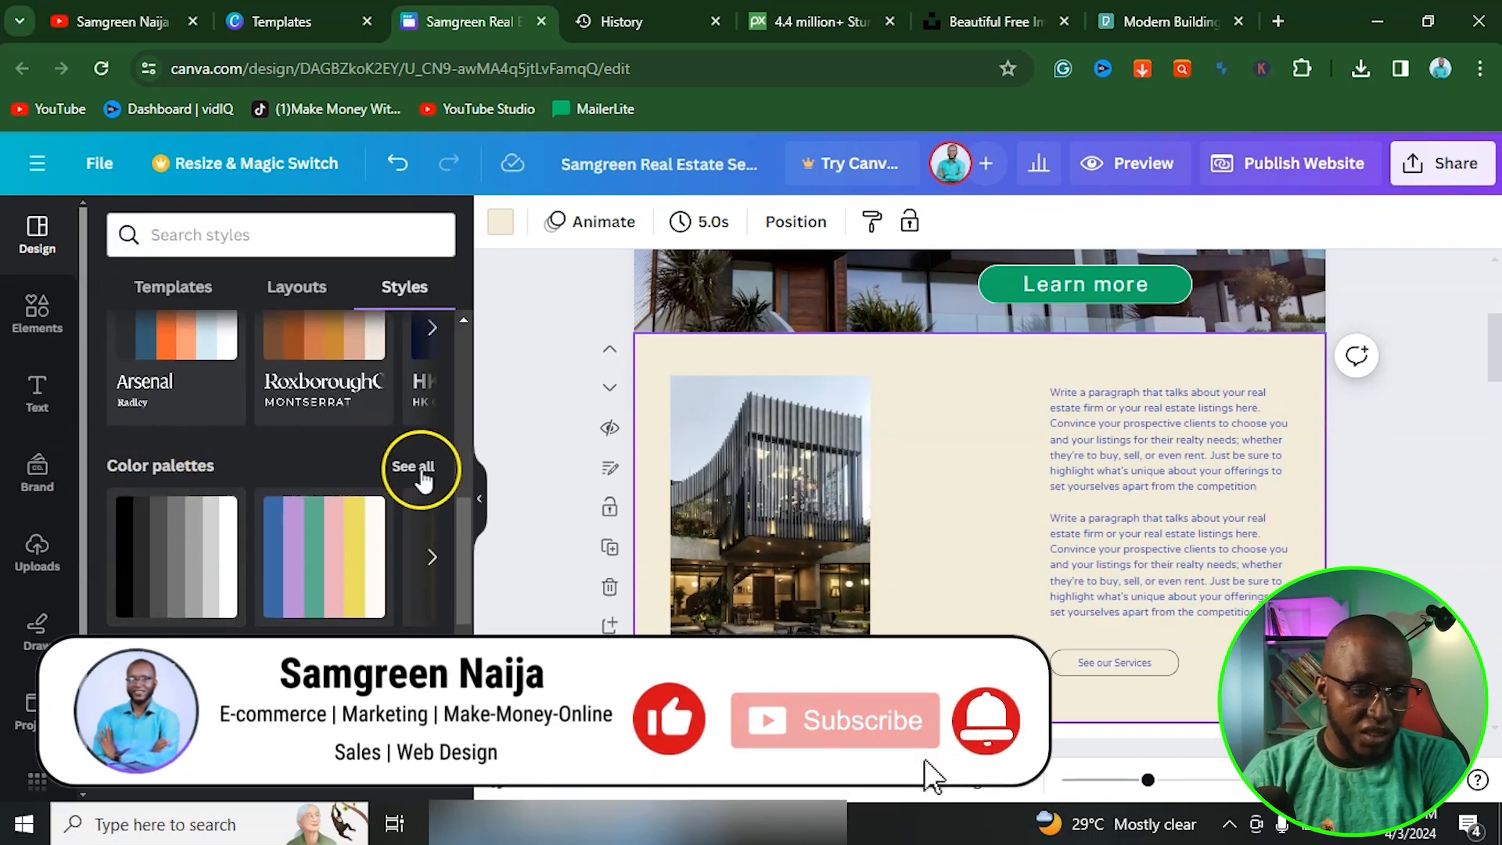
left_click(422, 470)
scroll(342, 563, "down", 5)
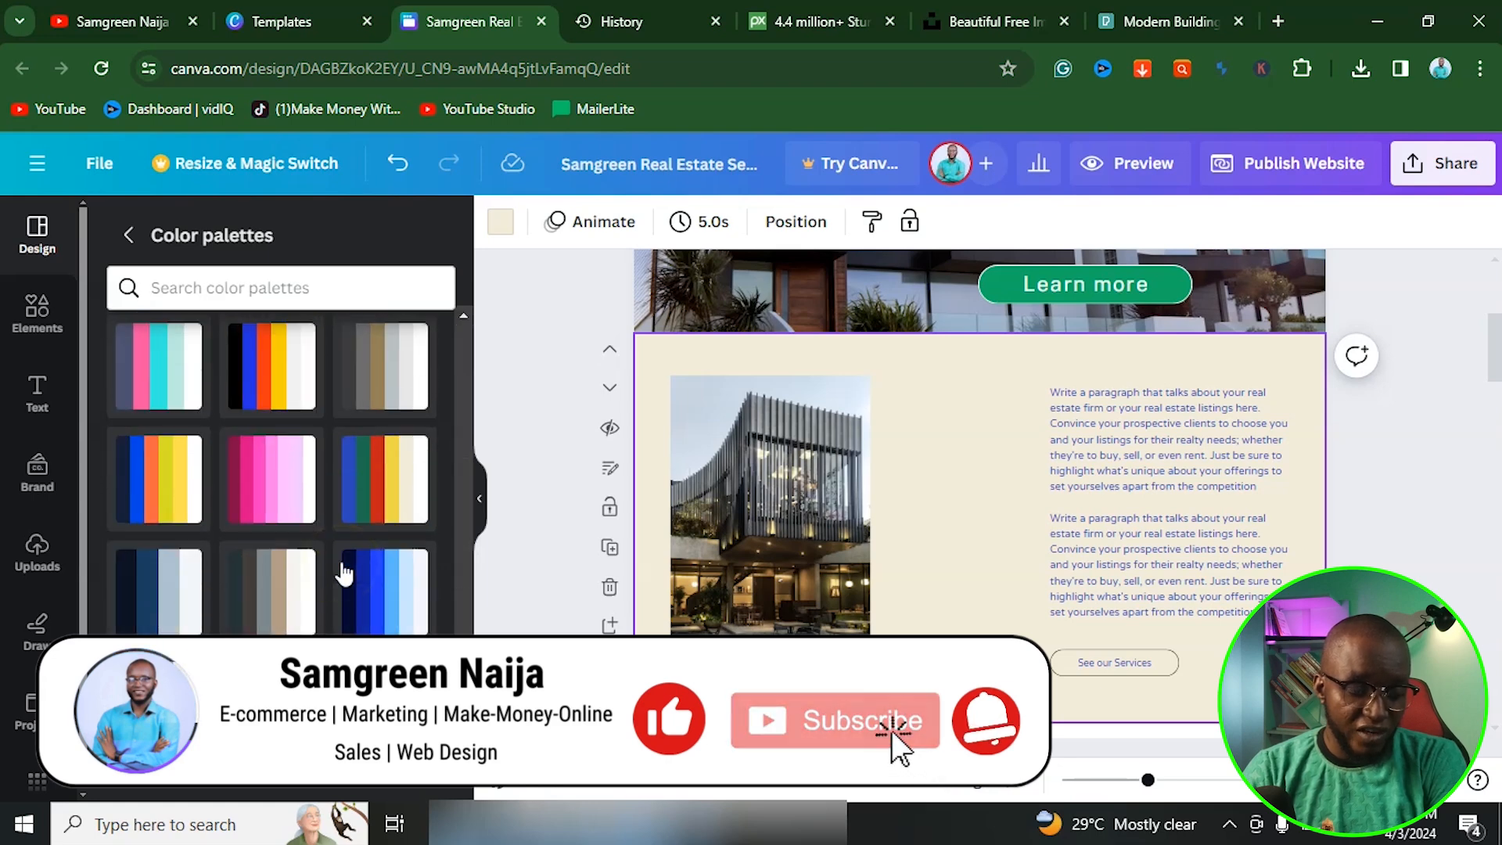
scroll(344, 574, "down", 10)
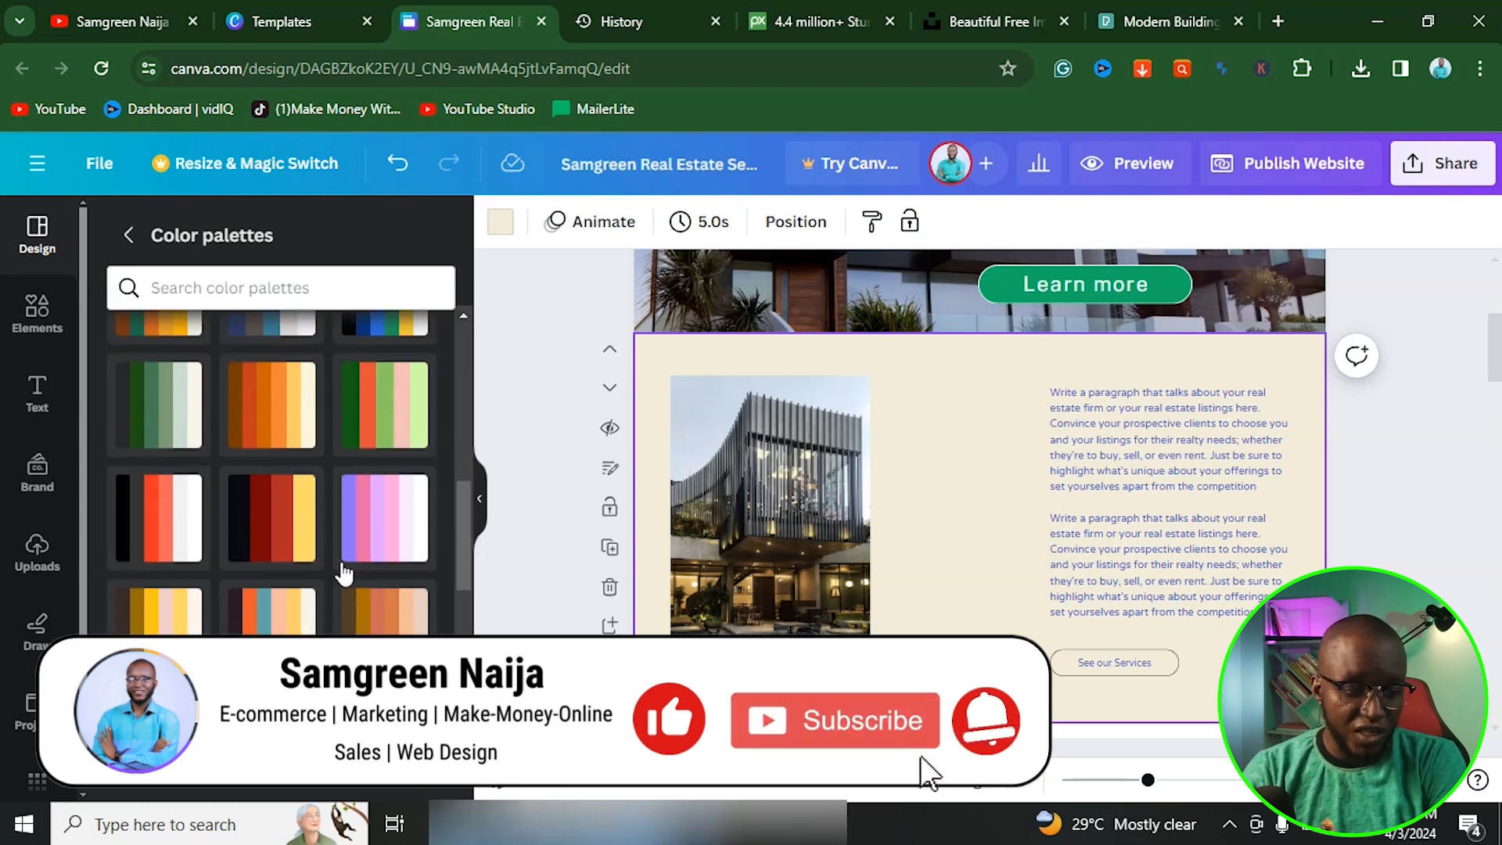
scroll(344, 573, "down", 3)
Try the green, orange and light blue color palette on the selected page and shuffle through its color arrangements.
left_click(269, 529)
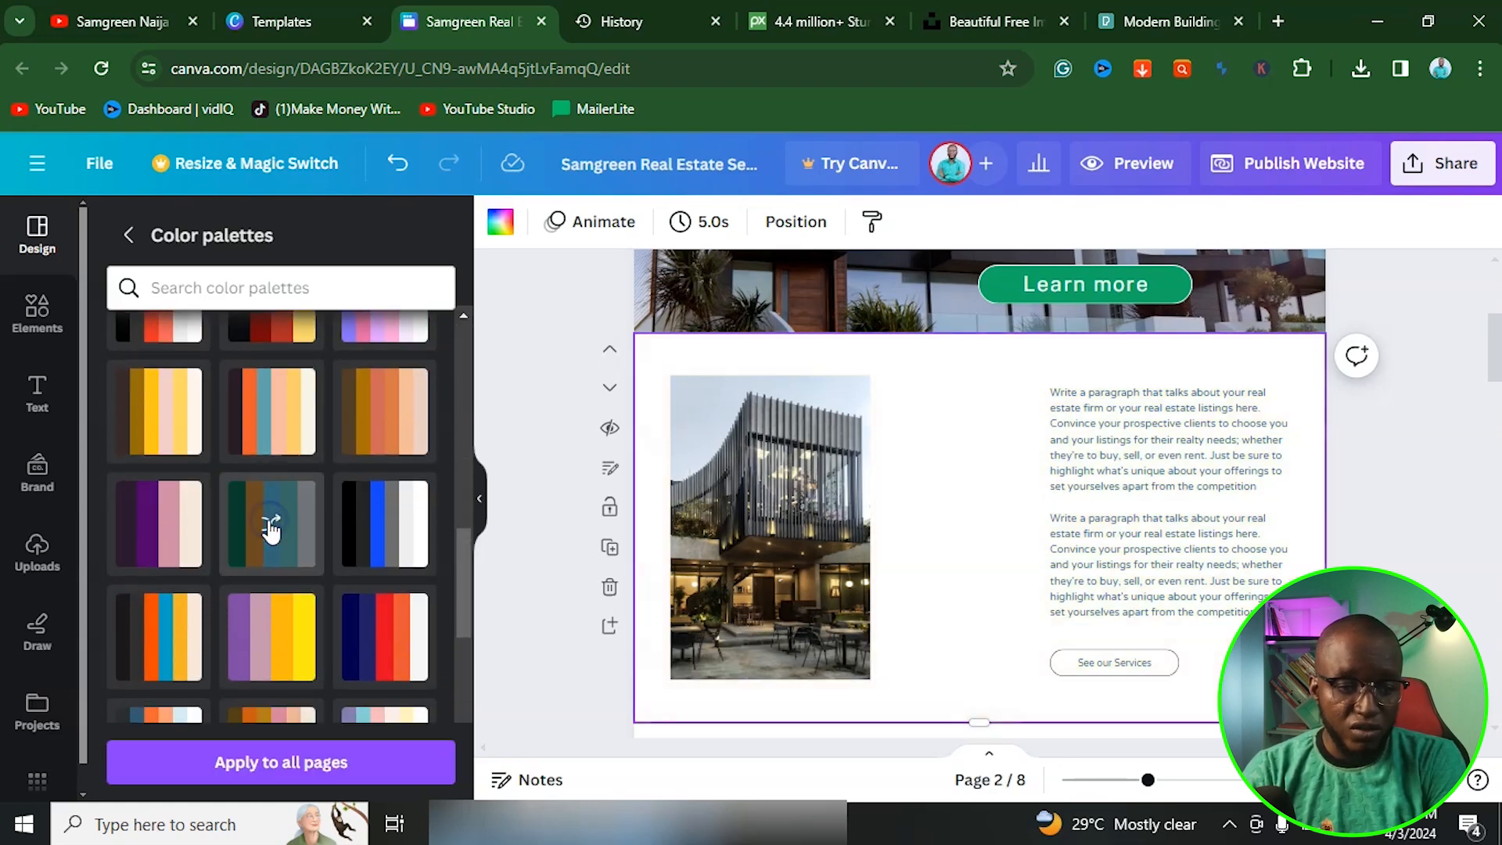
left_click(272, 516)
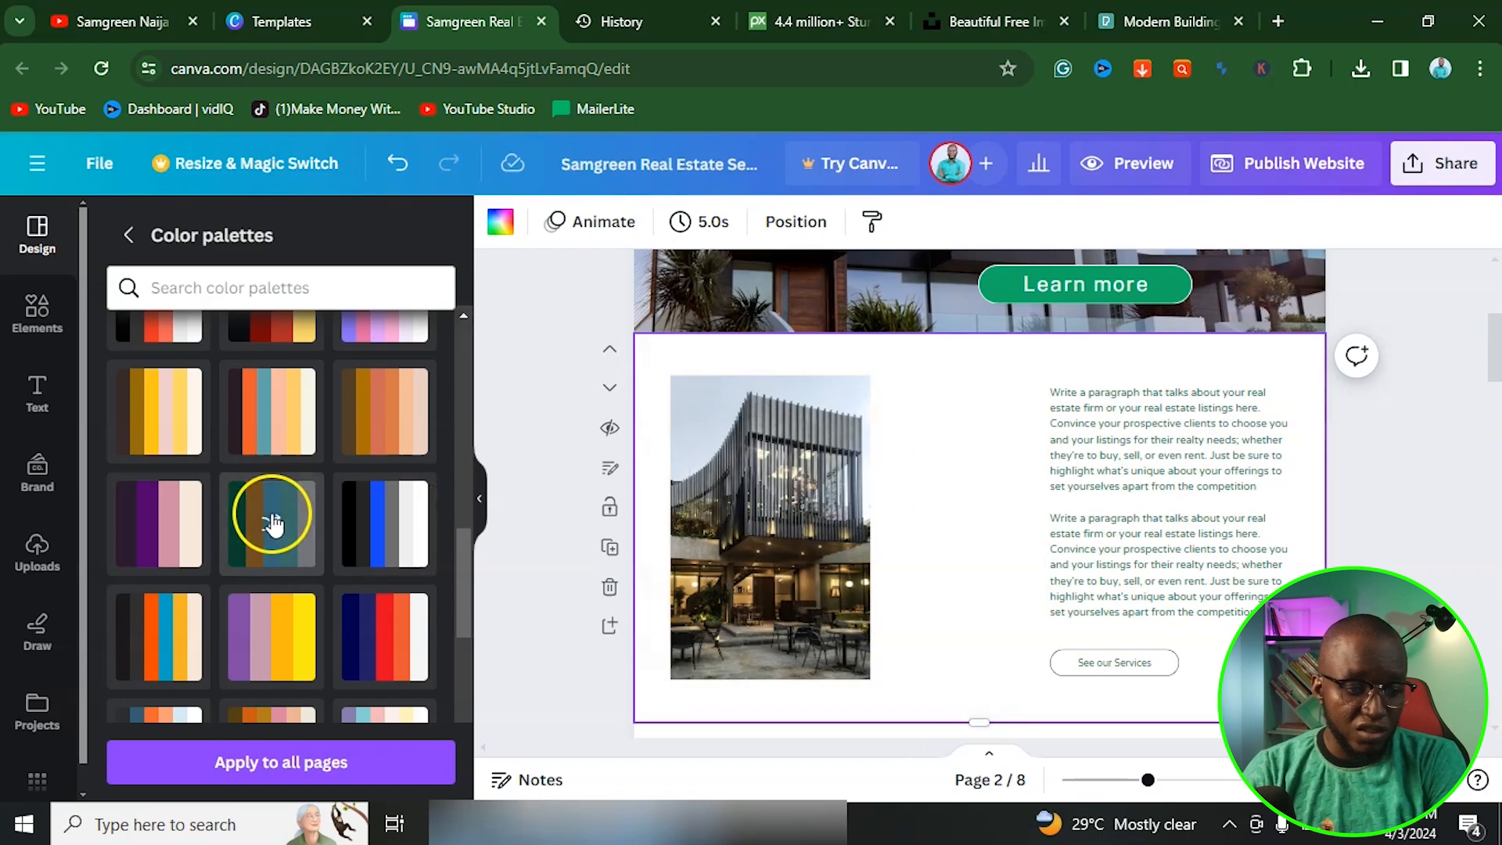
left_click(272, 524)
left_click(272, 524)
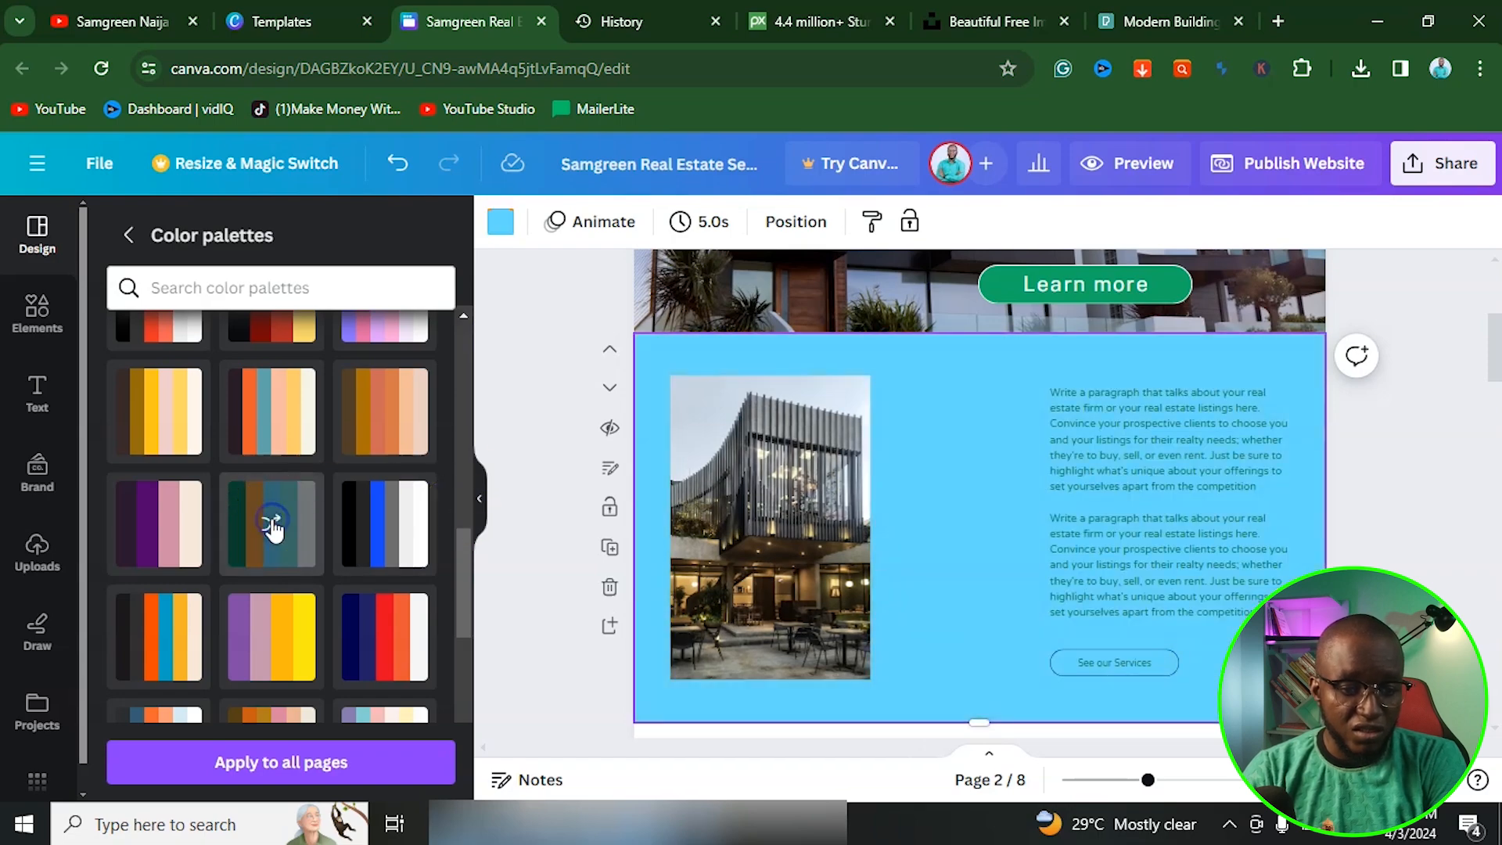
left_click(272, 524)
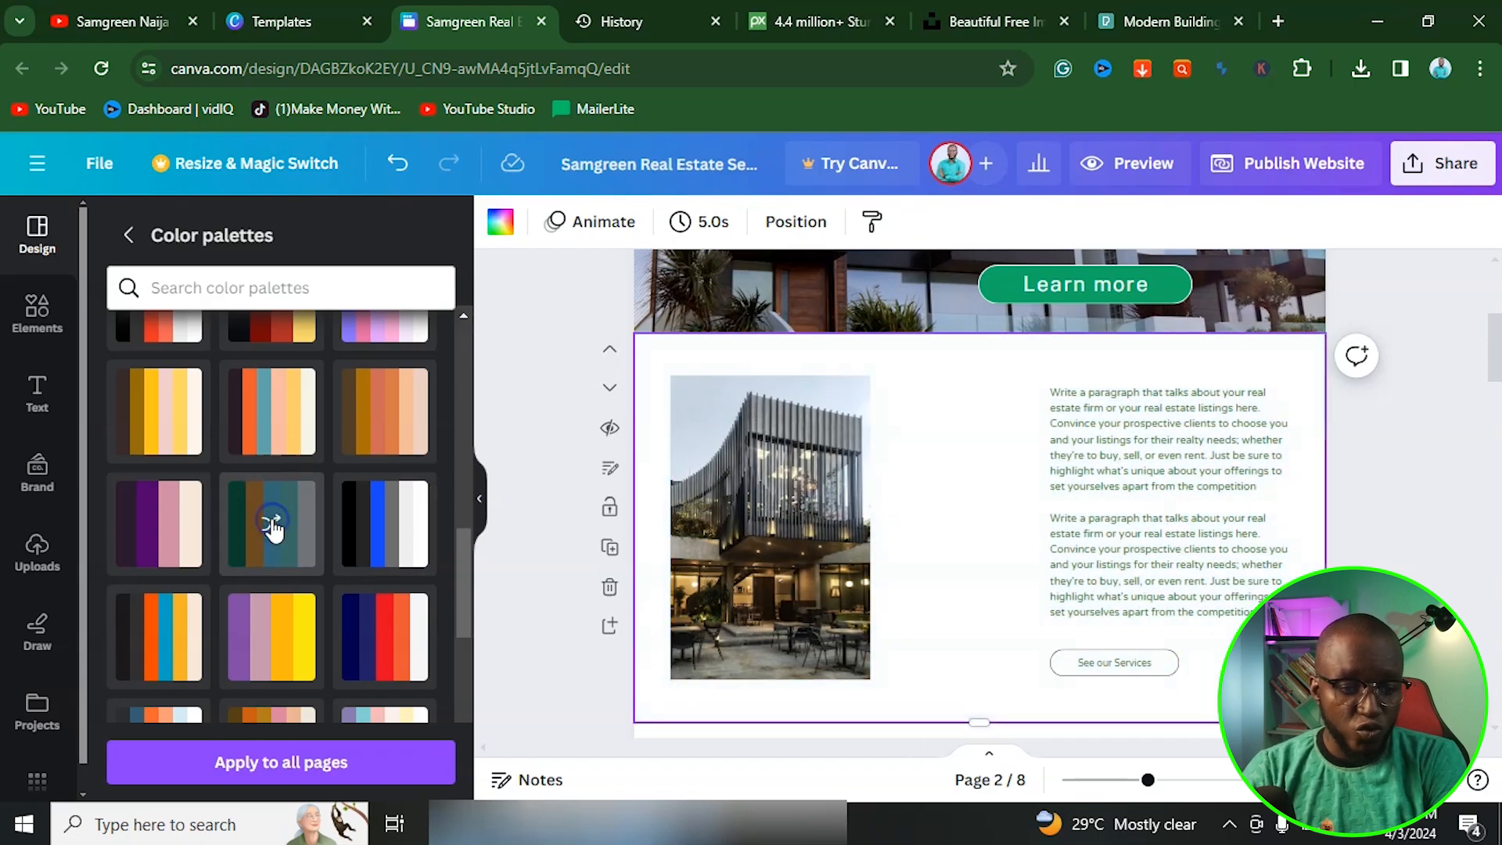
left_click(272, 524)
left_click(273, 525)
left_click(272, 524)
left_click(272, 524)
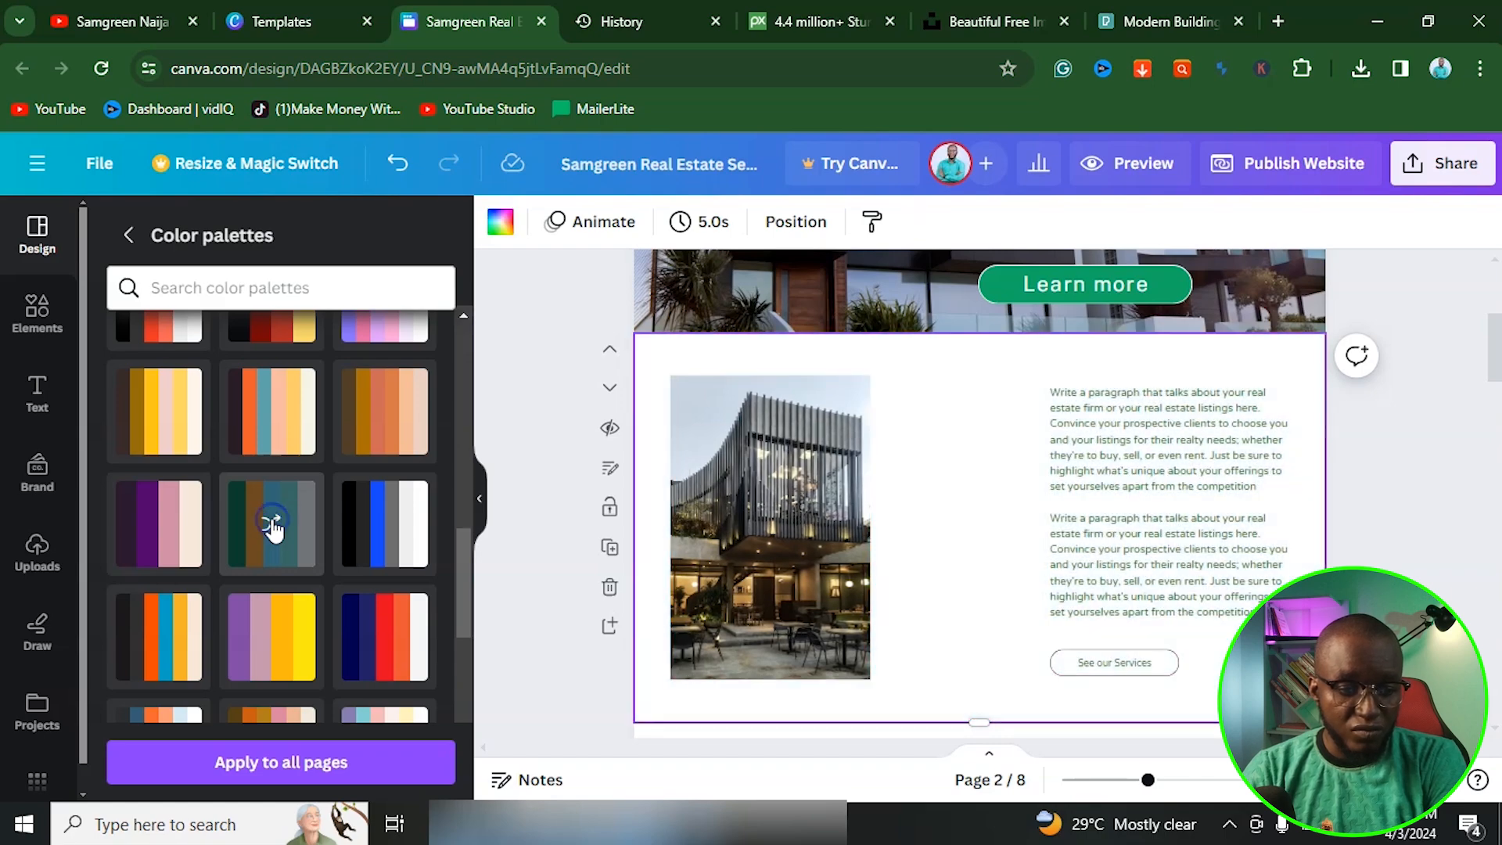
Apply the dark gray, tan and light gray palette to the page, shuffled to a dark gray background with white text.
scroll(403, 496, "down", 5)
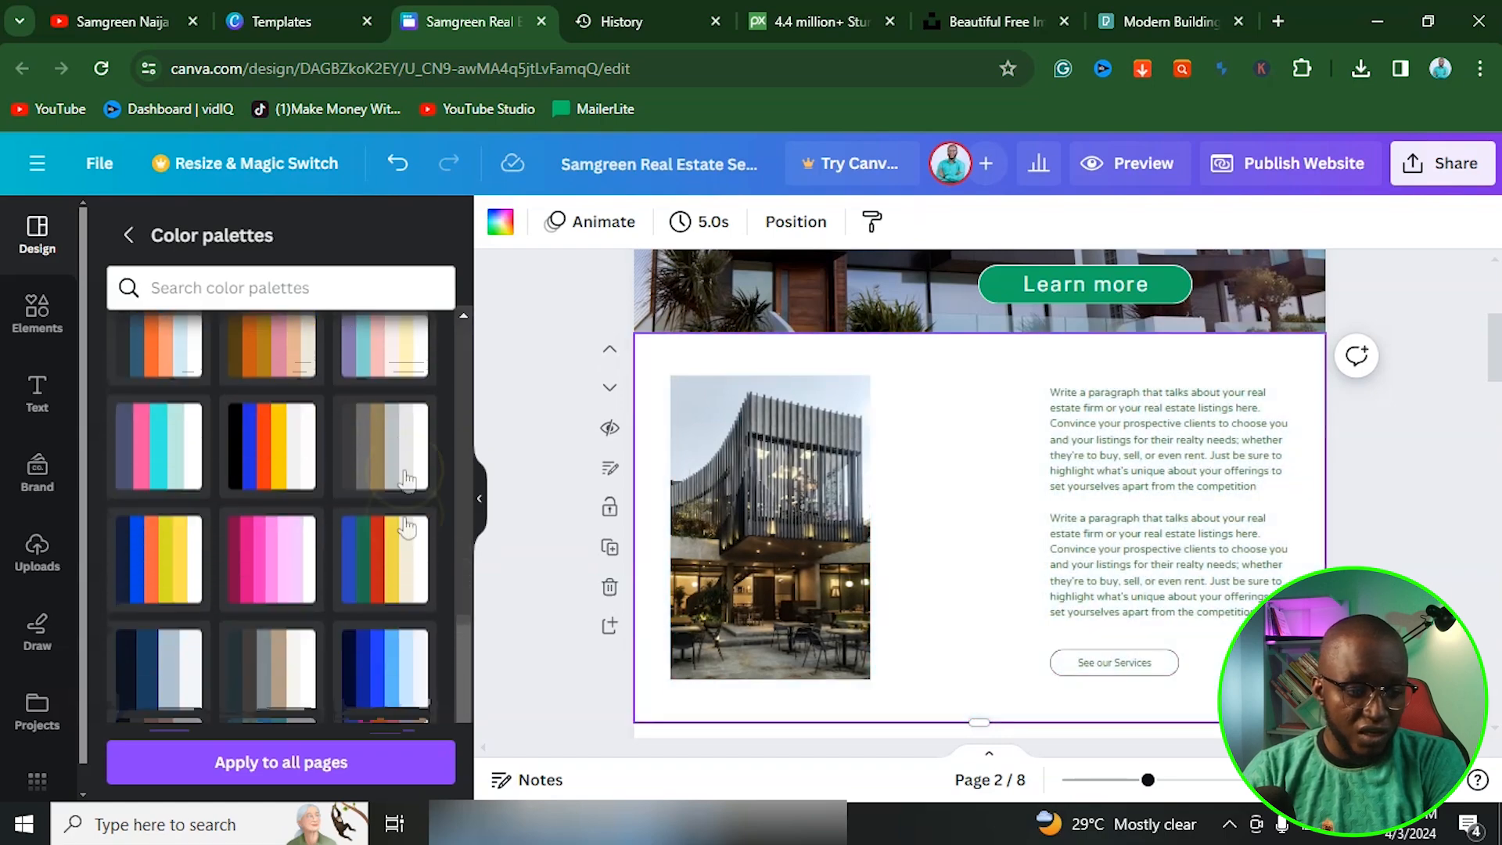
left_click(412, 427)
left_click(403, 432)
left_click(386, 420)
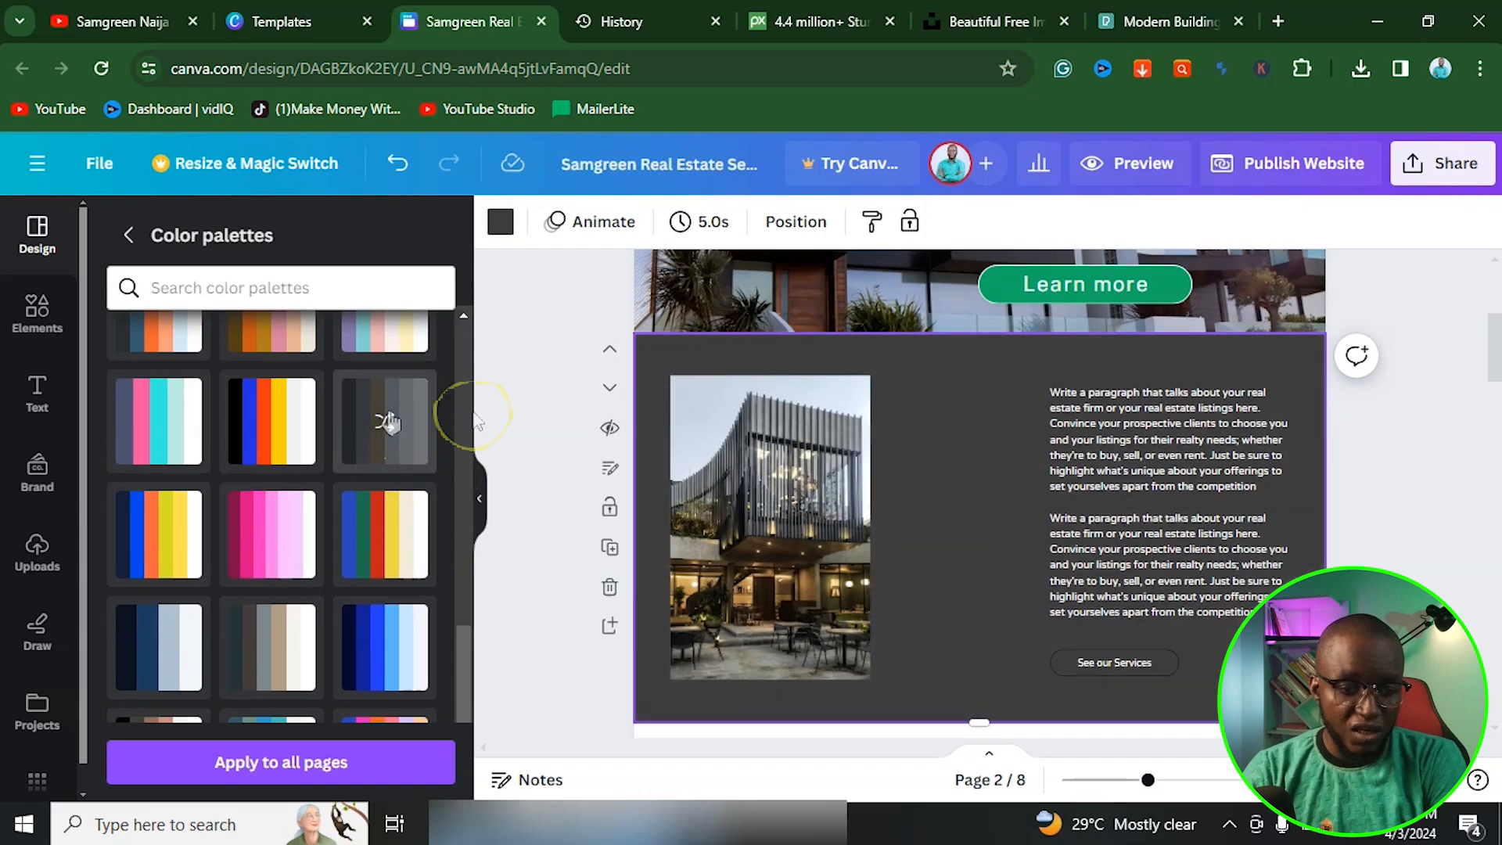
left_click(1076, 452)
left_click(951, 568)
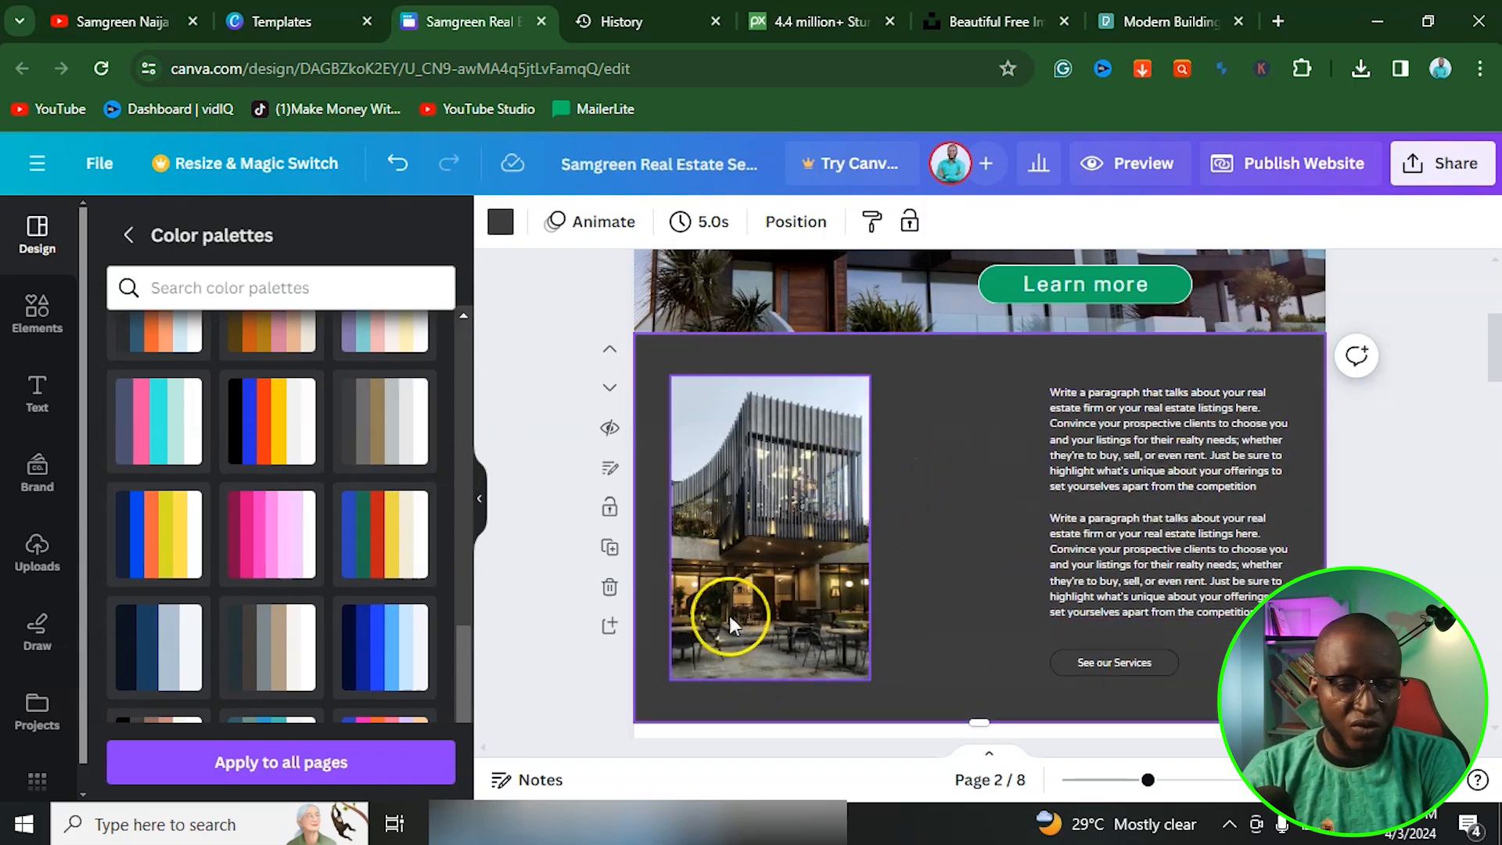
Compare the page's dark gray style with the rest of the website and apply it to all pages.
scroll(993, 501, "down", 15)
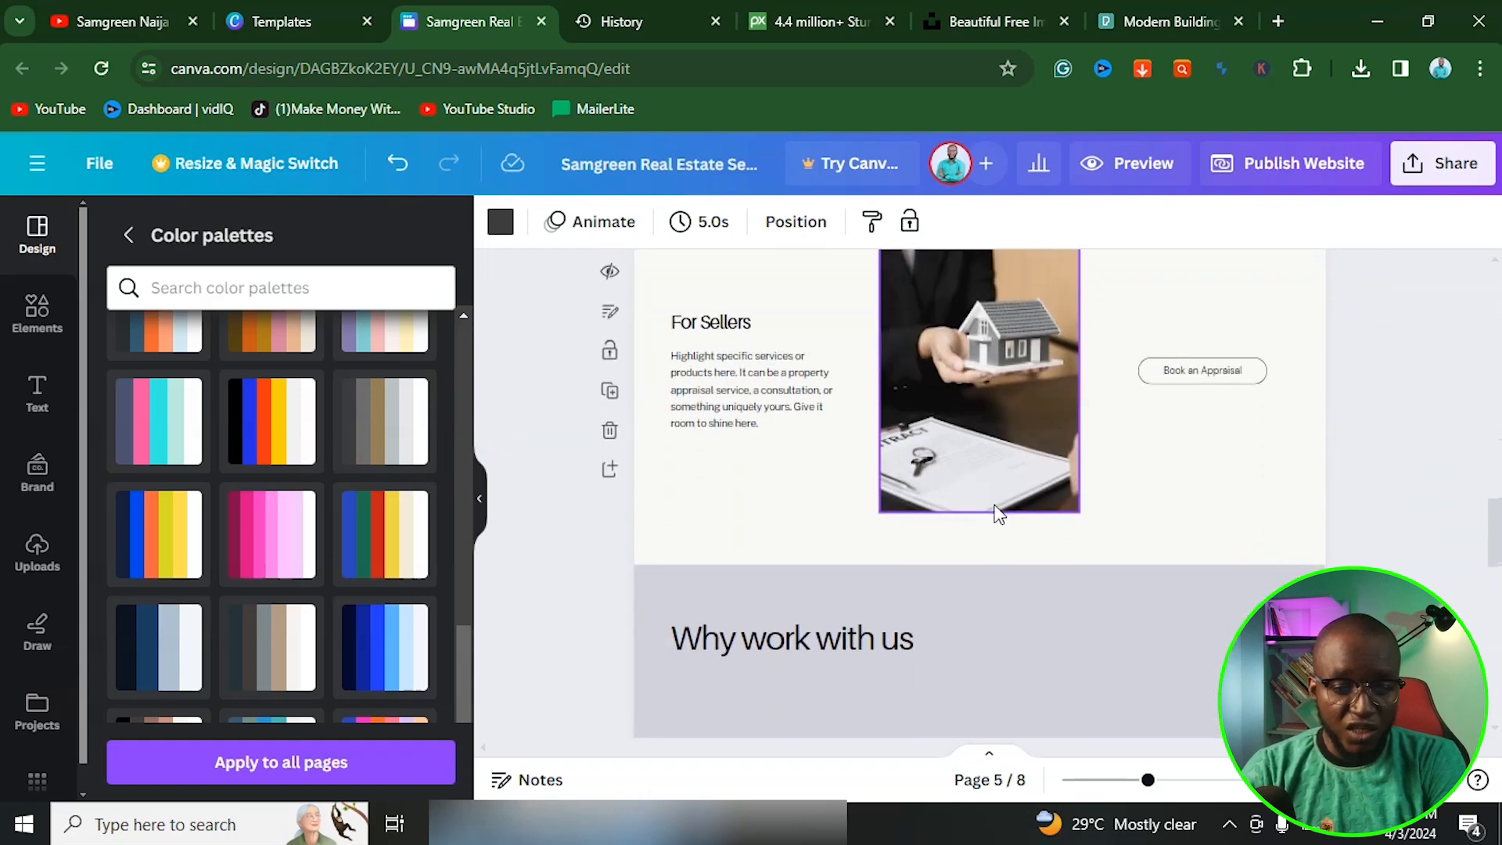
scroll(993, 500, "down", 15)
scroll(874, 505, "up", 20)
scroll(872, 493, "up", 2)
scroll(863, 493, "down", 2)
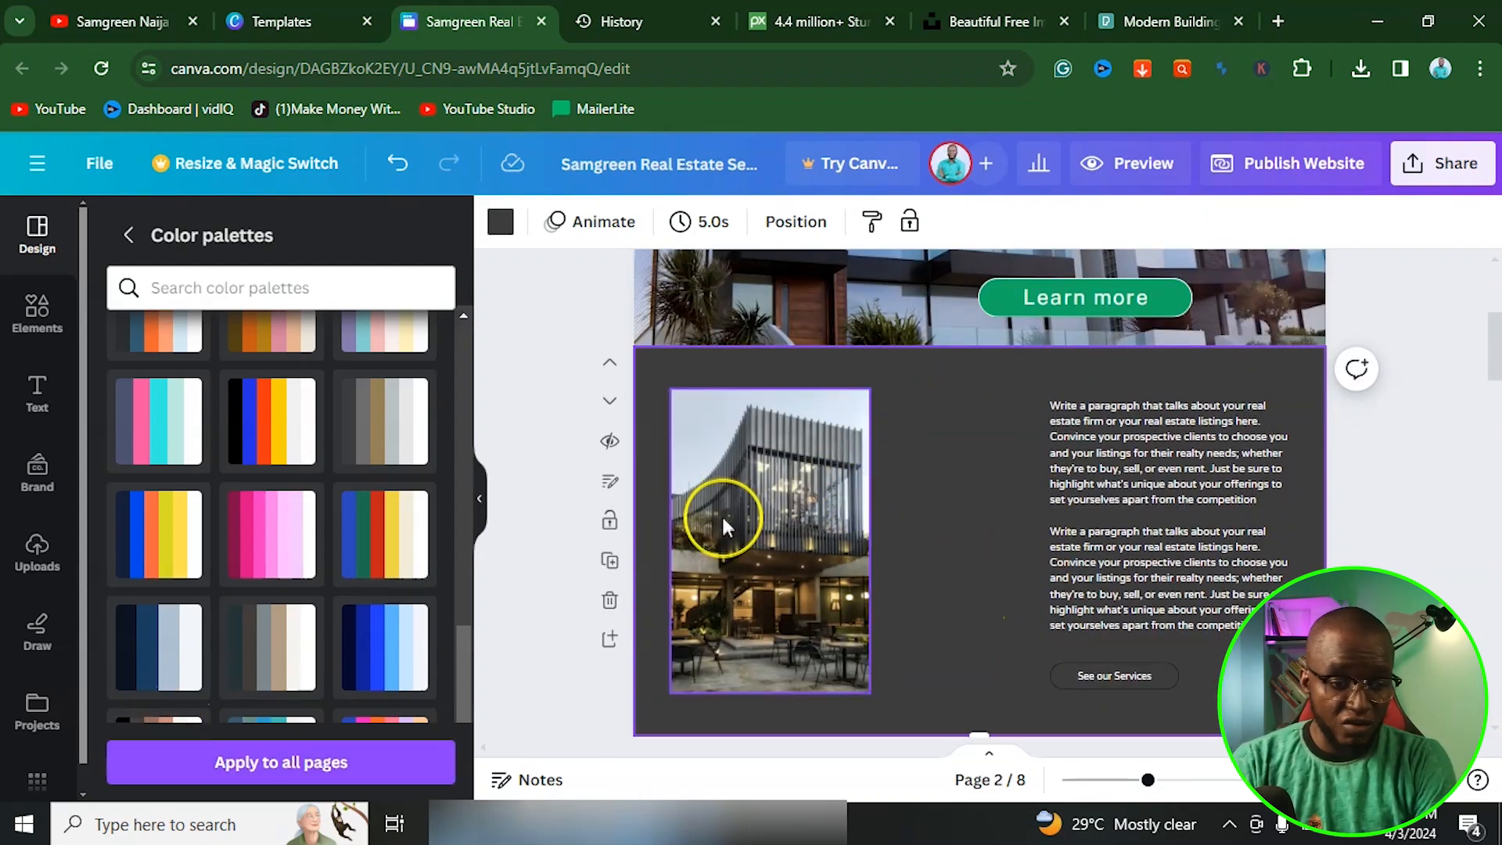
scroll(737, 482, "down", 6)
scroll(821, 403, "up", 3)
scroll(816, 437, "down", 6)
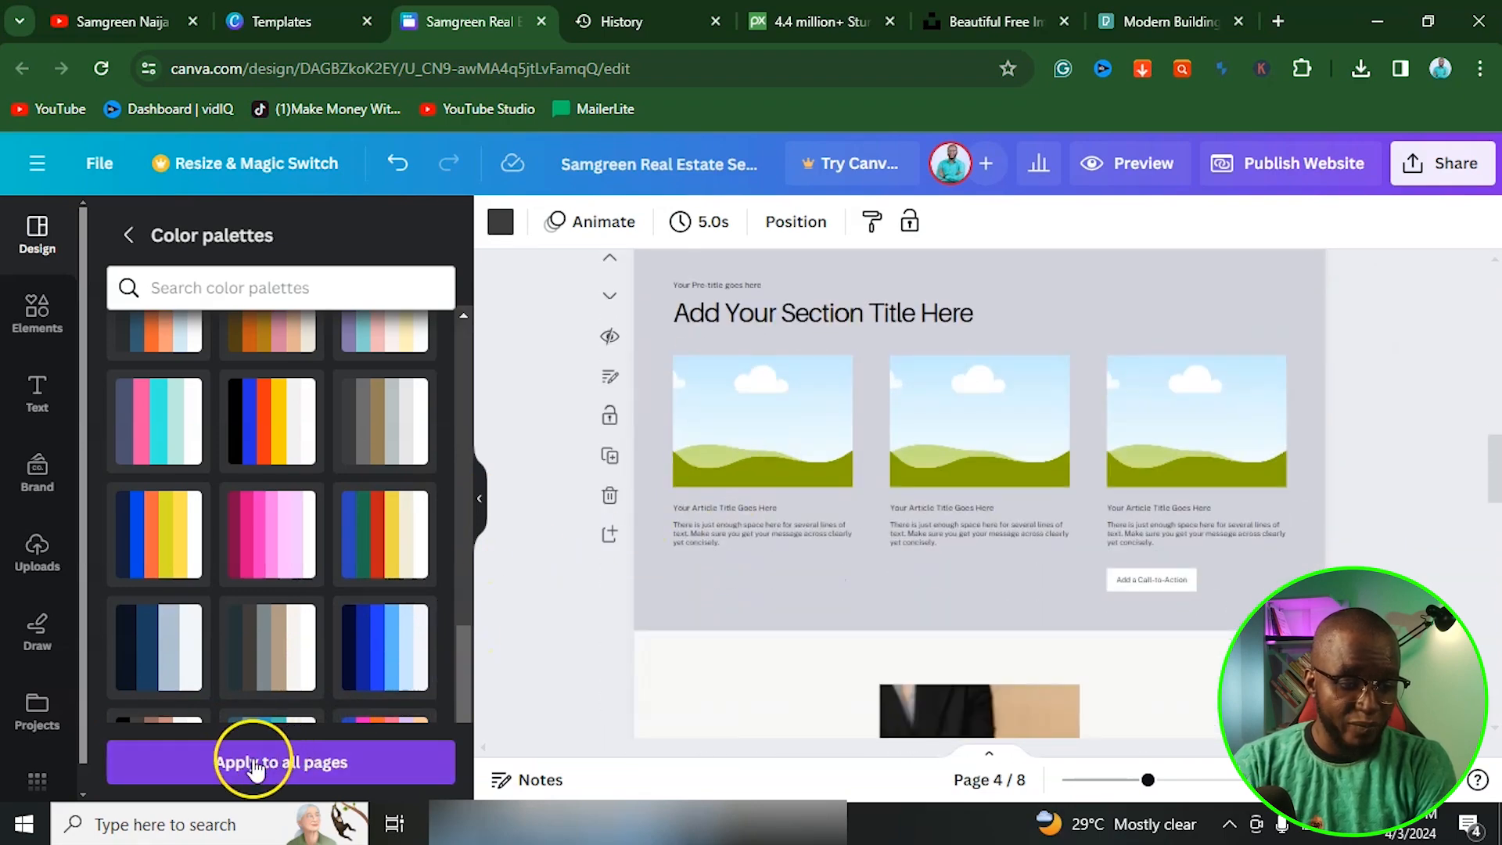
left_click(283, 765)
Review how the dark gray style looks across all the website pages.
scroll(917, 491, "up", 8)
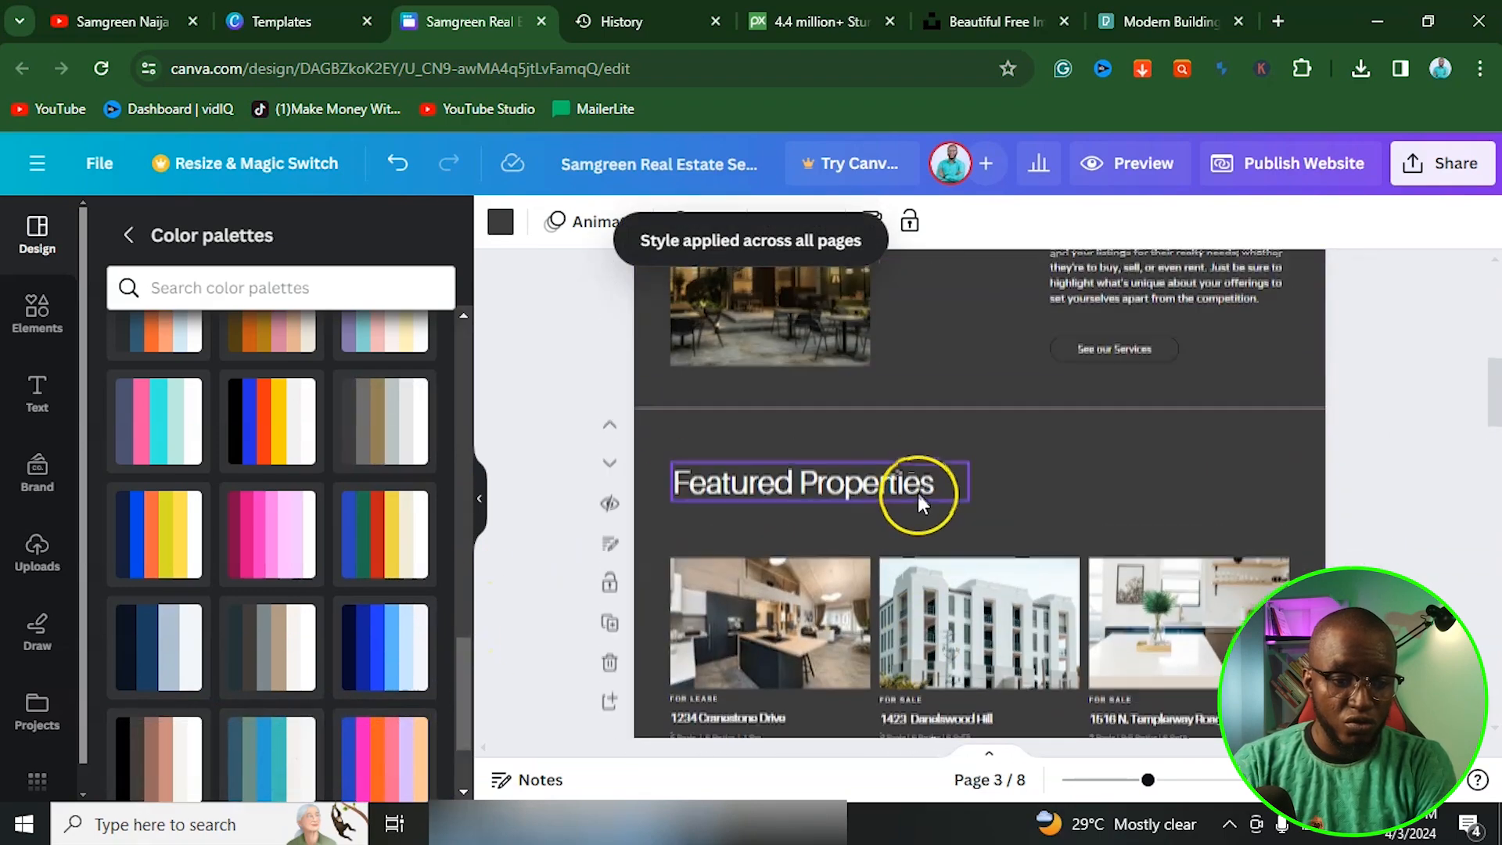
scroll(918, 494, "down", 10)
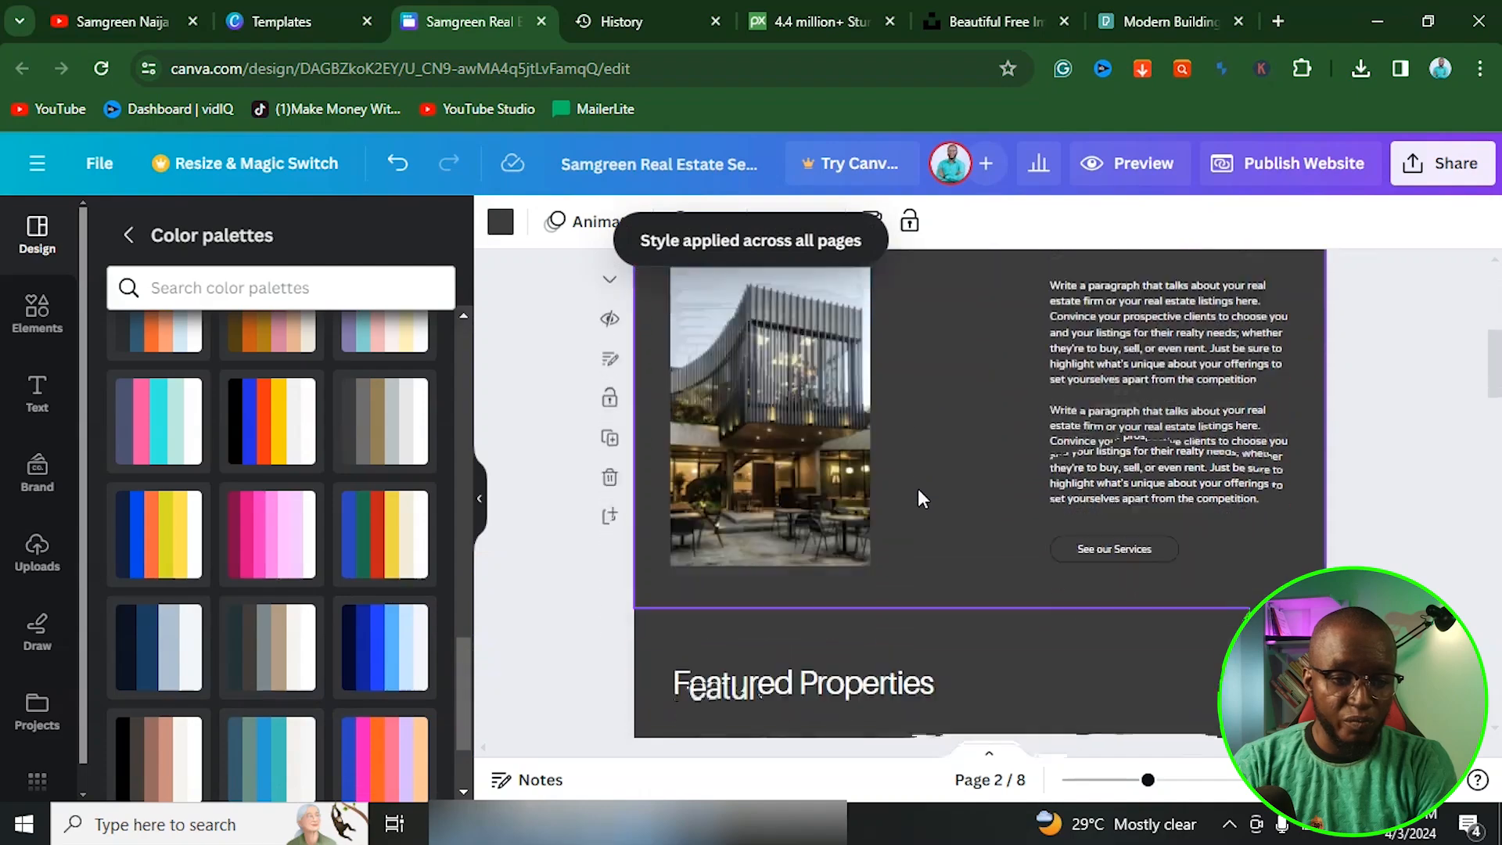
scroll(919, 501, "down", 3)
scroll(1002, 564, "down", 10)
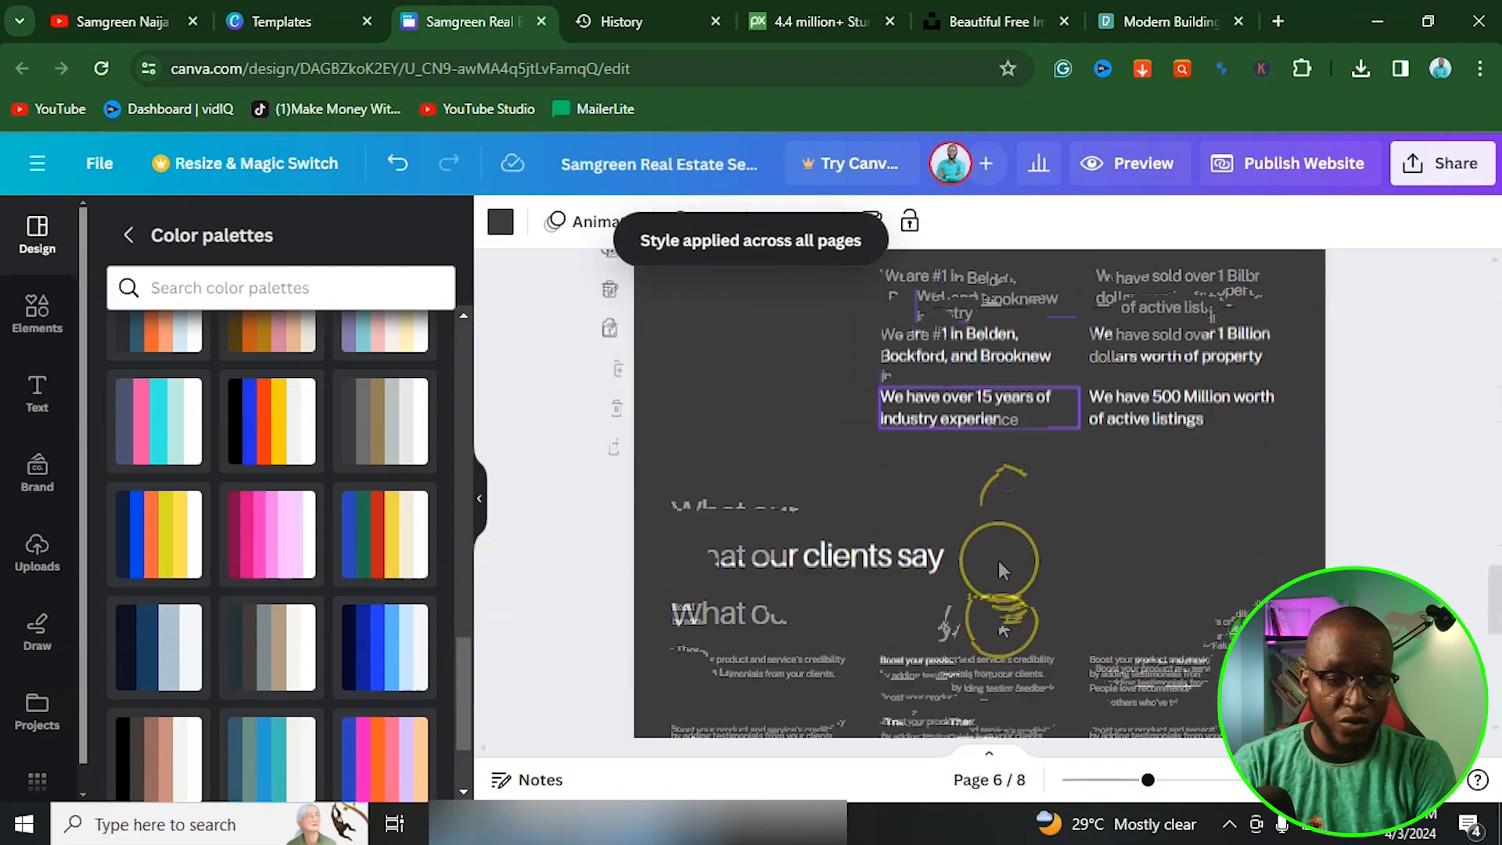
scroll(999, 562, "up", 5)
scroll(999, 560, "up", 15)
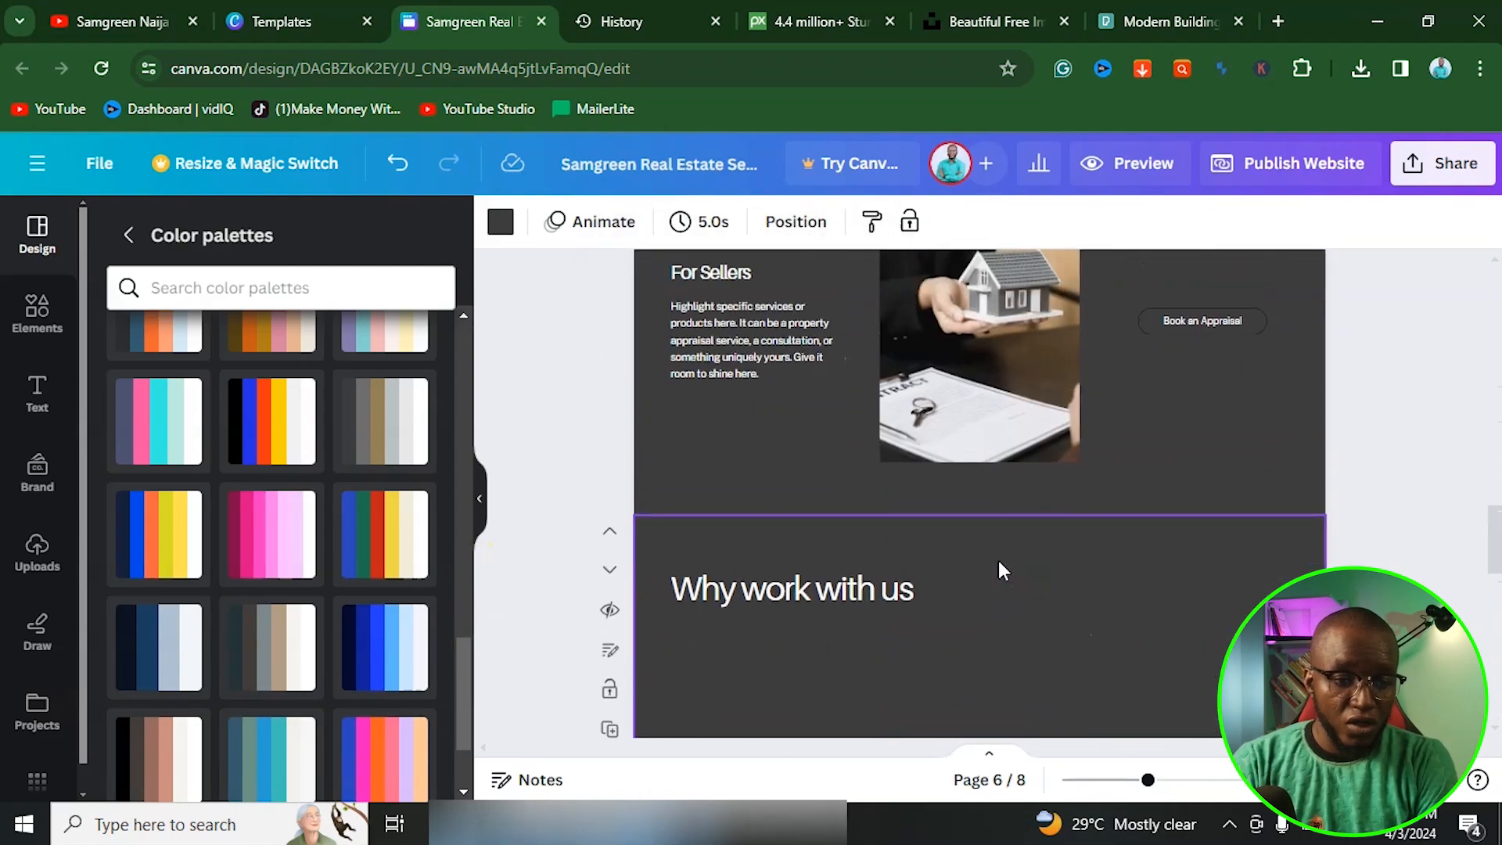
scroll(998, 561, "up", 3)
scroll(998, 561, "down", 7)
Shuffle the gray and tan palette on the Featured Properties page to a light gray background with dark text.
left_click(694, 368)
left_click(654, 316)
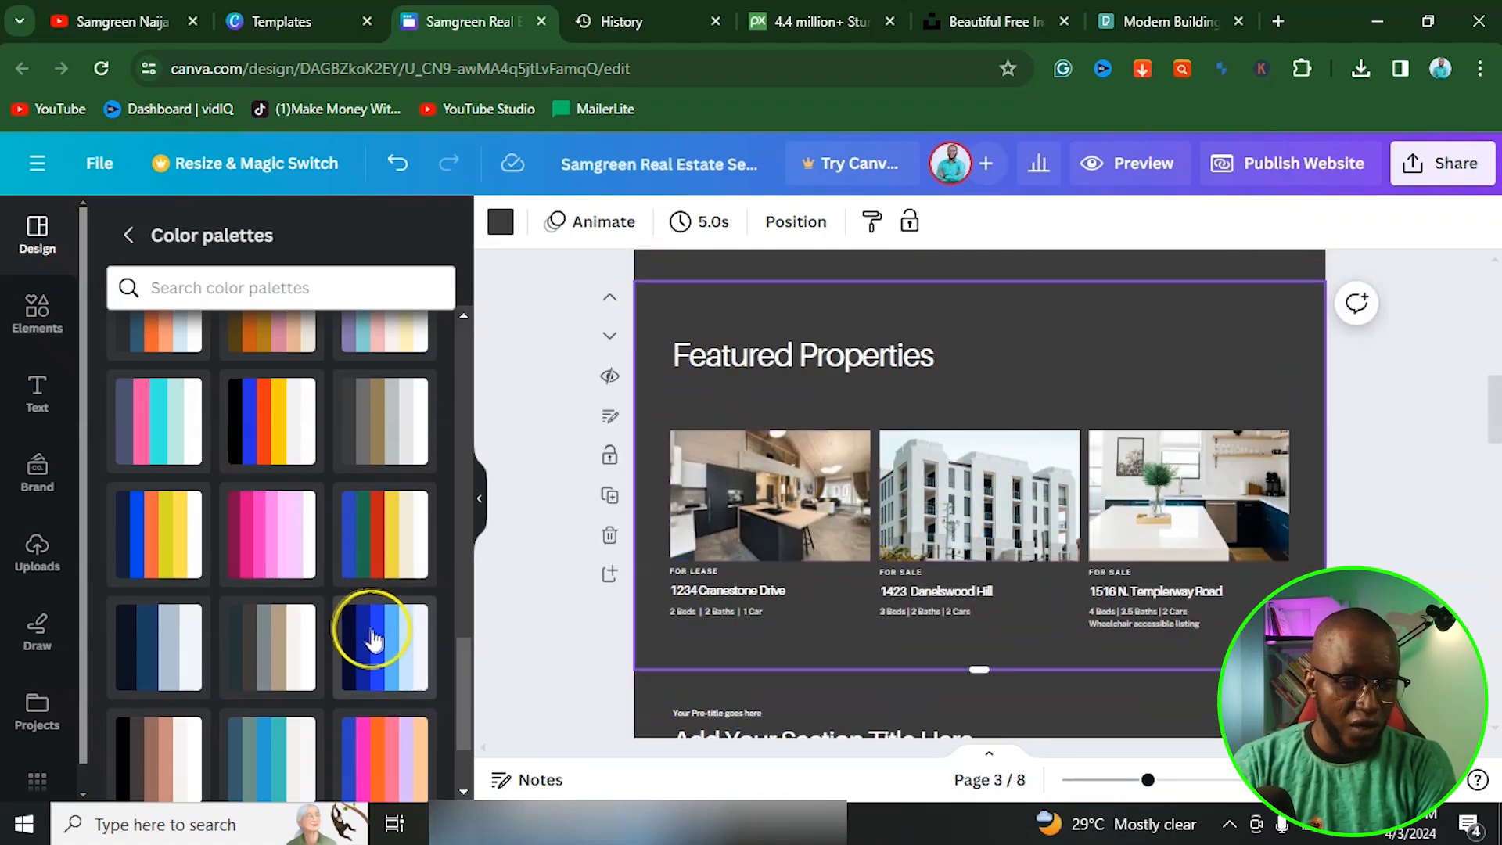
left_click(400, 427)
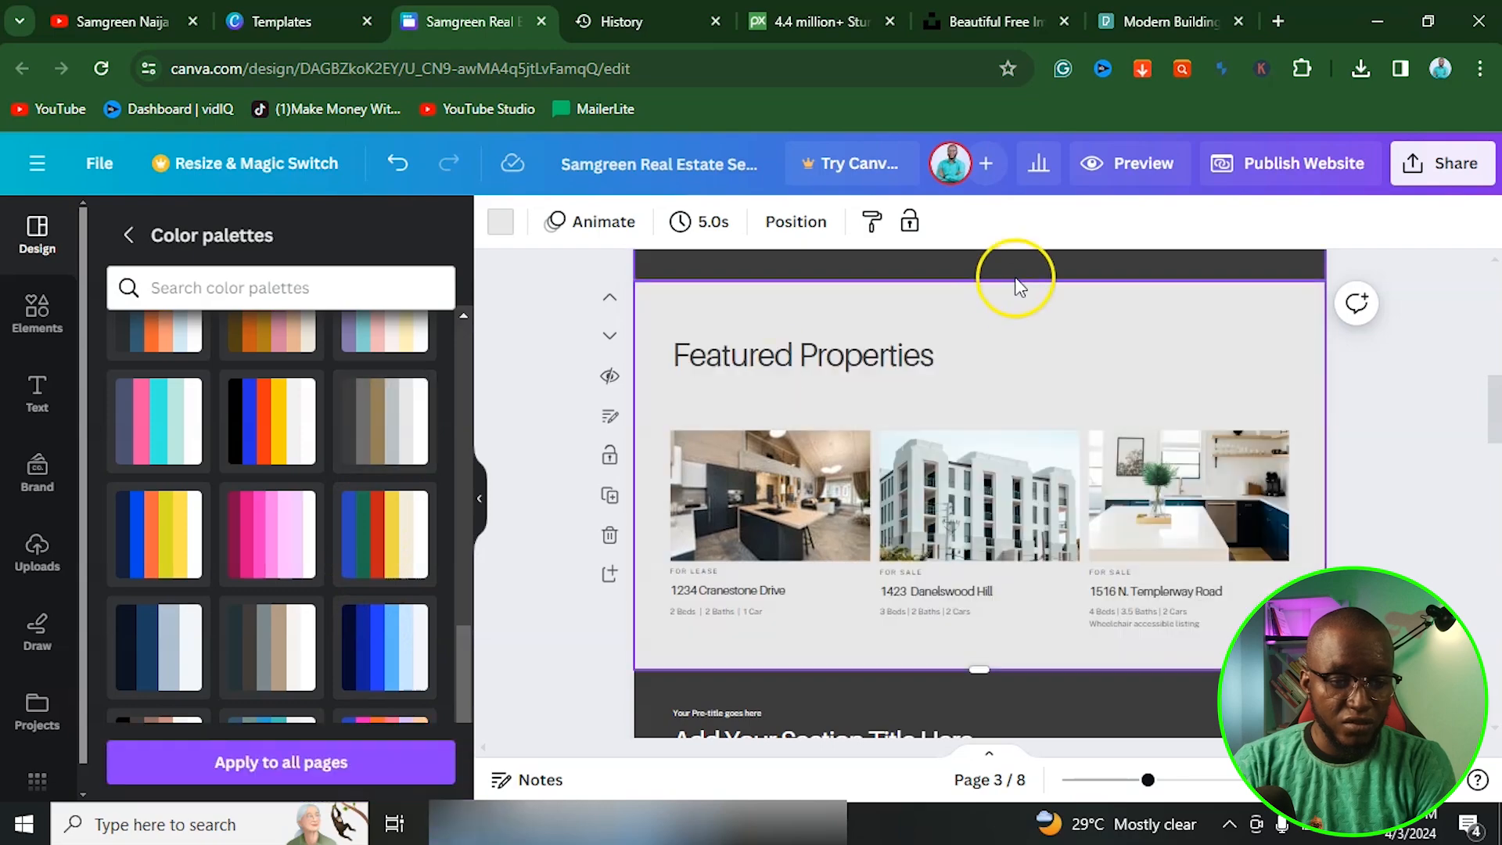
scroll(889, 325, "up", 3)
scroll(950, 482, "down", 15)
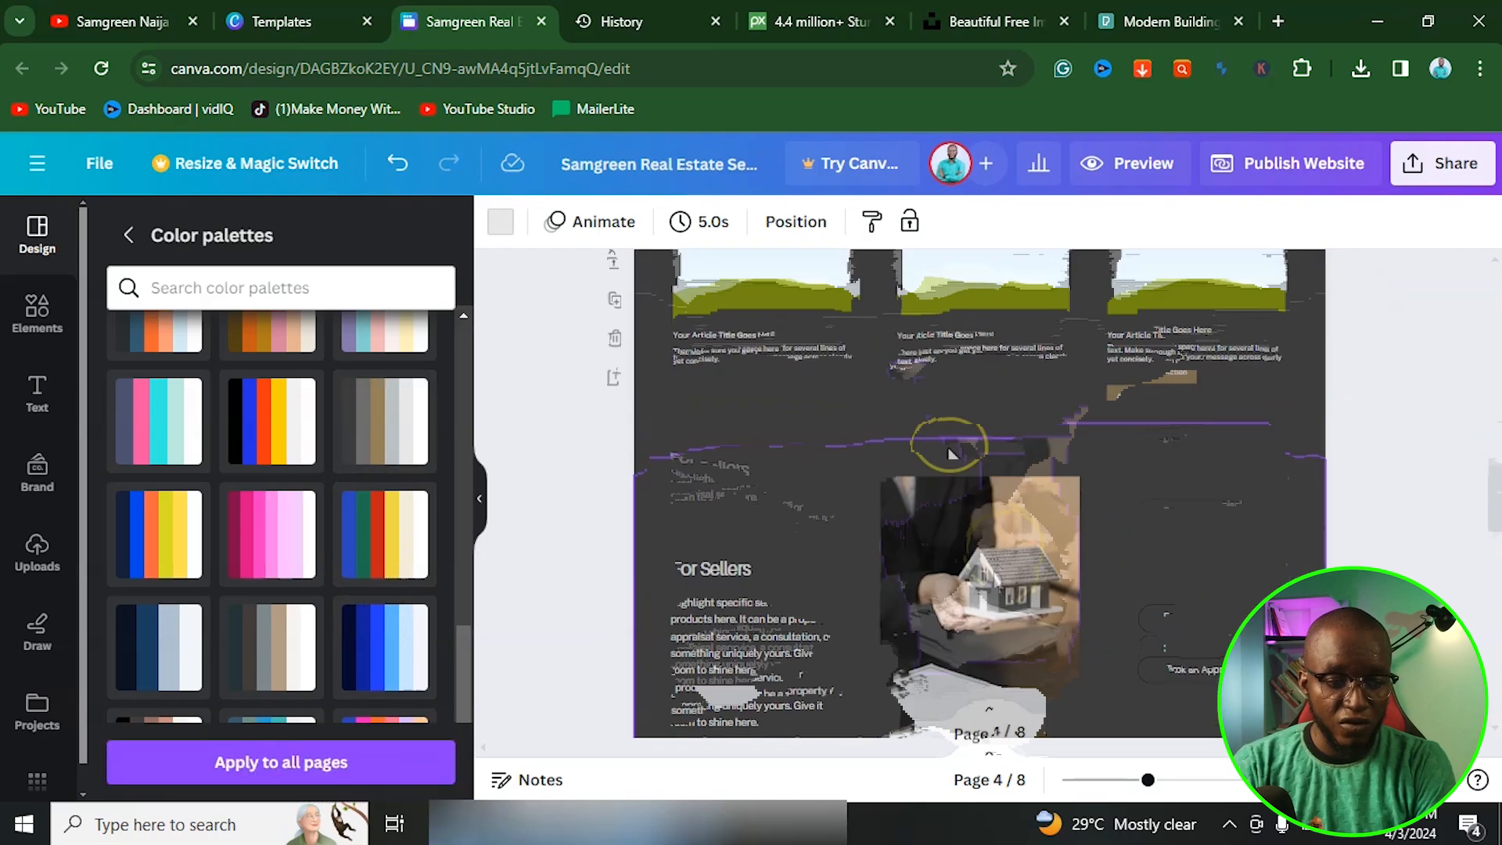
scroll(949, 482, "down", 5)
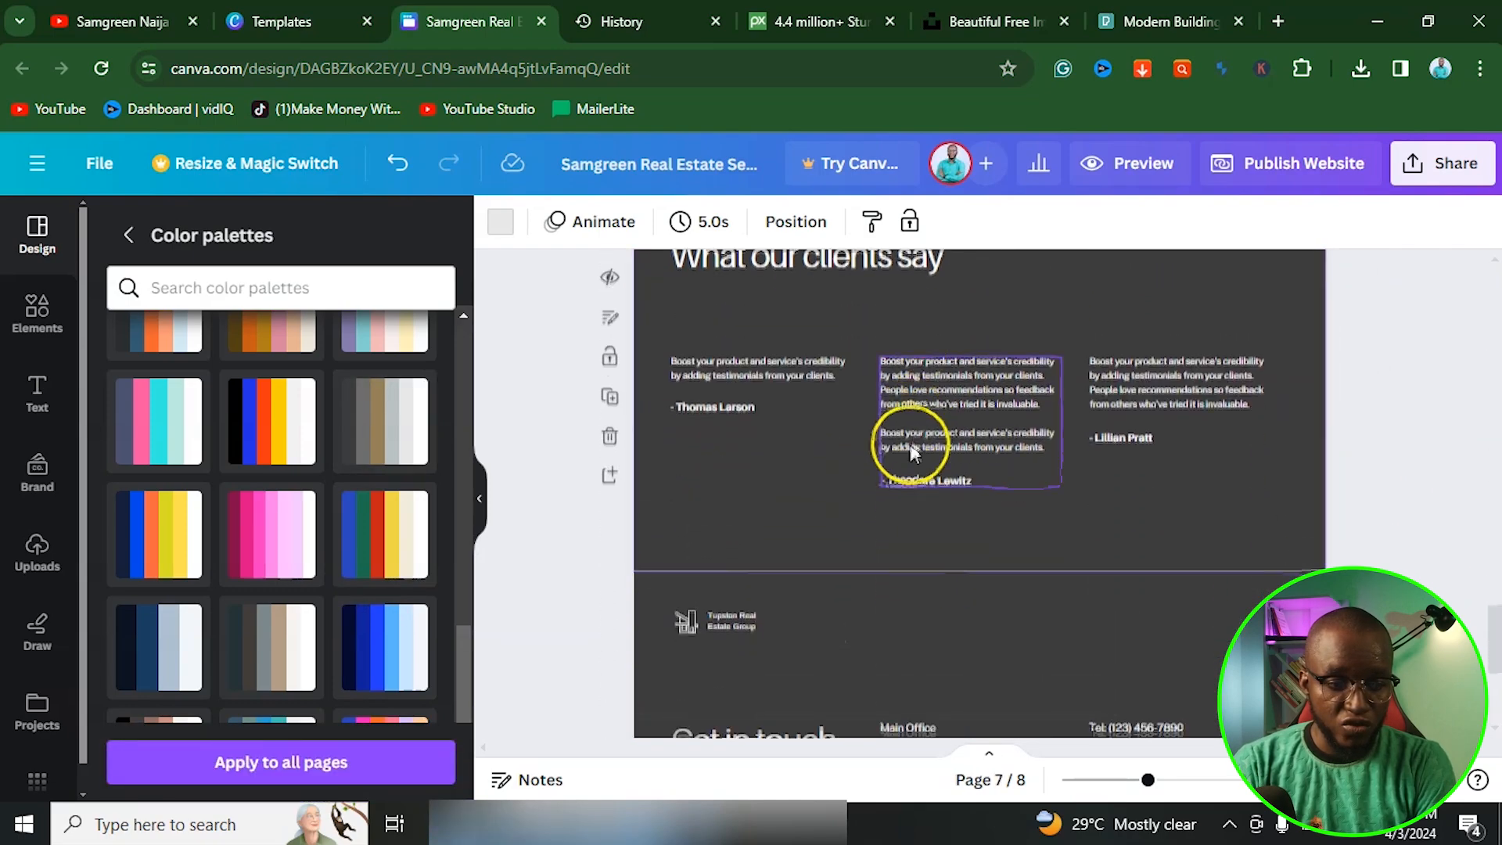
Shuffle the gray and tan palette on the client testimonials page to a light gray background.
left_click(714, 494)
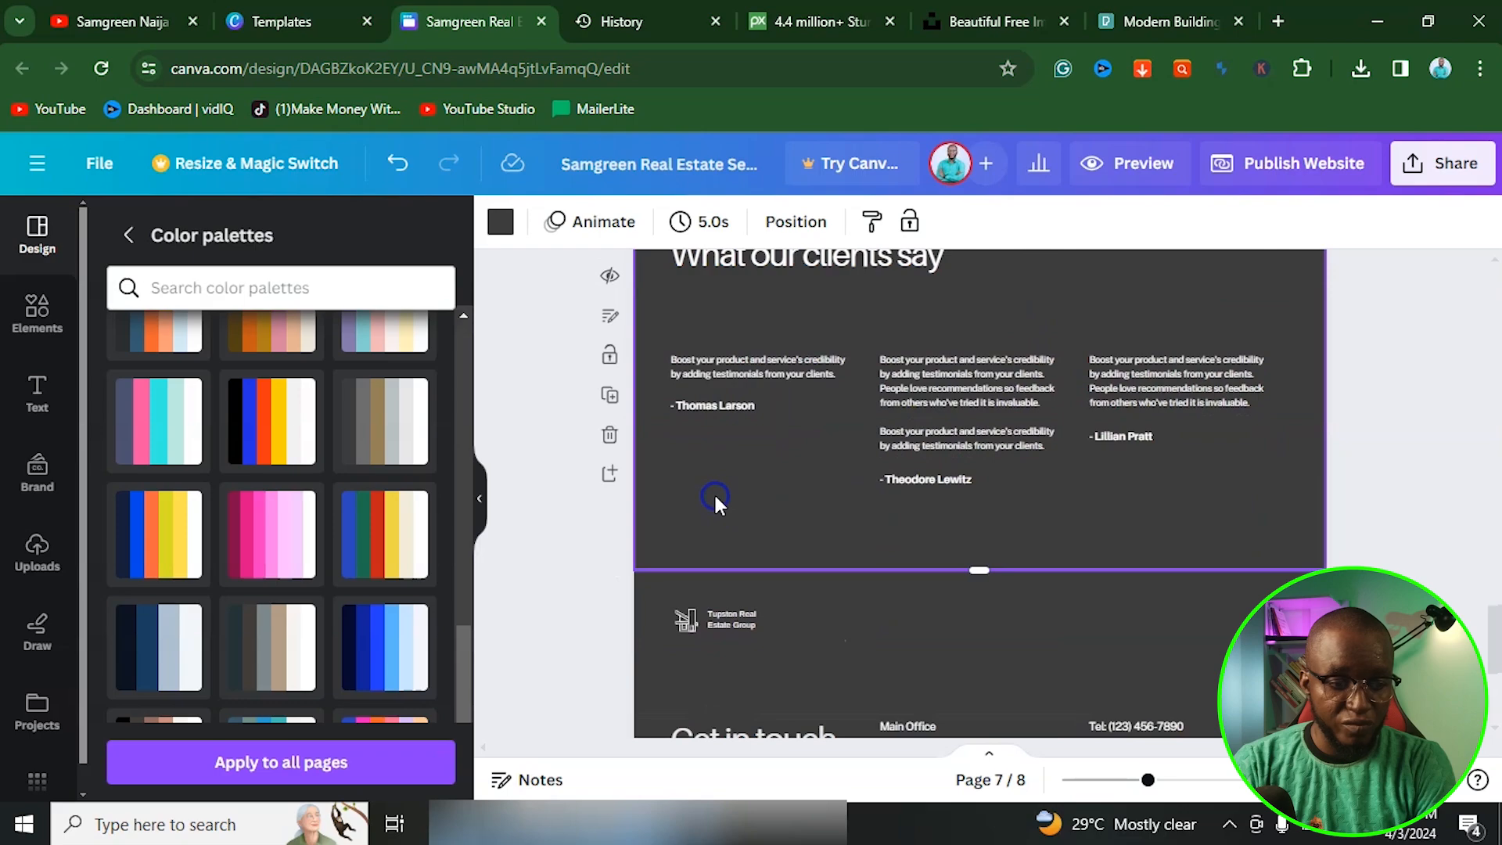
left_click(373, 427)
Preview the website in desktop view and review the color styling from the home section down to the contact section.
scroll(1041, 395, "up", 10)
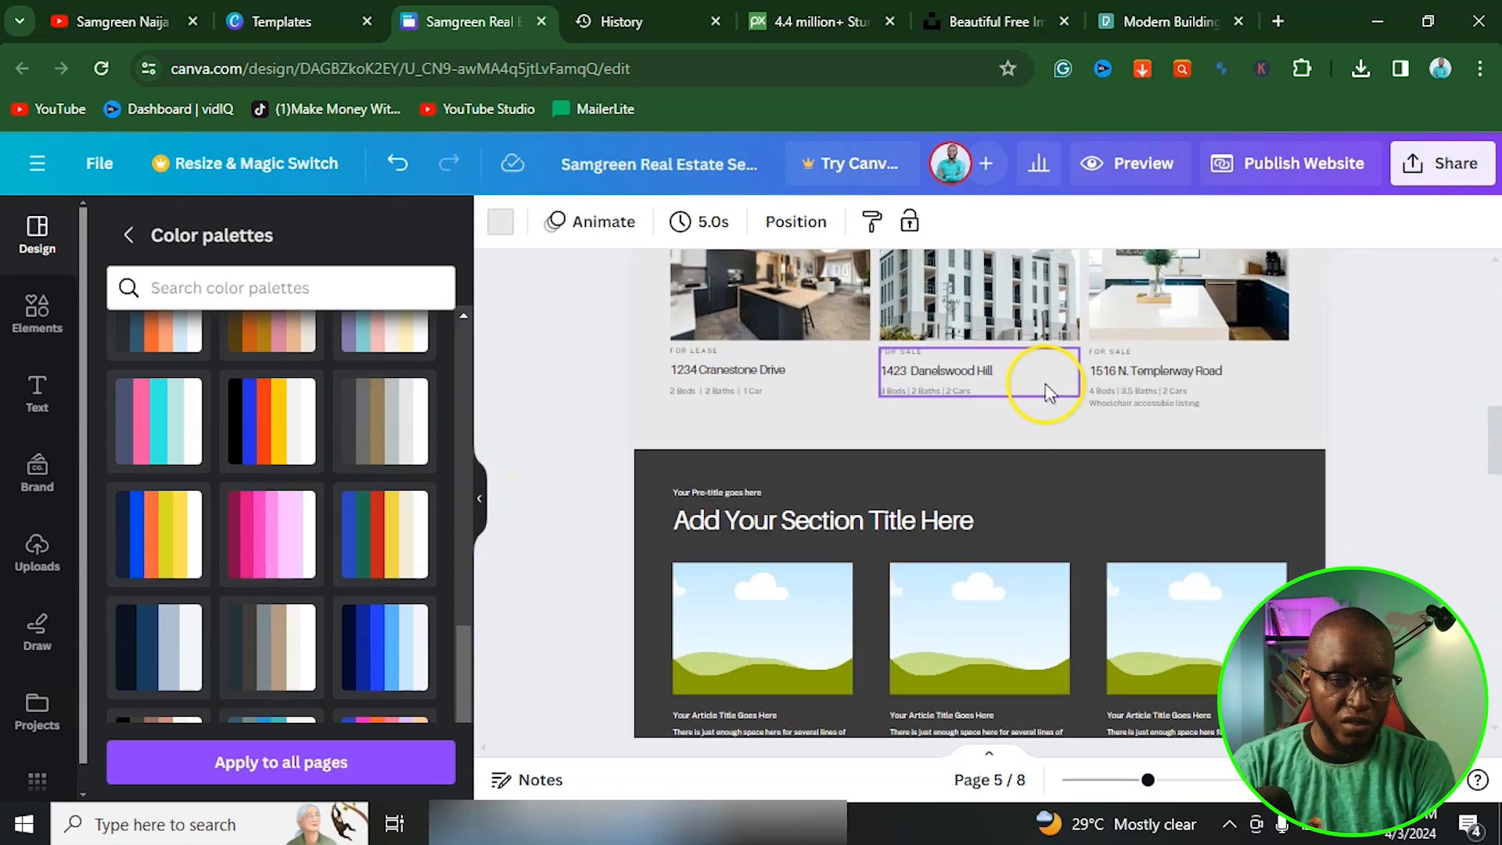
scroll(1048, 391, "up", 15)
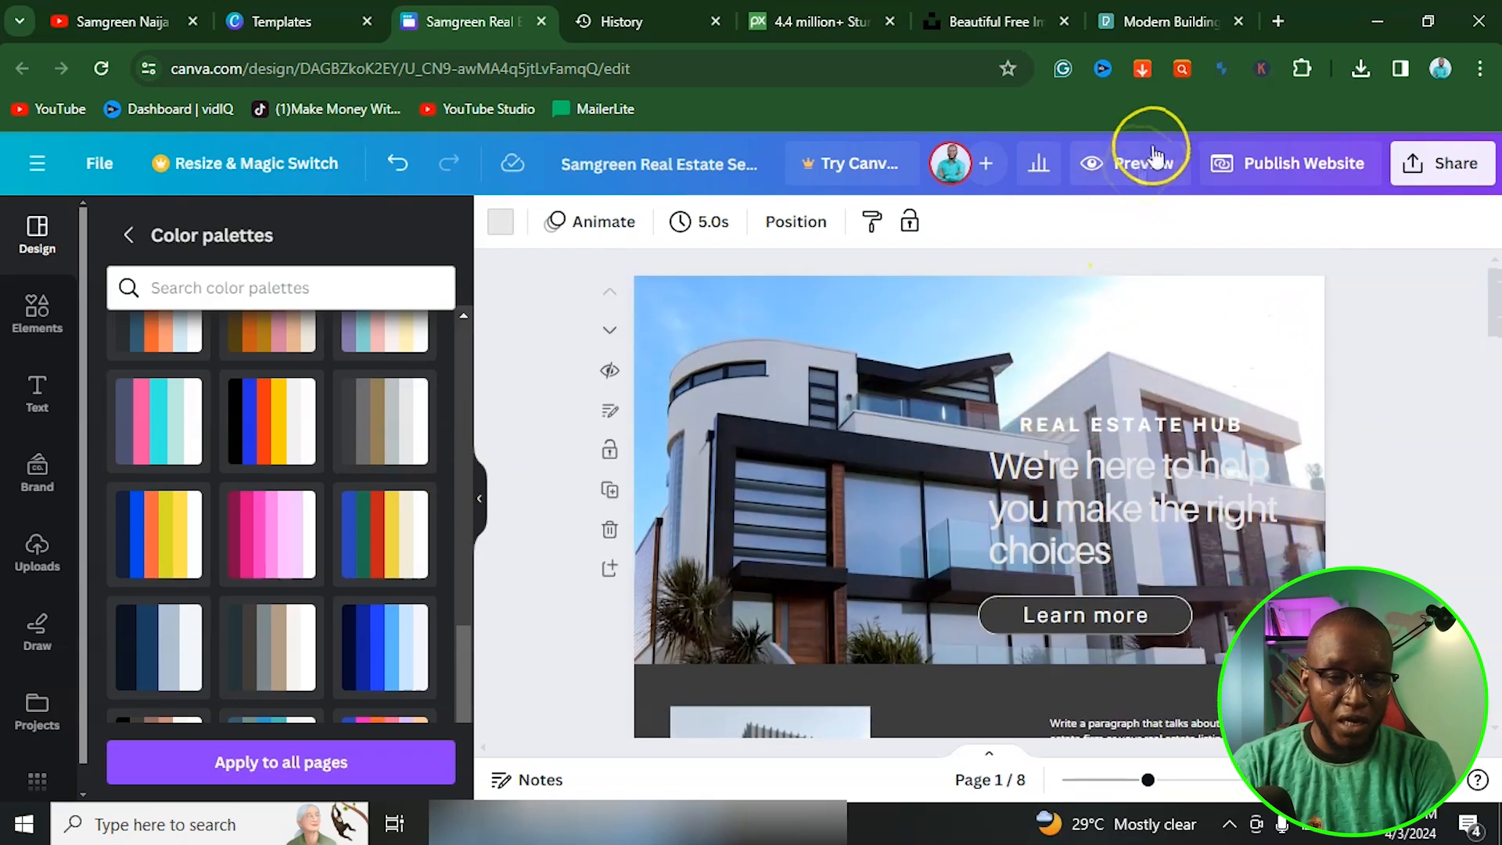
left_click(1130, 163)
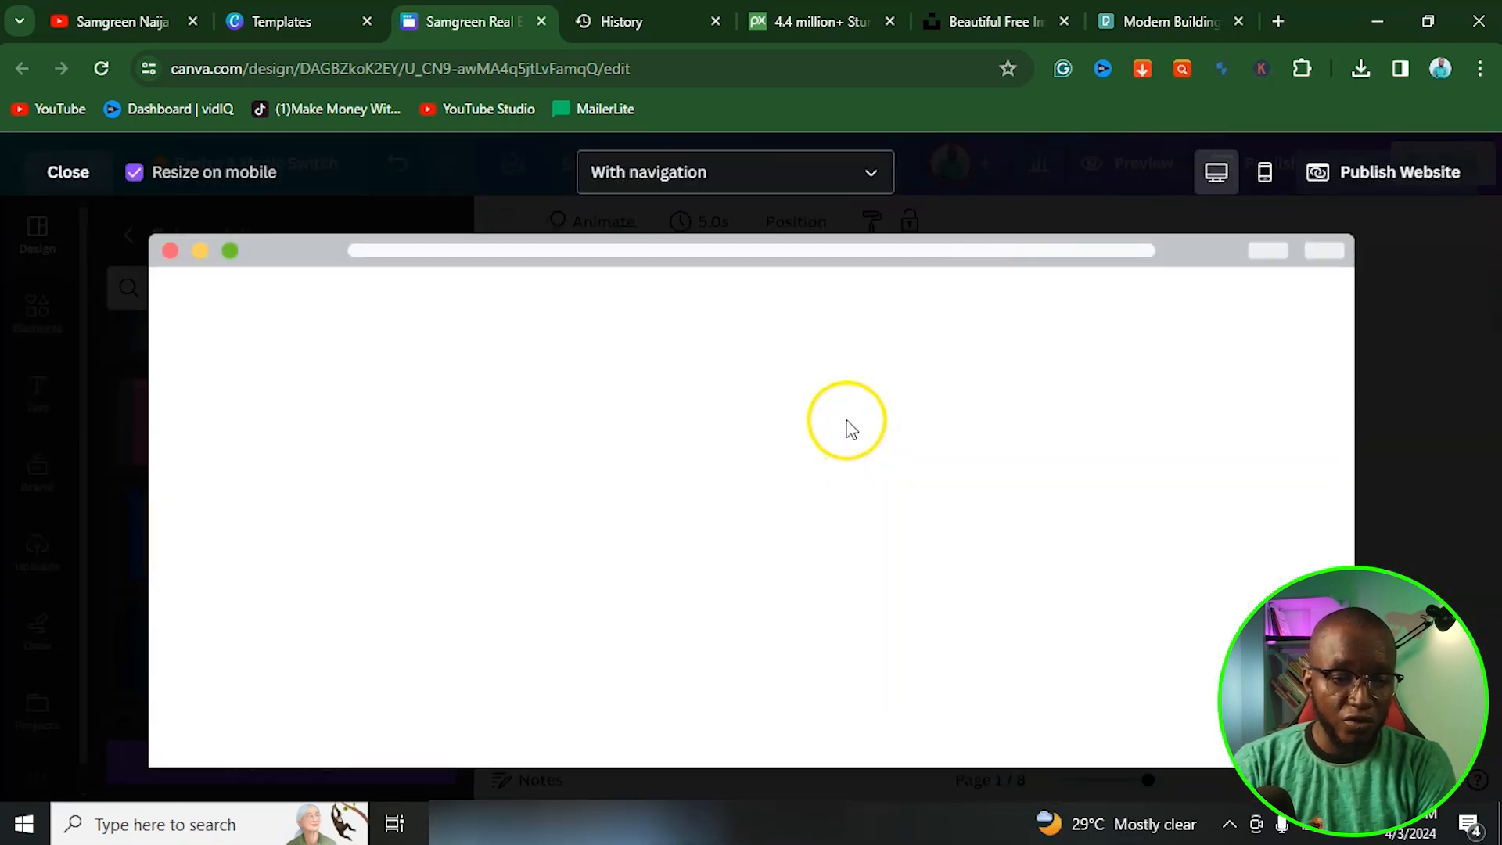
scroll(824, 472, "down", 10)
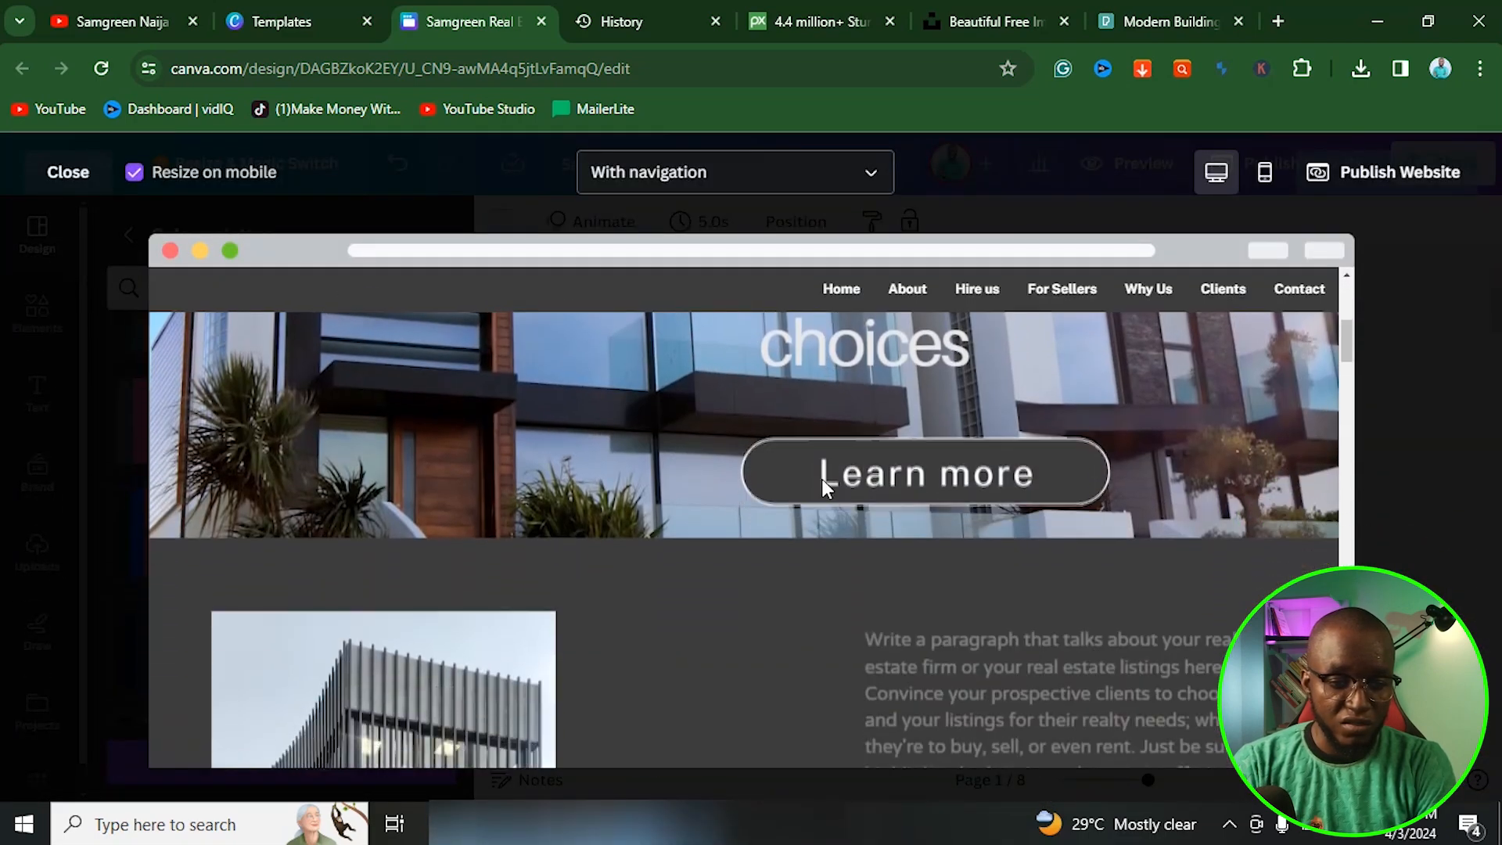
scroll(818, 478, "down", 12)
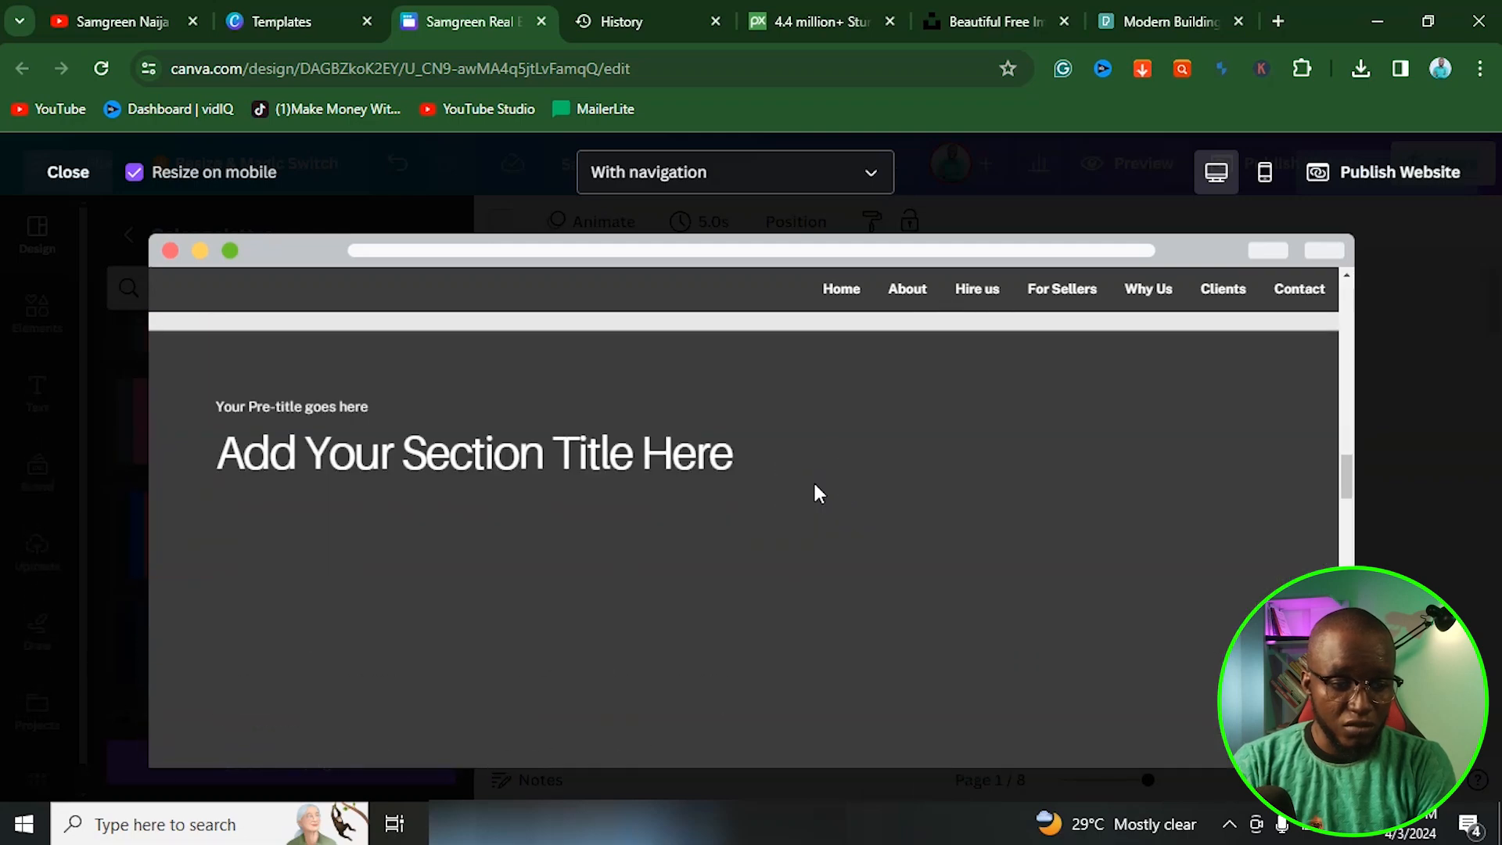
scroll(819, 493, "down", 12)
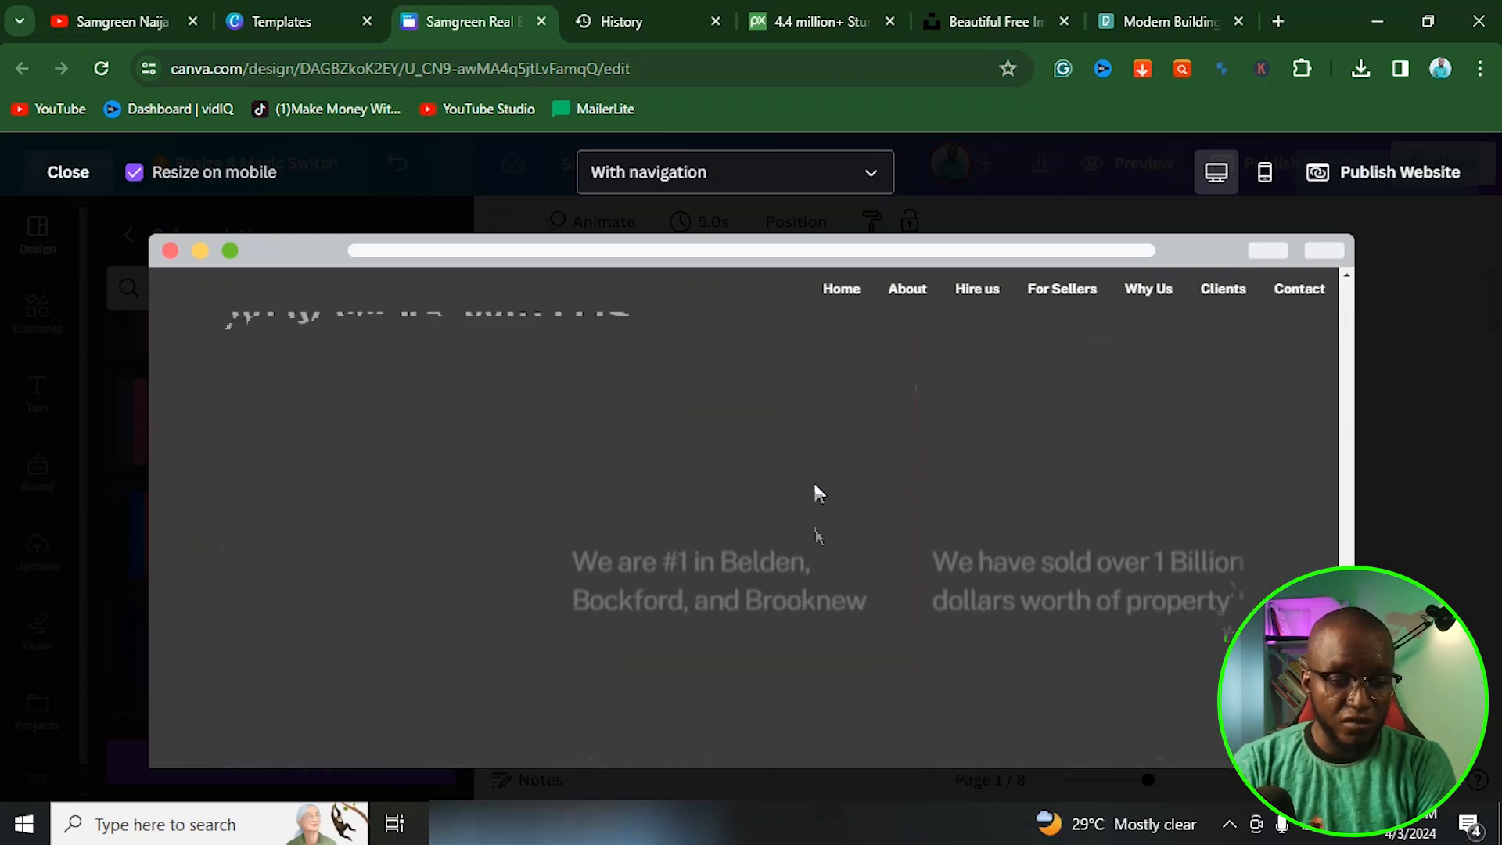
scroll(814, 482, "down", 9)
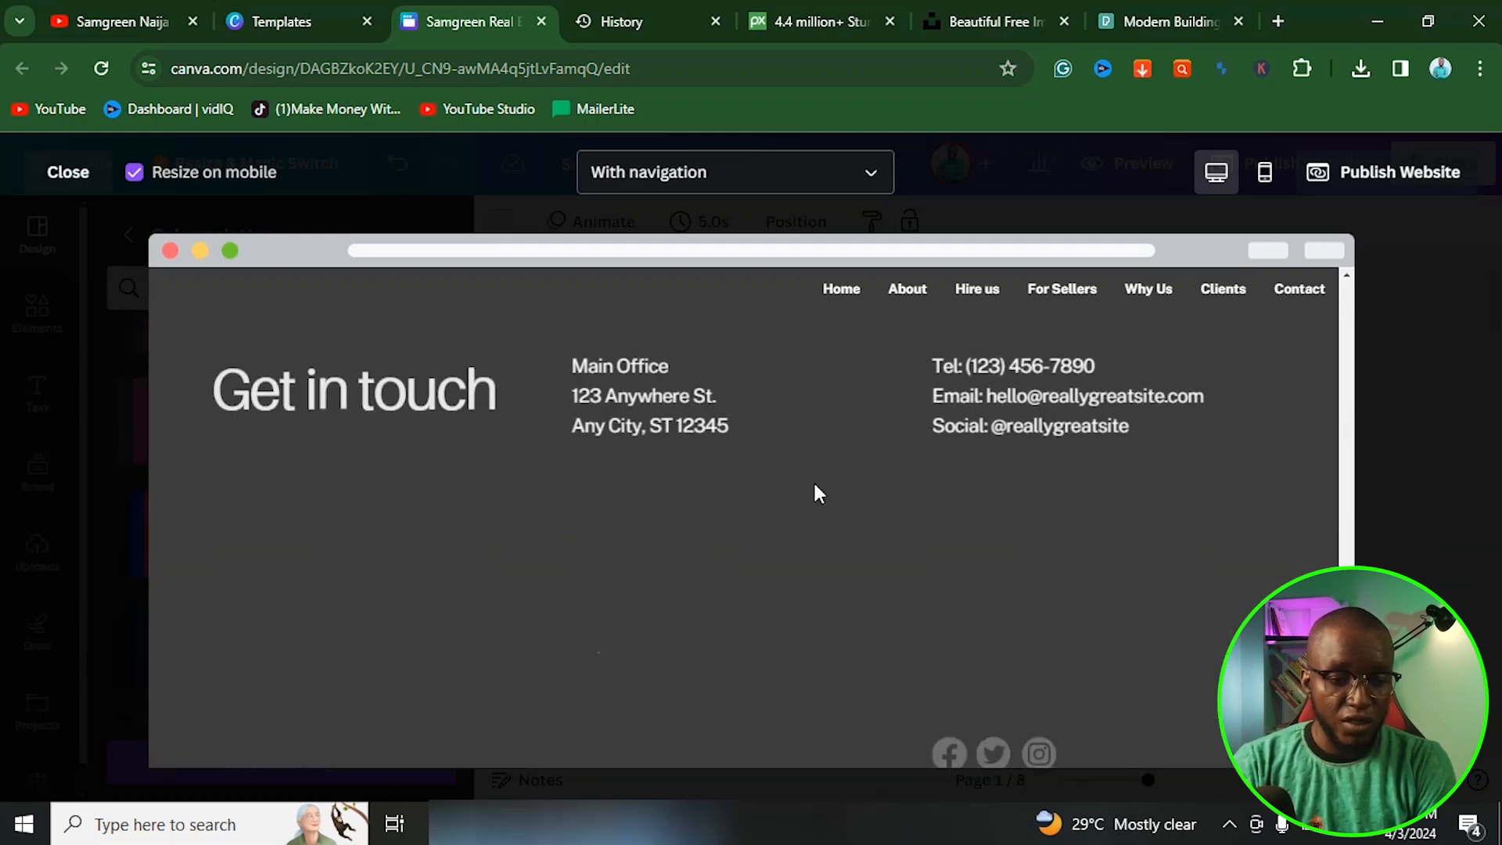
left_click(89, 188)
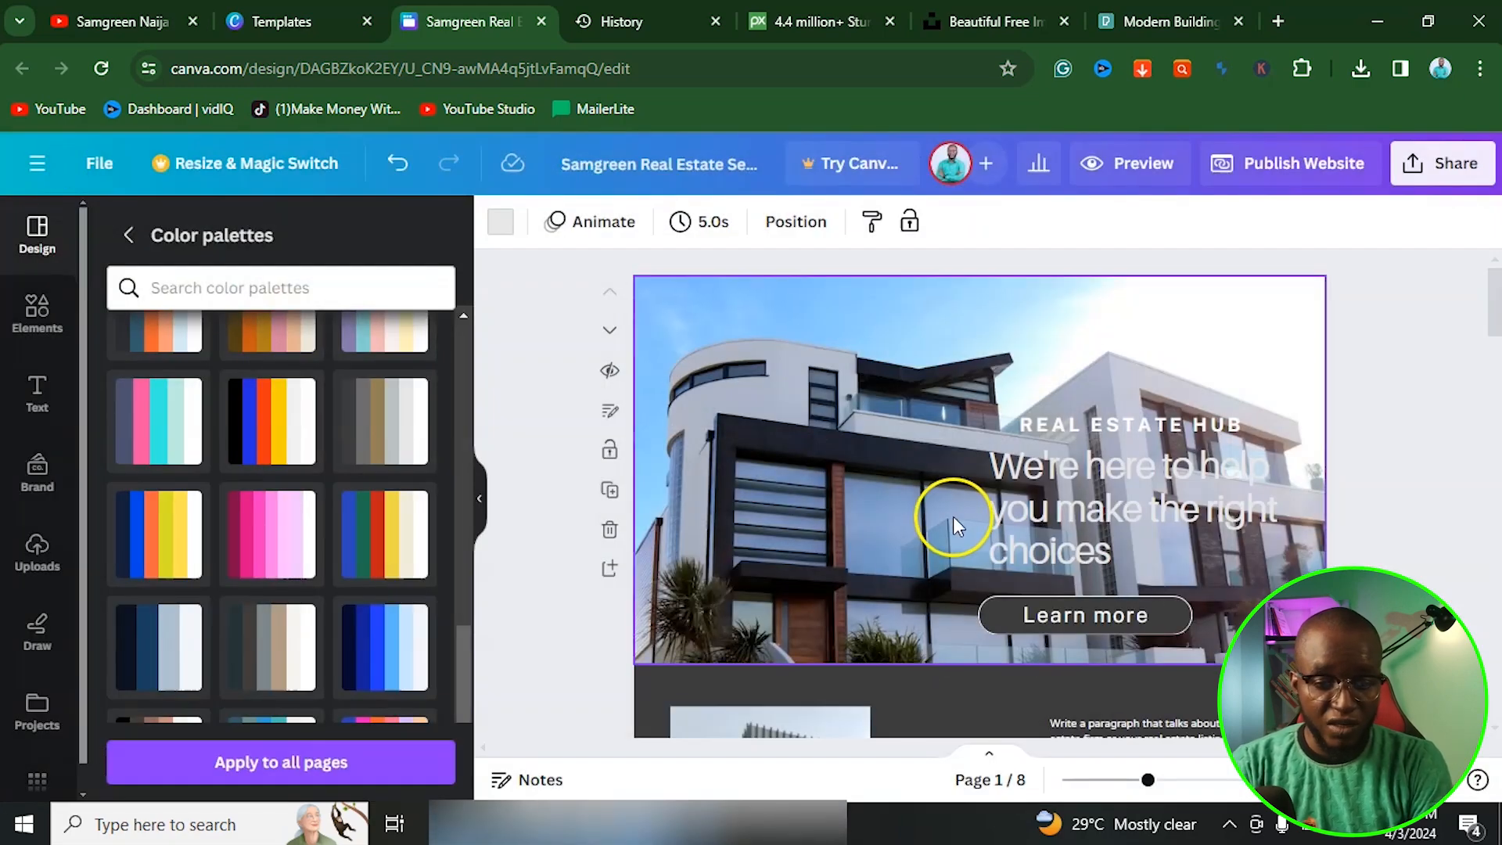
Fill the "See our Services" button on page 2 with the Brand Kit green.
scroll(996, 476, "down", 2)
scroll(1050, 379, "down", 8)
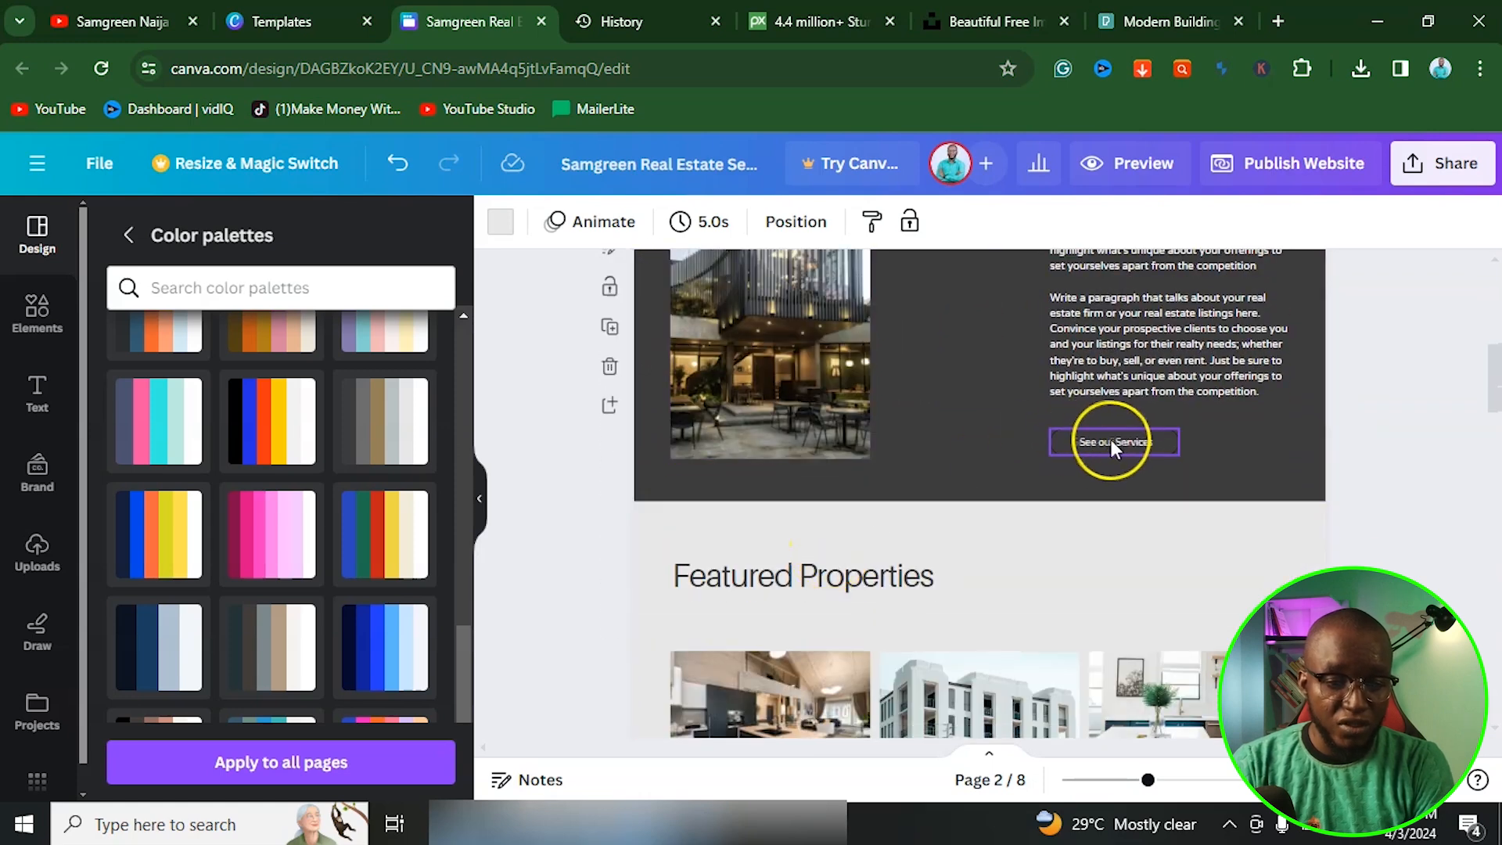
left_click(1072, 436)
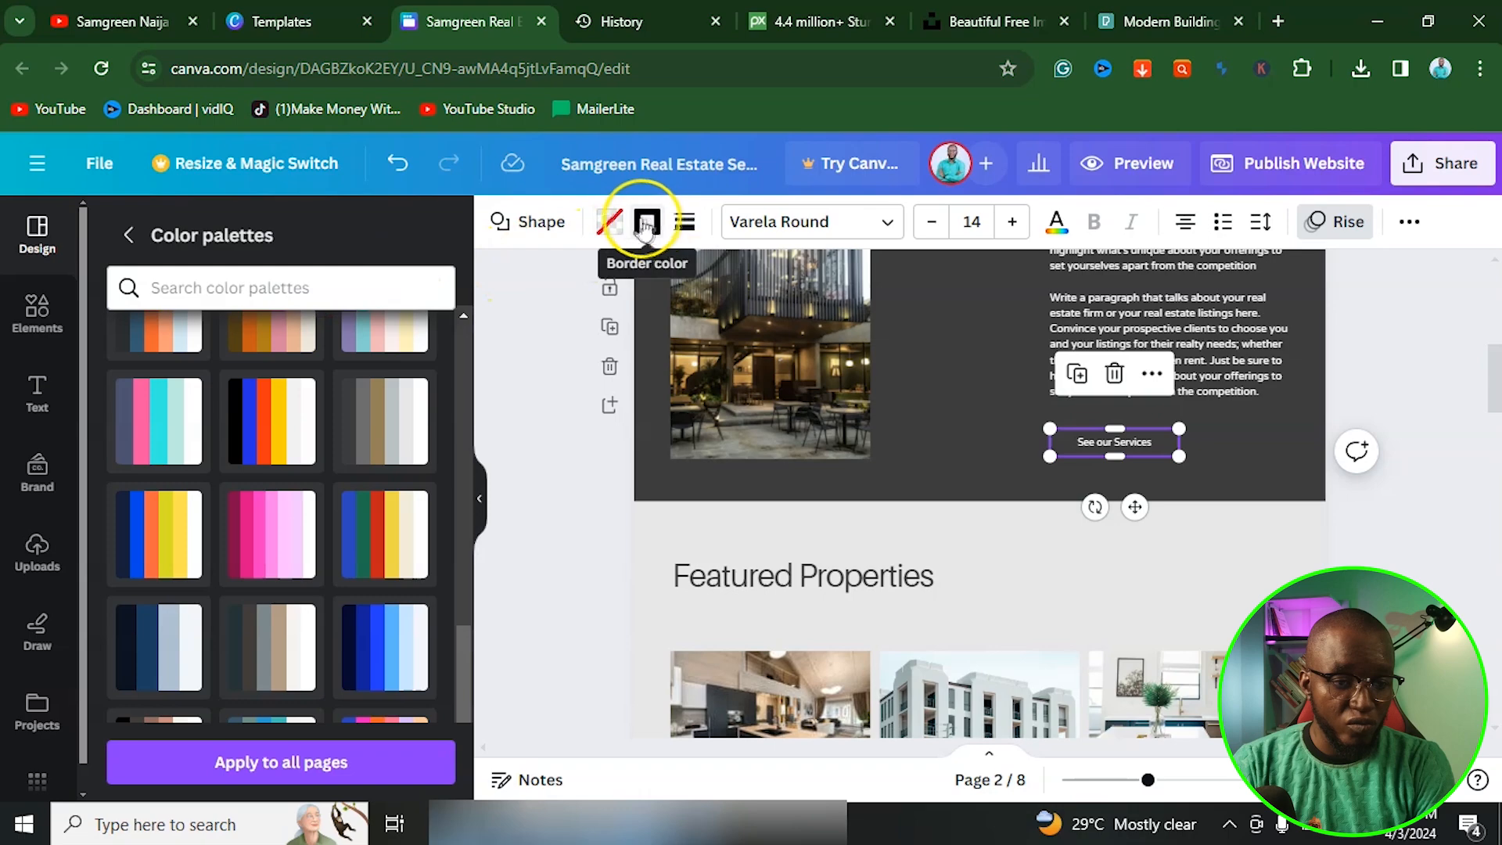
left_click(610, 222)
left_click(118, 579)
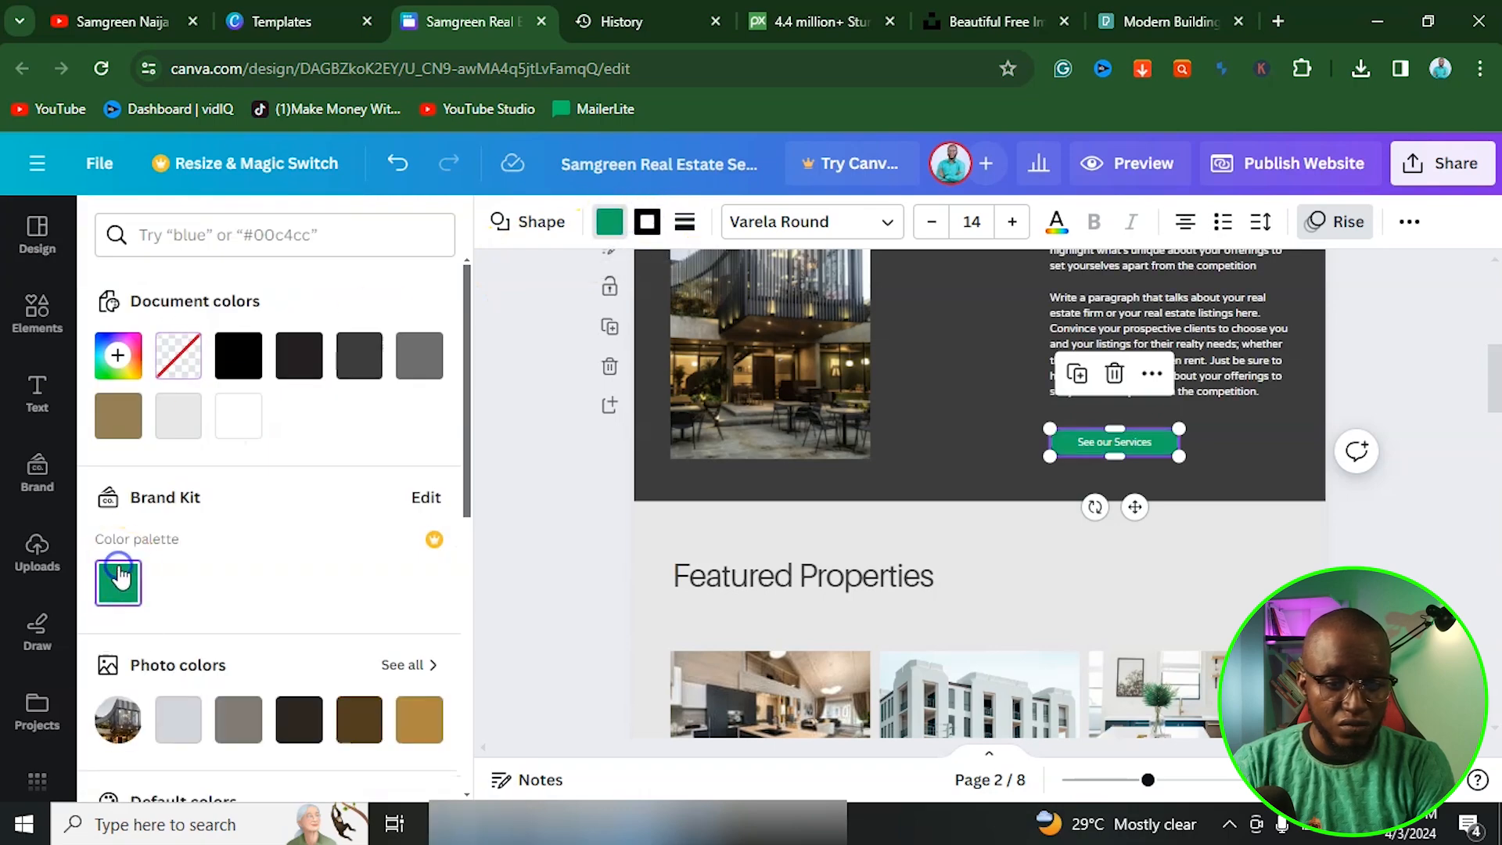
left_click(906, 452)
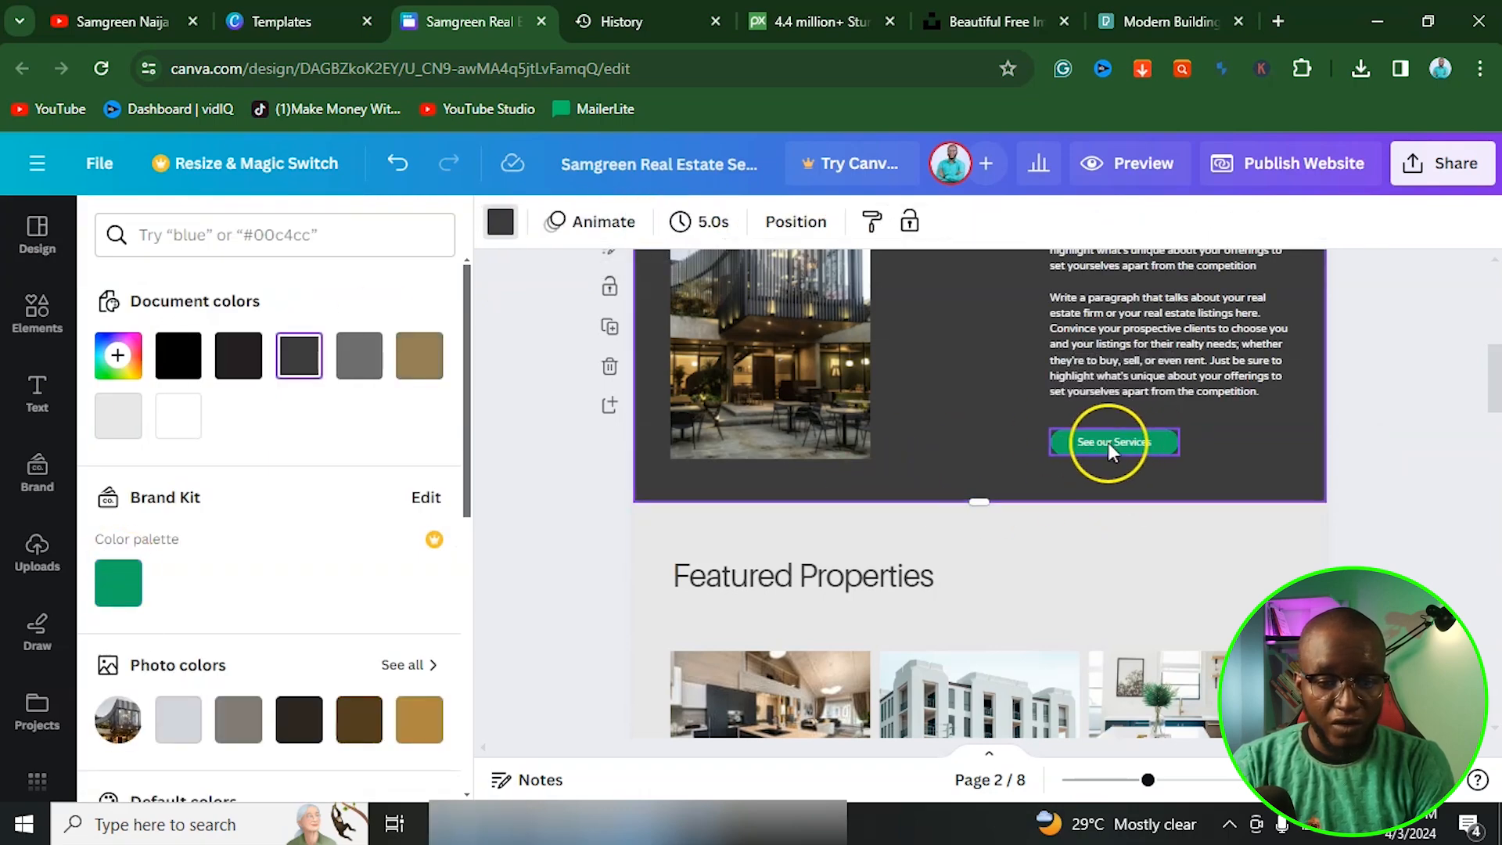
Place the uploaded handshake photo in the middle image frame of the "Add Your Section Title Here" page.
scroll(1017, 469, "down", 10)
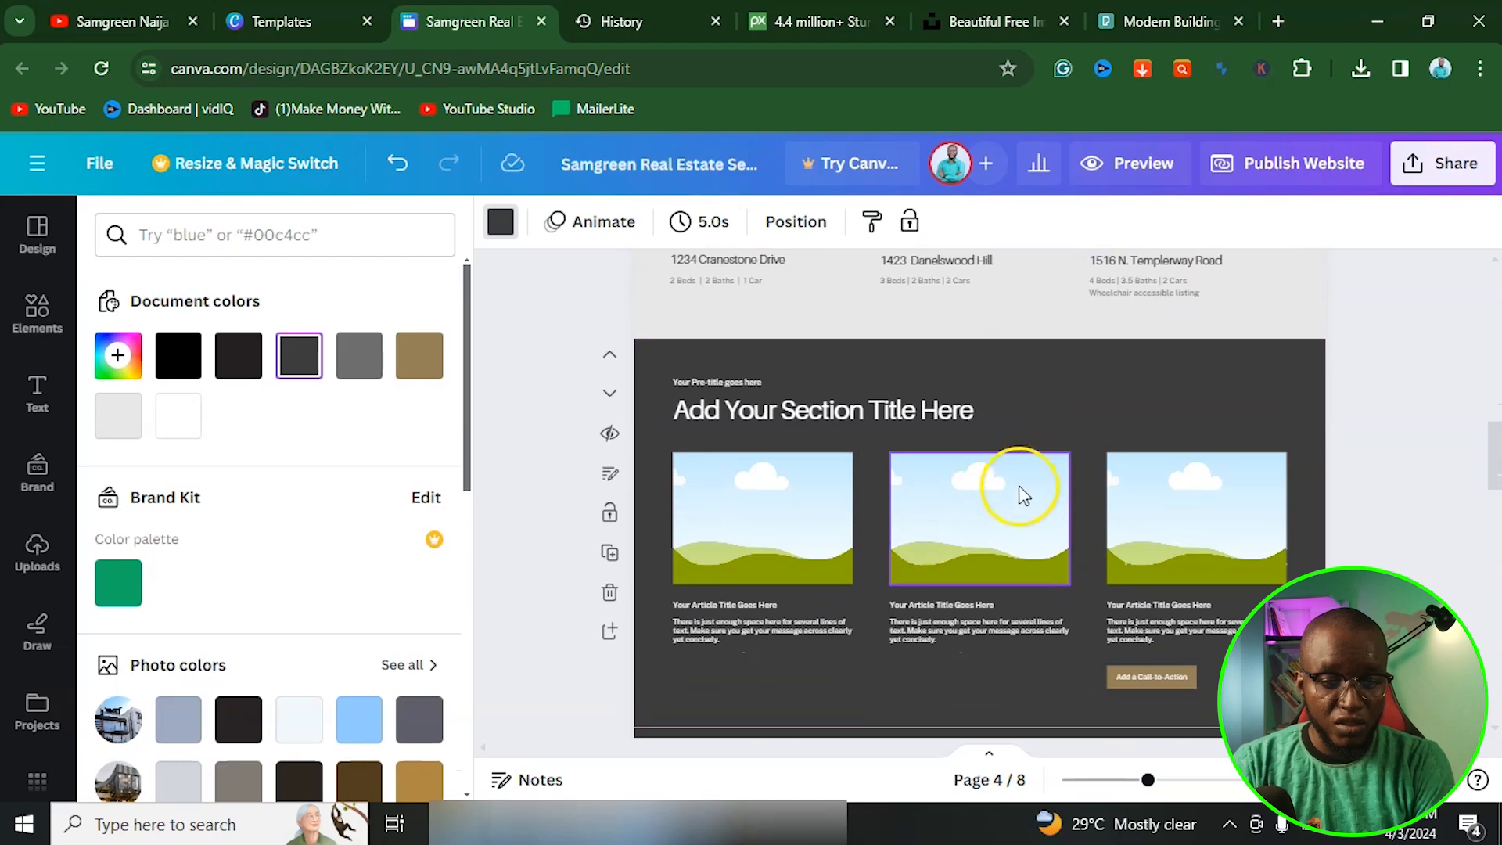
left_click(1030, 490)
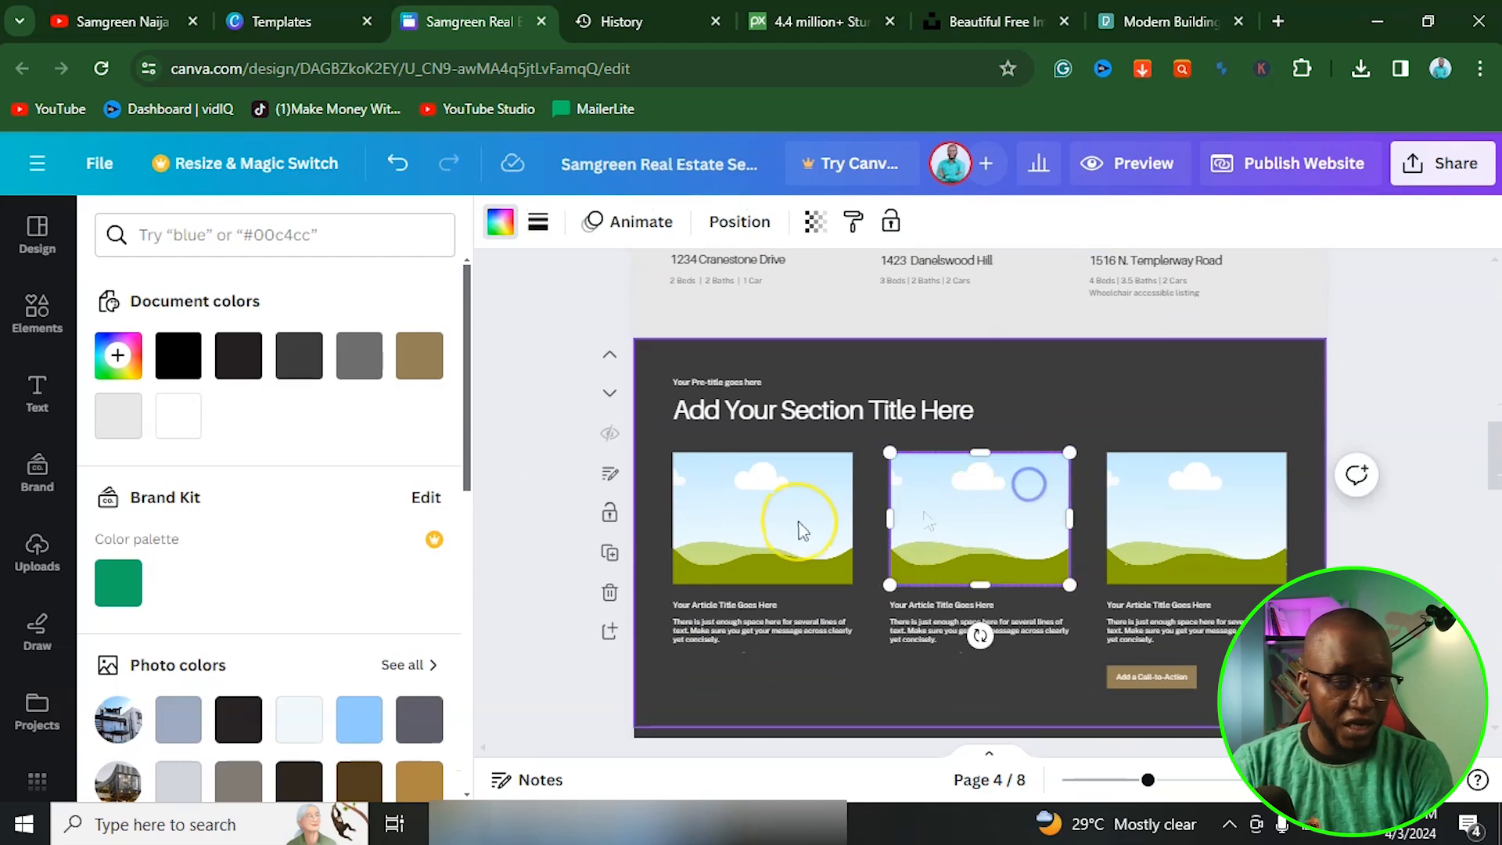
left_click(30, 540)
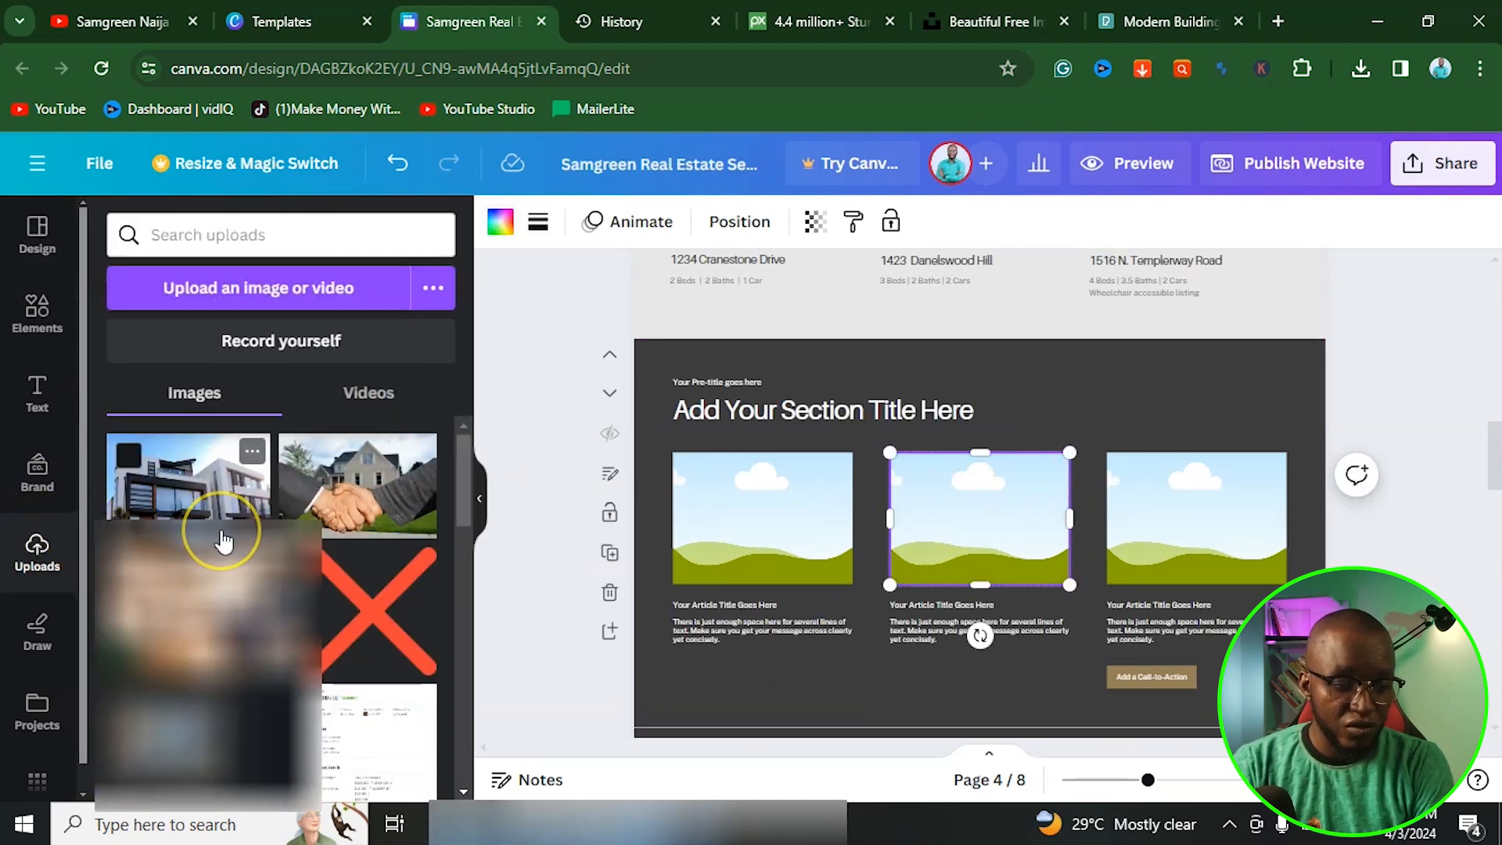
left_click_drag(360, 485, 907, 507)
left_click(1033, 489)
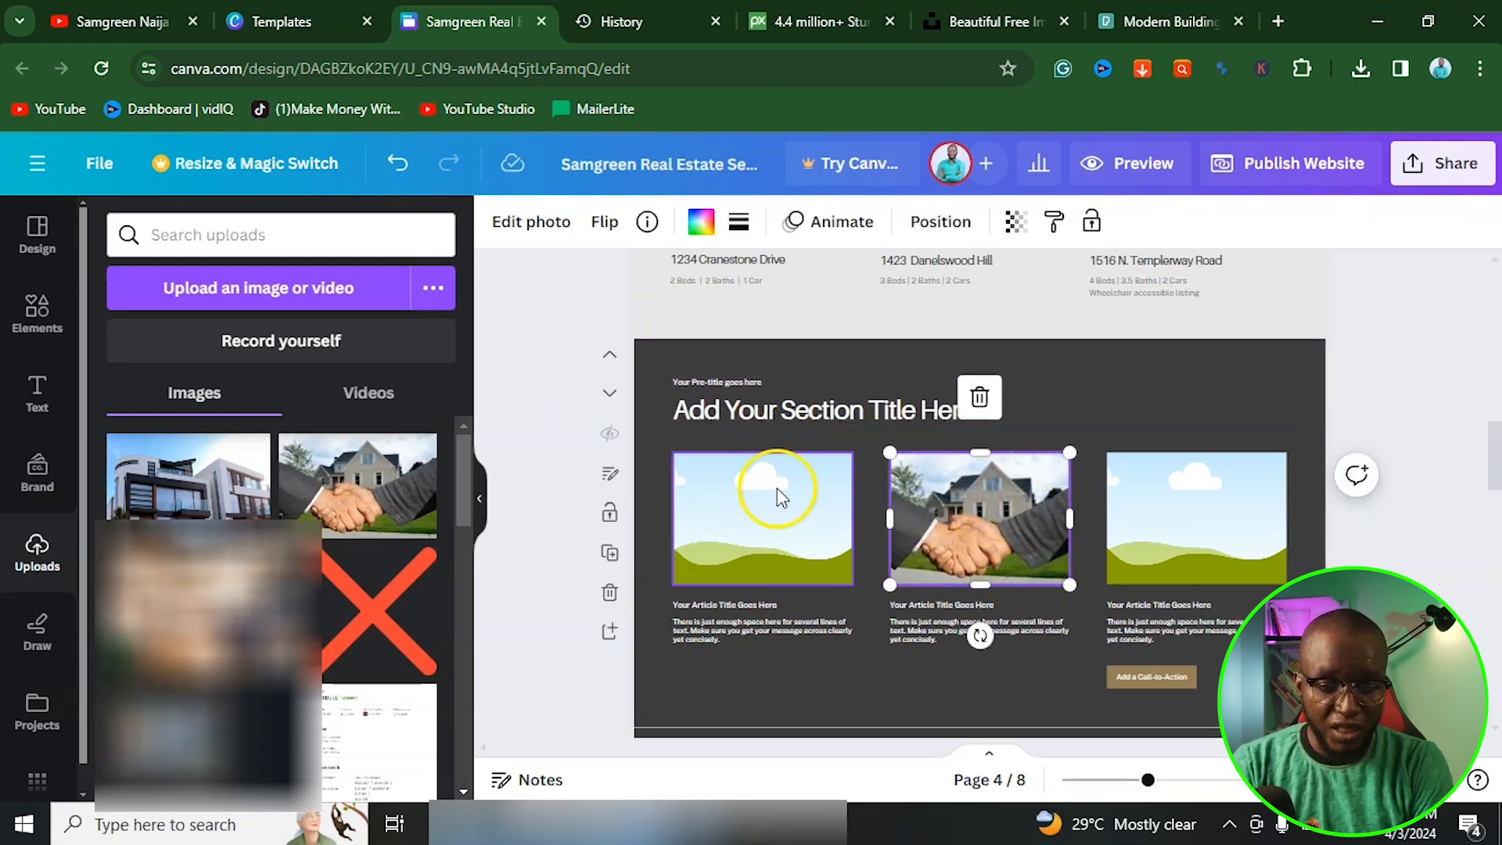
Examine the middle article's text and the "Add a Call-to-Action" button on page 4 up close.
left_click(913, 624)
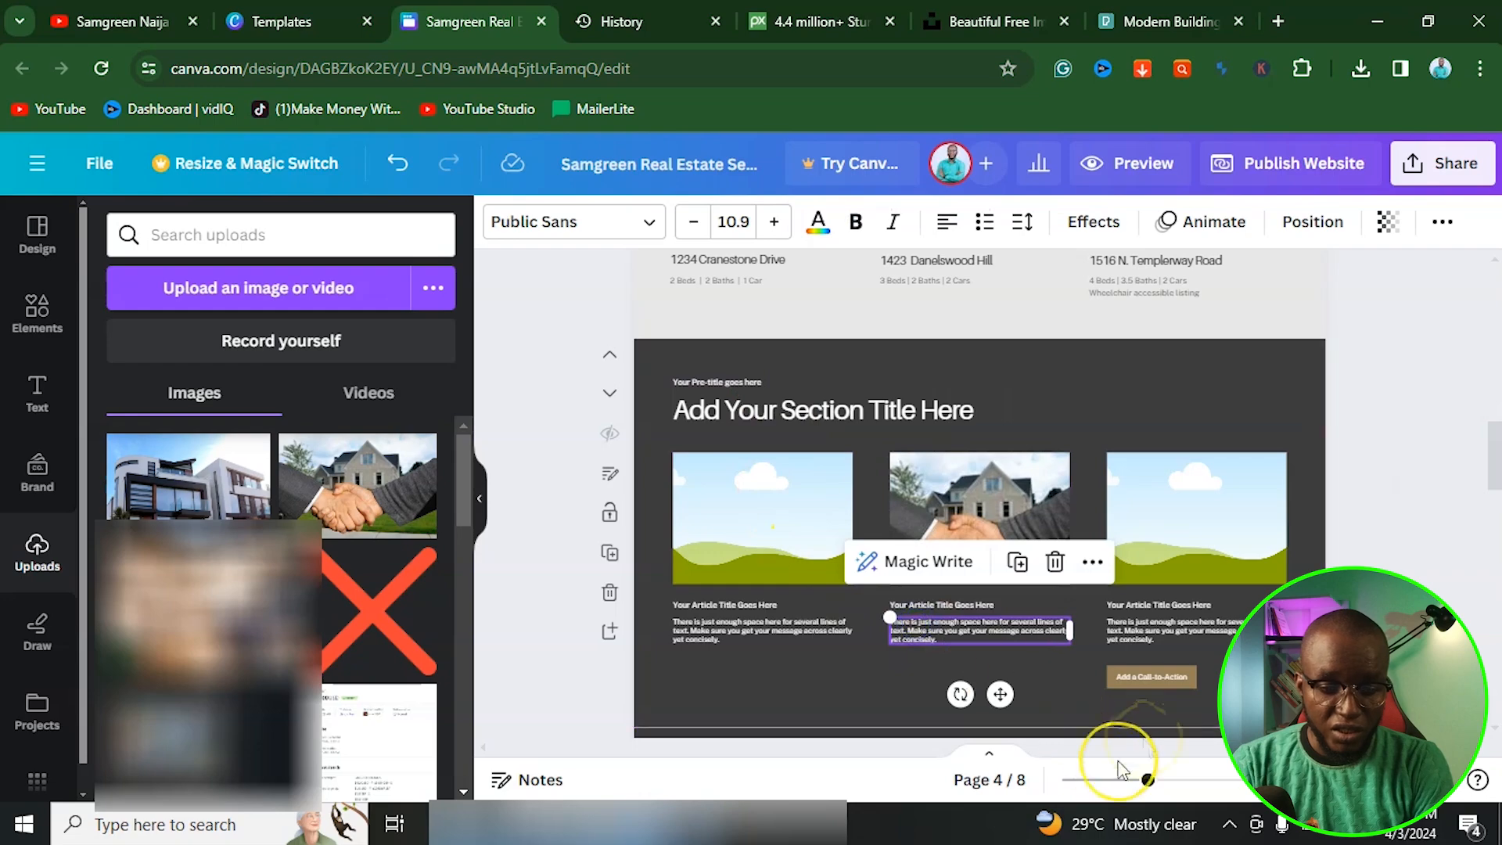
left_click_drag(1148, 781, 1183, 781)
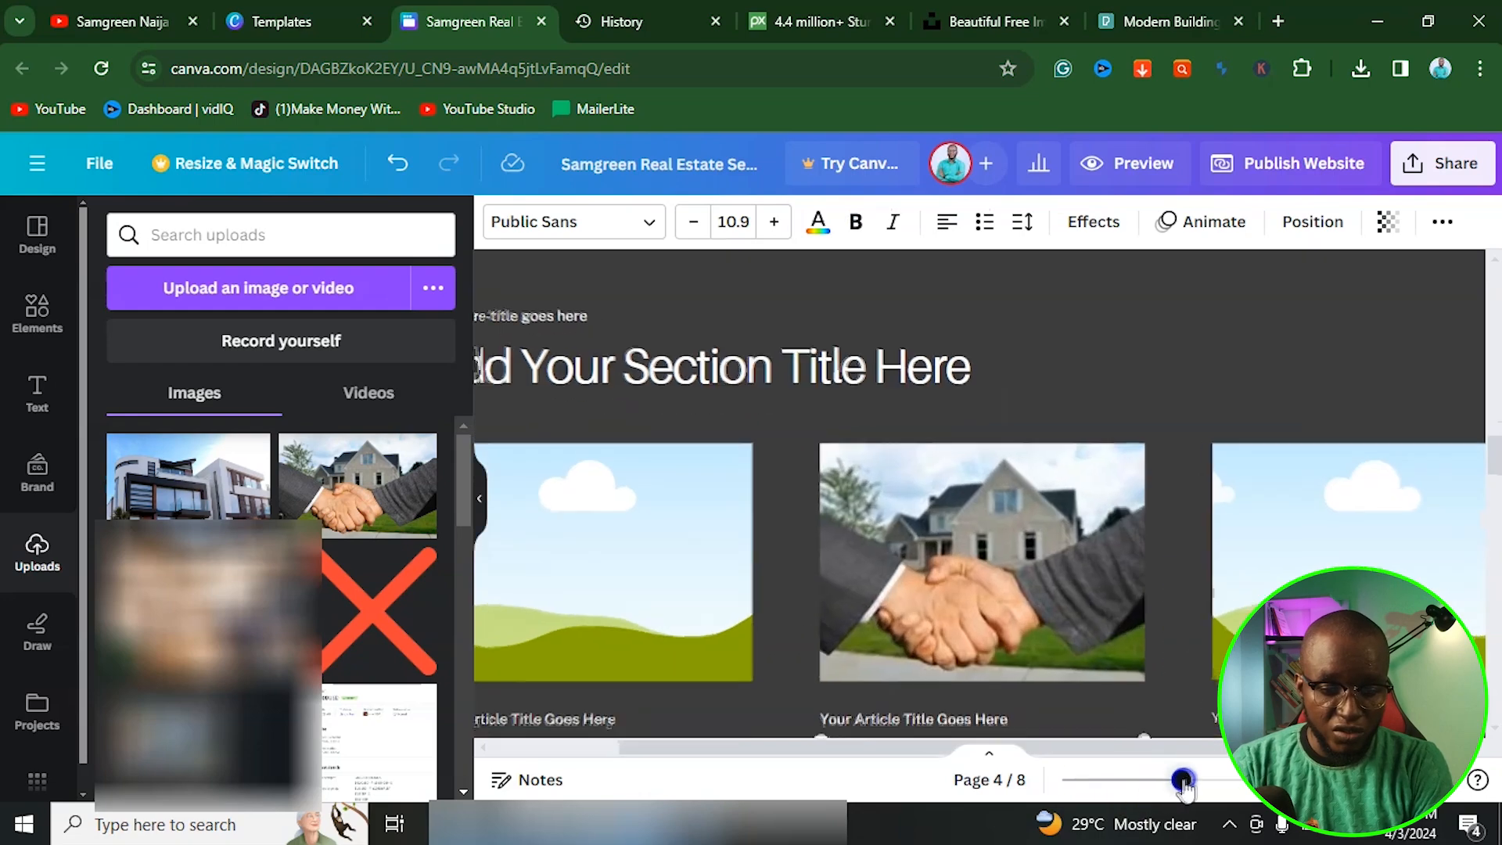
scroll(1047, 578, "down", 4)
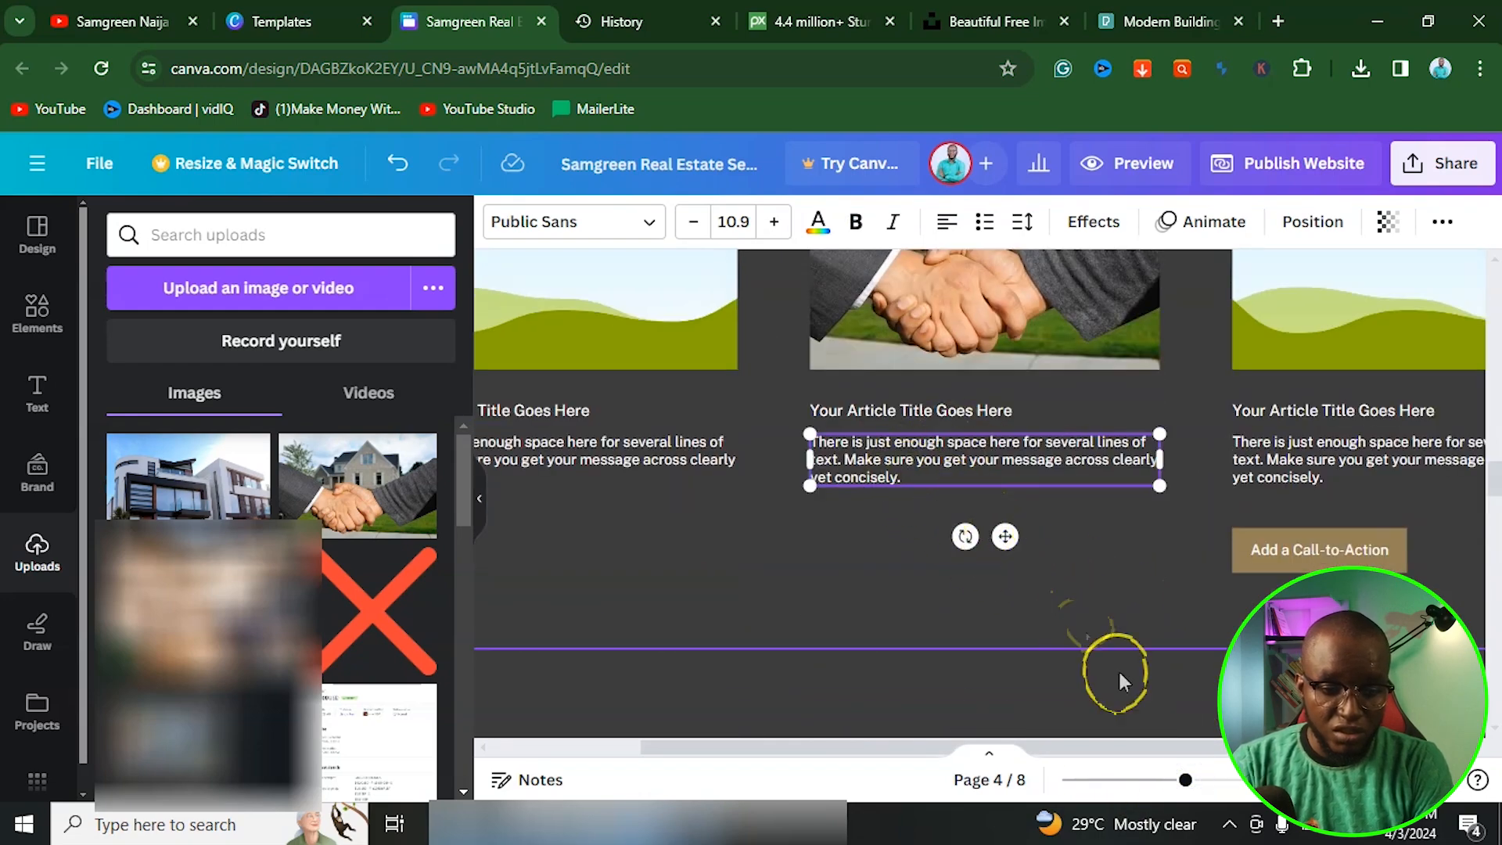
mouse_move(1184, 780)
left_mouse_down()
mouse_move(1142, 778)
mouse_move(1171, 780)
left_mouse_up()
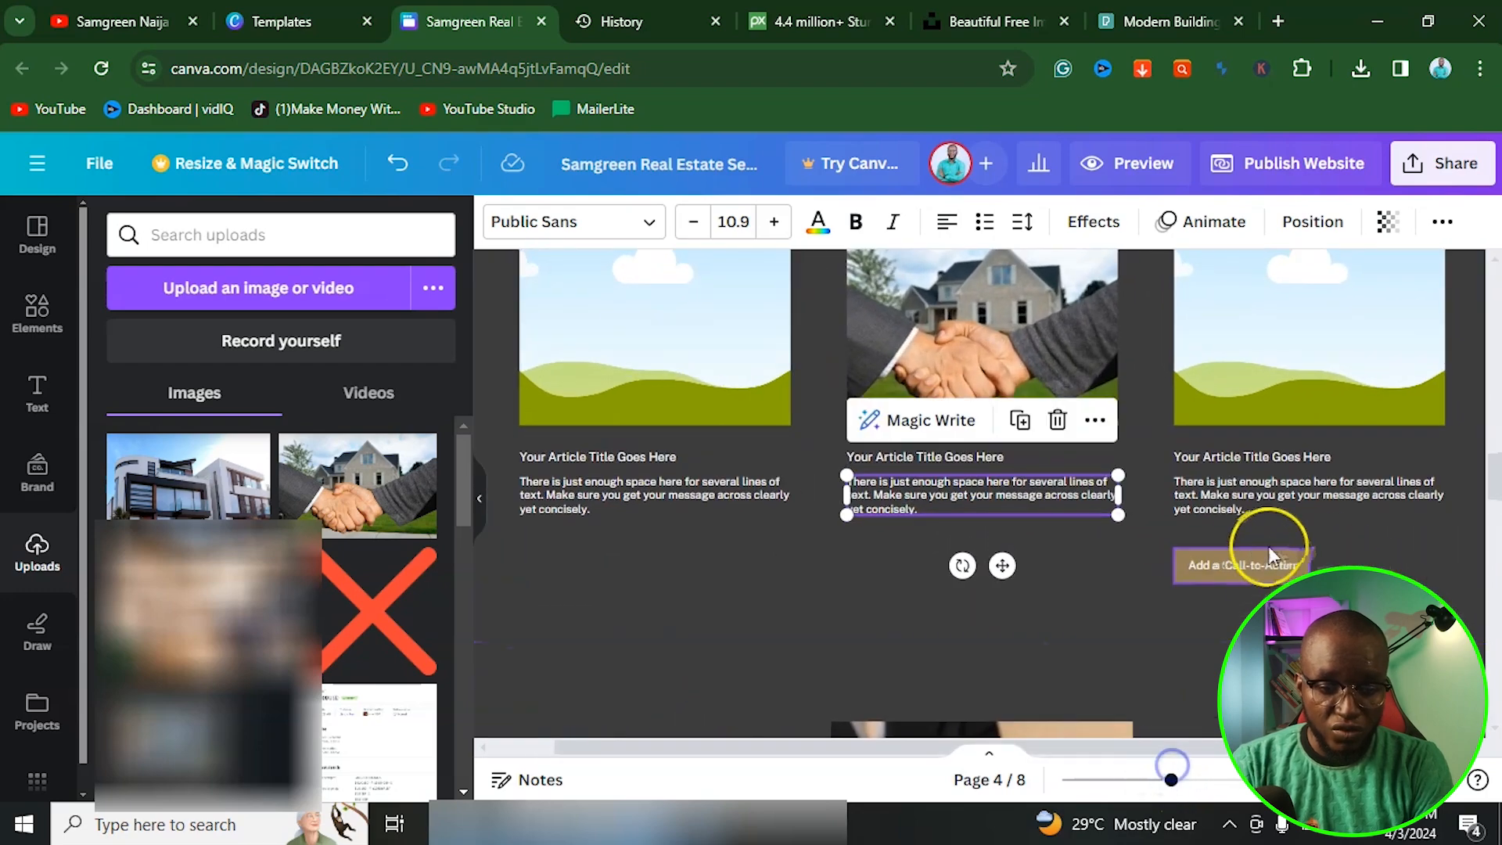
left_click(1224, 557)
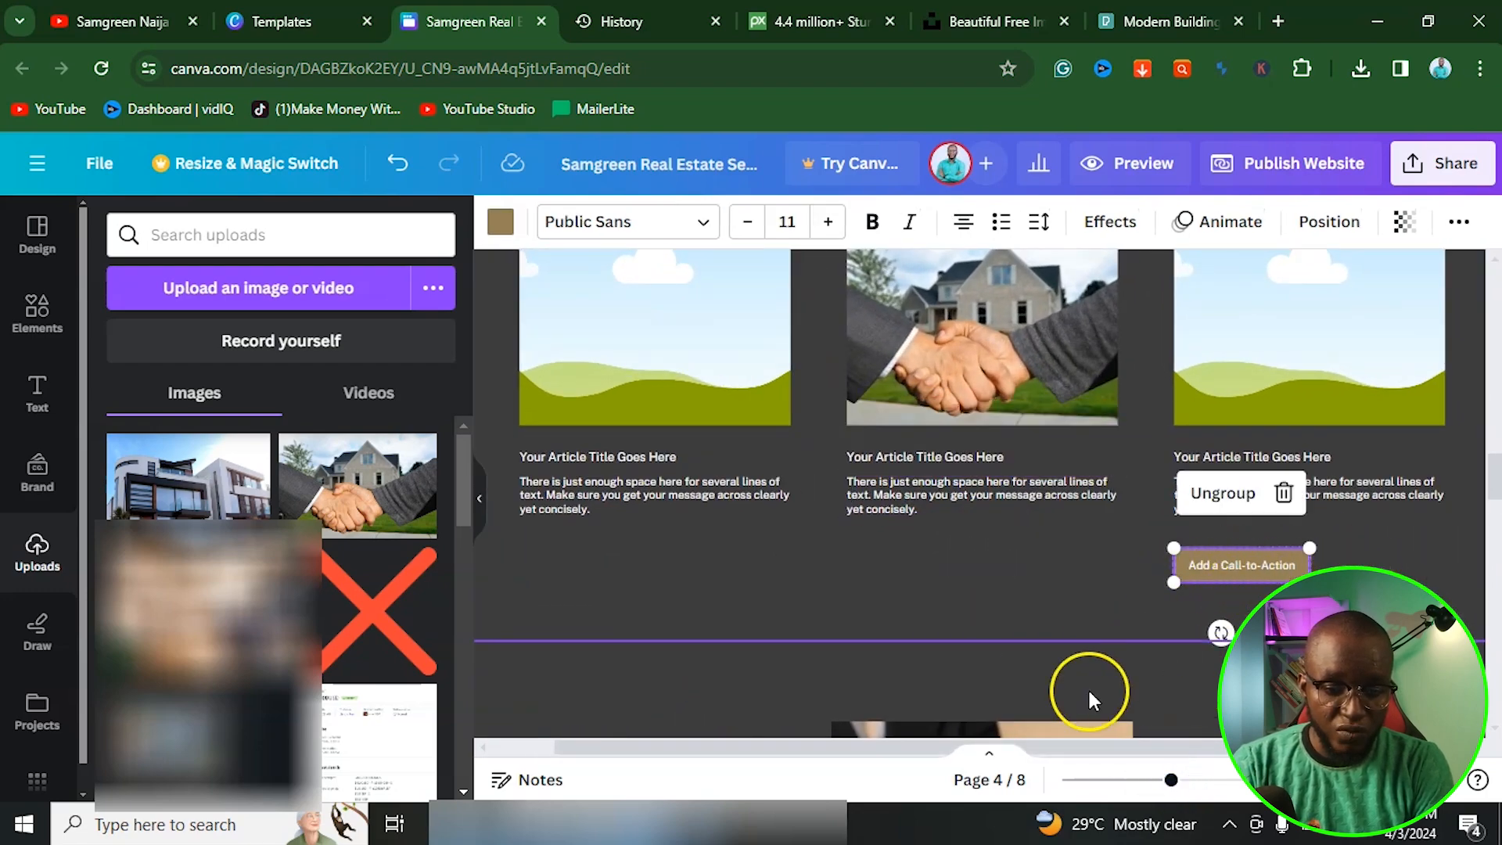
left_click_drag(1171, 780, 1137, 780)
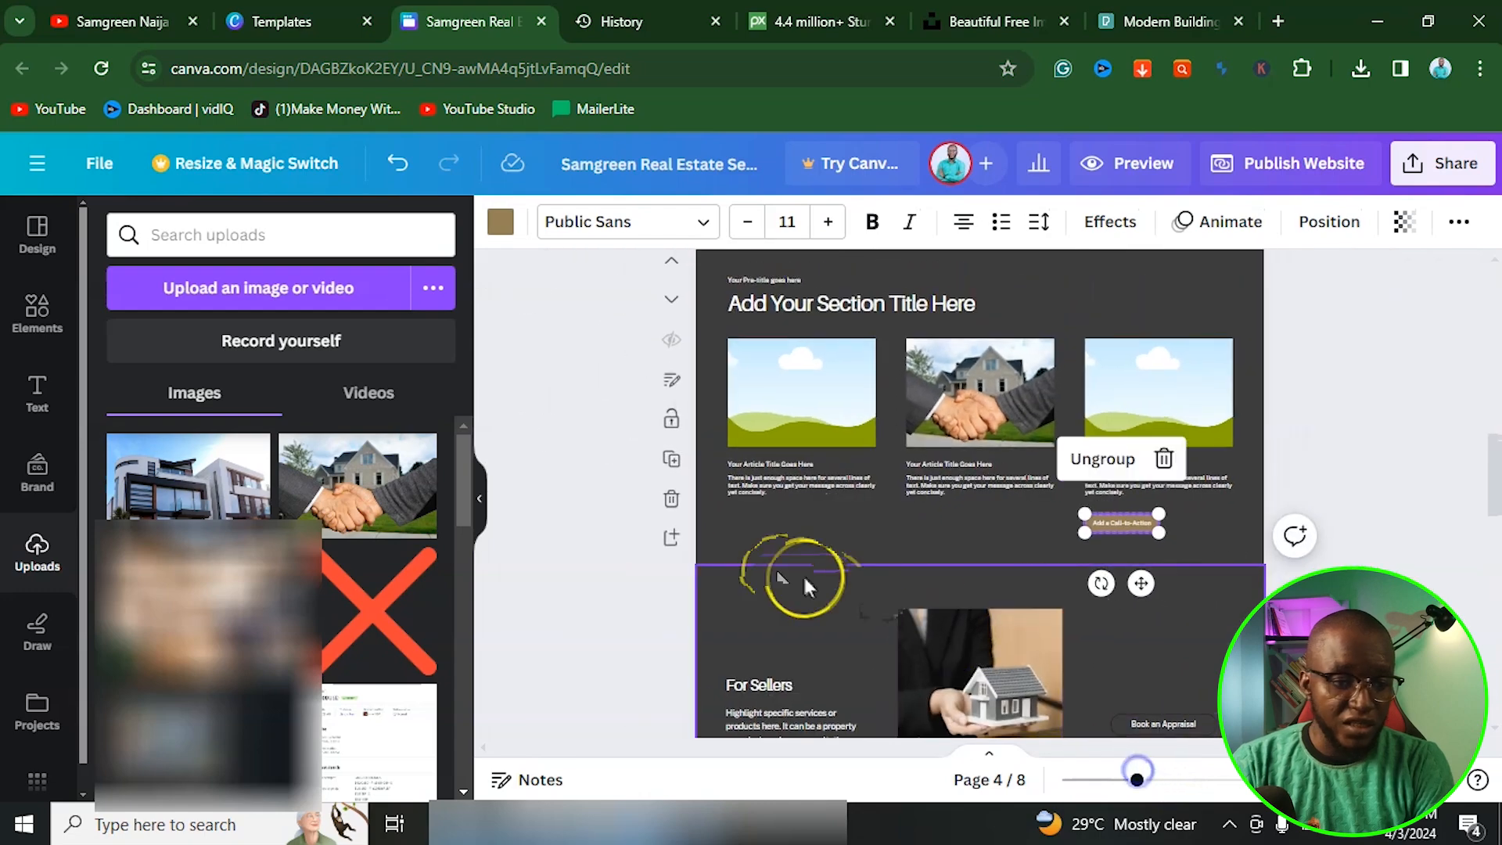
Title the "Add Your Section Title Here" page "Rate Us" for the site navigation.
scroll(889, 554, "up", 15)
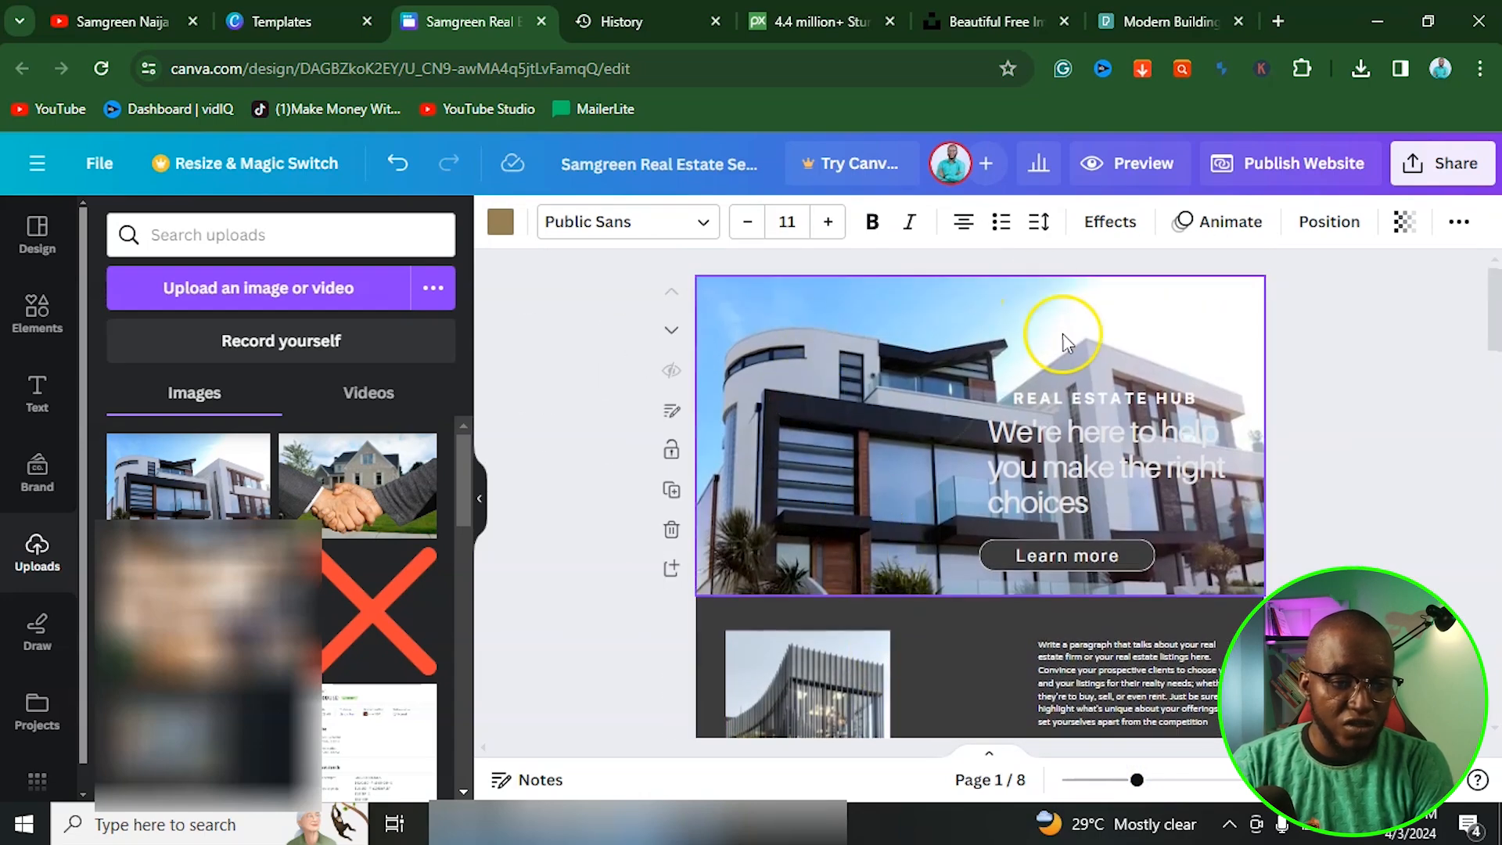
scroll(1130, 555, "down", 3)
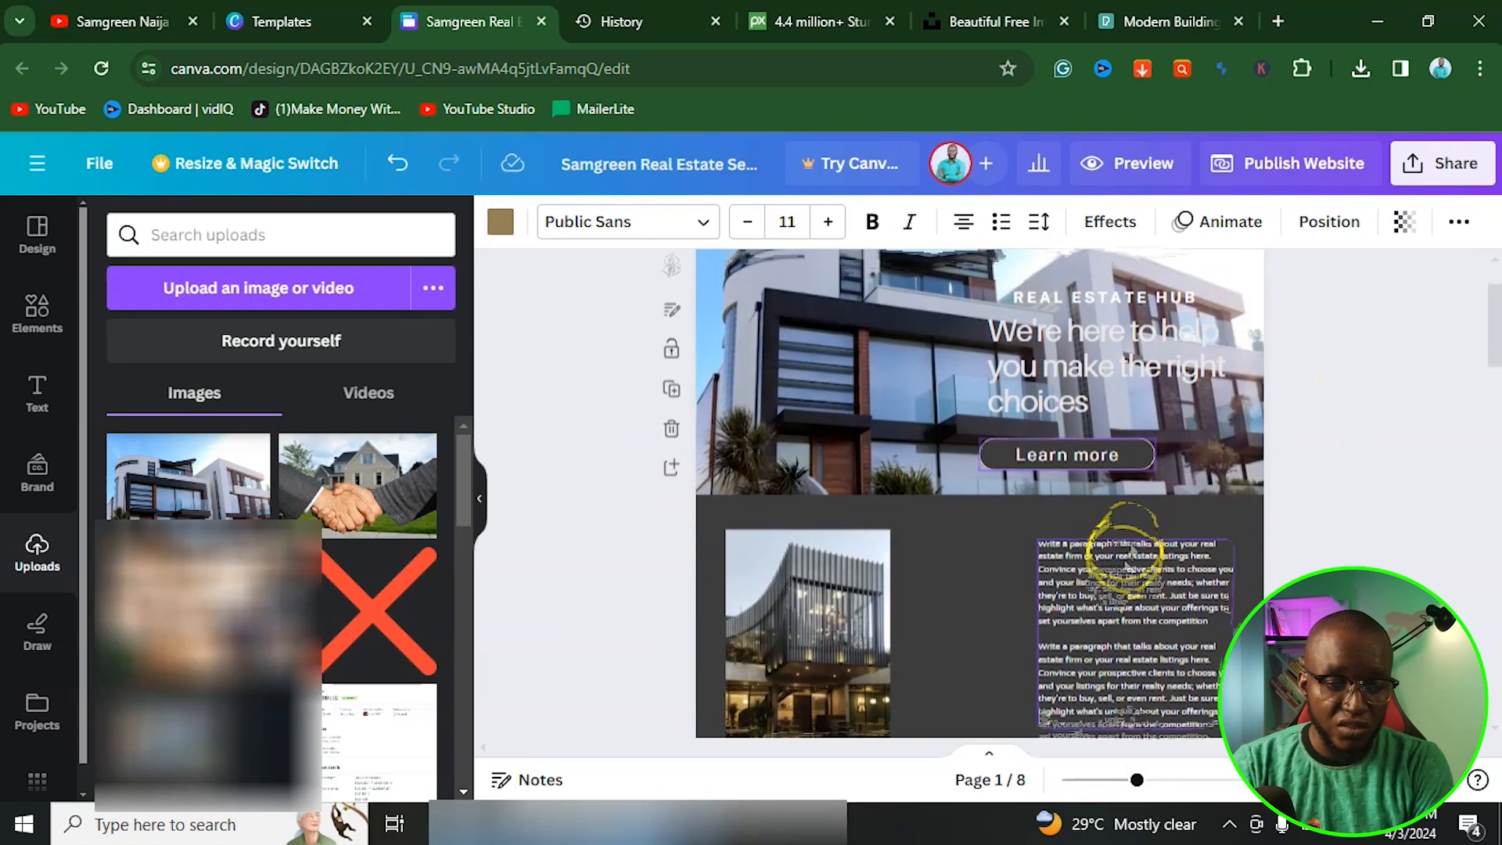
scroll(918, 395, "up", 2)
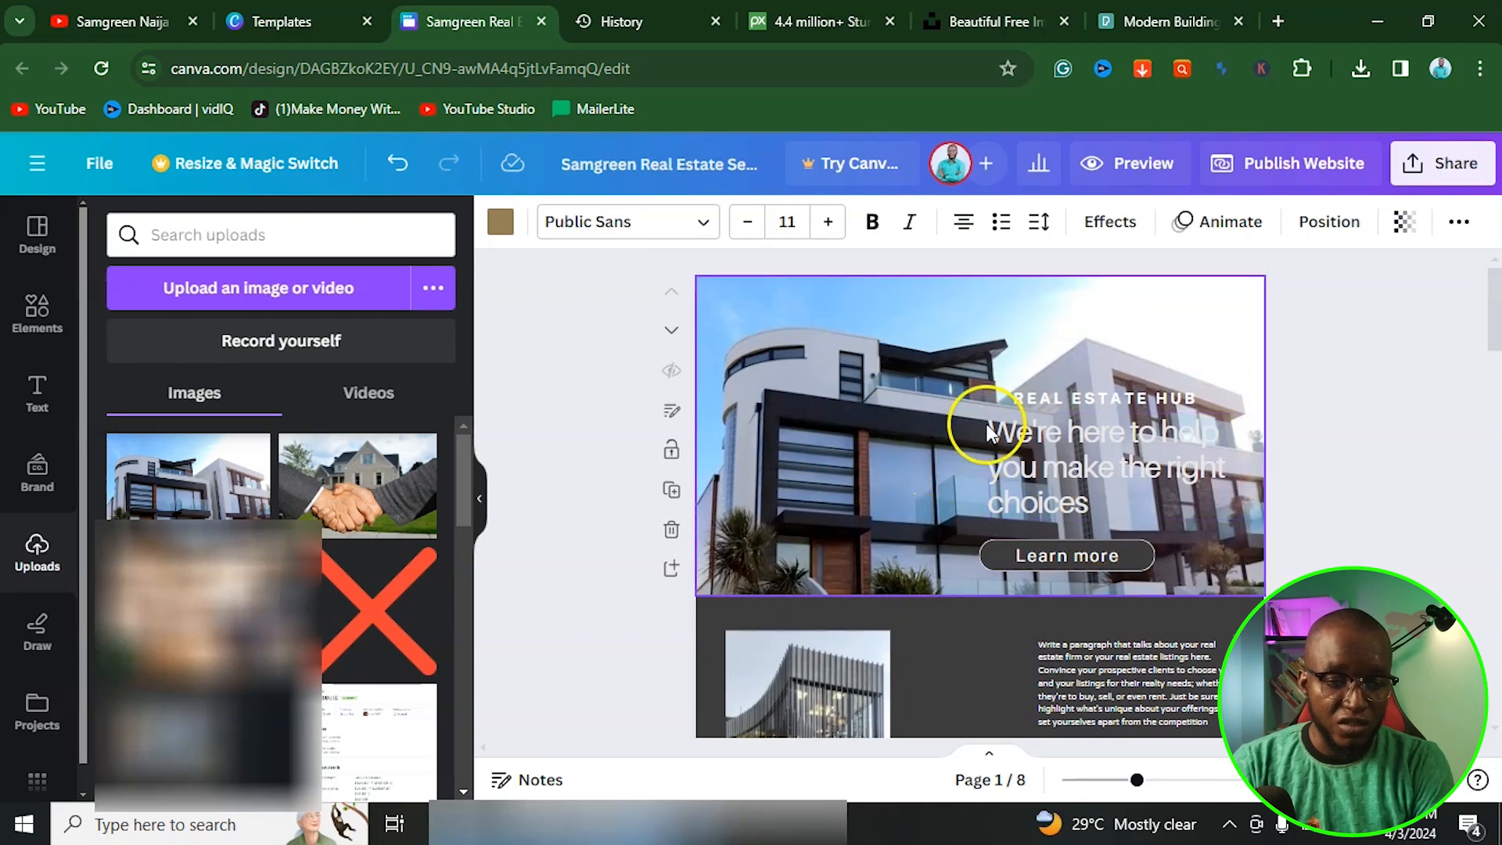
scroll(835, 477, "down", 10)
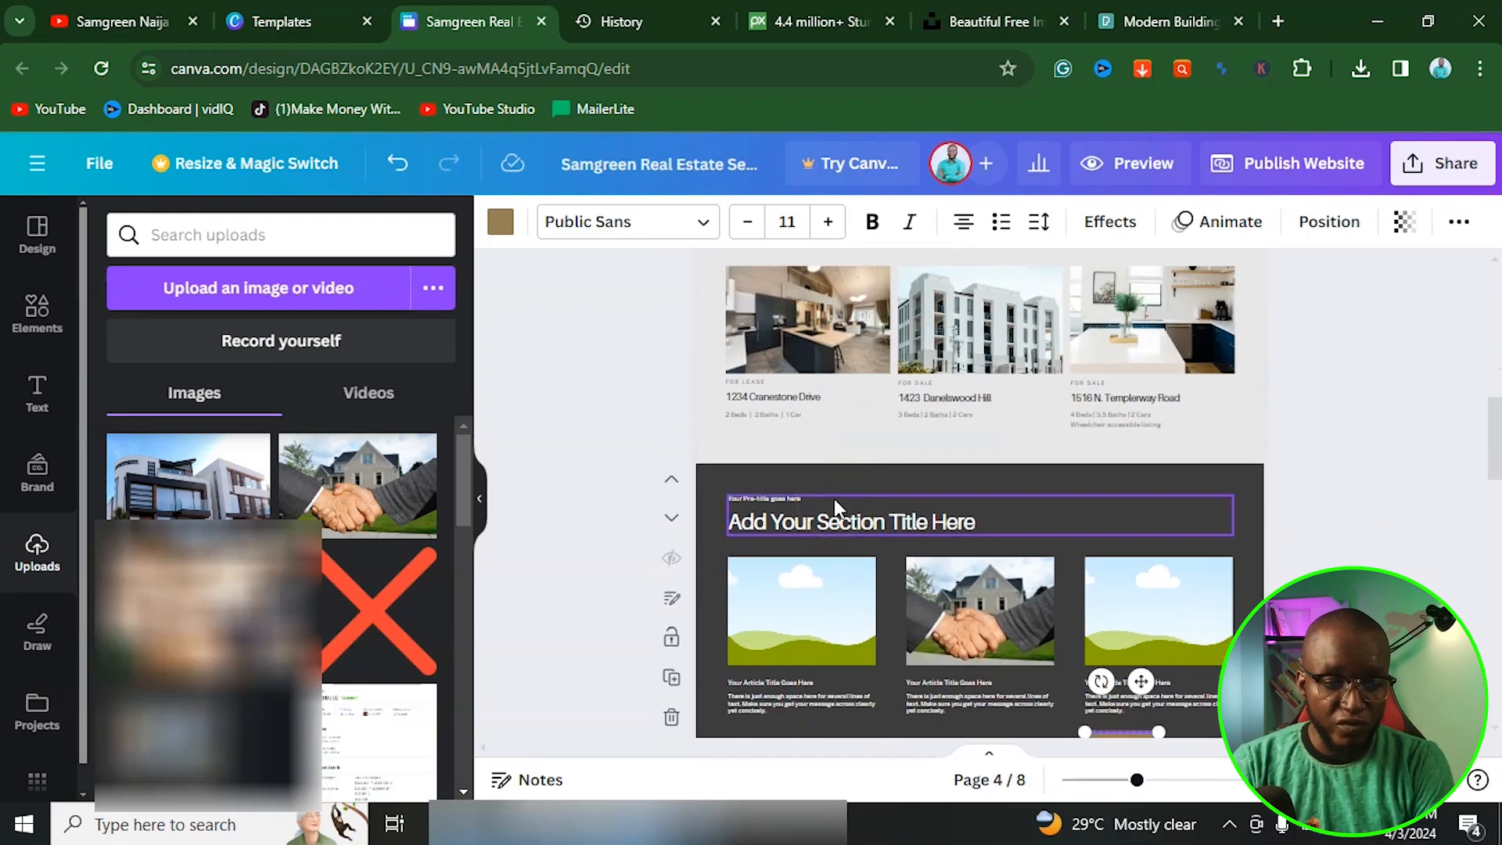
scroll(834, 499, "down", 5)
left_click(721, 386)
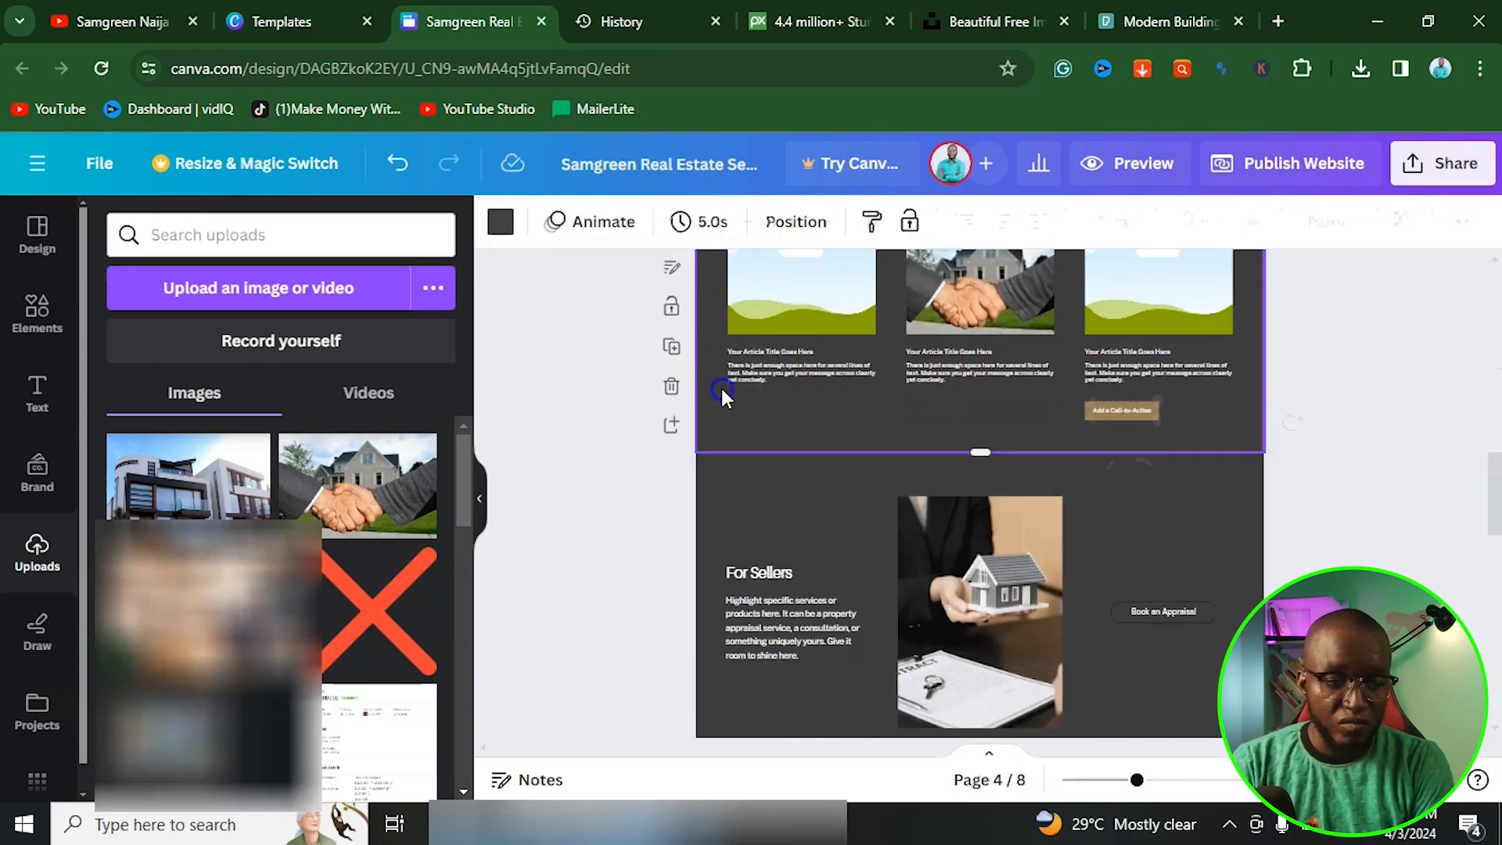
scroll(730, 509, "up", 2)
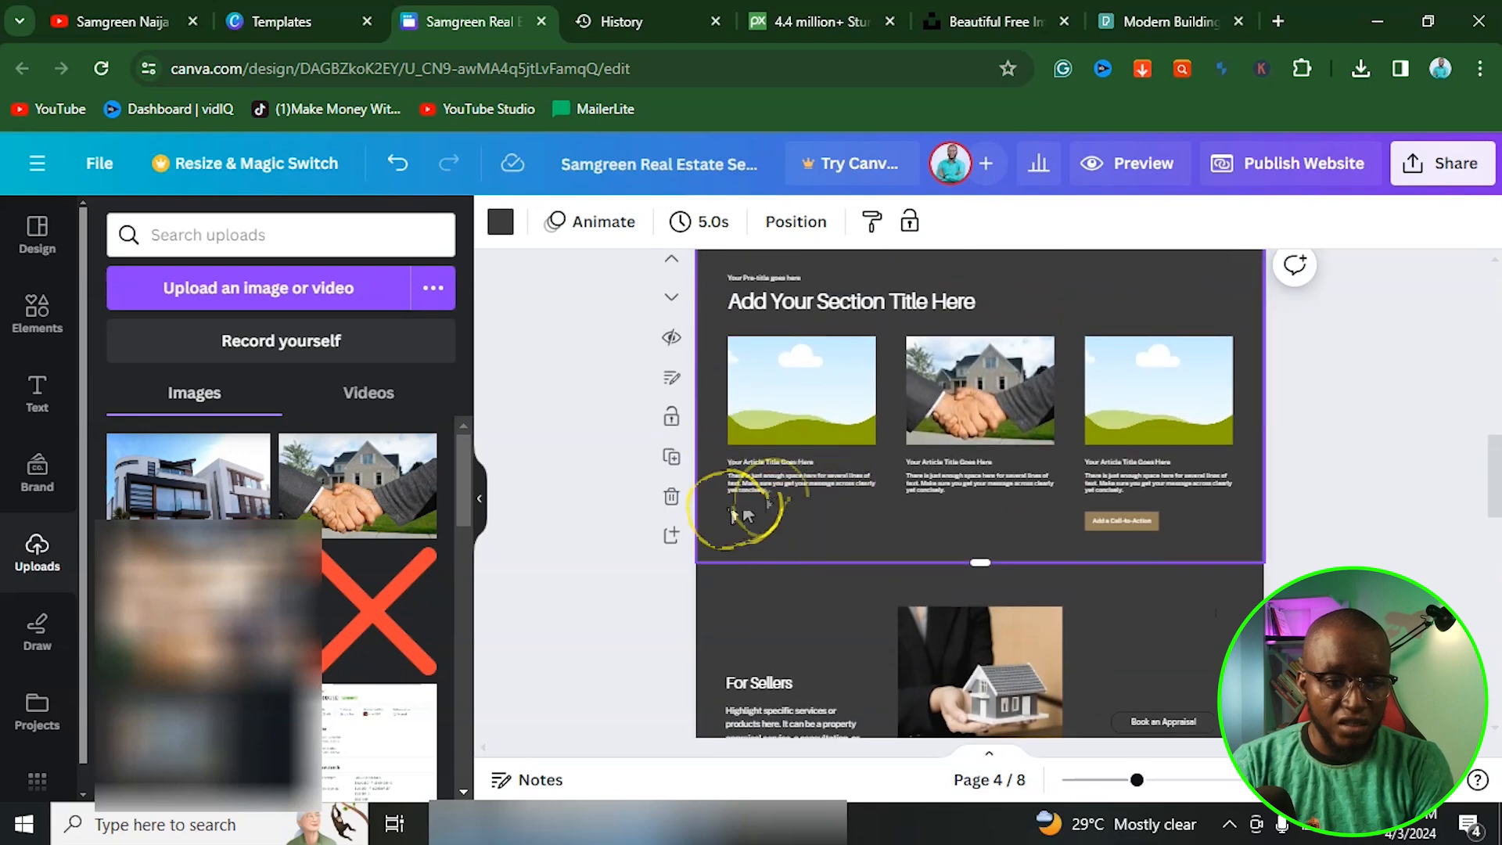
left_click(675, 379)
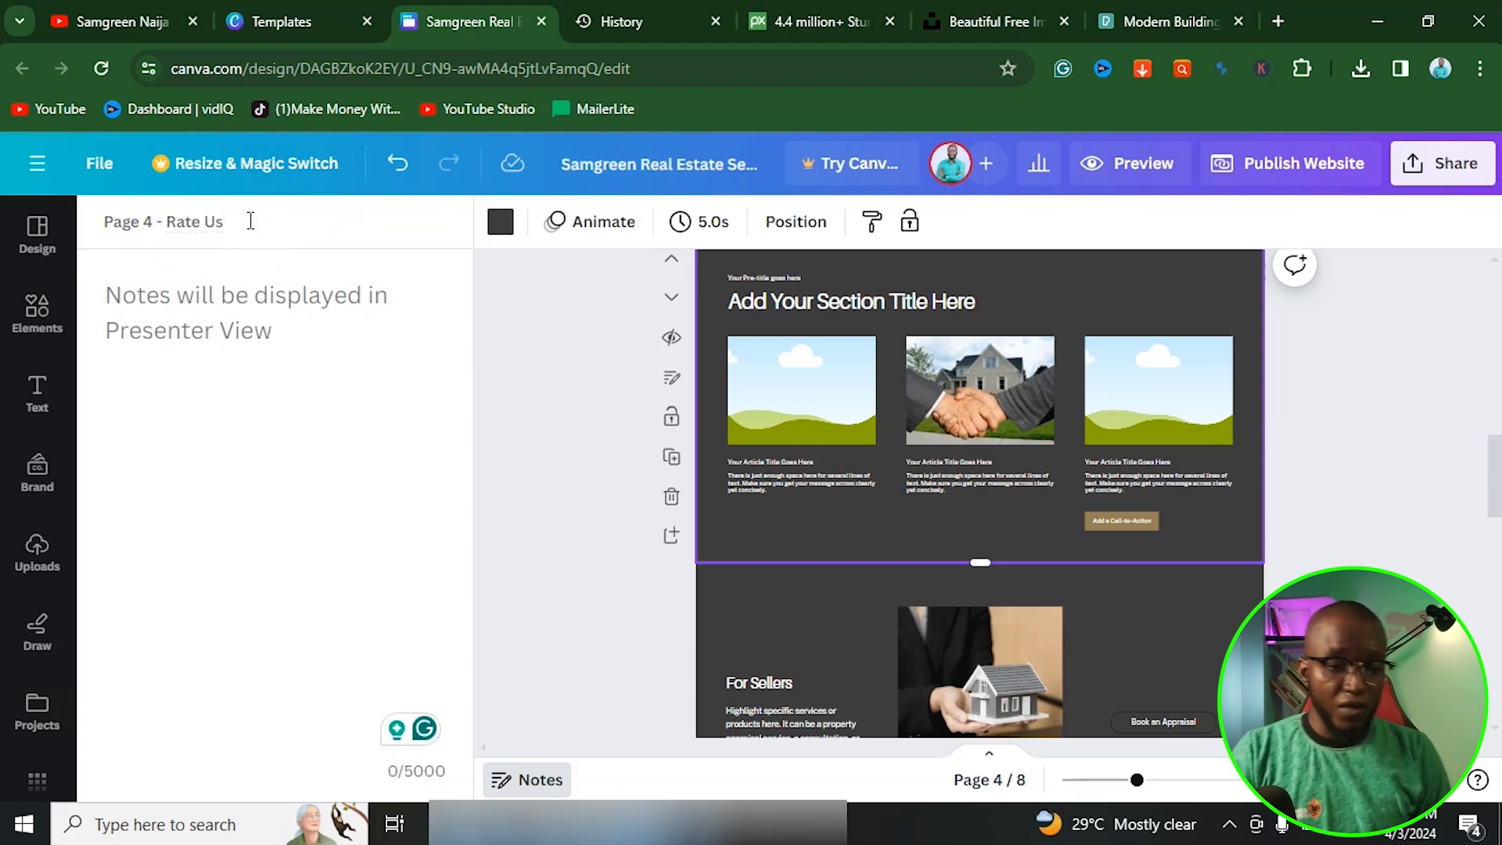
Preview the website in desktop view and examine its mobile layout from the home section through to the contact section.
left_click(1136, 157)
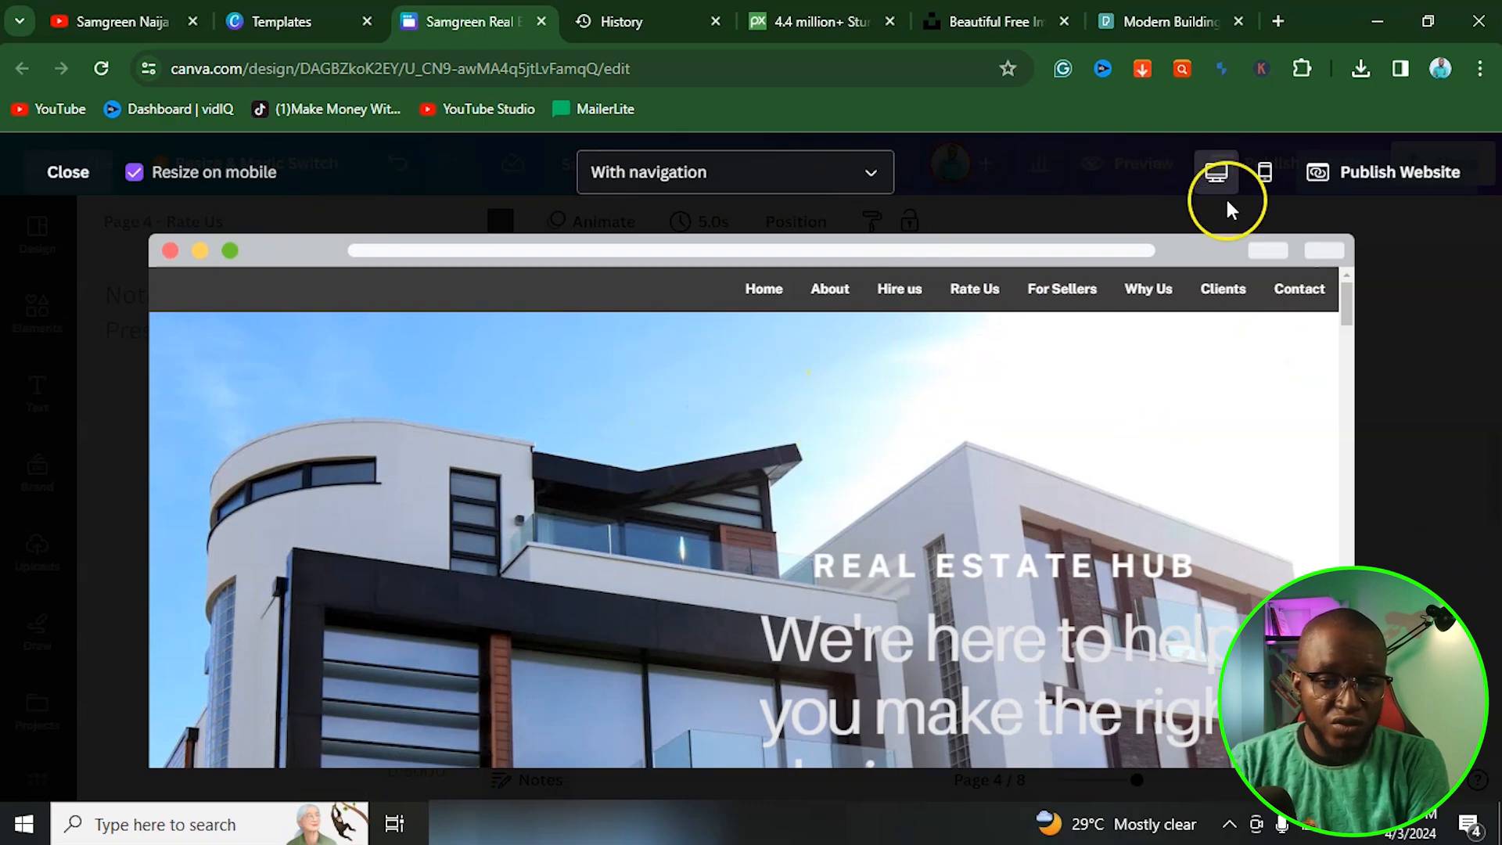
left_click(1269, 178)
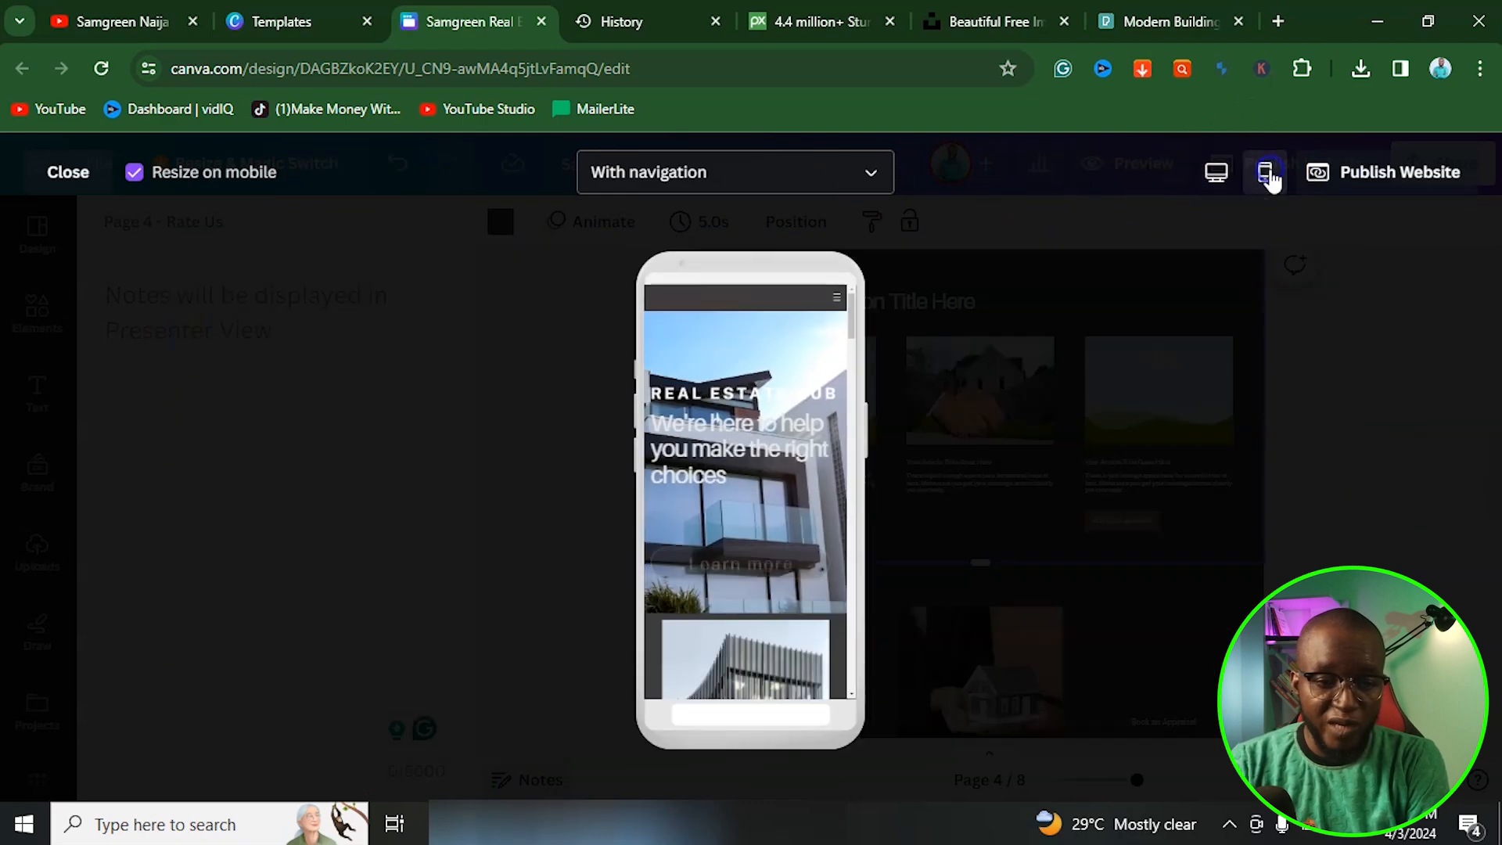
scroll(780, 459, "down", 3)
scroll(780, 459, "up", 3)
scroll(731, 499, "down", 5)
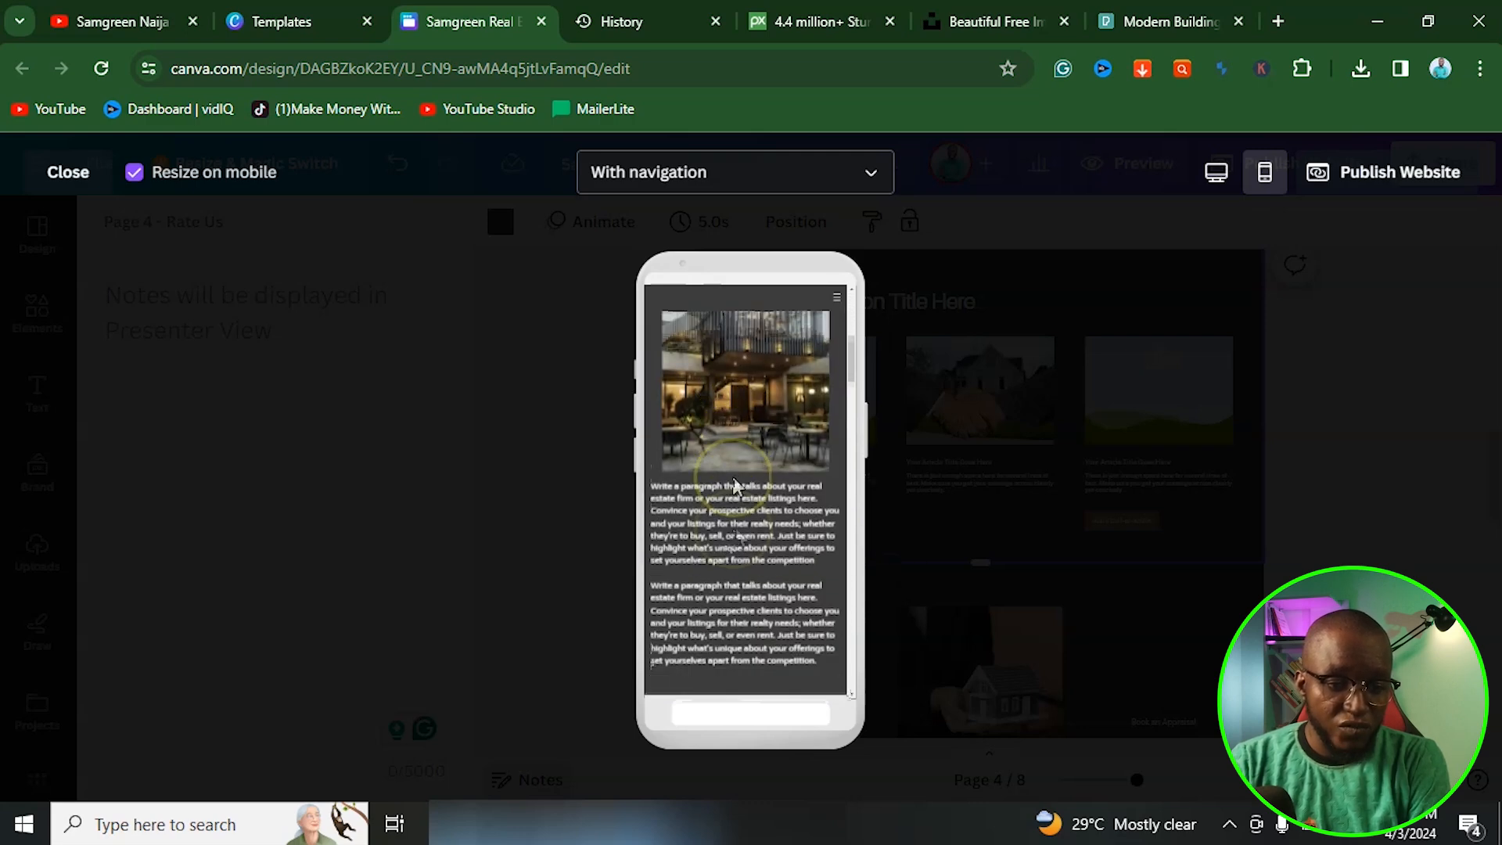
scroll(734, 499, "down", 5)
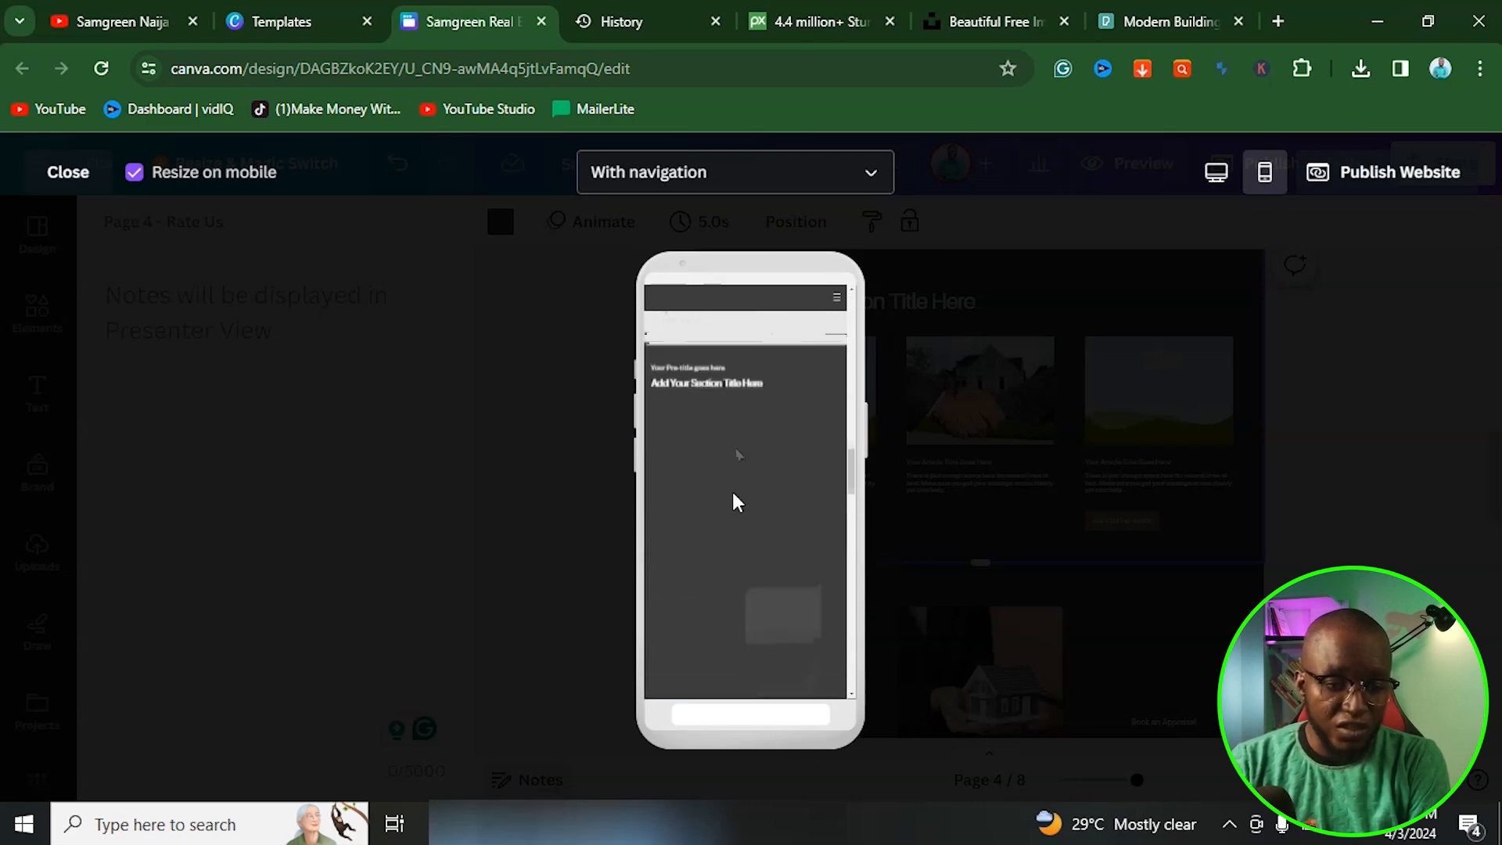
scroll(734, 500, "down", 5)
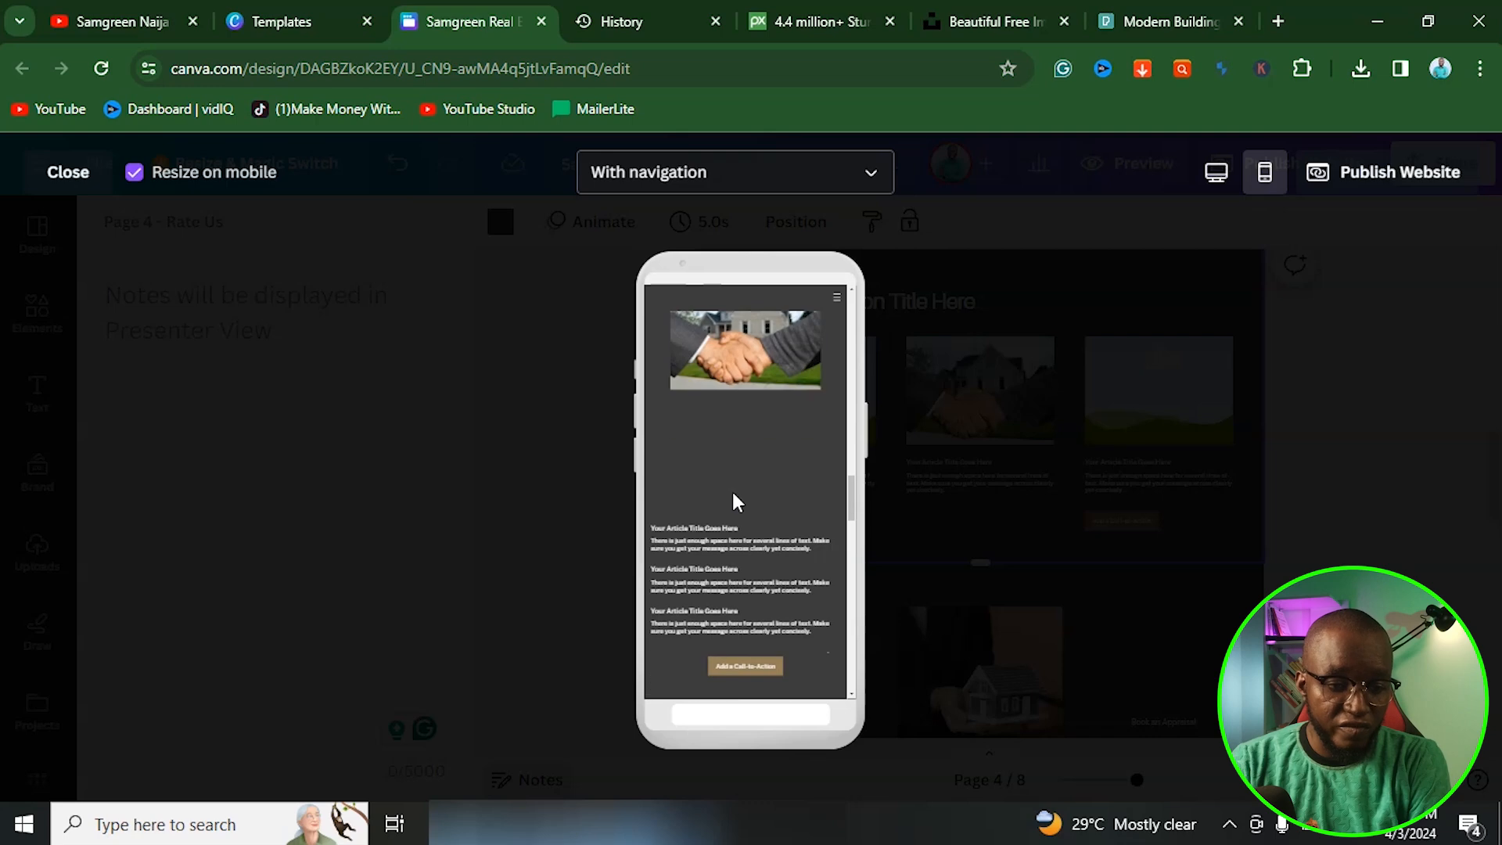
scroll(733, 495, "down", 10)
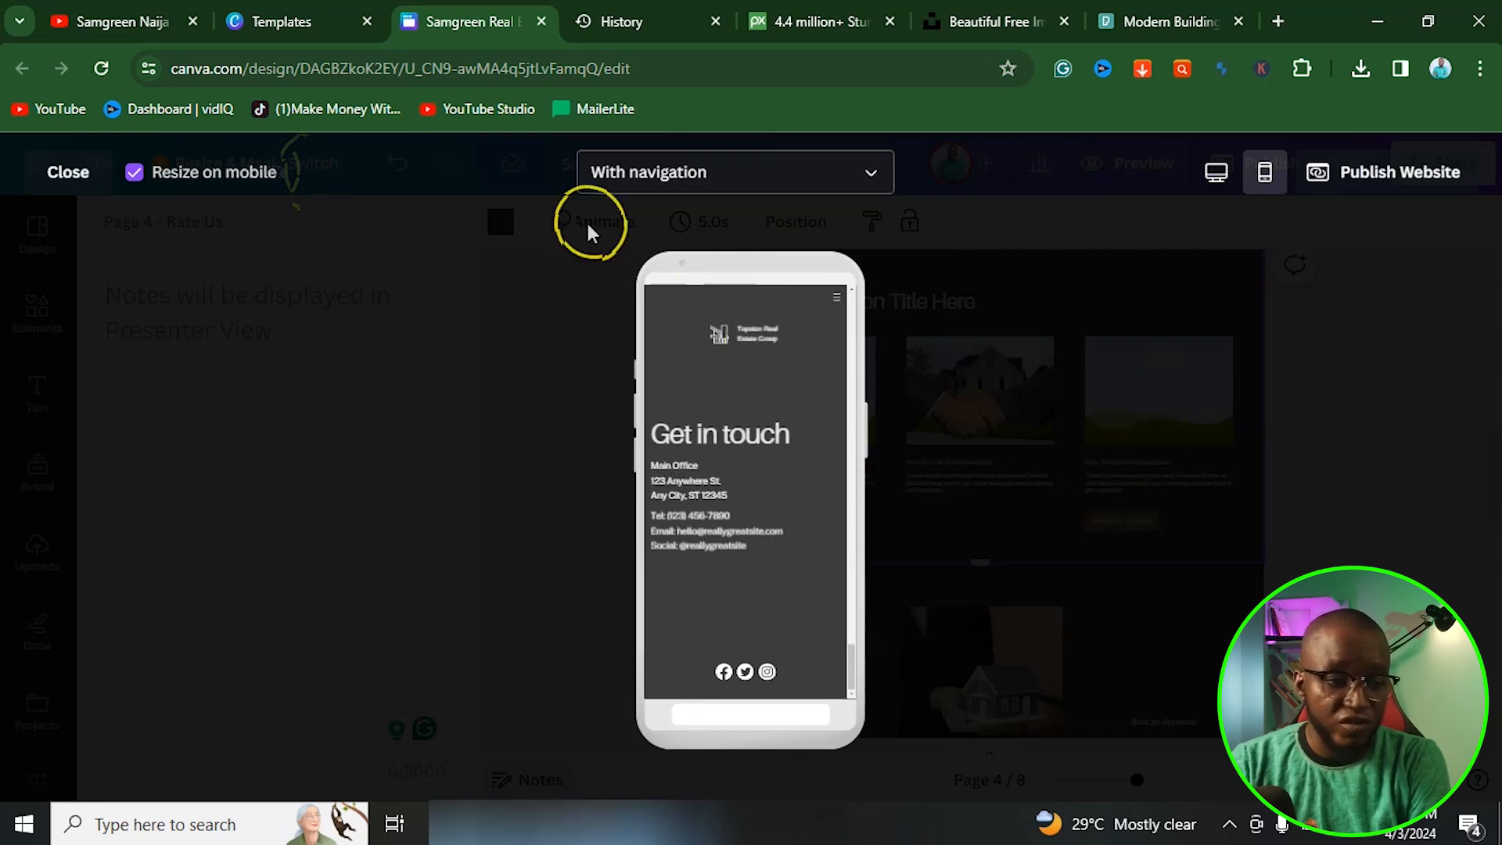
left_click(78, 174)
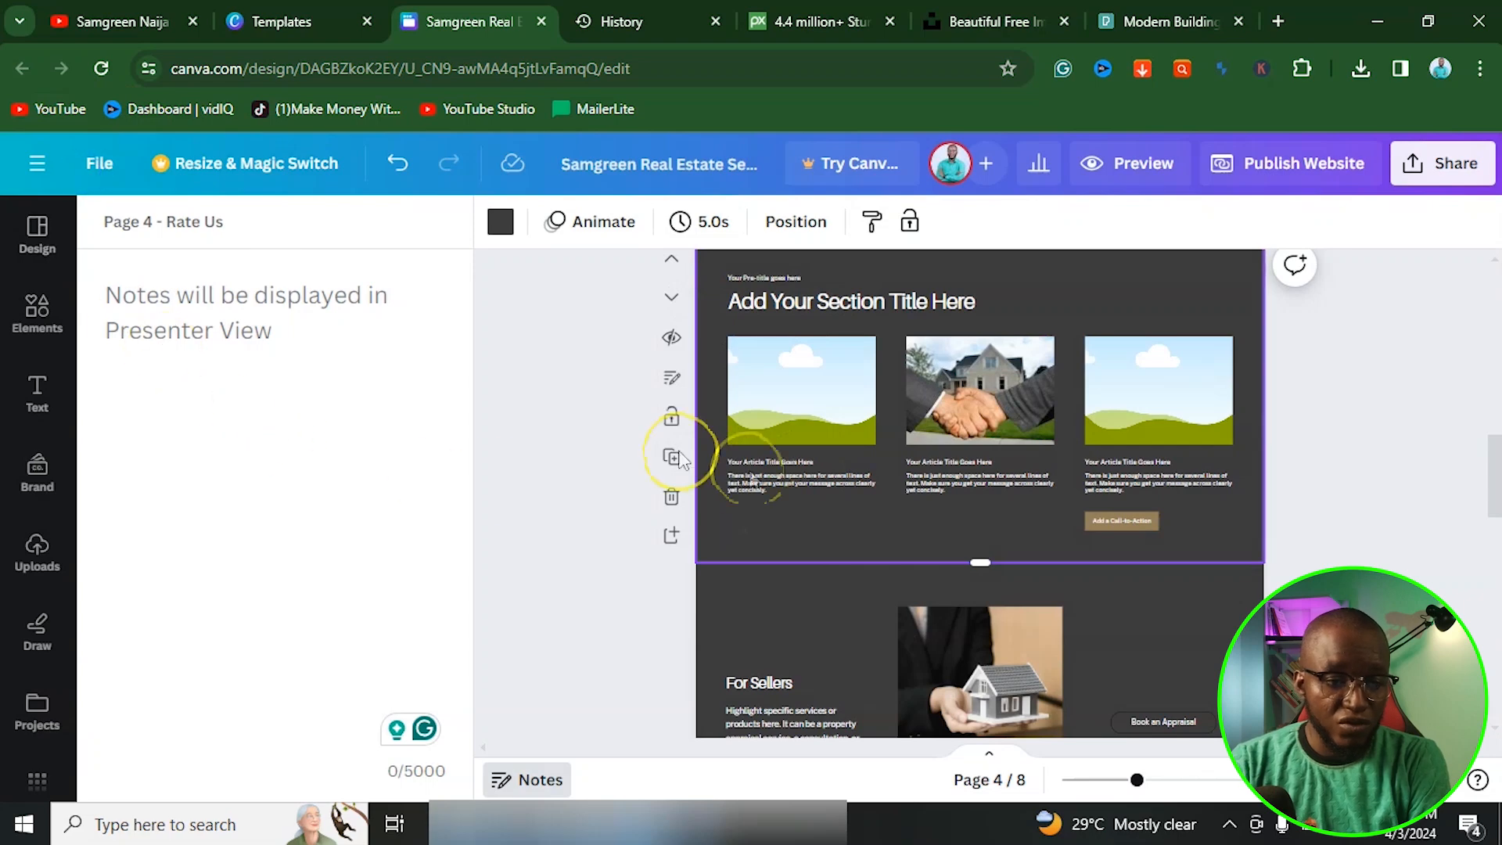
Start publishing the website to a free Canva domain and continue to the review settings.
scroll(782, 438, "up", 5)
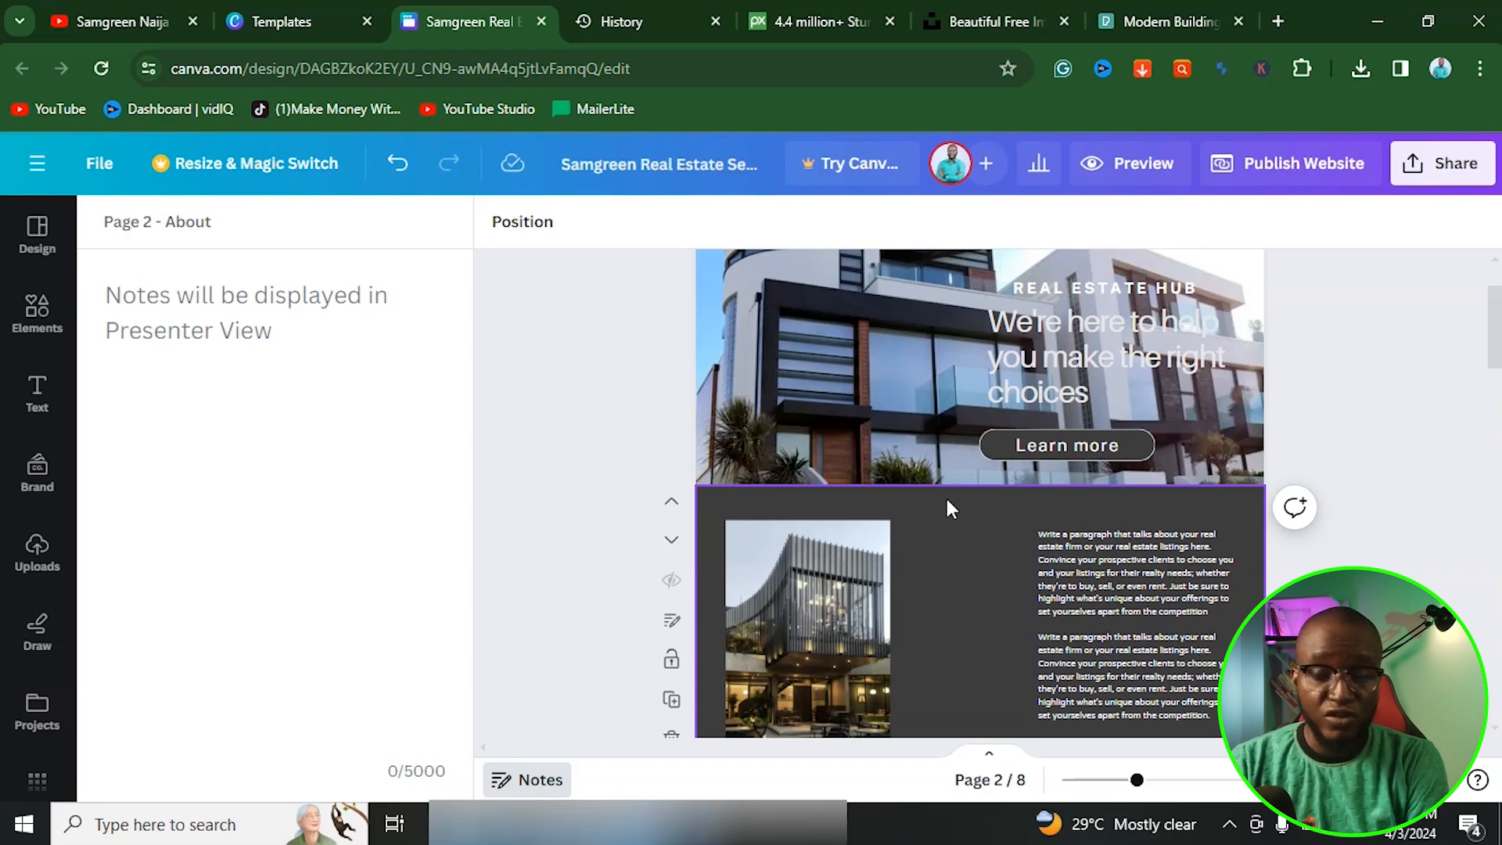
scroll(945, 509, "up", 2)
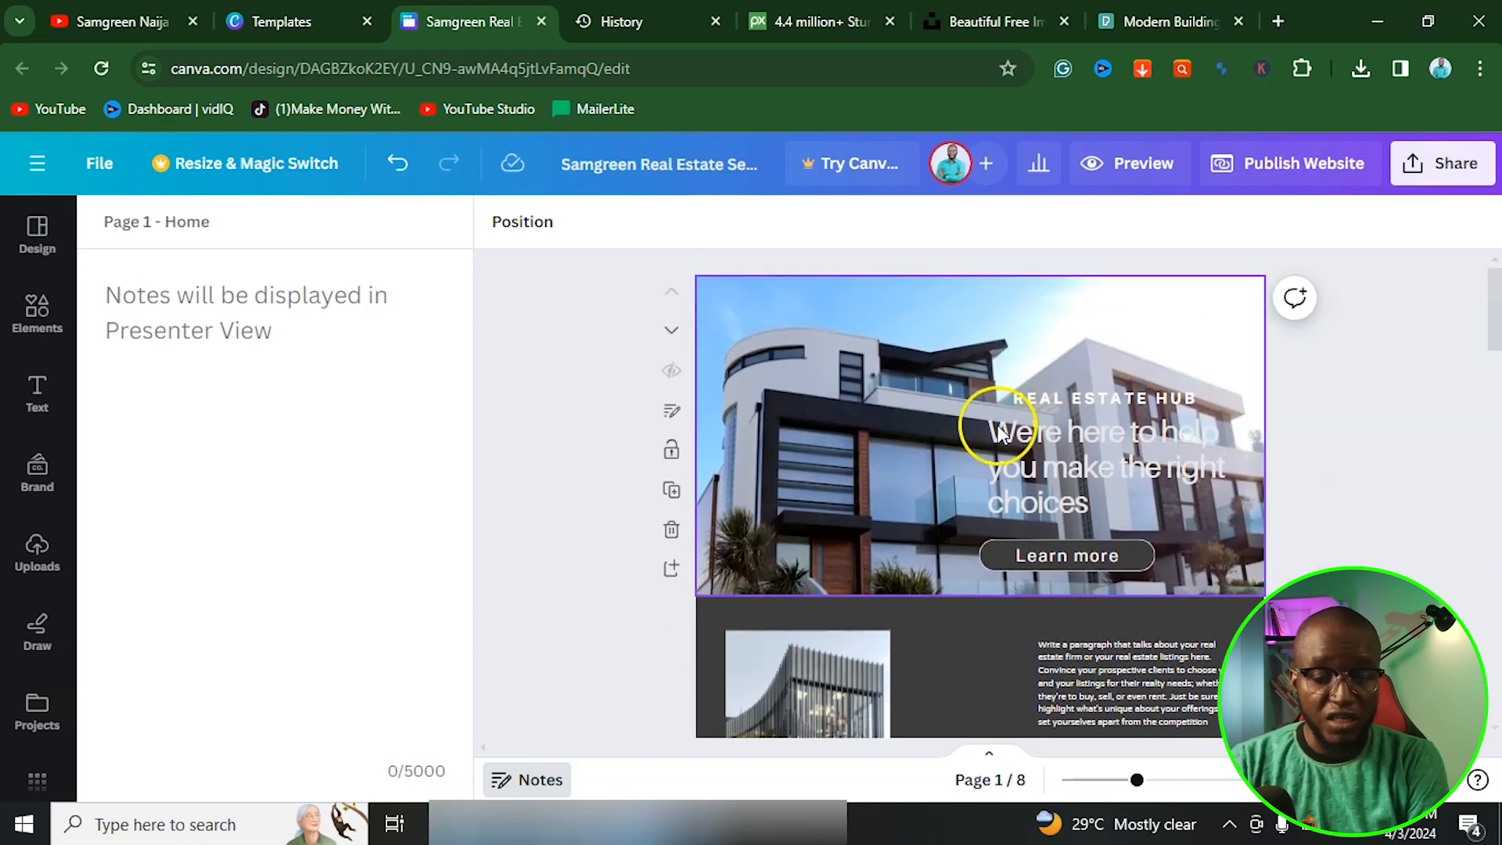
scroll(660, 446, "down", 10)
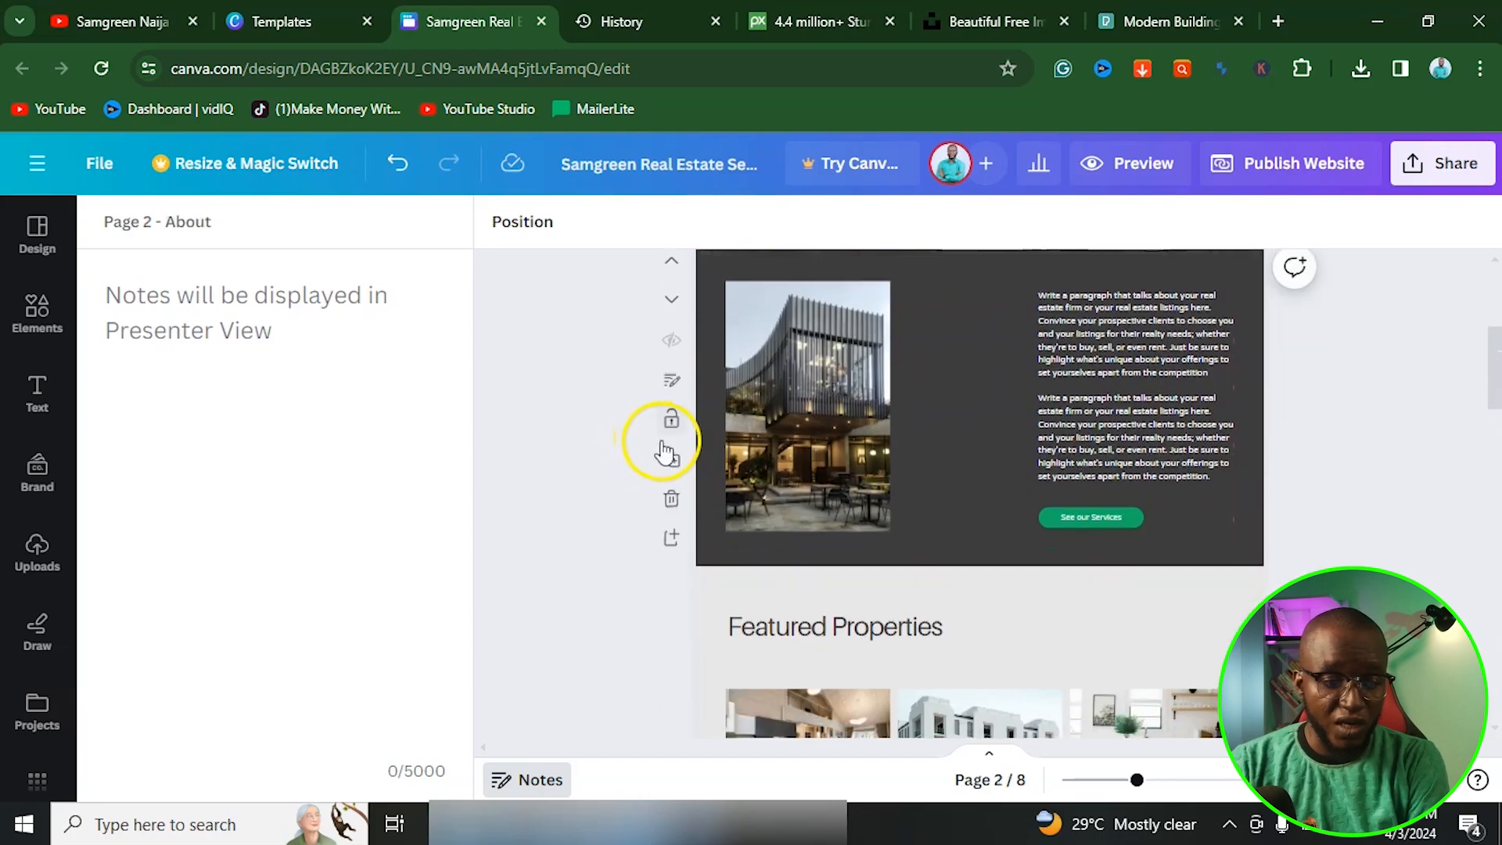
scroll(744, 454, "down", 6)
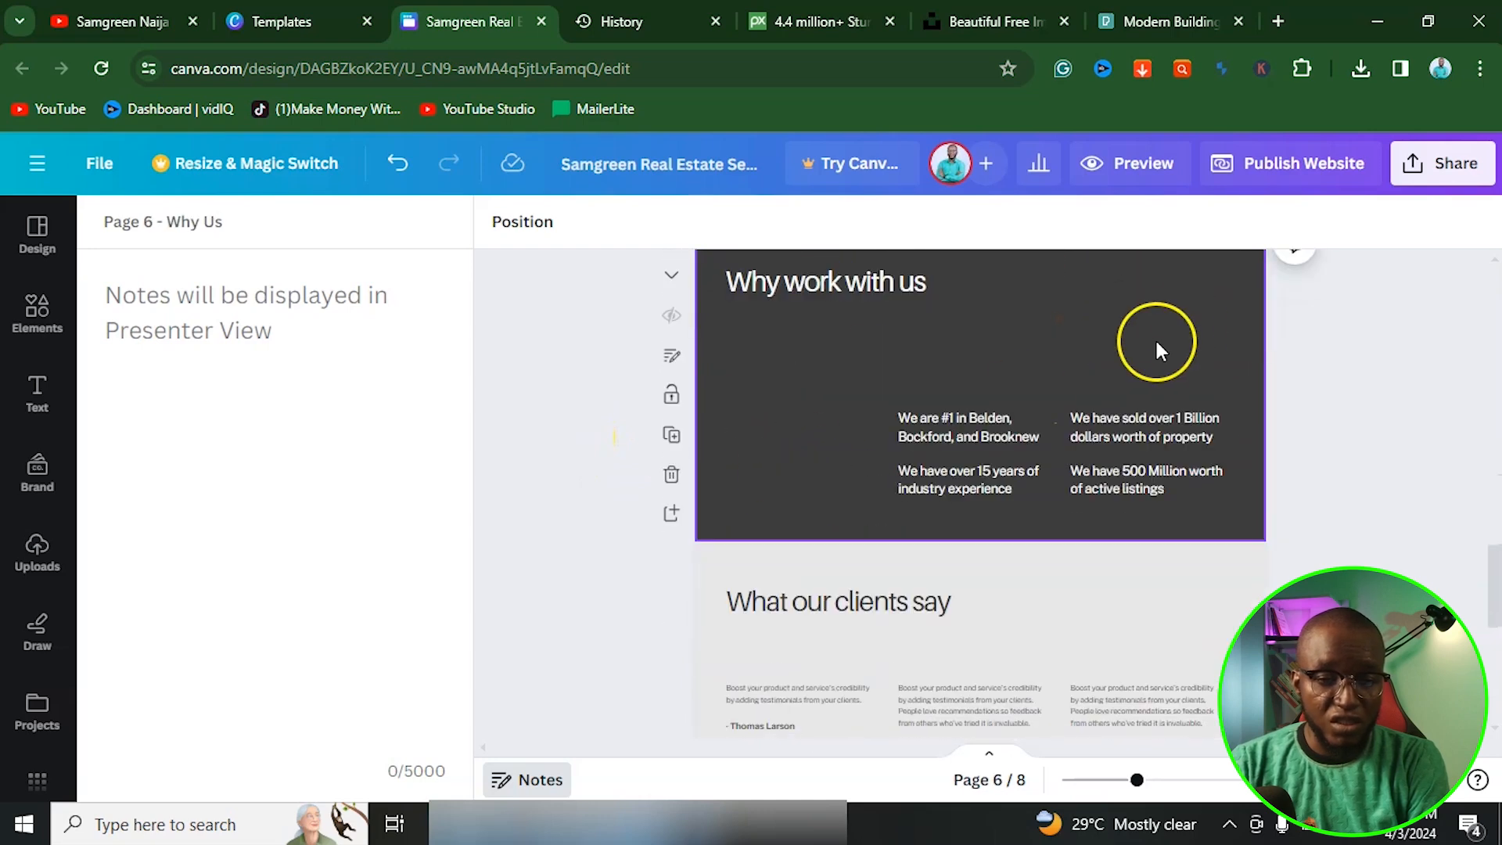
left_click(1319, 165)
scroll(1237, 573, "down", 3)
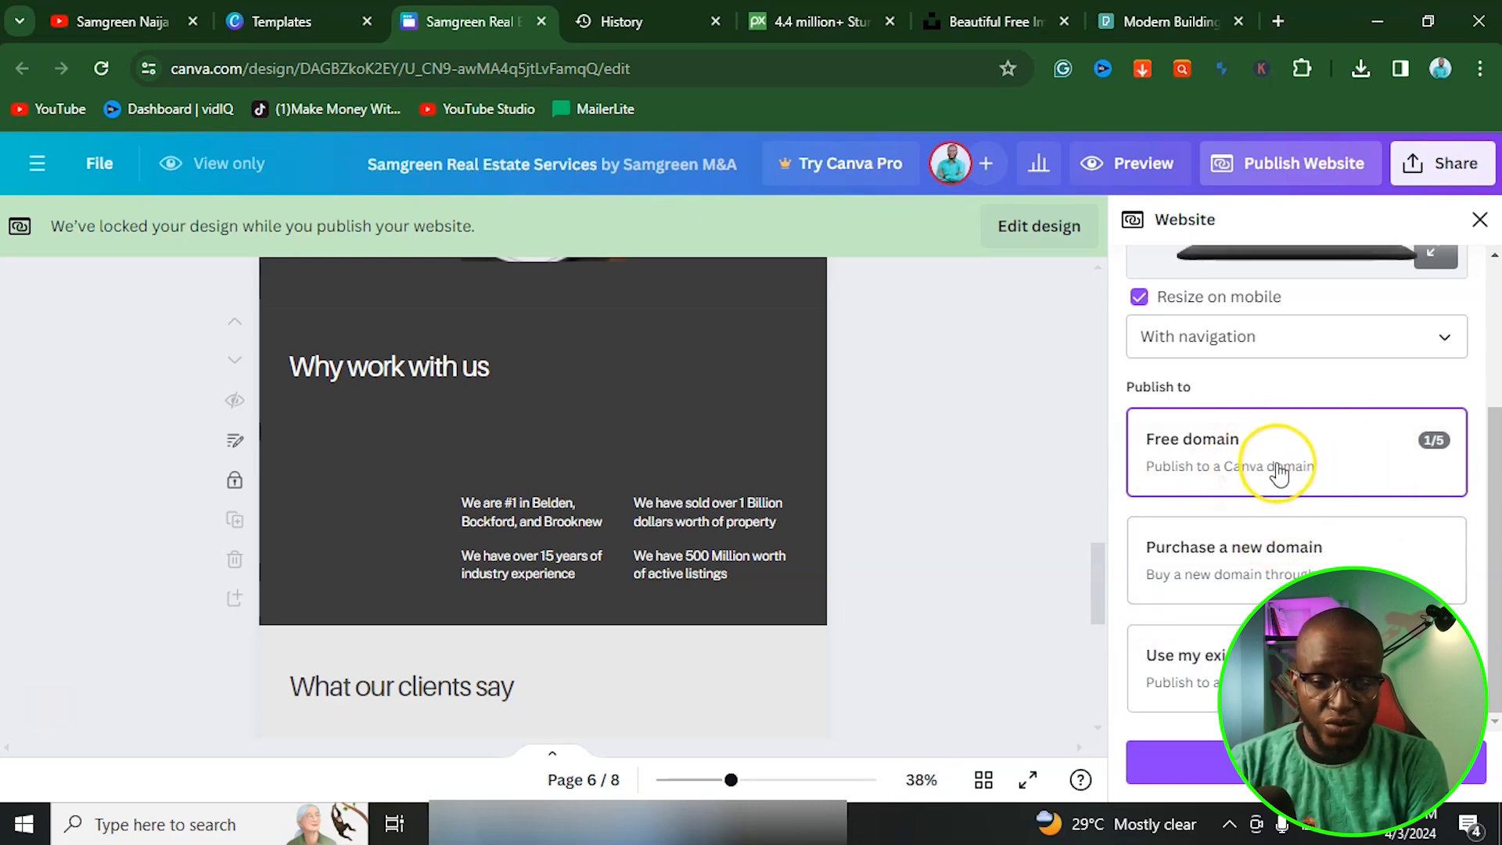
left_click(1251, 770)
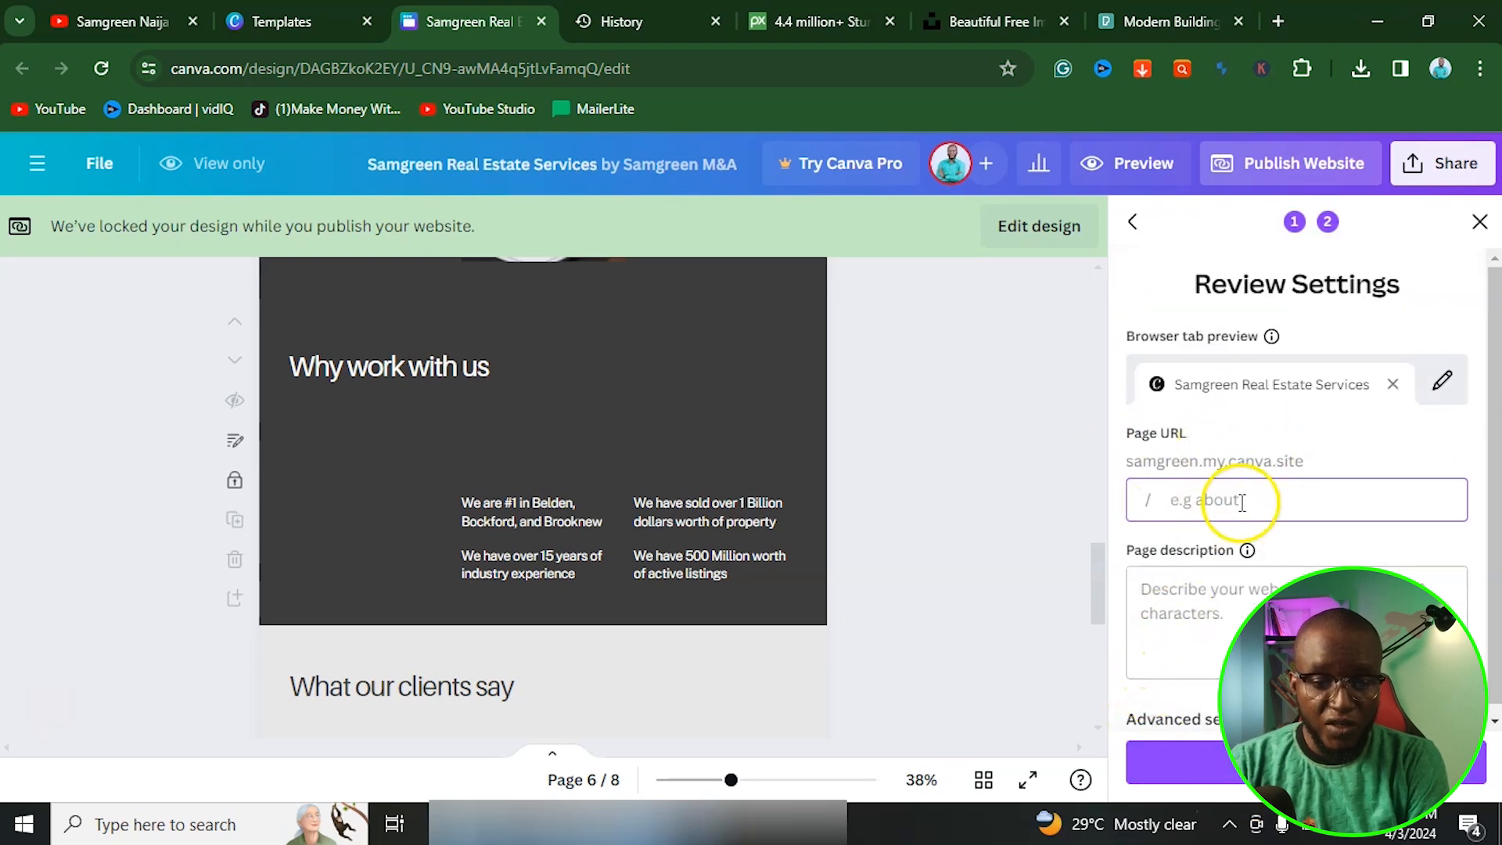
Set the page URL ending to "homepage" for the samgreen.my.canva.site address.
left_click(1182, 463)
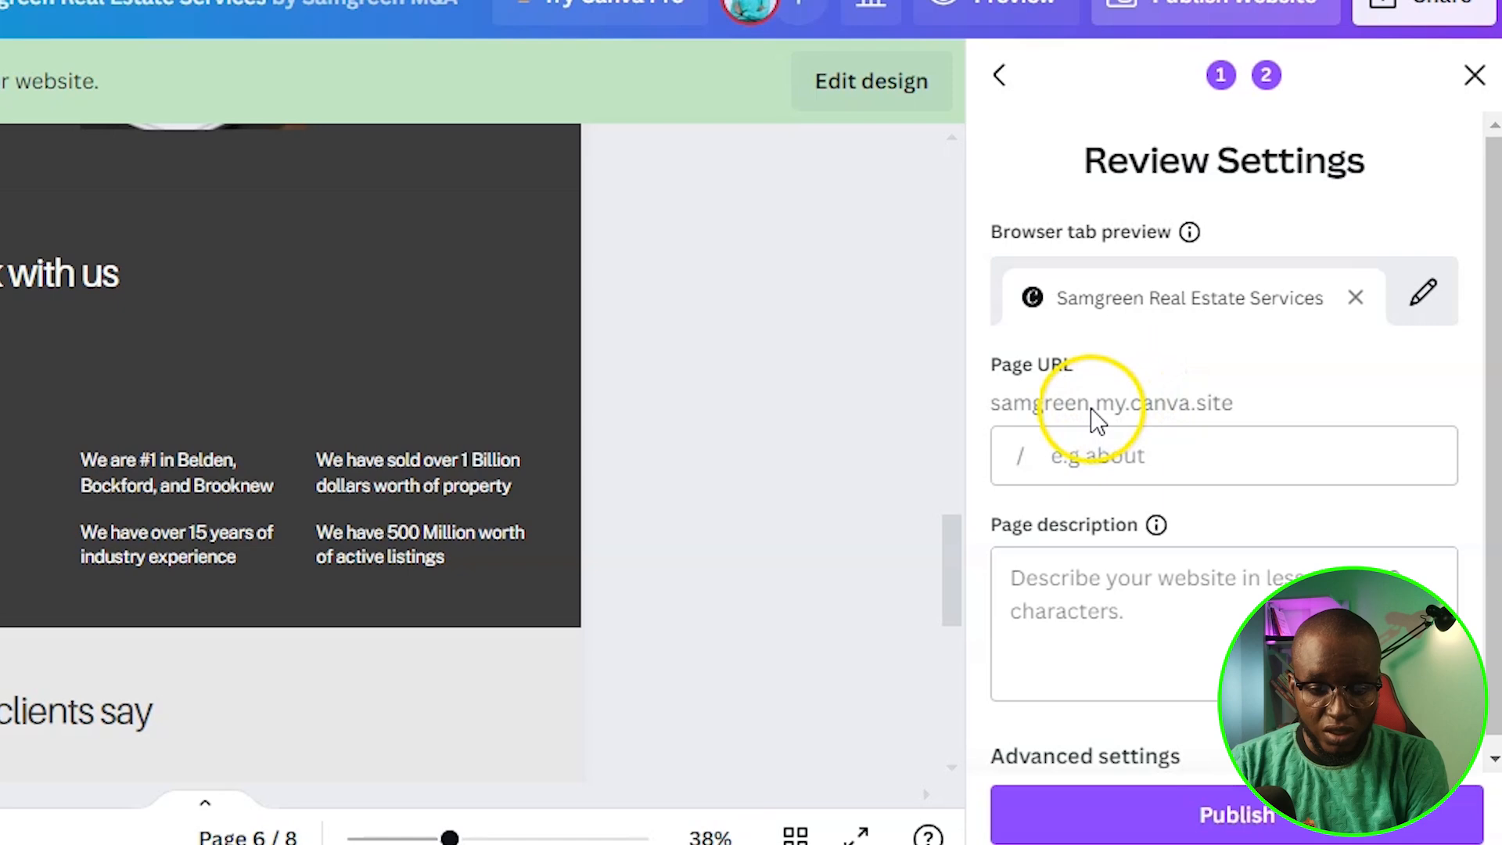
left_click(1073, 452)
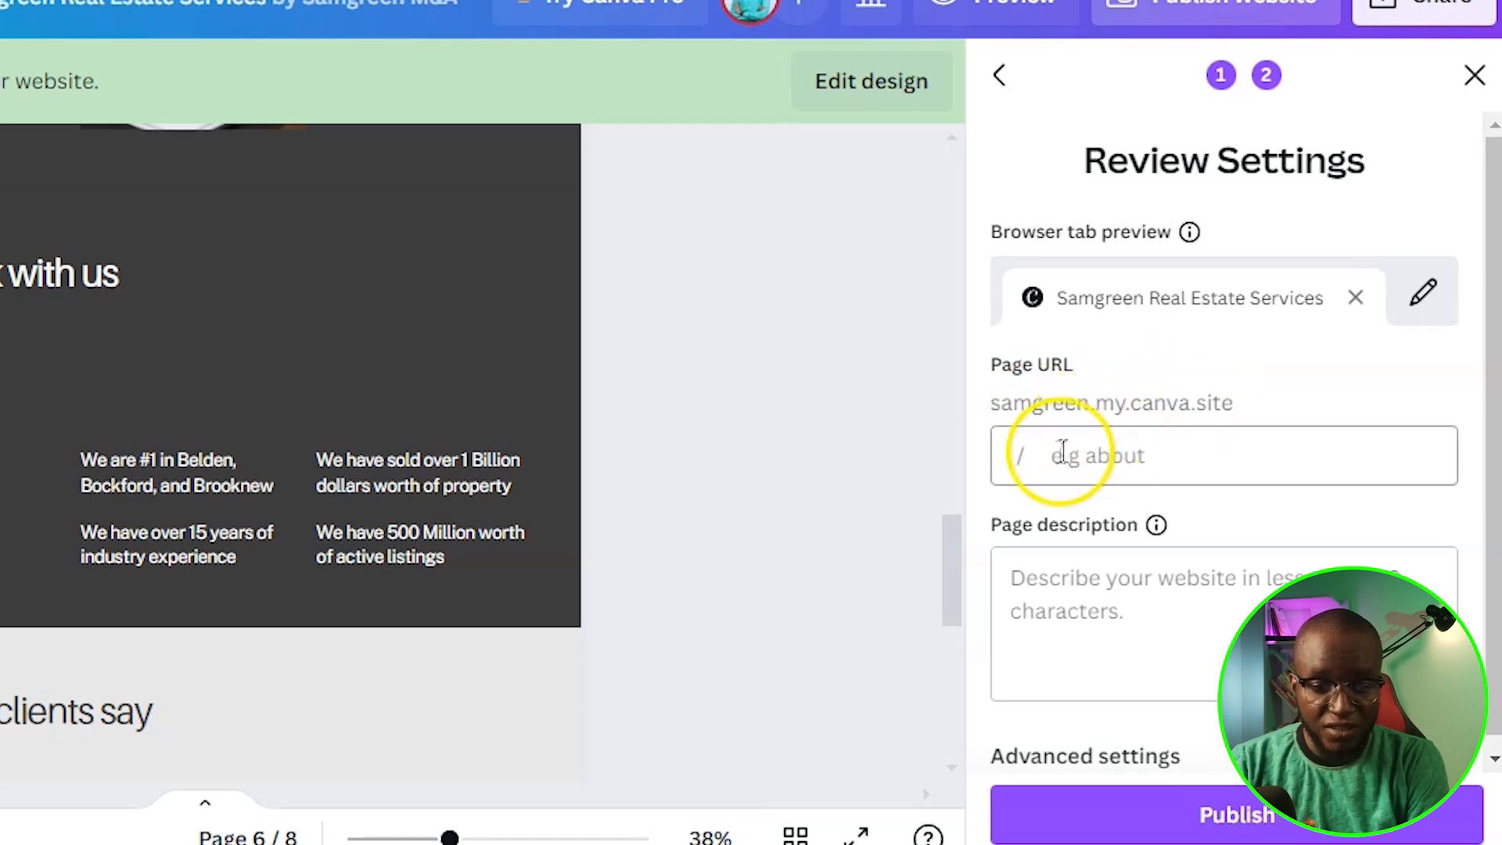
left_click(1064, 460)
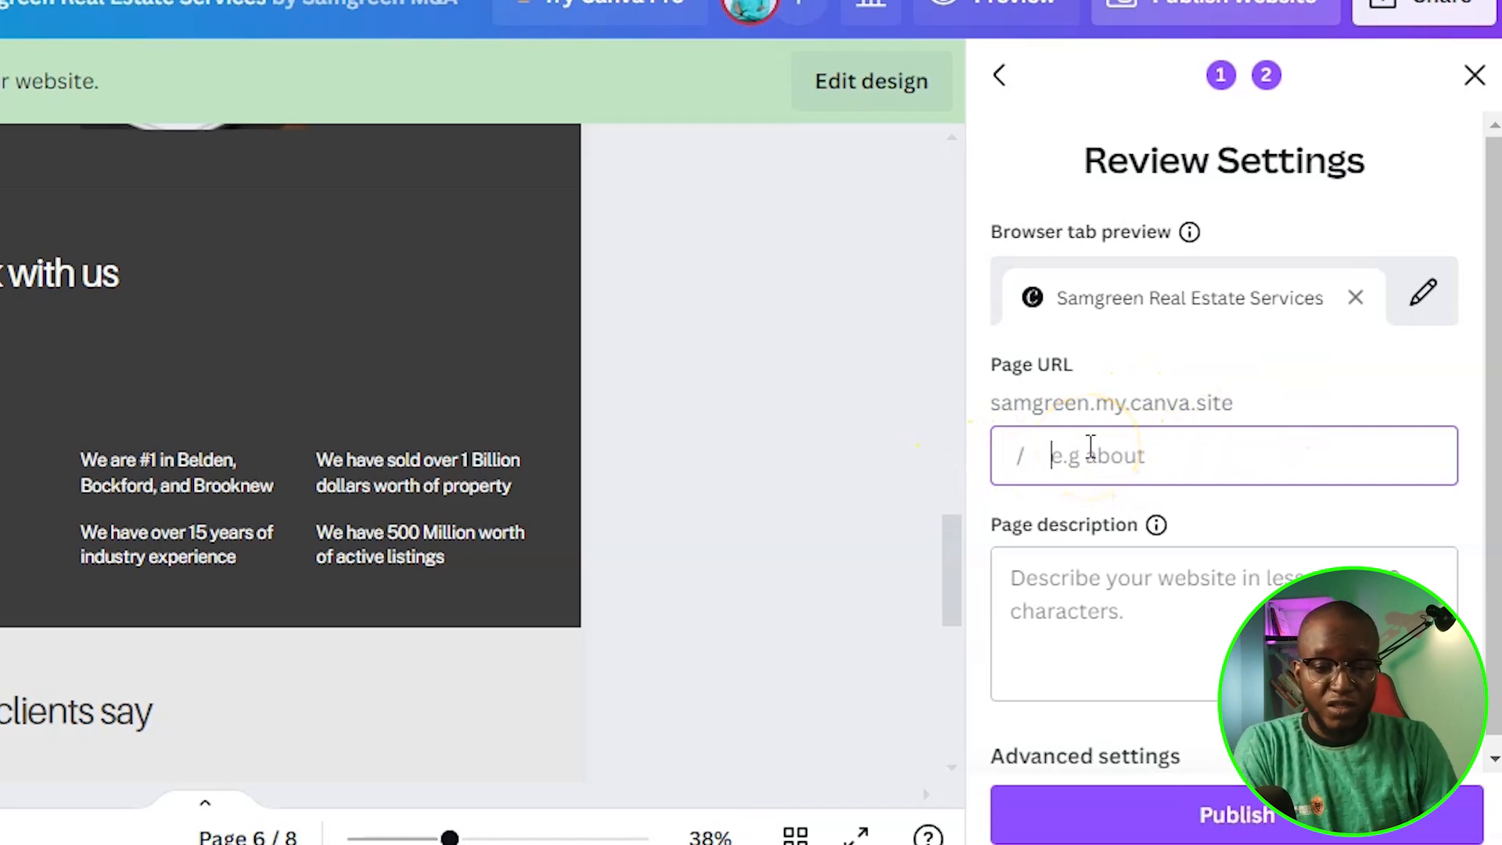
type("omepage")
Leave the page description empty, review the advanced settings for password protection, search visibility and link preview, and publish the website.
left_click(1060, 593)
scroll(1250, 518, "down", 1)
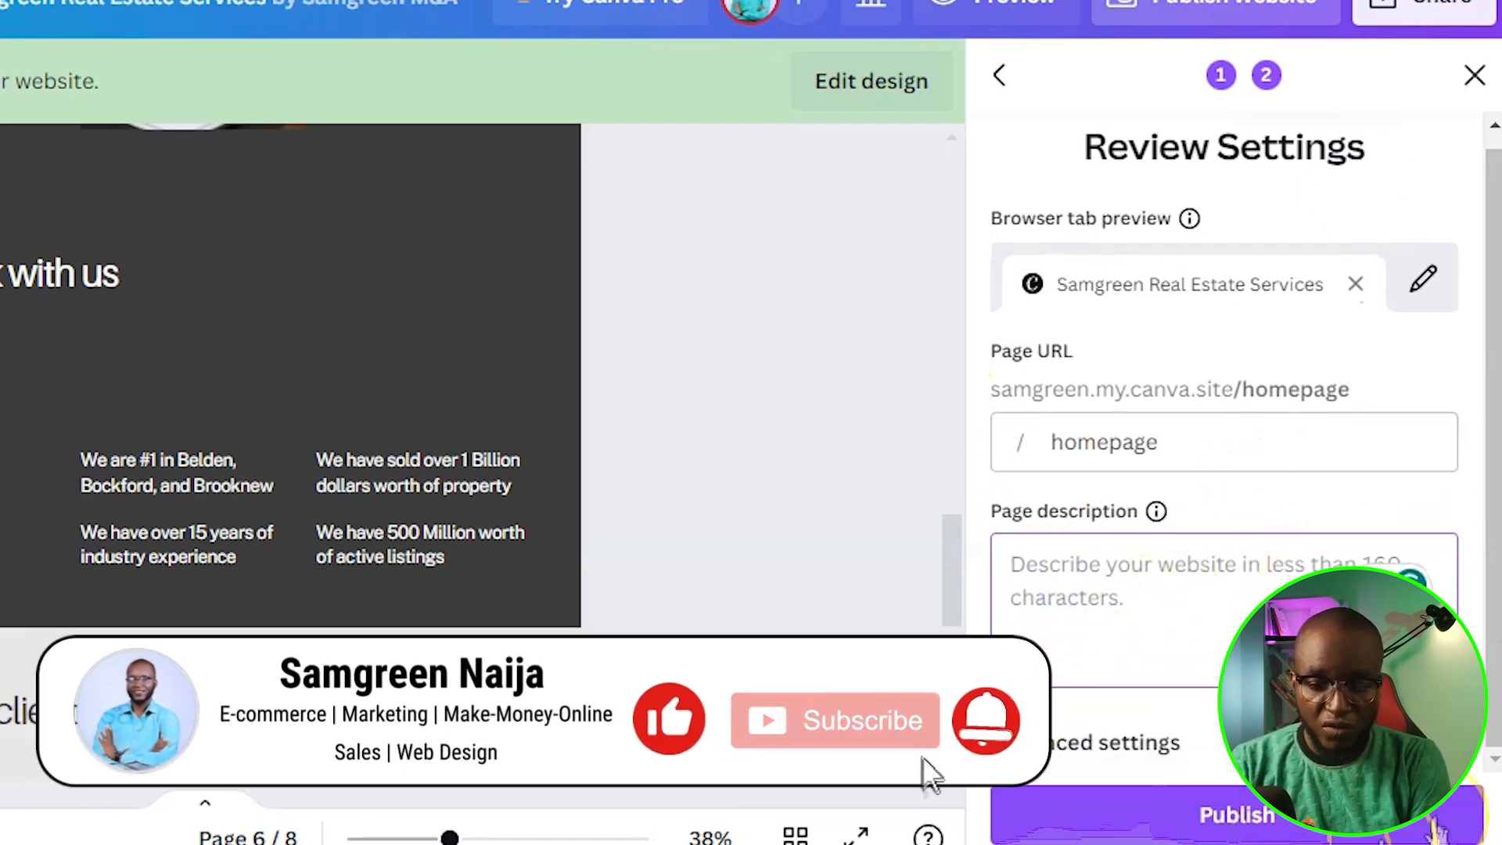
left_click(1068, 748)
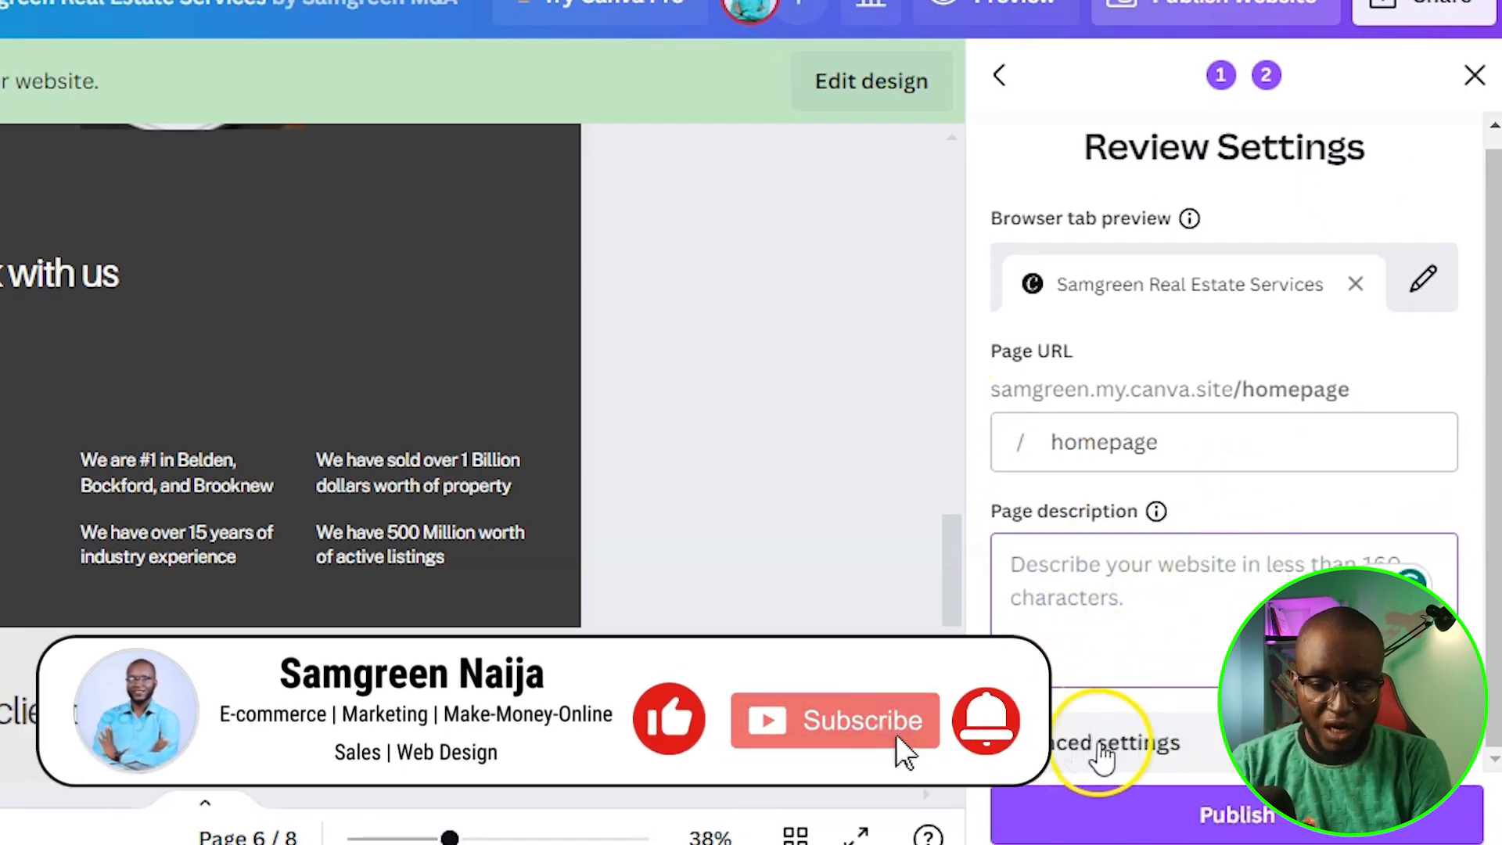
left_click(1146, 742)
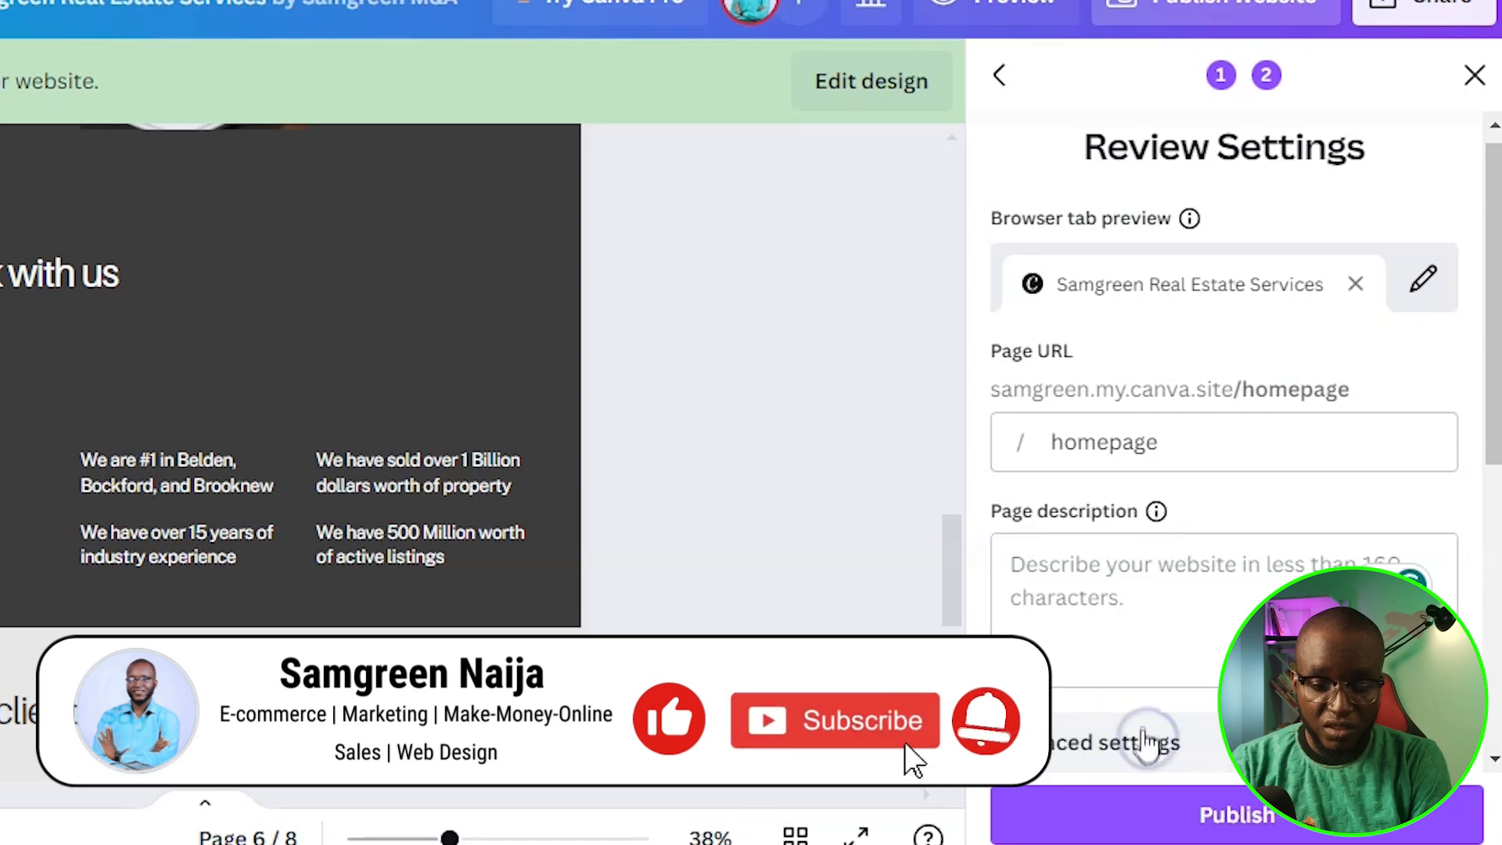
scroll(1135, 704, "down", 5)
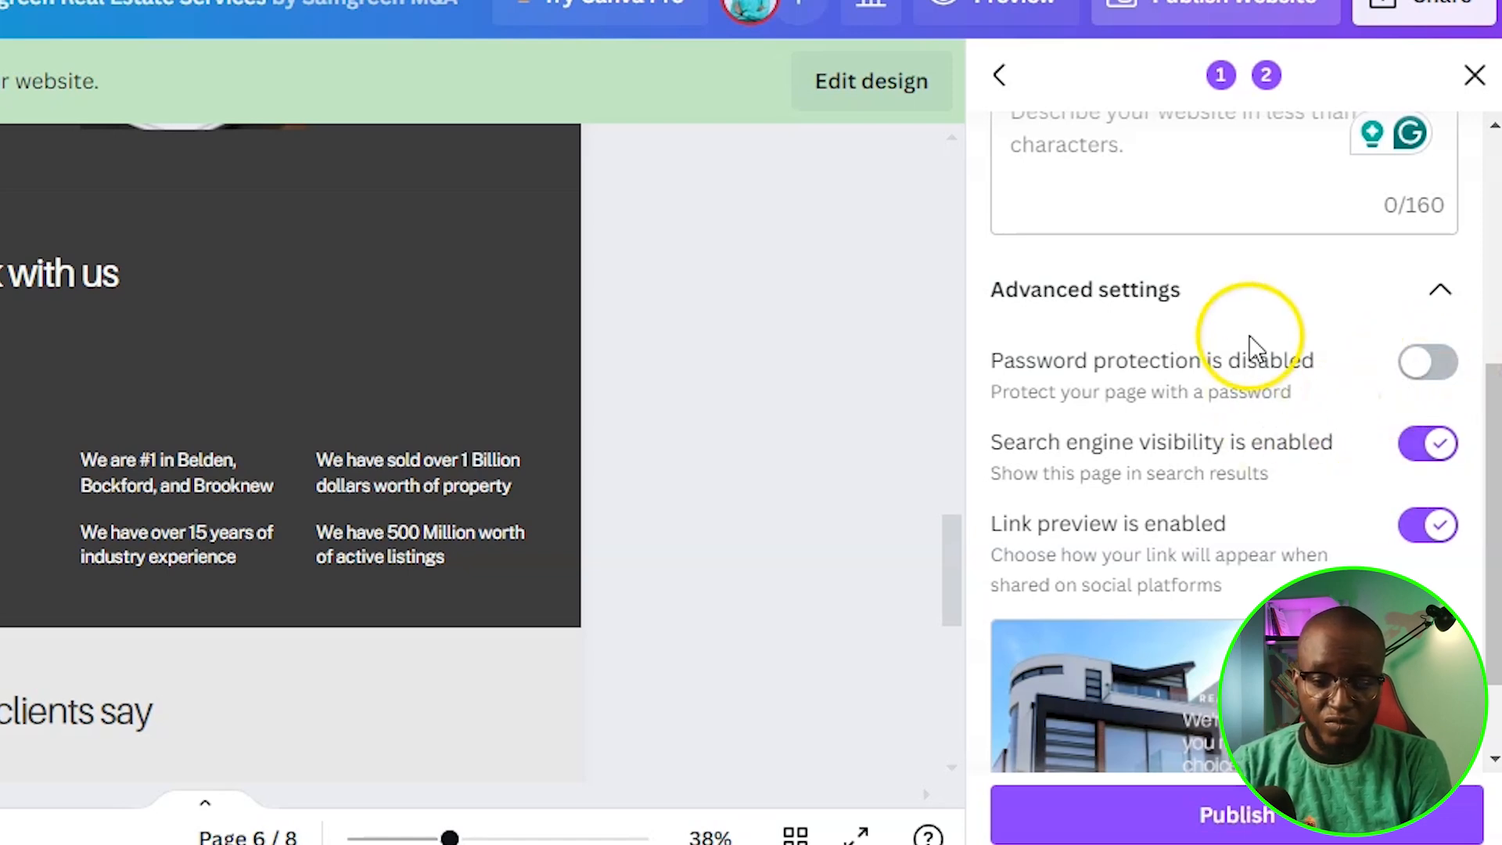
scroll(1252, 415, "down", 2)
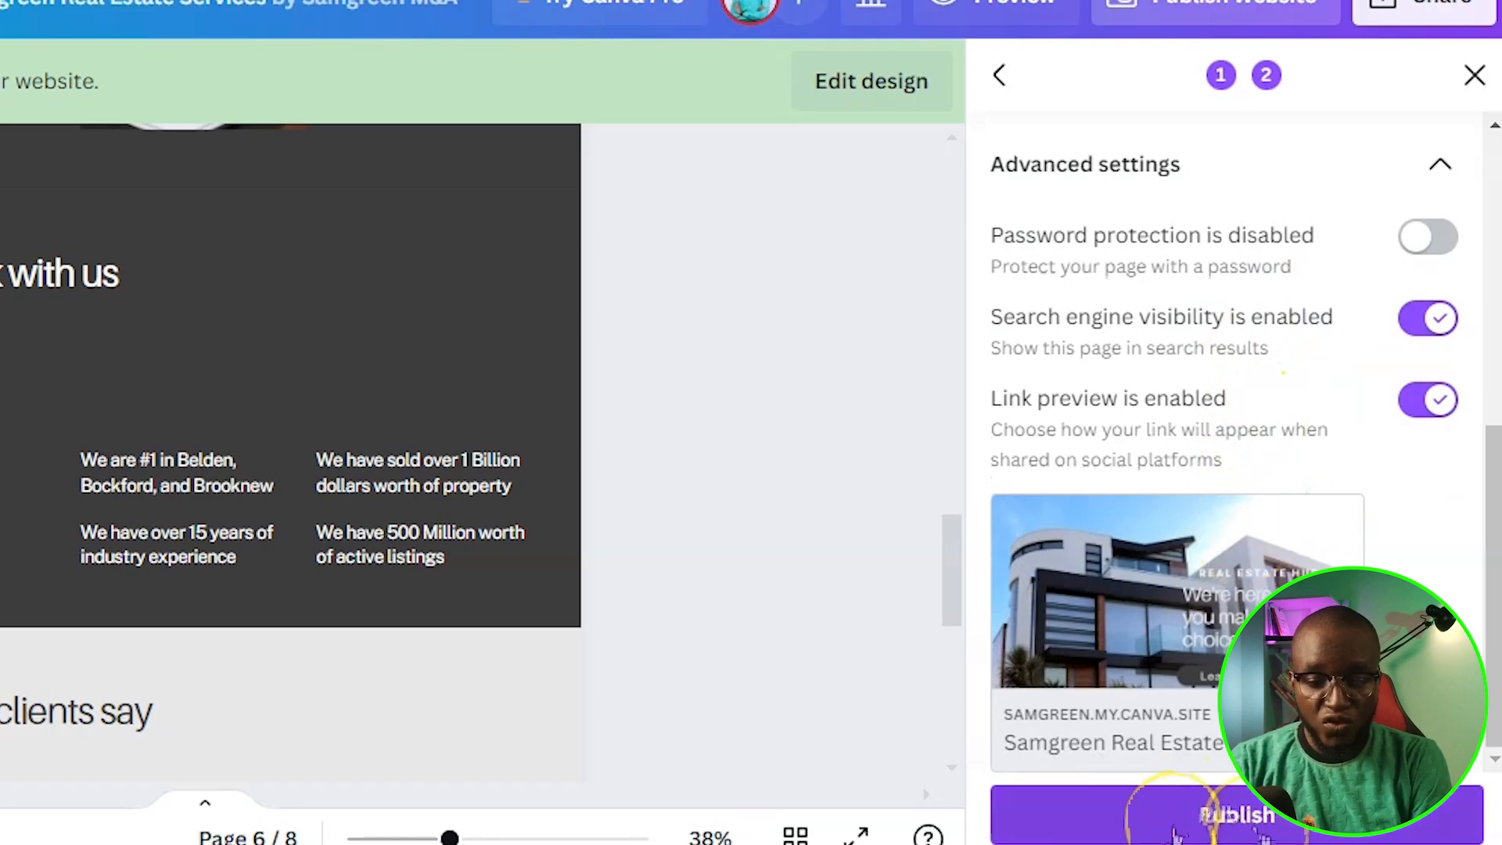
left_click(1207, 836)
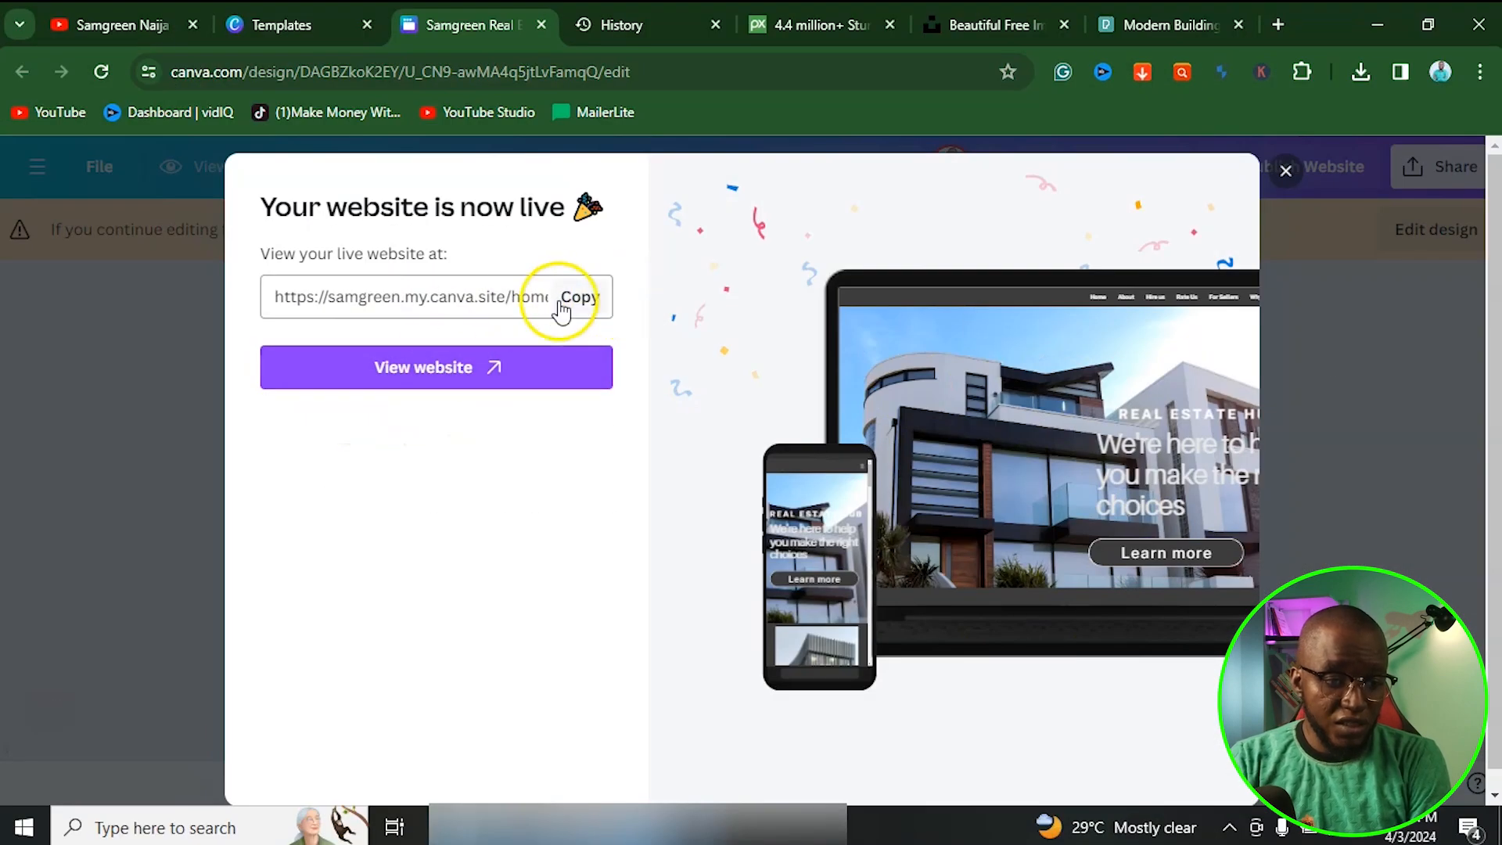
Open the live website and test its Rate Us, Why Us and Hire us navigation links.
left_click(491, 369)
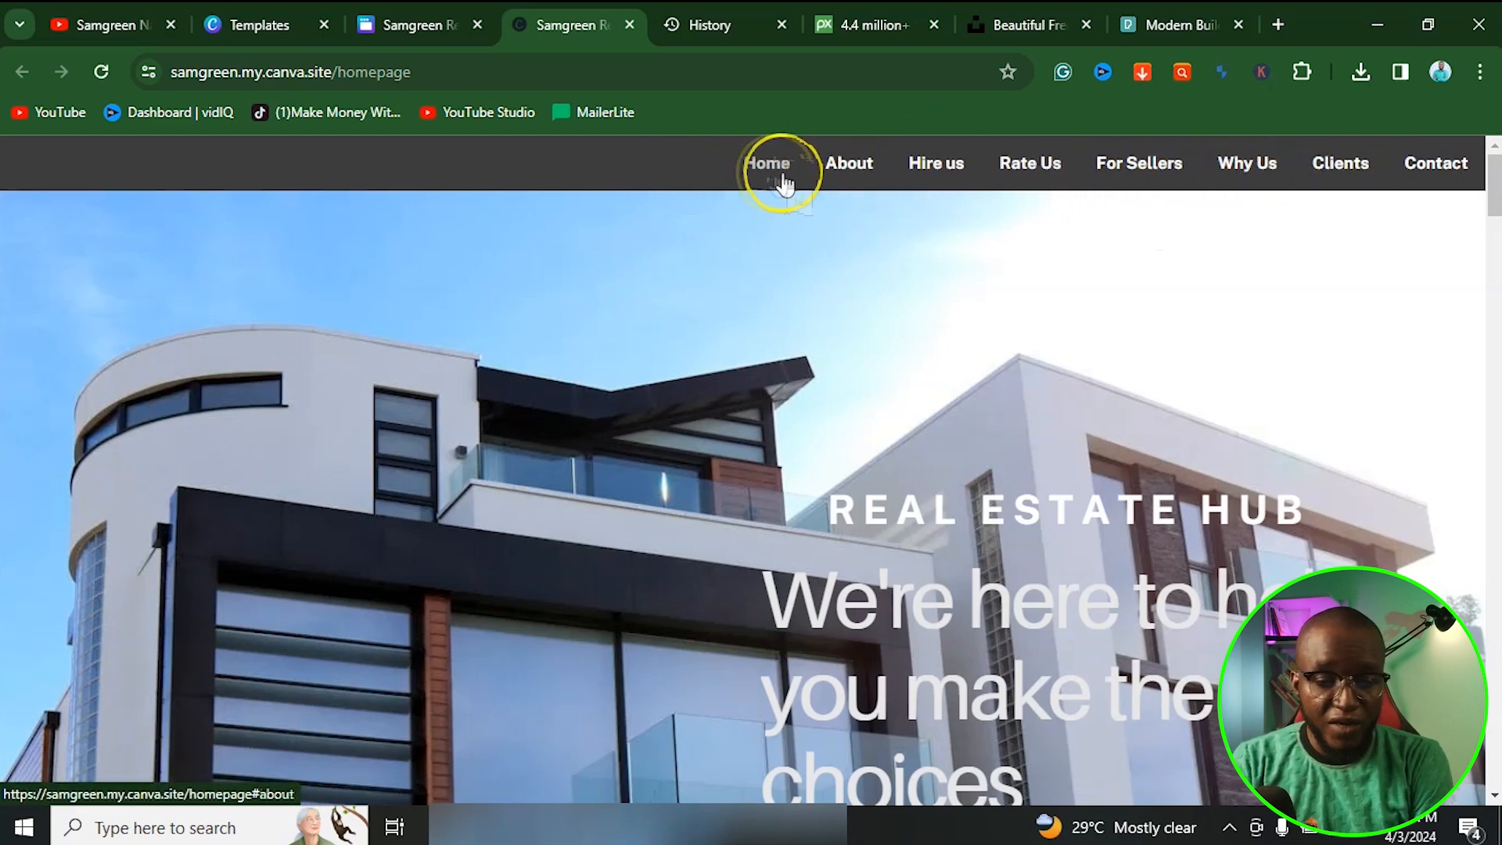
left_click(1031, 168)
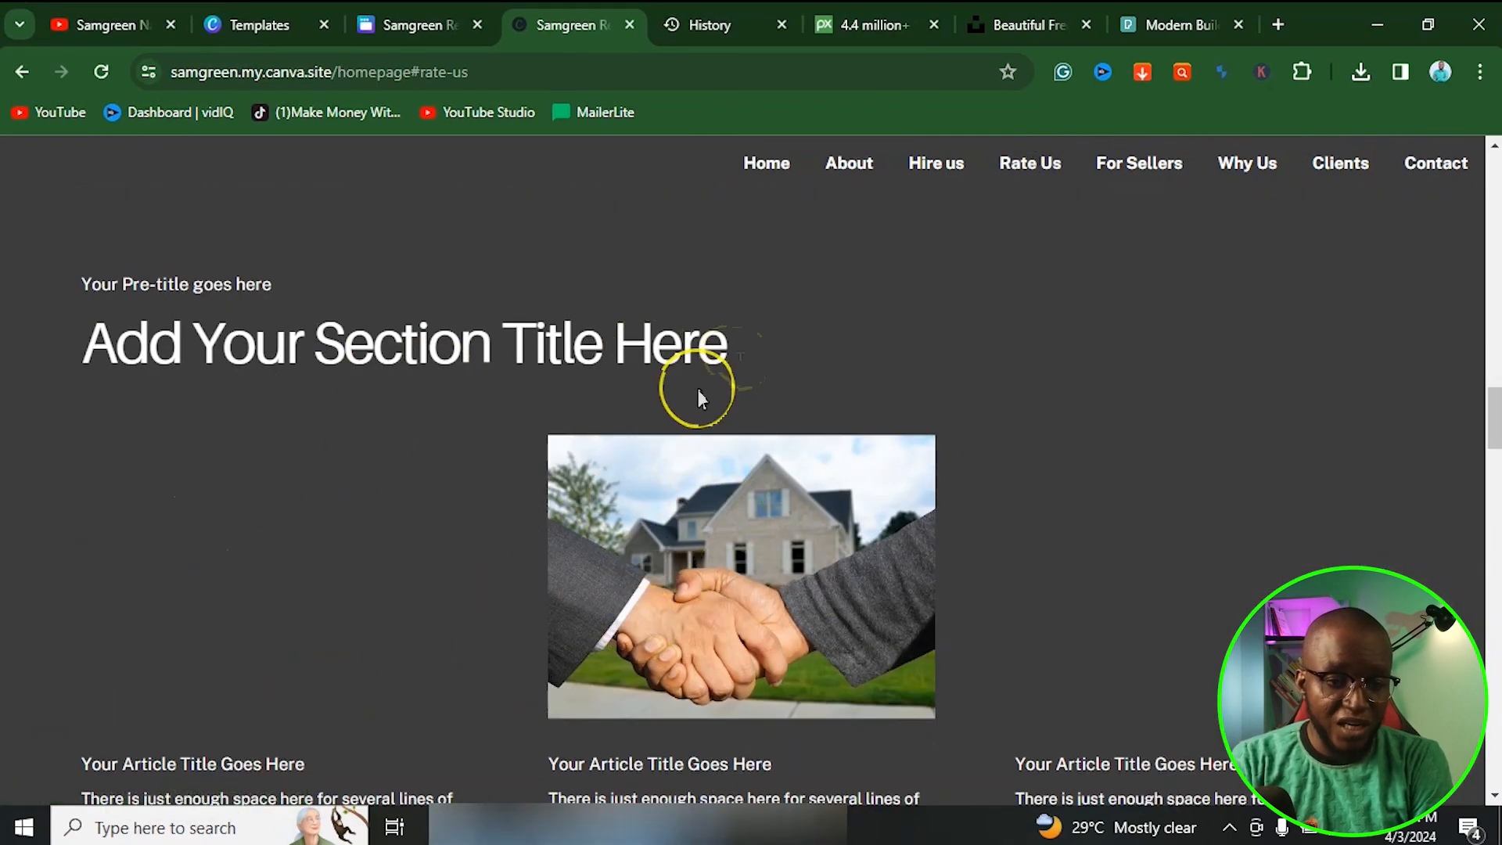
left_click(1250, 166)
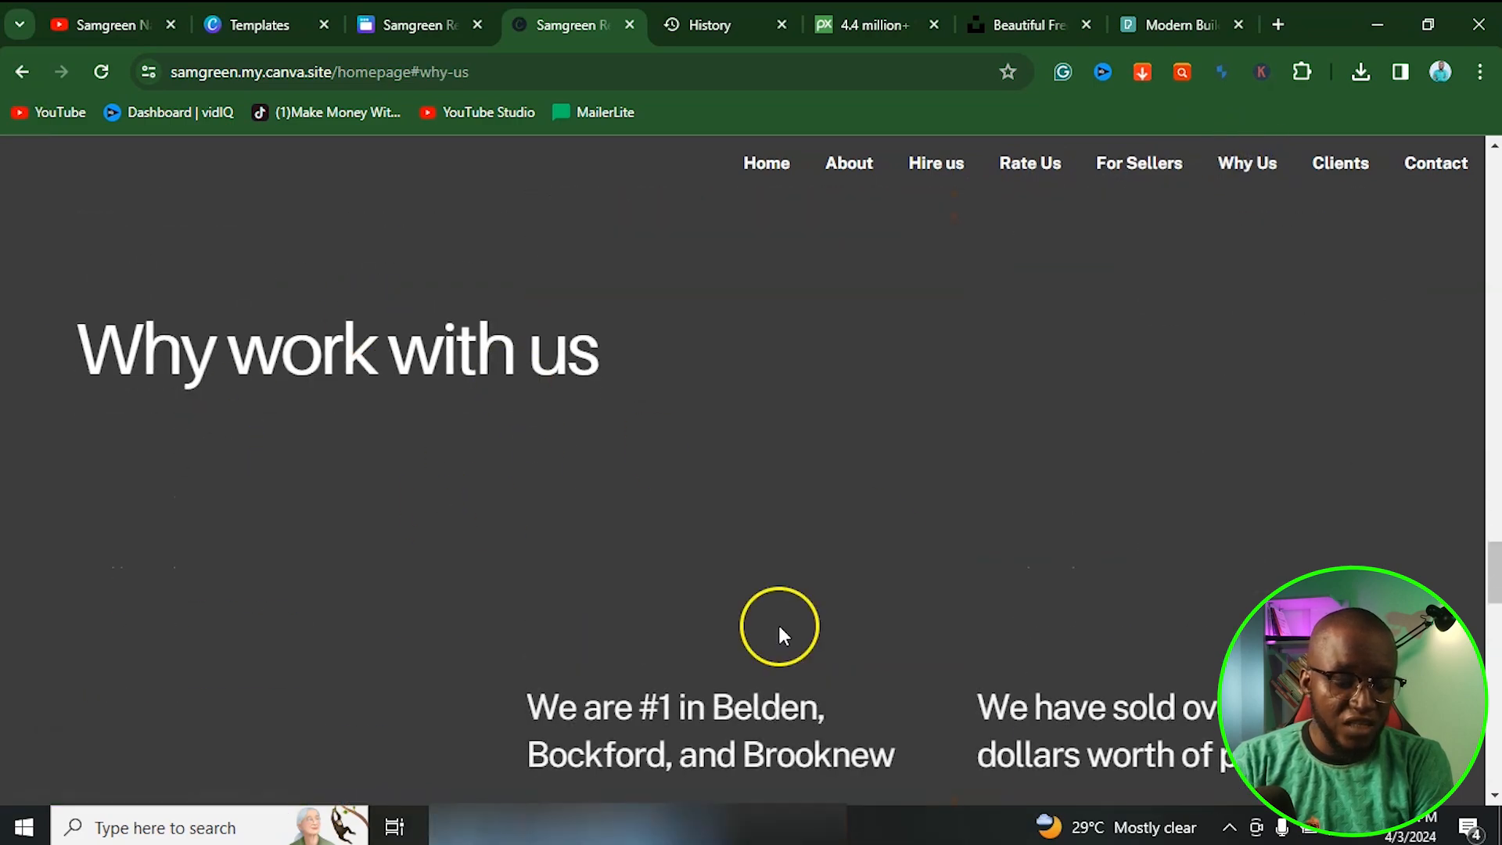
left_click(933, 171)
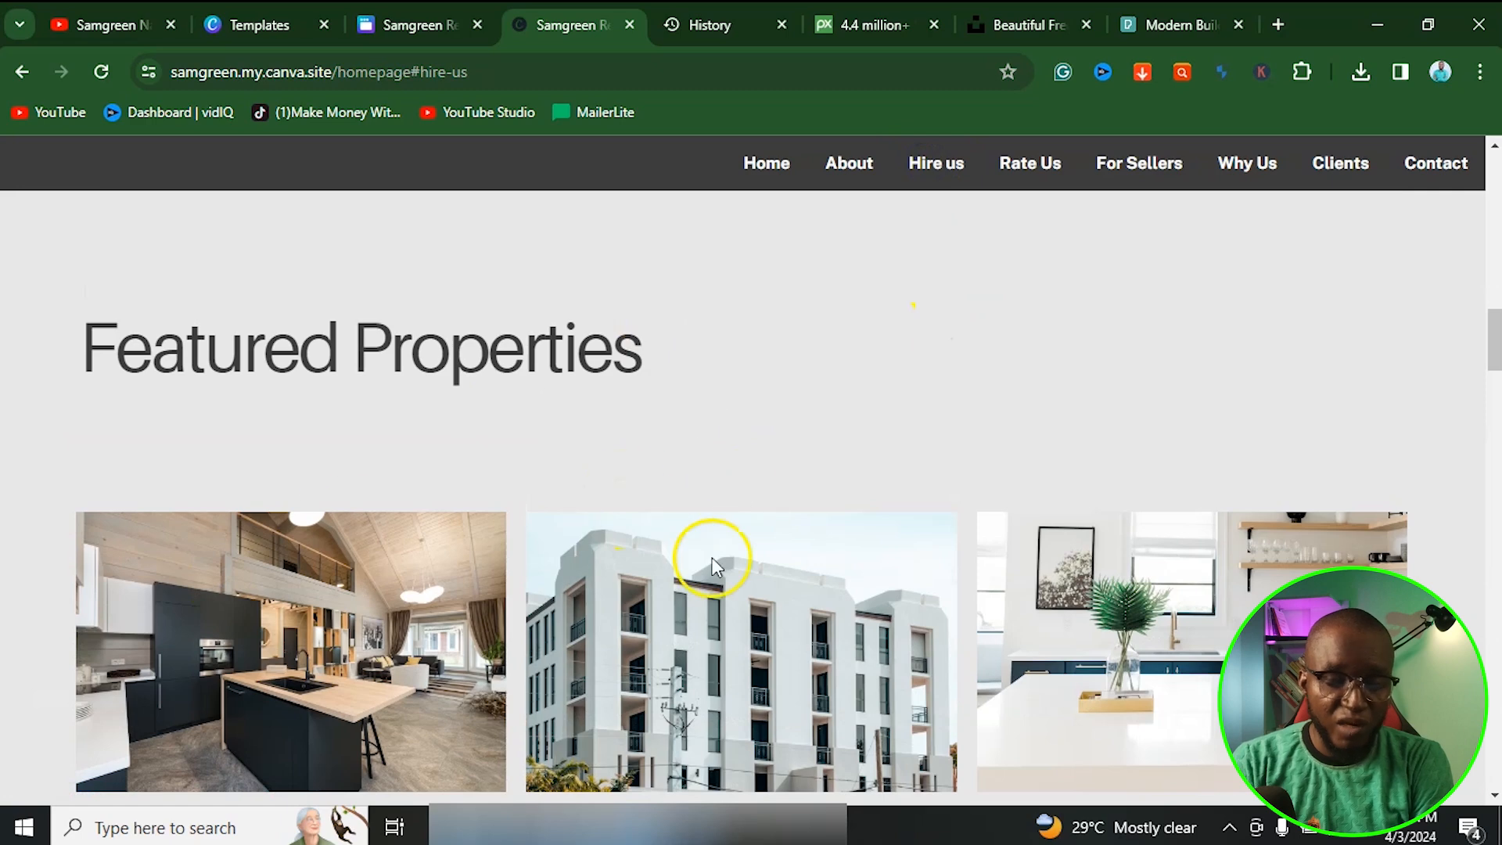